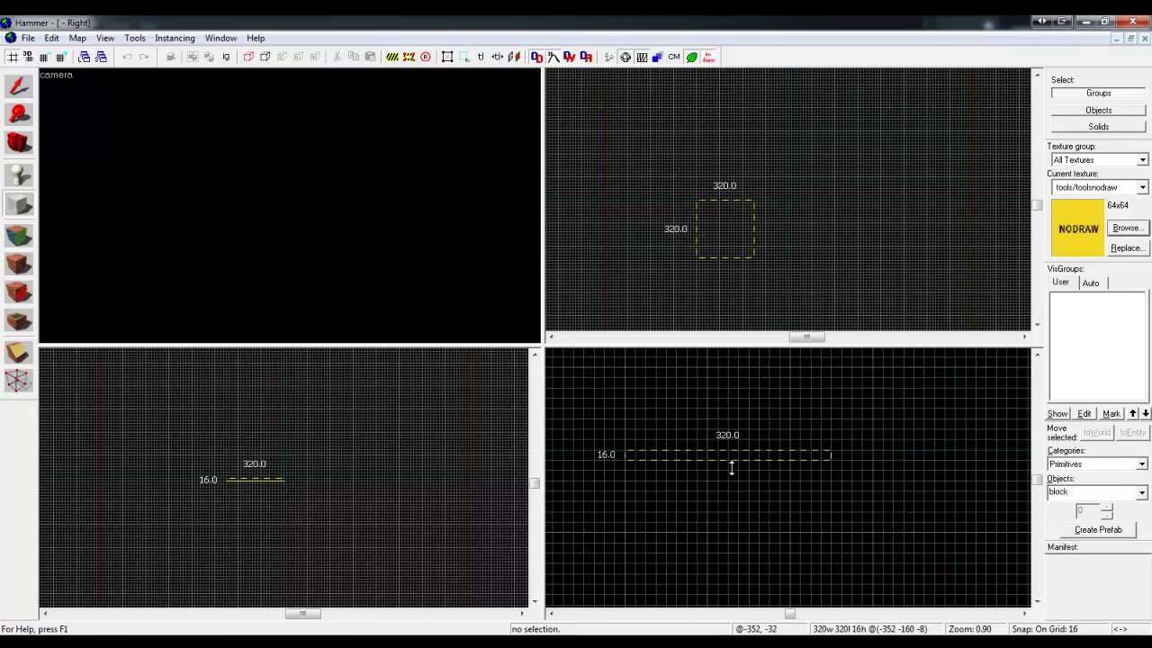
- Create the outlined 320 × 320 × 16 floor block with the tools/toolsnodraw texture
{"action": "key", "text": "Return"}
{"action": "key", "text": "Escape"}
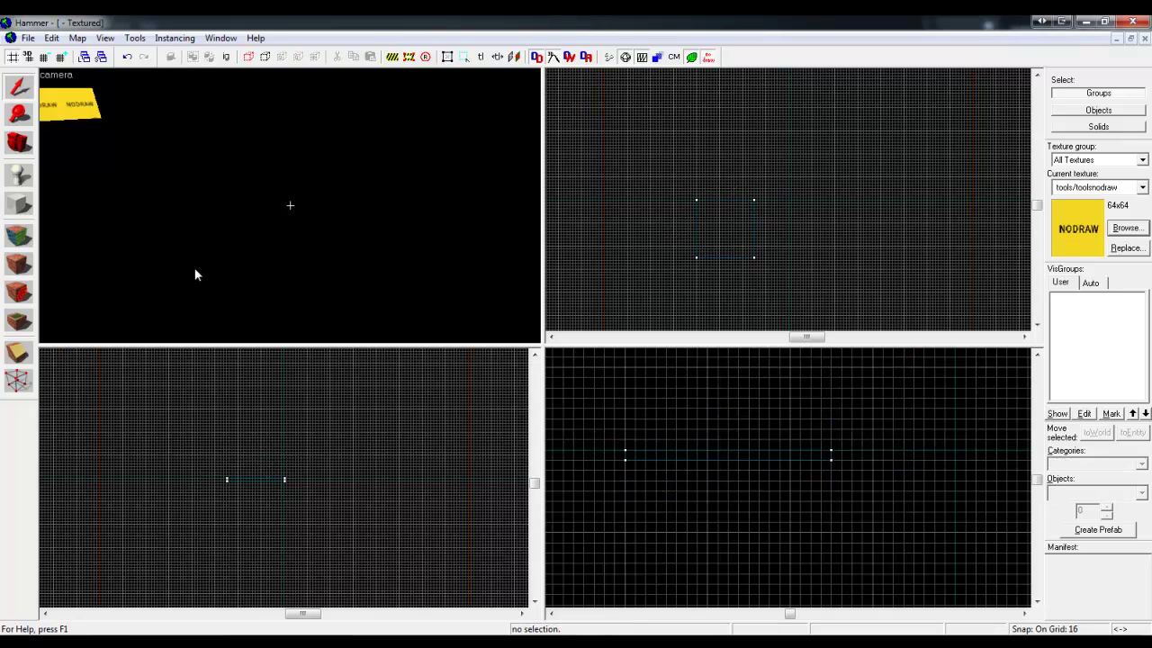
{"action": "key", "text": "z"}
{"action": "key", "text": "z"}
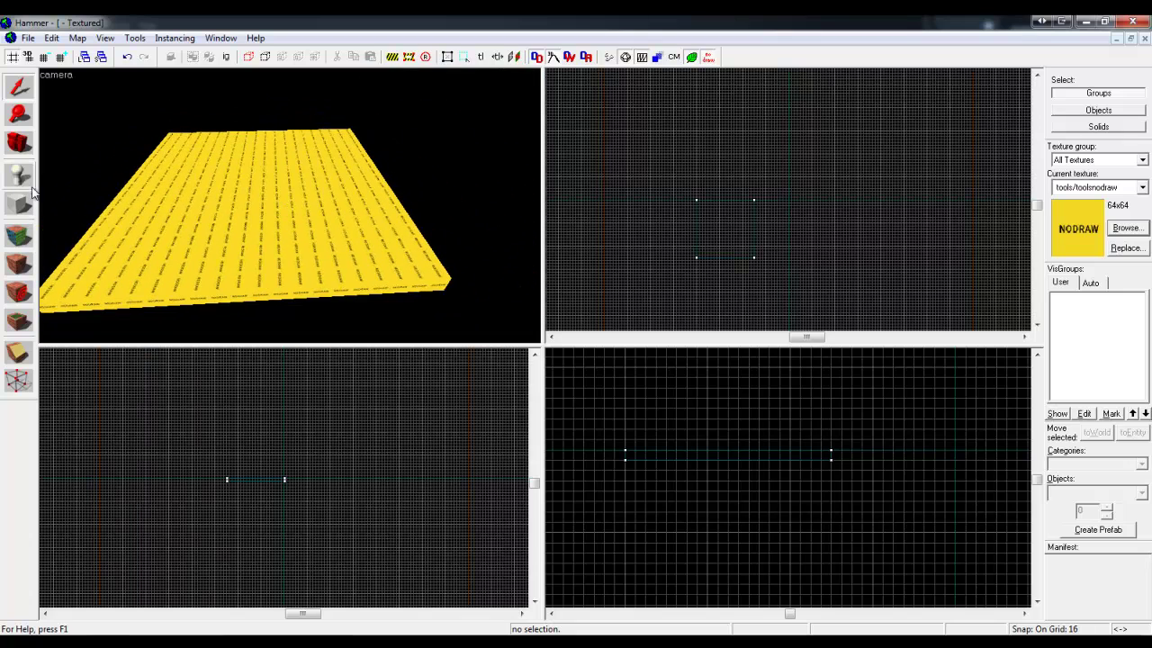
- Place an info_player_terrorist entity on the floor block near its edge and clear the selection
{"action": "left_click", "coordinate": [18, 174]}
{"action": "left_click", "coordinate": [219, 260]}
{"action": "left_click", "coordinate": [18, 86]}
{"action": "key", "text": "z"}
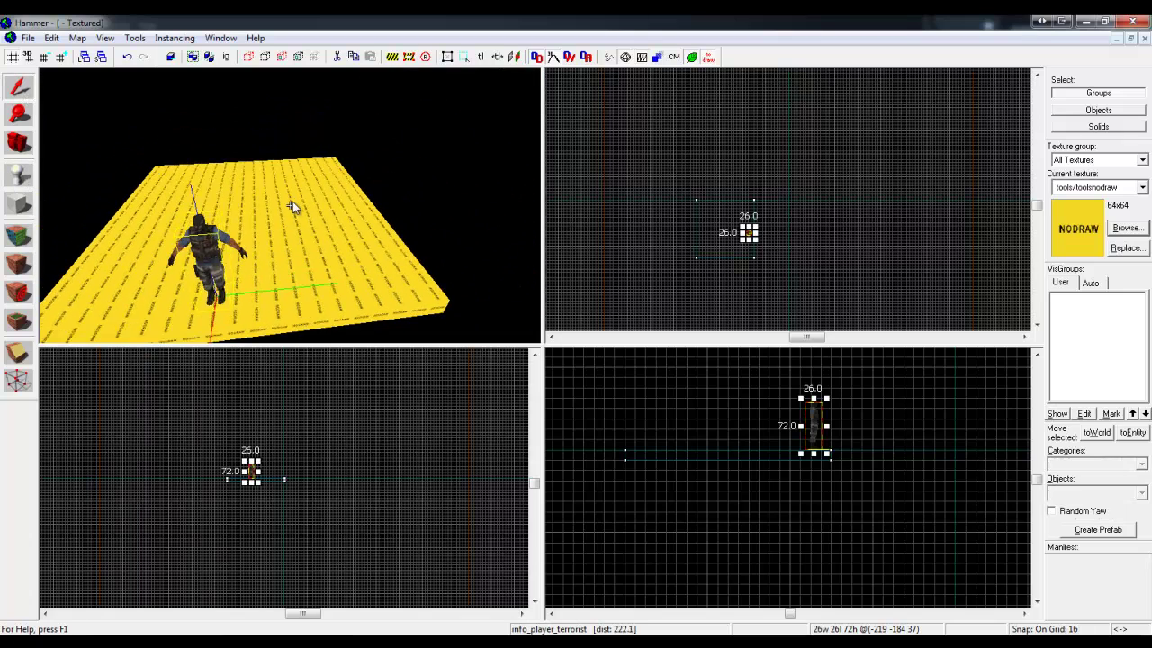
{"action": "key", "text": "z"}
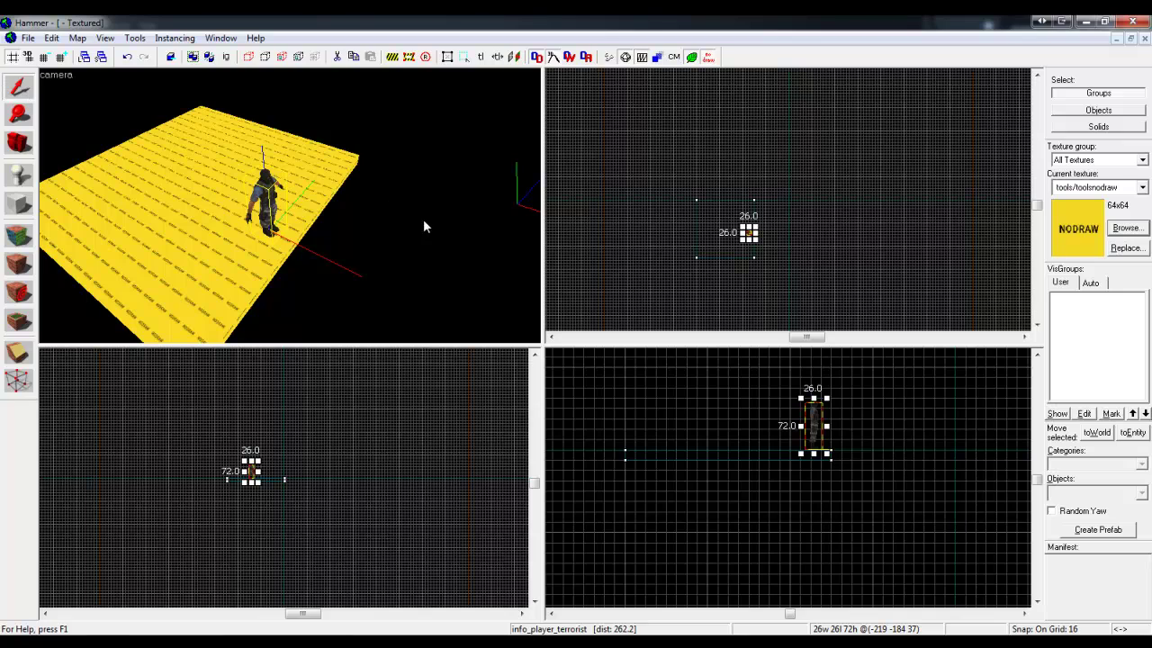
{"action": "key", "text": "Escape"}
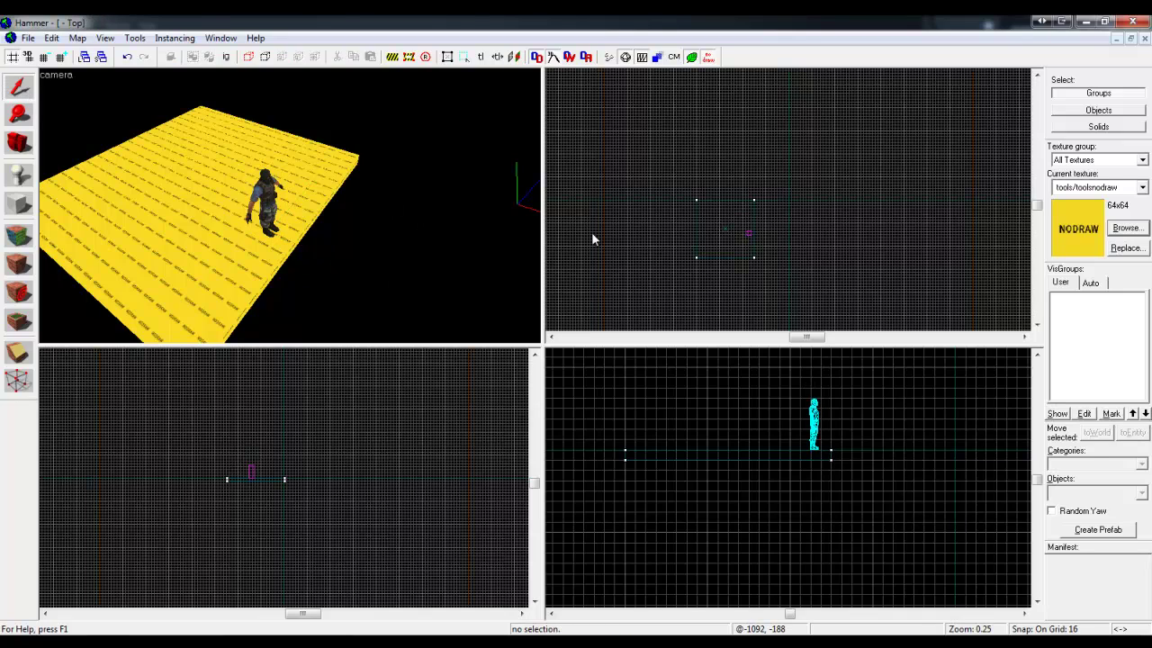
- Apply the dev/dev_measuregeneric01 texture to the top face of the floor block
{"action": "key", "text": "z"}
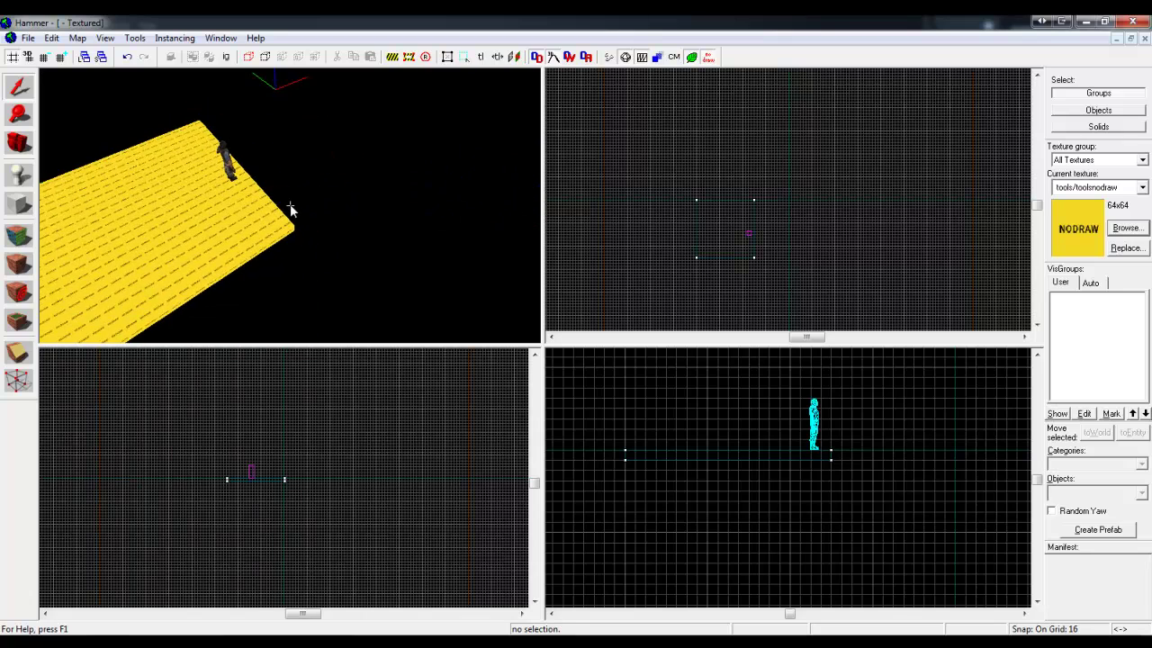
{"action": "key", "text": "d"}
{"action": "key", "text": "z"}
{"action": "left_click", "coordinate": [226, 265]}
{"action": "key", "text": "z"}
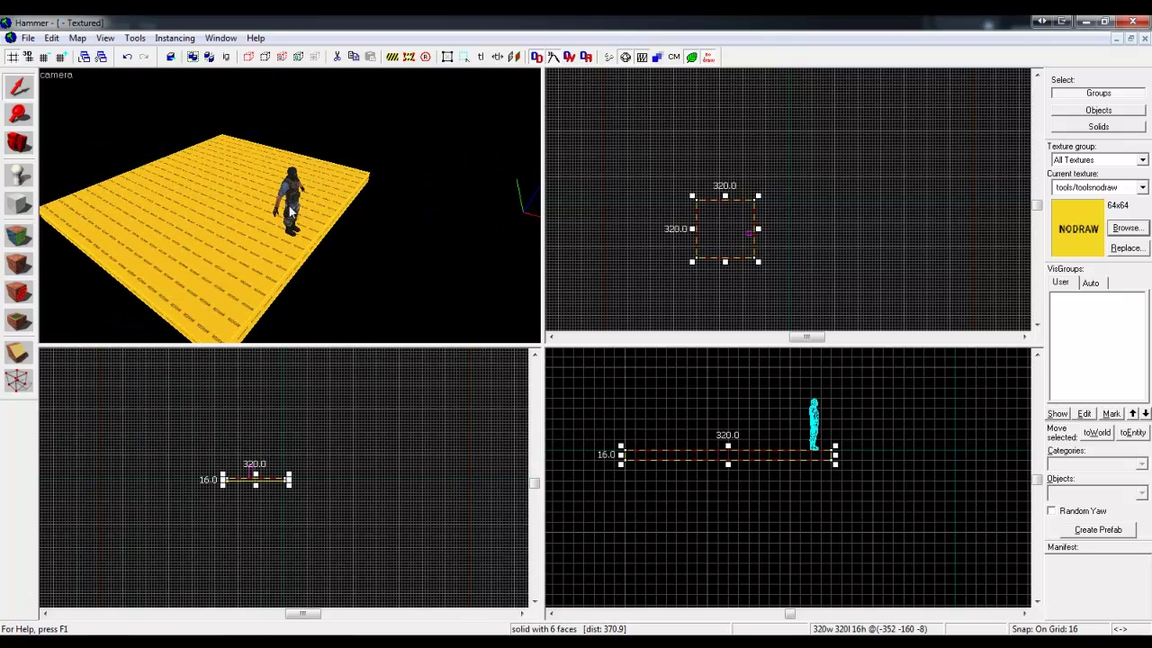
{"action": "key", "text": "shift+a"}
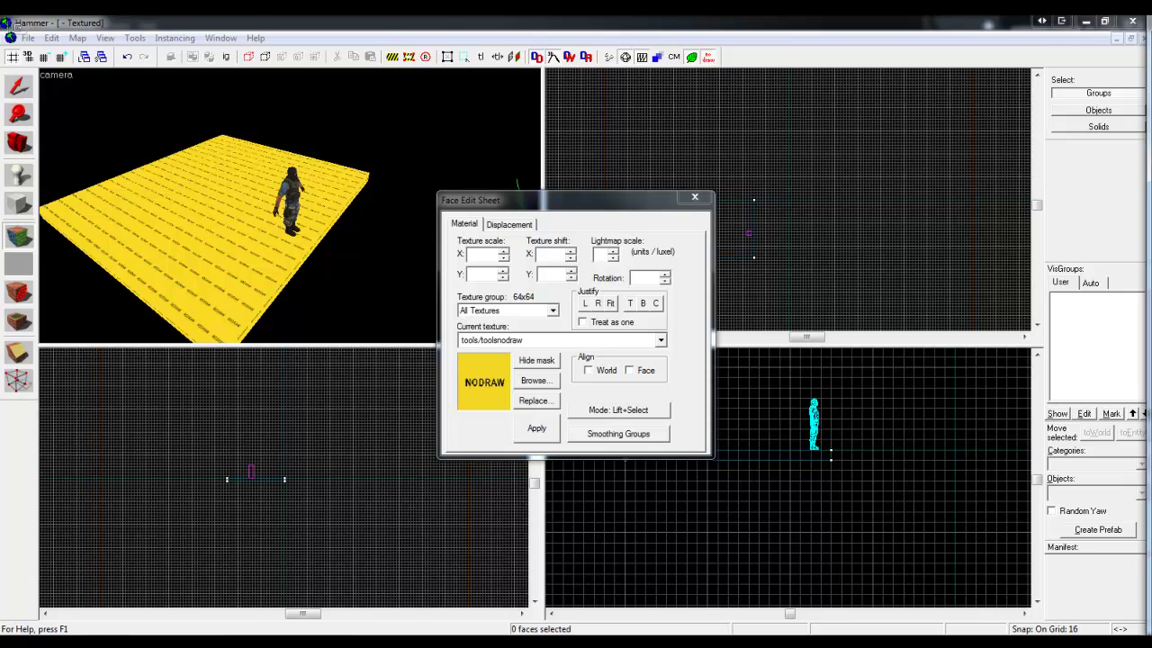
{"action": "left_click", "coordinate": [268, 248], "text": "alt"}
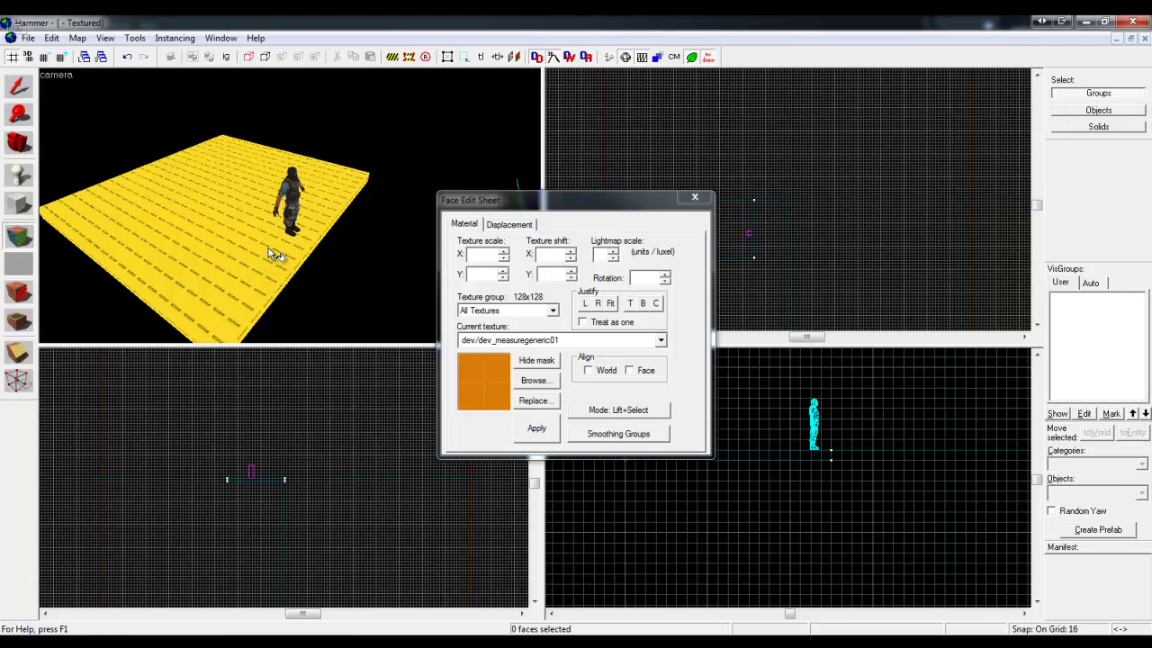
{"action": "right_click", "coordinate": [238, 244]}
{"action": "left_click", "coordinate": [695, 196]}
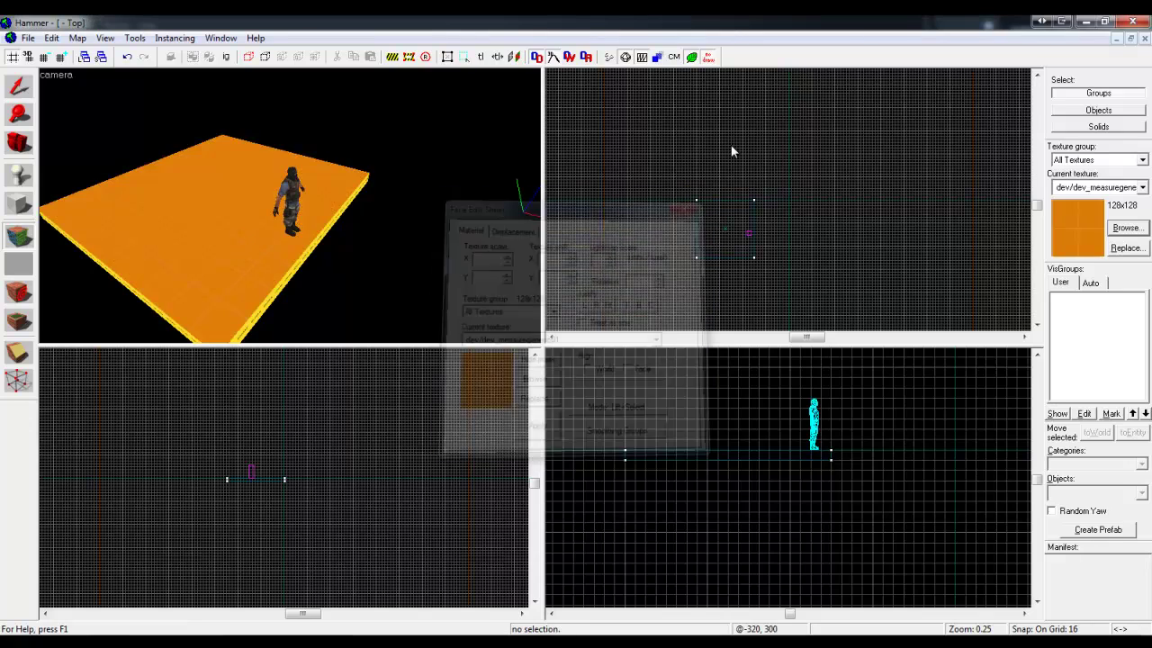
- Save the map in the mapsrc folder as tutorial_surf
{"action": "key", "text": "z"}
{"action": "key", "text": "z"}
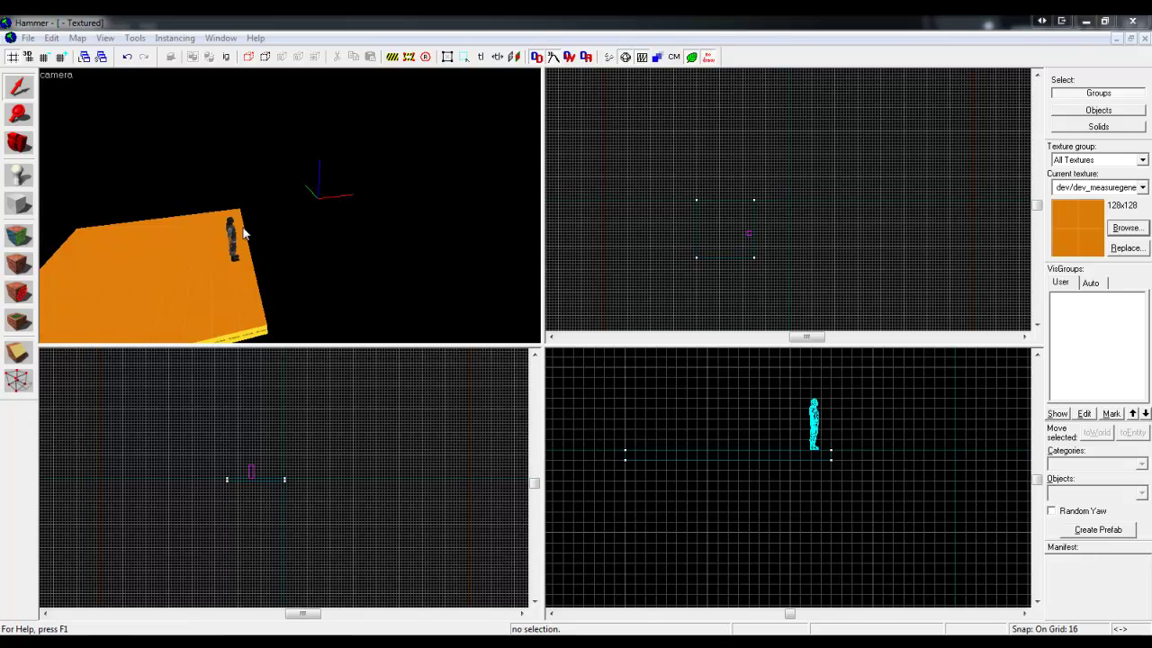
{"action": "key", "text": "ctrl+s"}
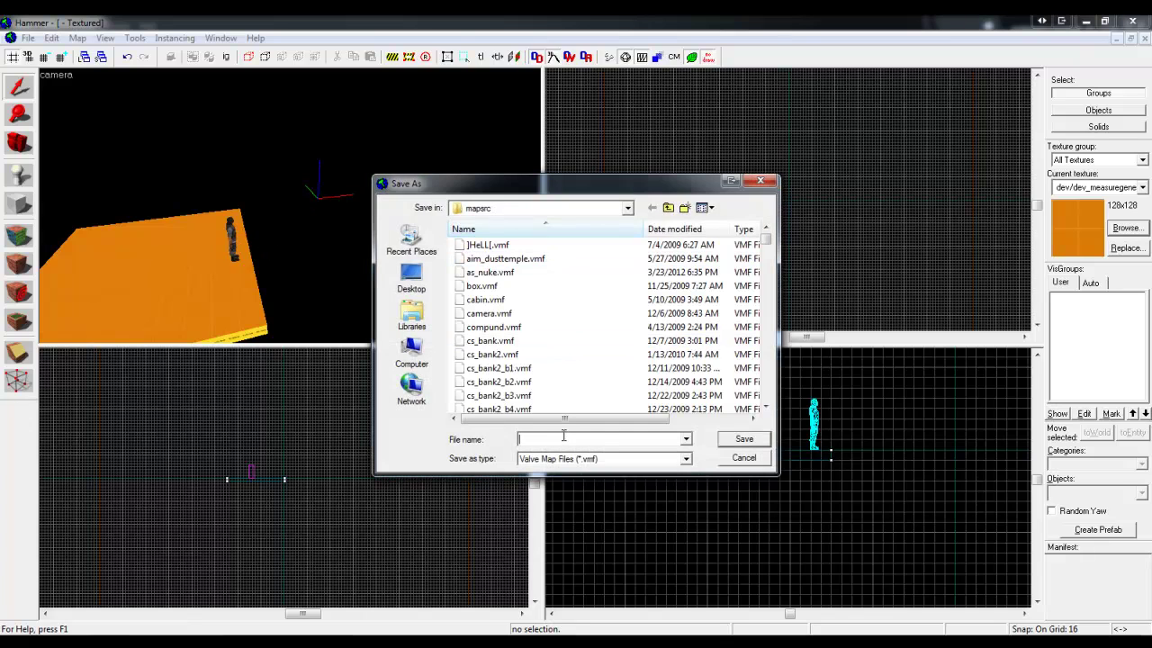
{"action": "type", "text": "tutorial"}
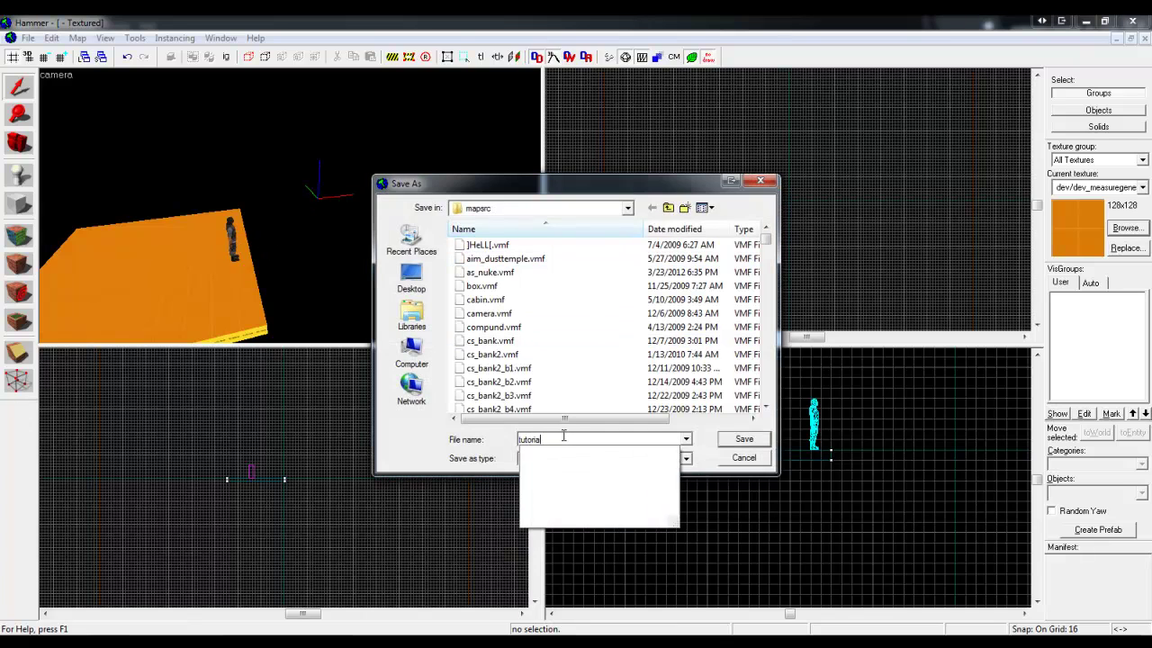
{"action": "type", "text": "_surf"}
{"action": "key", "text": "Return"}
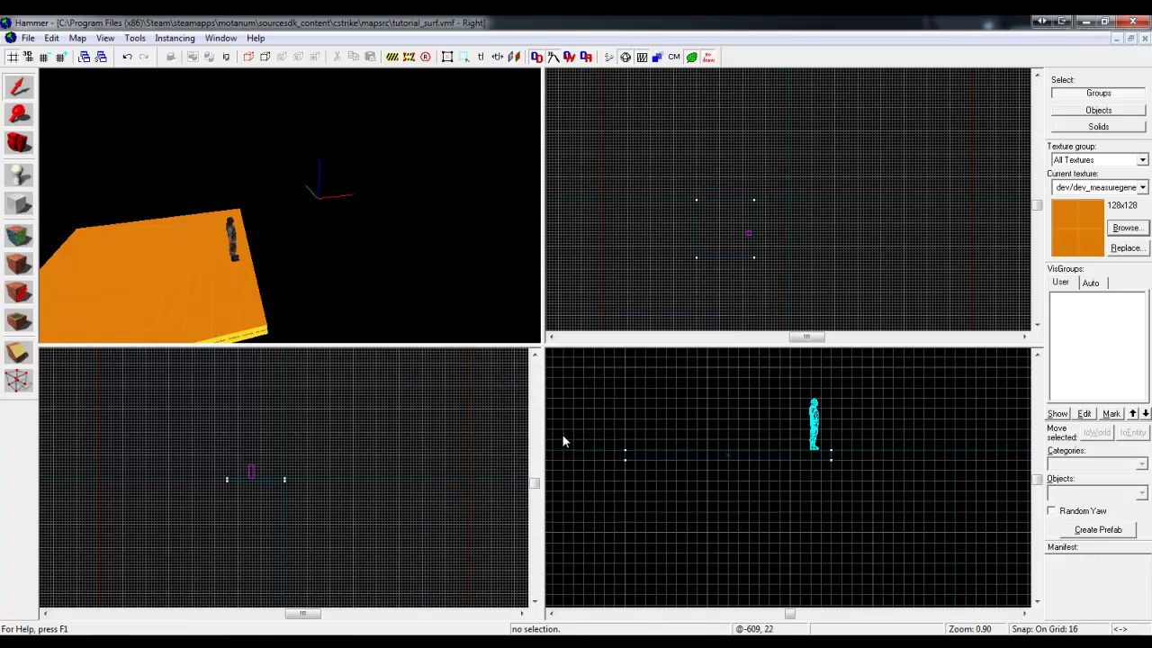
- Outline a 128 × 128 block beside the floor block on the player's side, in the top view
{"action": "key", "text": "z"}
{"action": "key", "text": "d"}
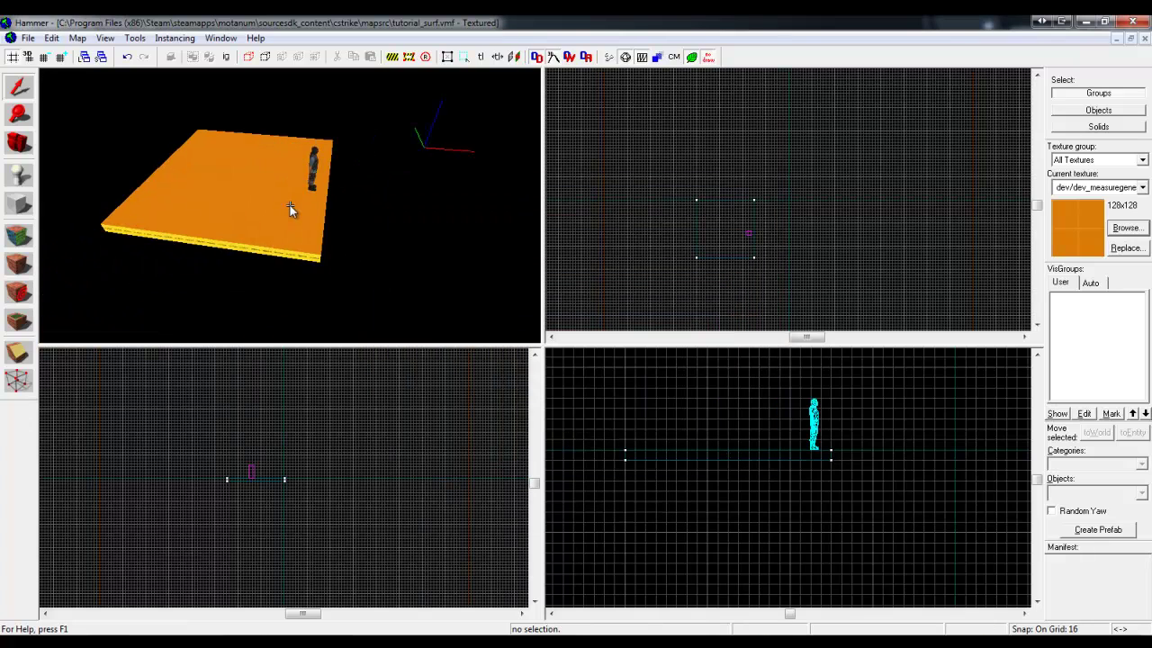
{"action": "key", "text": "z"}
{"action": "left_click", "coordinate": [260, 199]}
{"action": "left_click", "coordinate": [19, 204]}
{"action": "scroll", "coordinate": [839, 234], "scroll_direction": "up", "scroll_amount": 2}
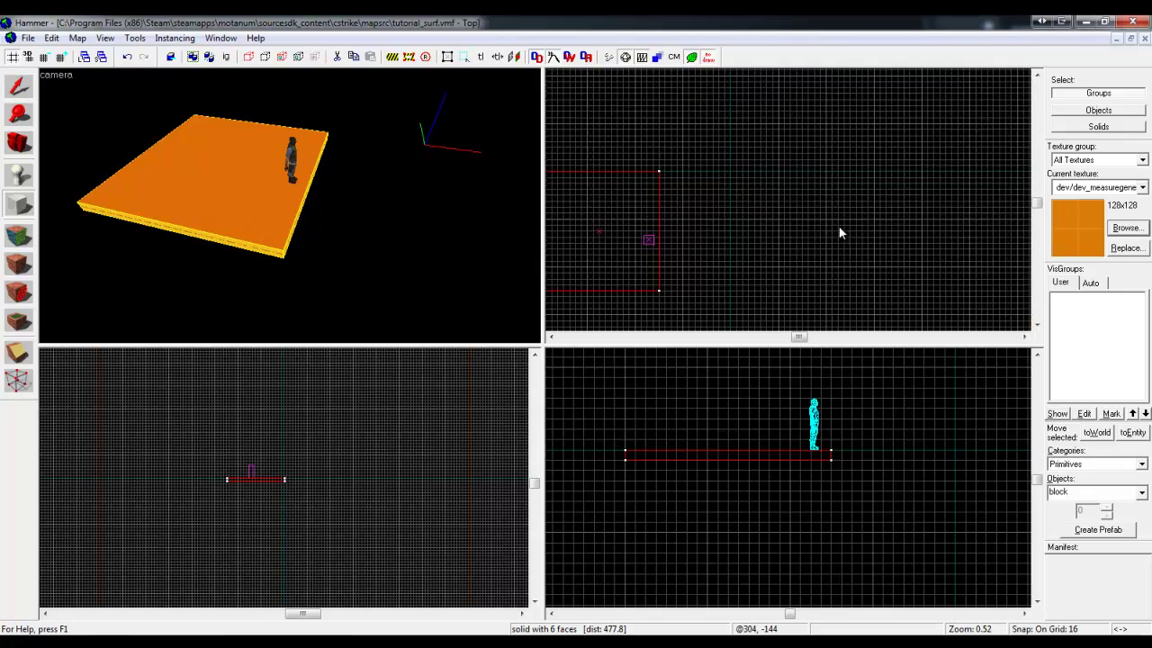
{"action": "scroll", "coordinate": [686, 236], "scroll_direction": "up", "scroll_amount": 2}
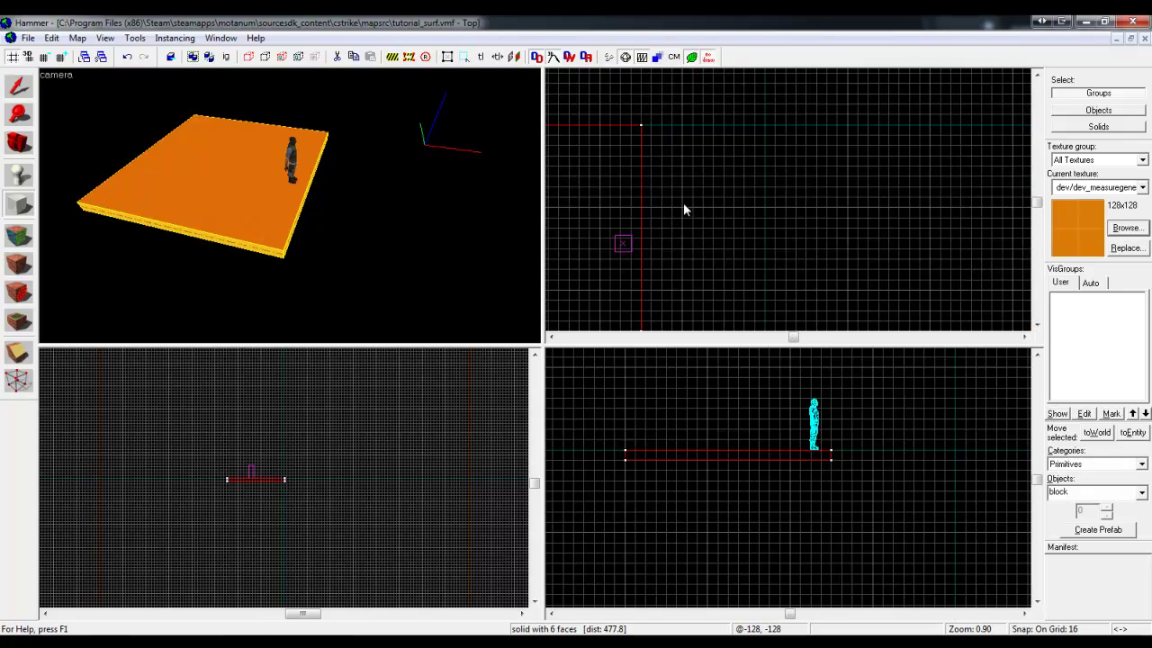
{"action": "left_click_drag", "start_coordinate": [683, 206], "coordinate": [766, 289]}
- Set the outlined block's height to 64 units, standing at floor level, and create it
{"action": "scroll", "coordinate": [913, 415], "scroll_direction": "up", "scroll_amount": 3}
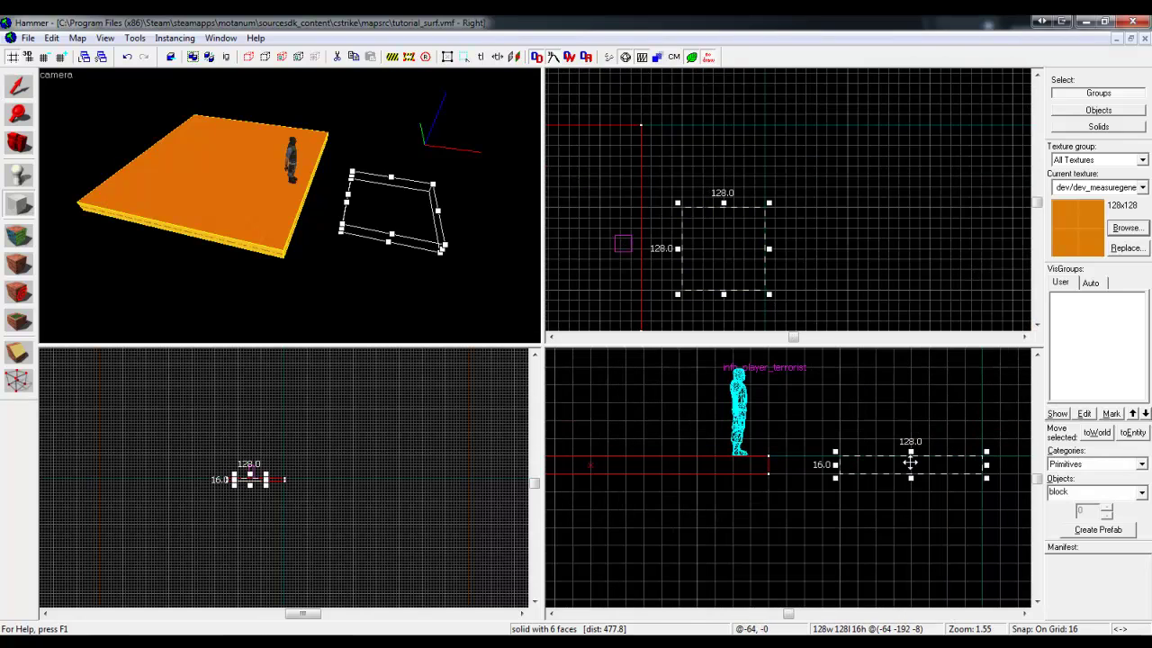
{"action": "left_click_drag", "start_coordinate": [909, 463], "coordinate": [907, 426]}
{"action": "scroll", "coordinate": [905, 459], "scroll_direction": "down", "scroll_amount": 3}
{"action": "scroll", "coordinate": [899, 469], "scroll_direction": "up", "scroll_amount": 3}
{"action": "key", "text": "Return"}
{"action": "key", "text": "shift+s"}
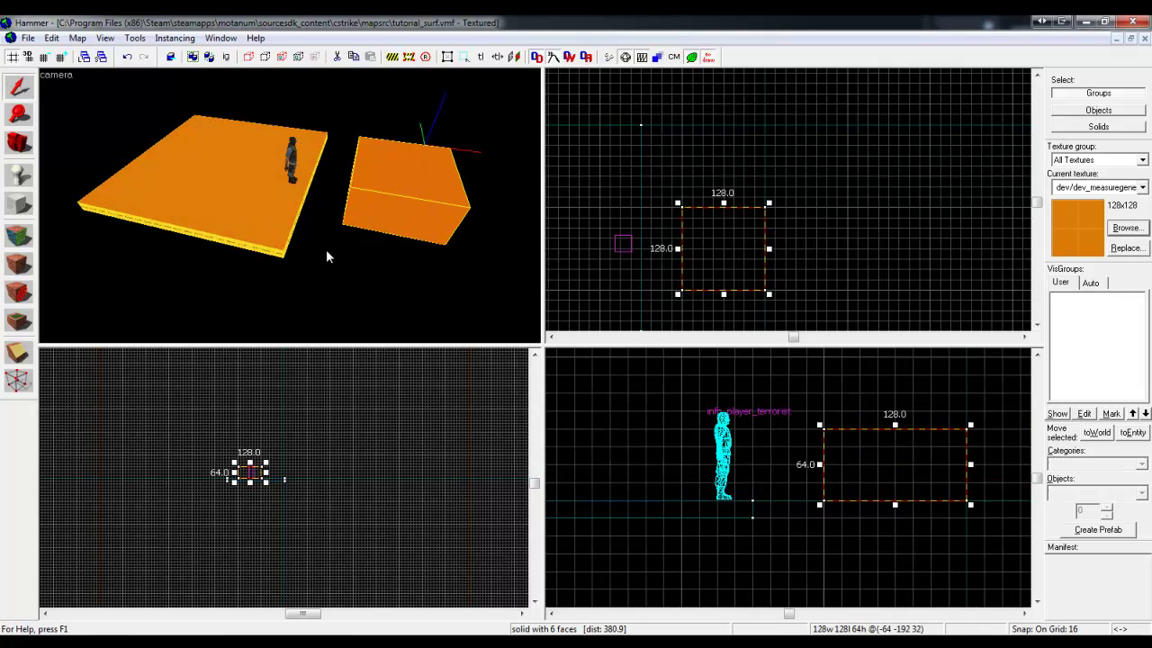
- With the Vertex tool, move the new block's outer upper corner in the top view to -128, 0, forming a 256-unit-long wedge
{"action": "left_click", "coordinate": [357, 257]}
{"action": "key", "text": "z"}
{"action": "key", "text": "w"}
{"action": "key", "text": "d"}
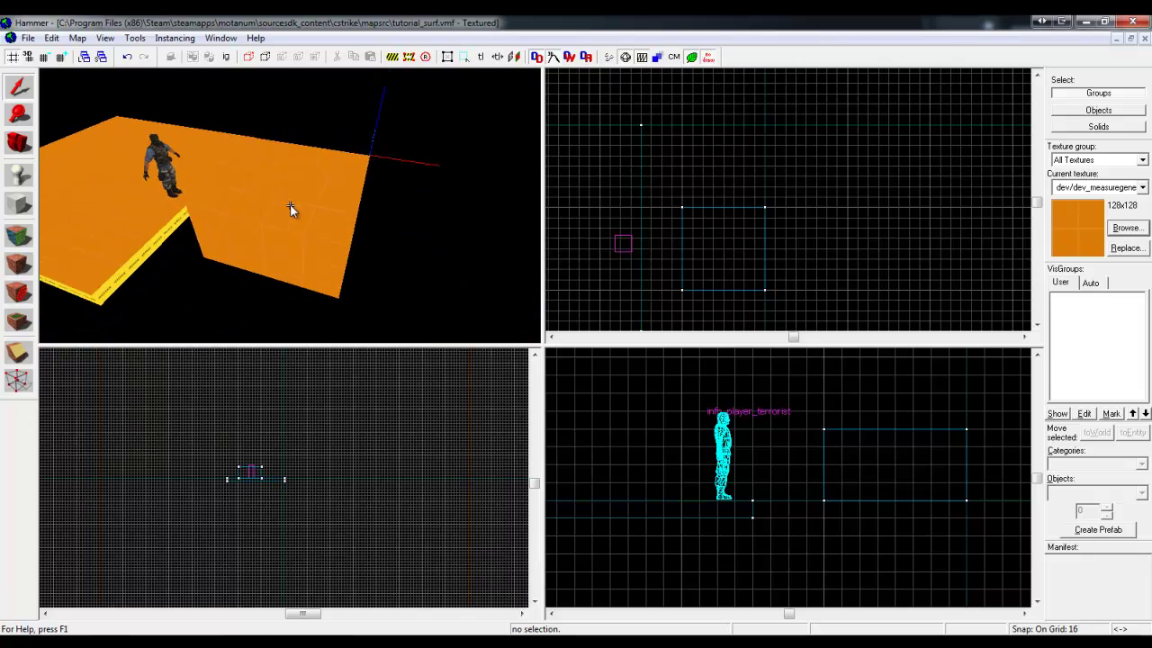
{"action": "left_click", "coordinate": [290, 204]}
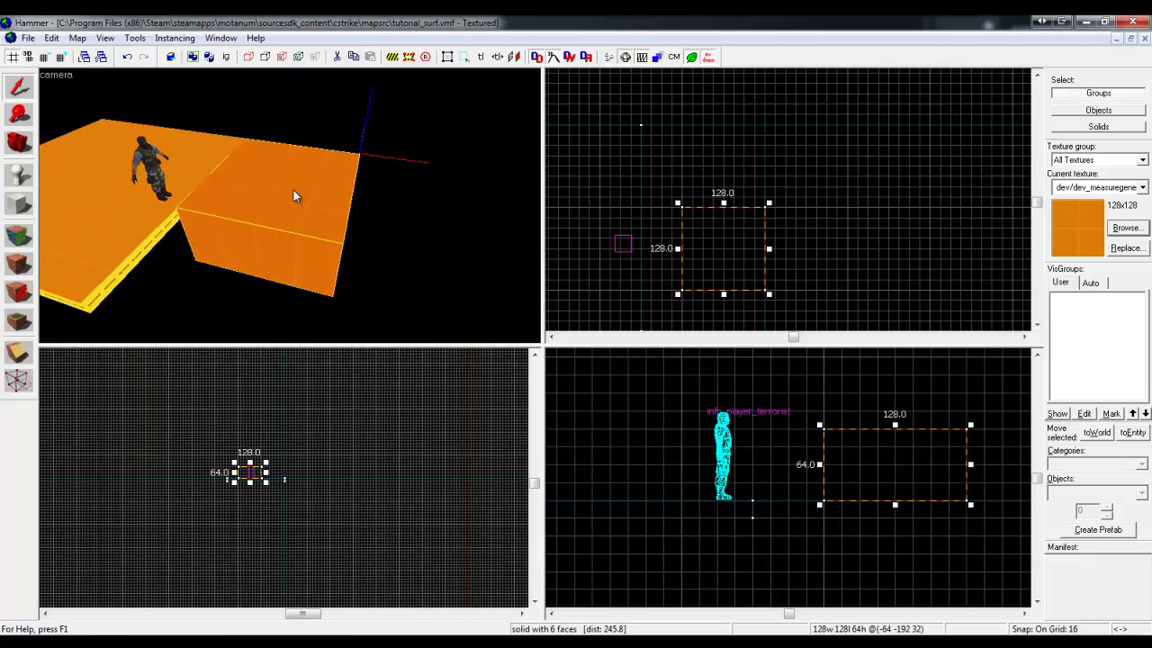
{"action": "key", "text": "w"}
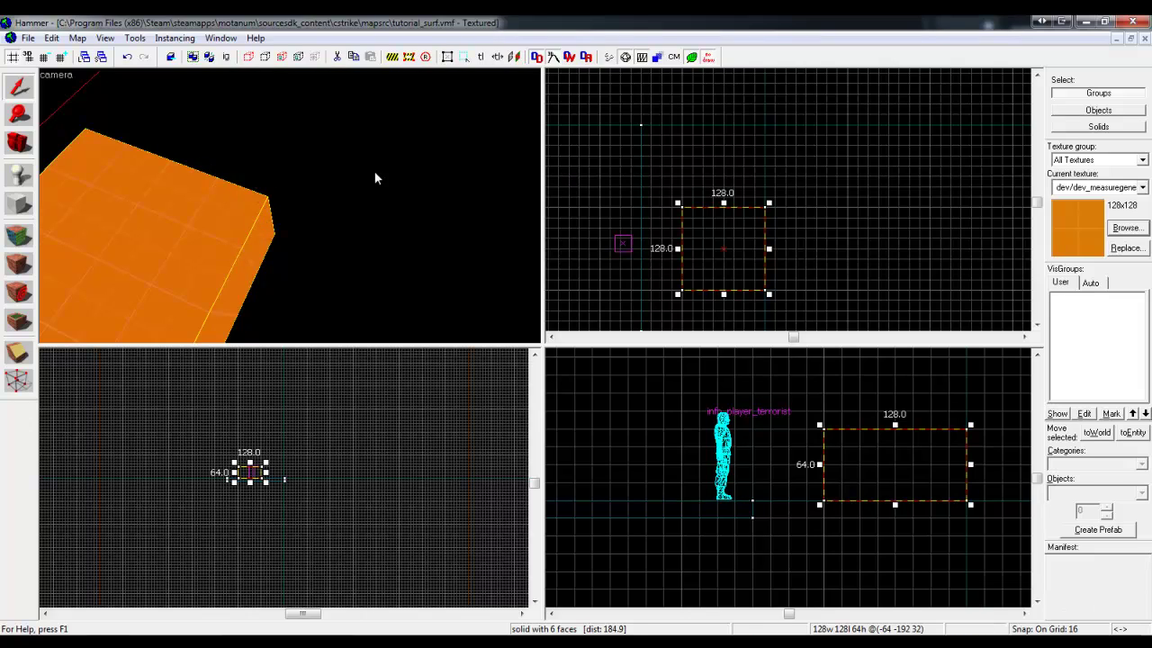
{"action": "left_click", "coordinate": [21, 387]}
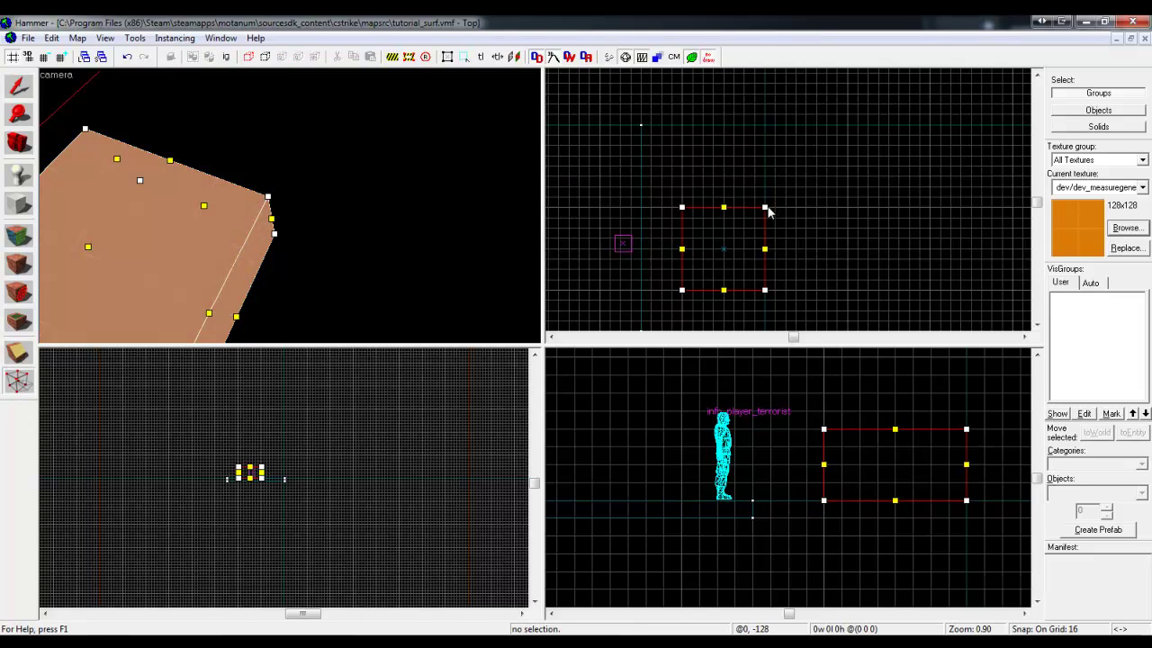
{"action": "left_click_drag", "start_coordinate": [765, 208], "coordinate": [682, 122]}
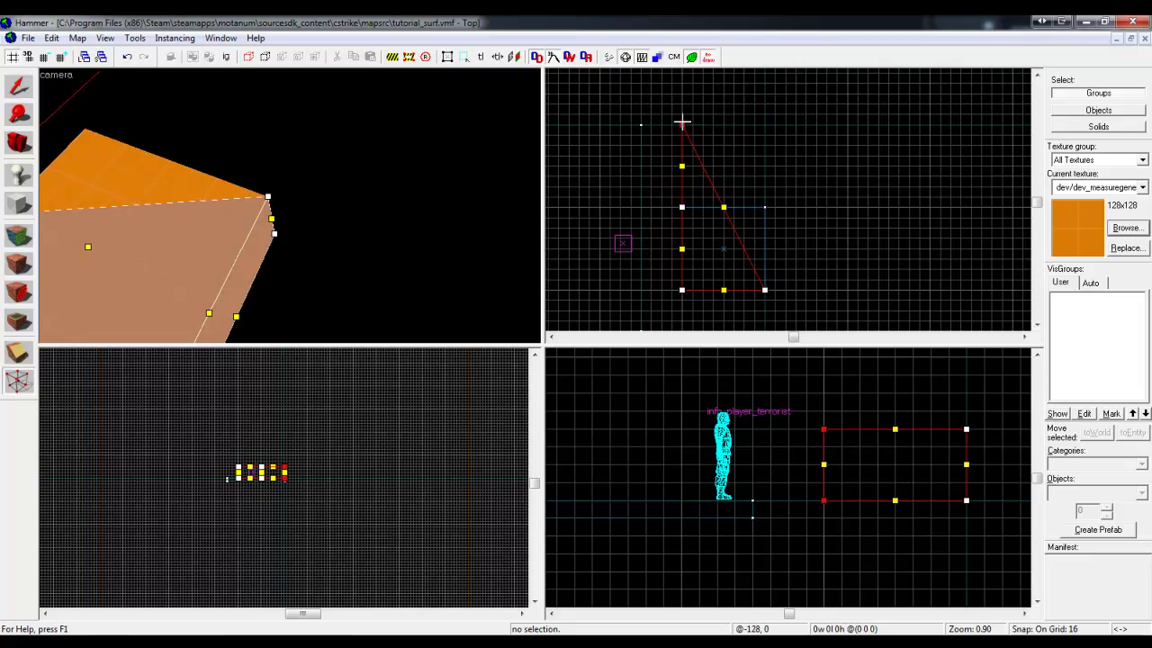
{"action": "left_click", "coordinate": [18, 87]}
{"action": "key", "text": "z"}
{"action": "key", "text": "z"}
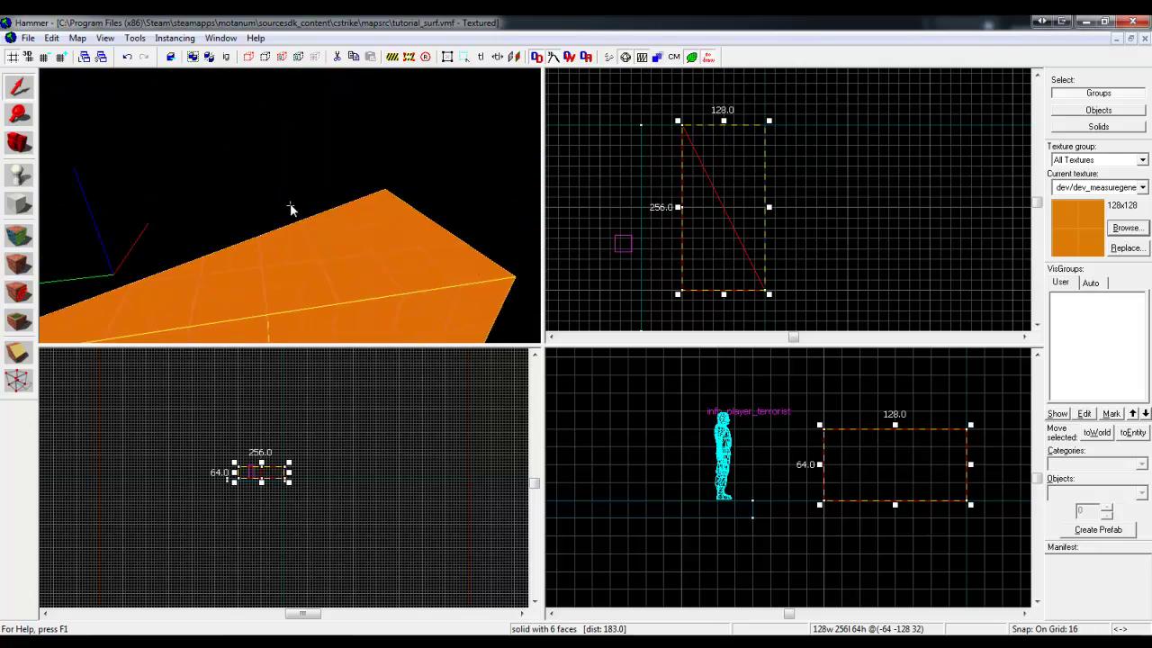
{"action": "key", "text": "z"}
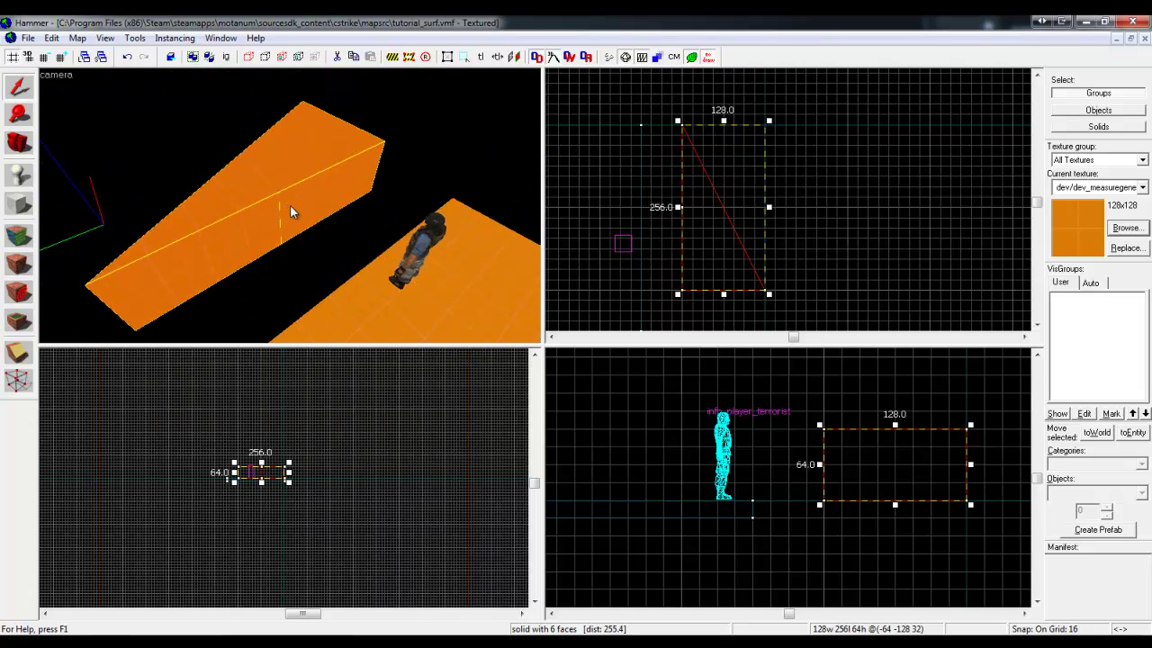
- Shift the wedge's tip vertices 16 units sideways to -112, 0 in the top view
{"action": "left_click", "coordinate": [18, 382]}
{"action": "left_click_drag", "start_coordinate": [682, 119], "coordinate": [691, 122]}
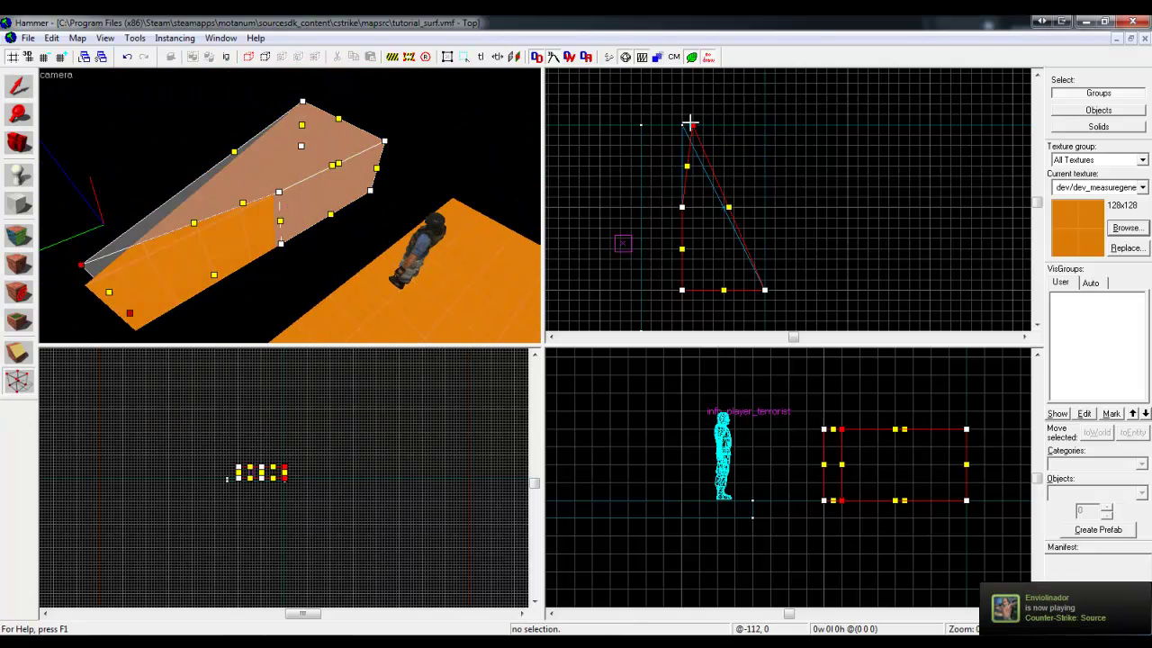
{"action": "key", "text": "shift+s"}
{"action": "left_click", "coordinate": [847, 152]}
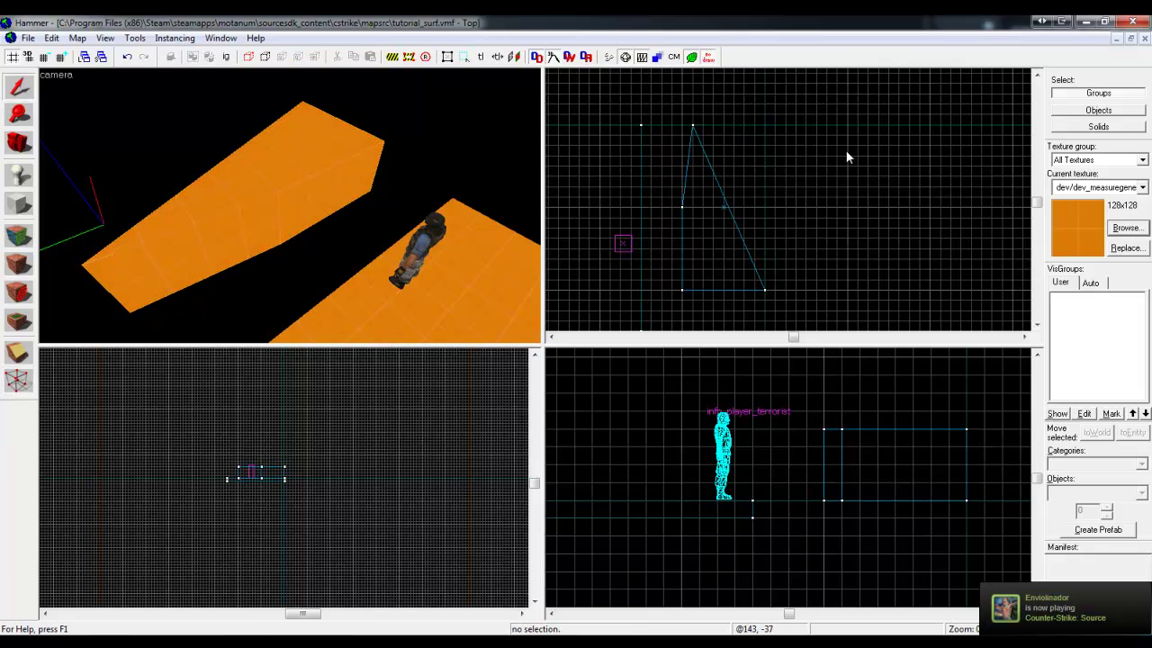
{"action": "key", "text": "z"}
{"action": "left_click", "coordinate": [293, 207]}
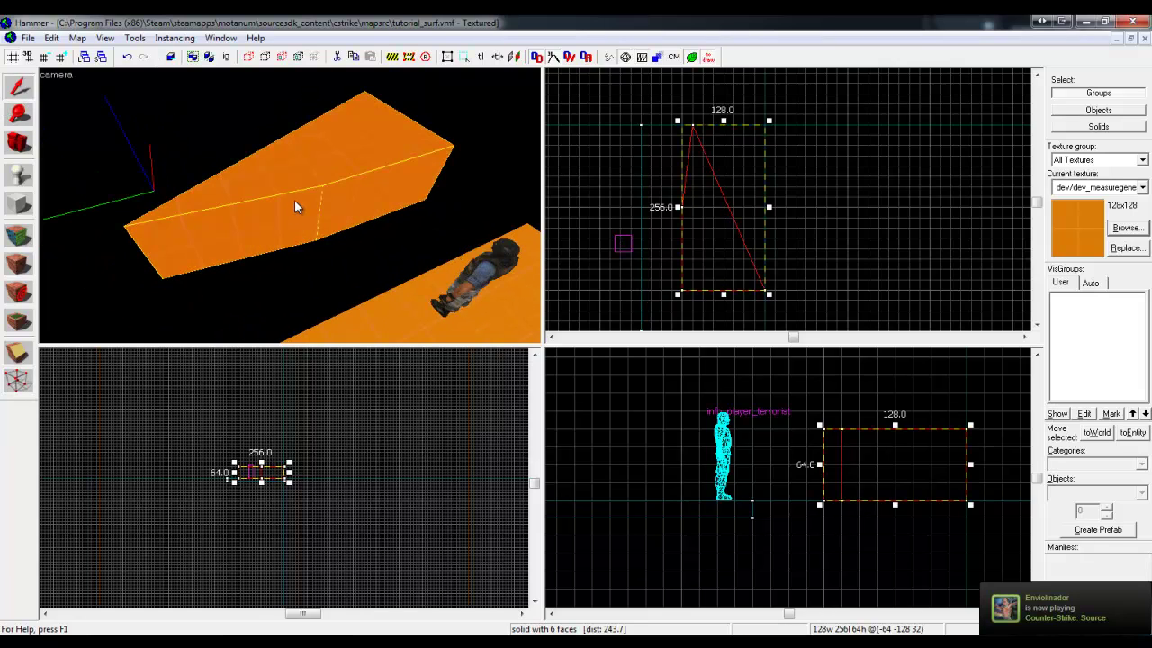
- Move the wedge's tip vertices back to -128, 0 so the long side is straight, and deselect the wedge
{"action": "key", "text": "shift+v"}
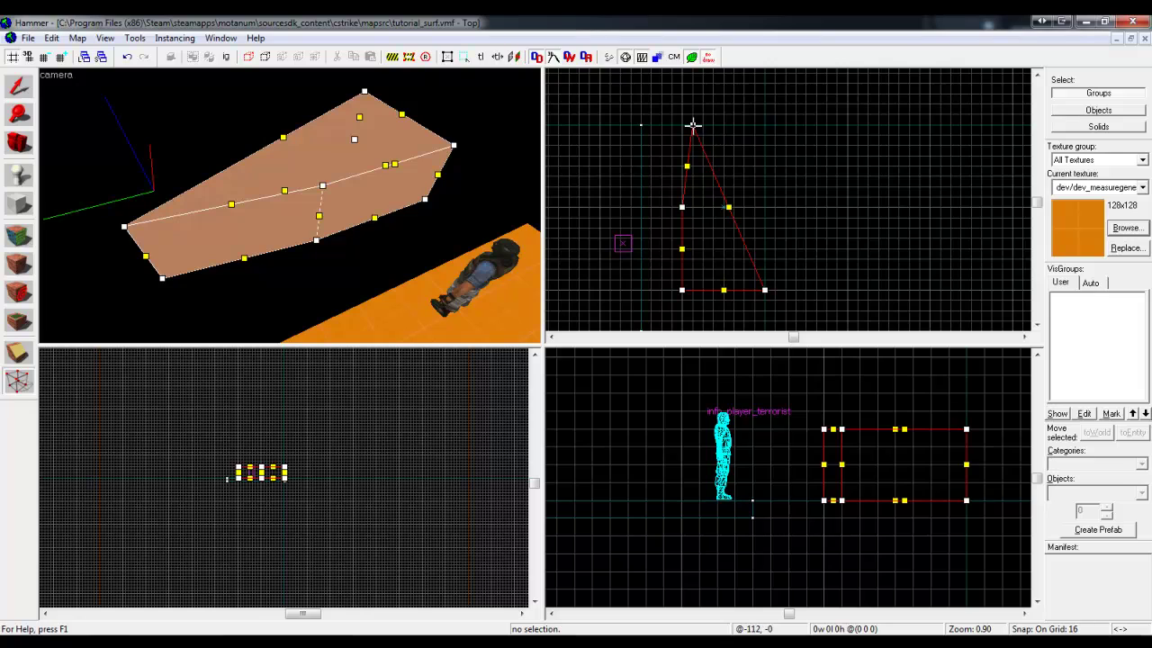
{"action": "left_click_drag", "start_coordinate": [692, 124], "coordinate": [682, 124]}
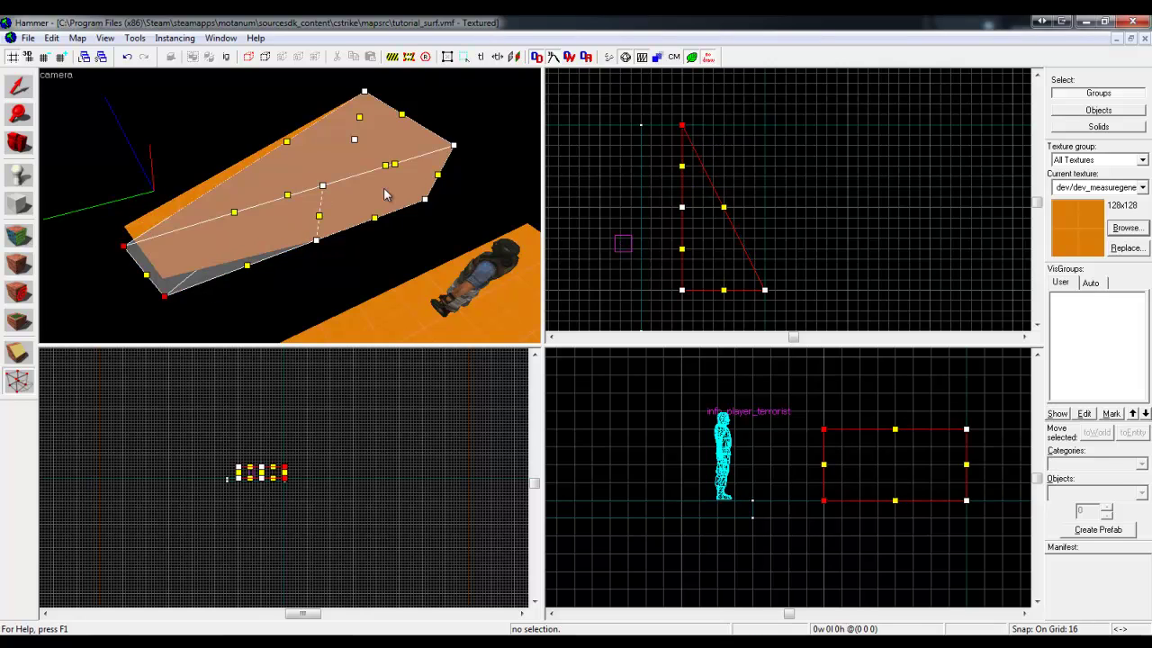
{"action": "left_click", "coordinate": [18, 86]}
{"action": "left_click", "coordinate": [814, 93]}
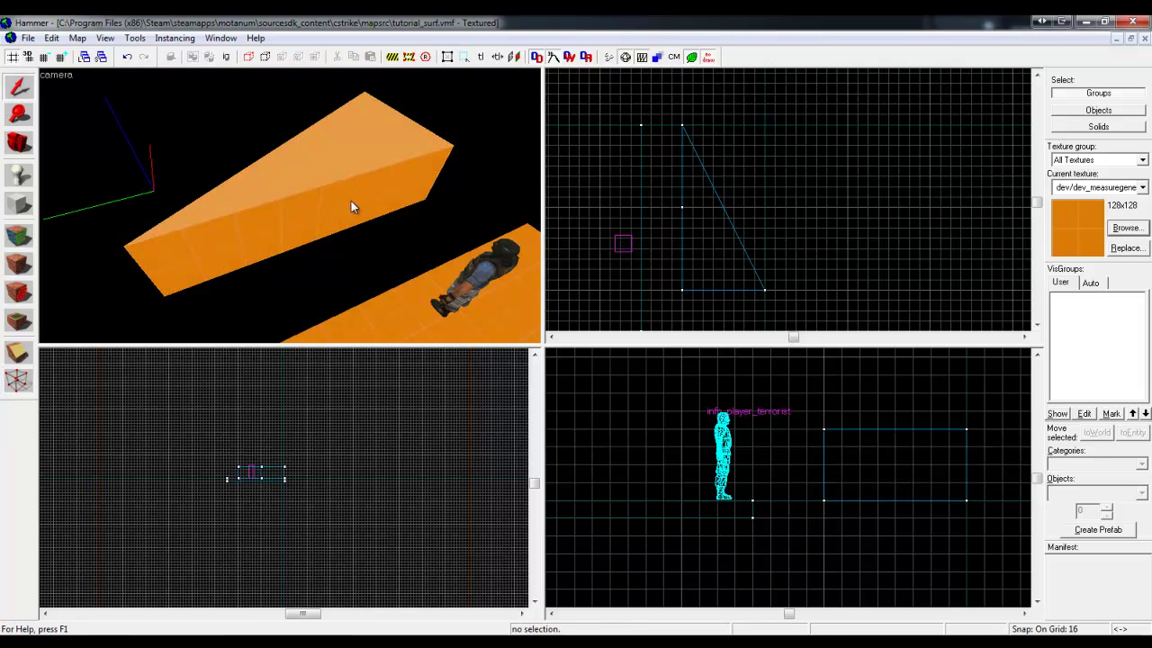
- Move the middle vertices of the wedge's long straight side about 16 units inward and 32 units toward the wide end, making it concave
{"action": "left_click", "coordinate": [351, 200]}
{"action": "left_click", "coordinate": [17, 387]}
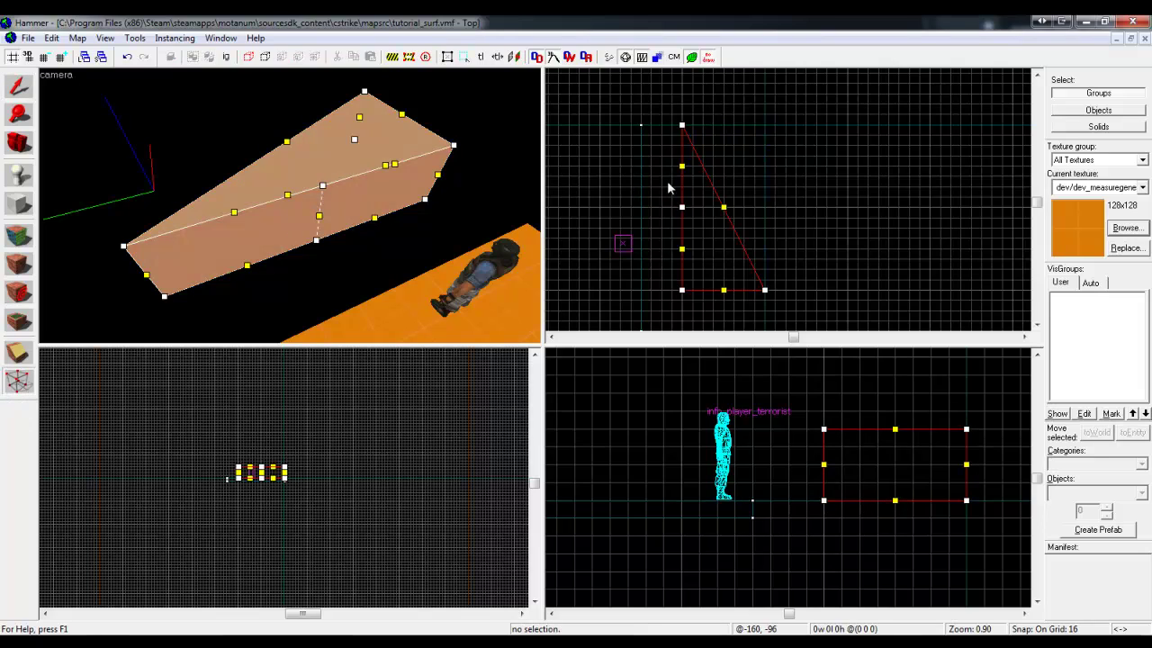
{"action": "left_click_drag", "start_coordinate": [683, 208], "coordinate": [694, 225]}
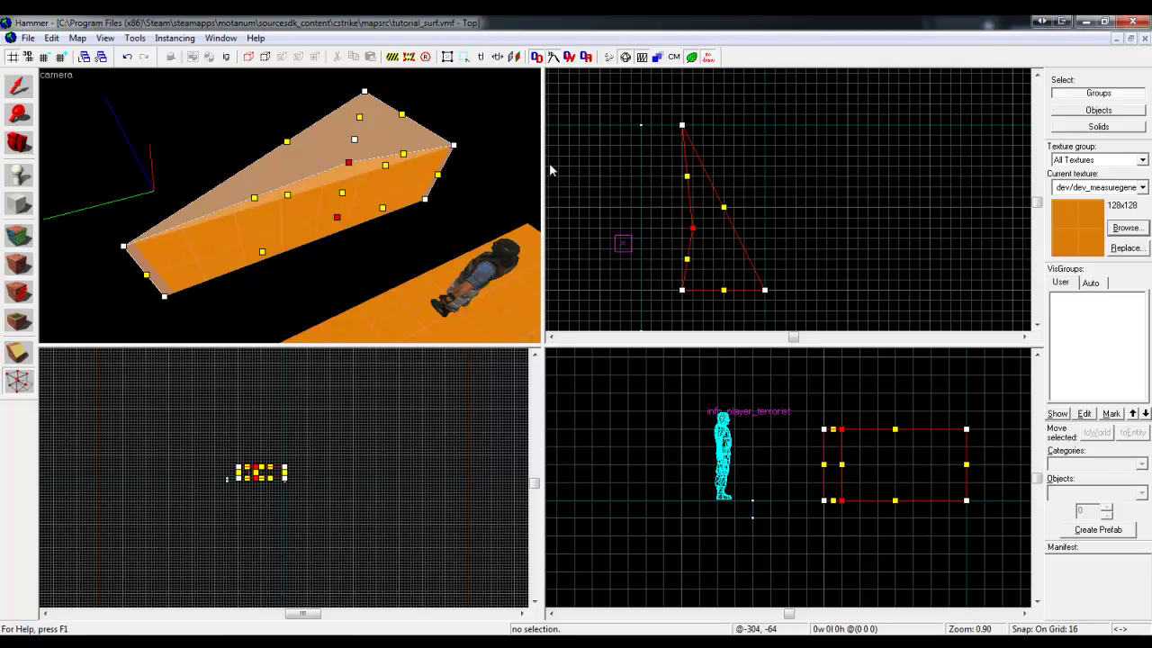
{"action": "left_click", "coordinate": [20, 86]}
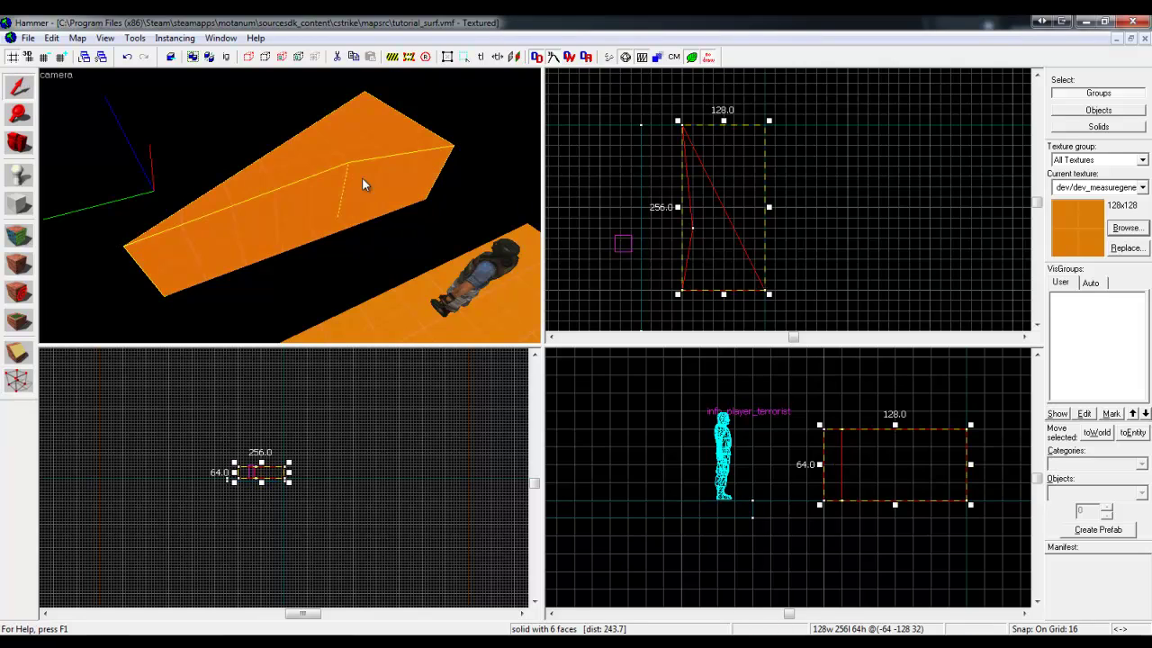
- Inspect the wedge's concave side and its inward edge from several angles in the 3D view
{"action": "key", "text": "z"}
{"action": "key", "text": "w"}
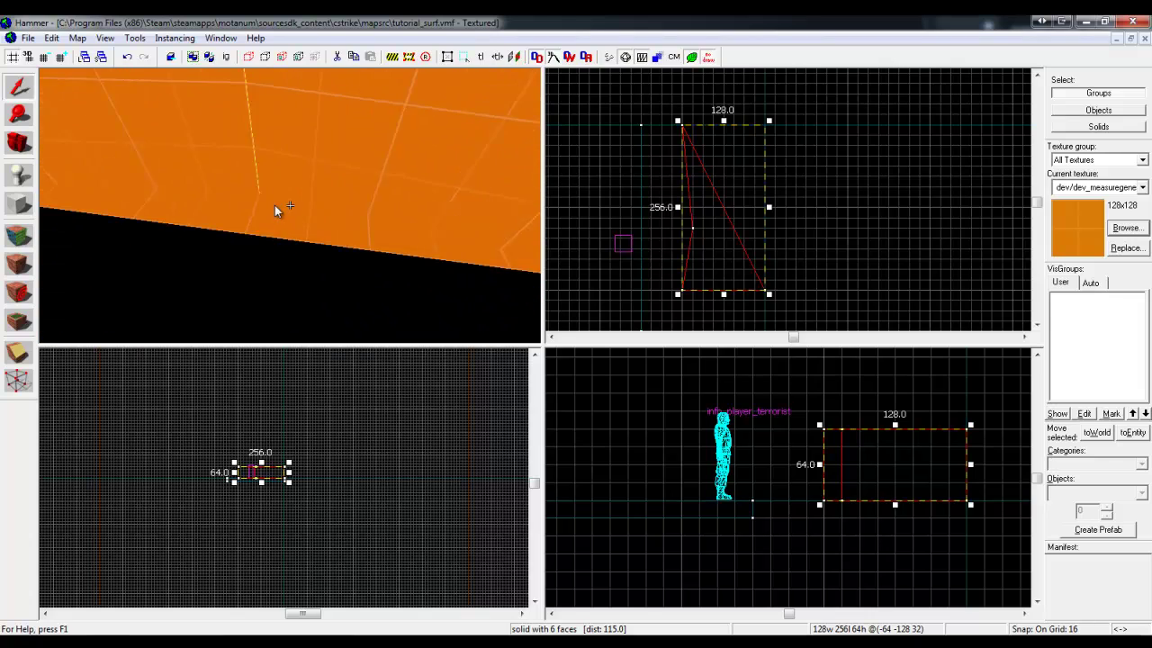
{"action": "key", "text": "d"}
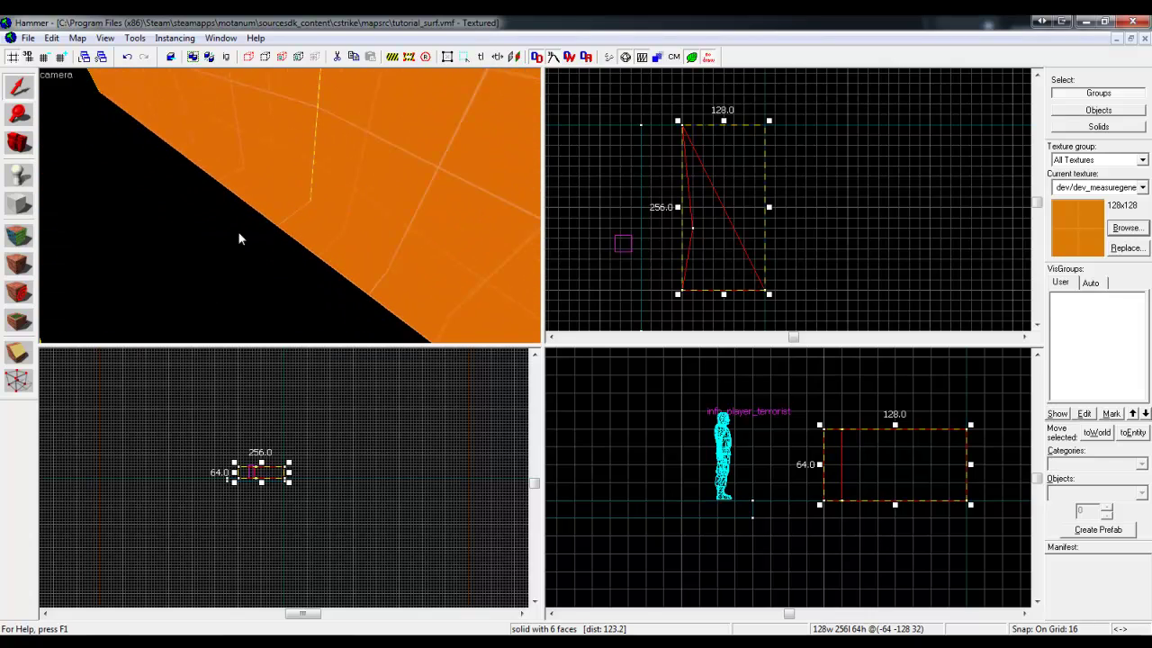
{"action": "key", "text": "w"}
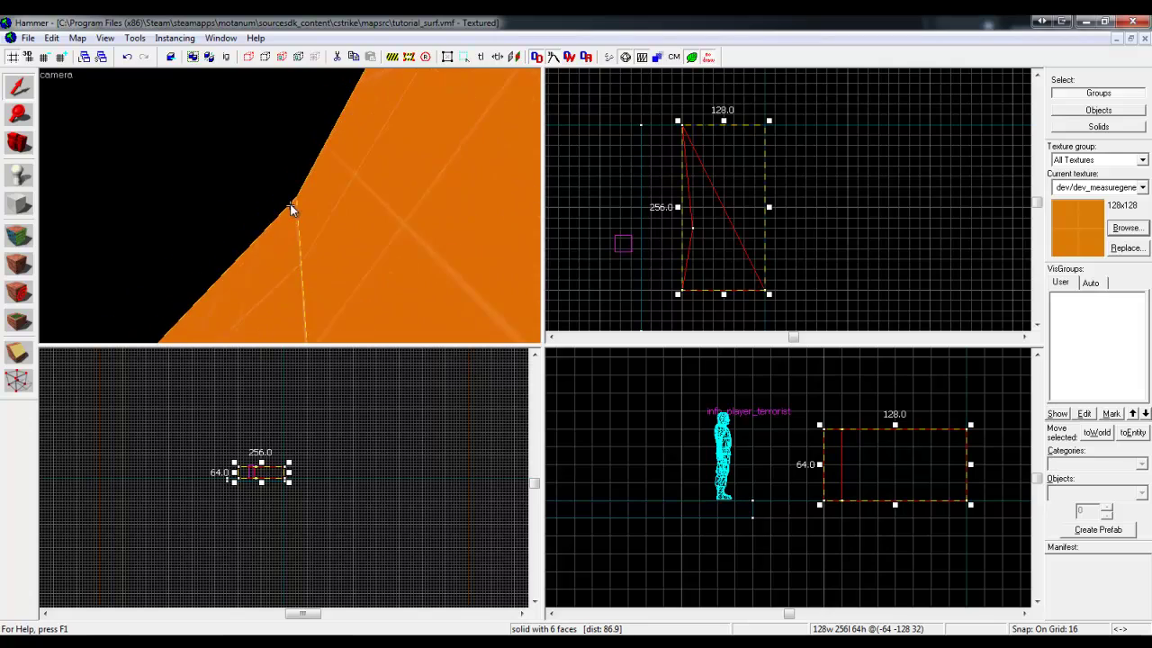
{"action": "key", "text": "s"}
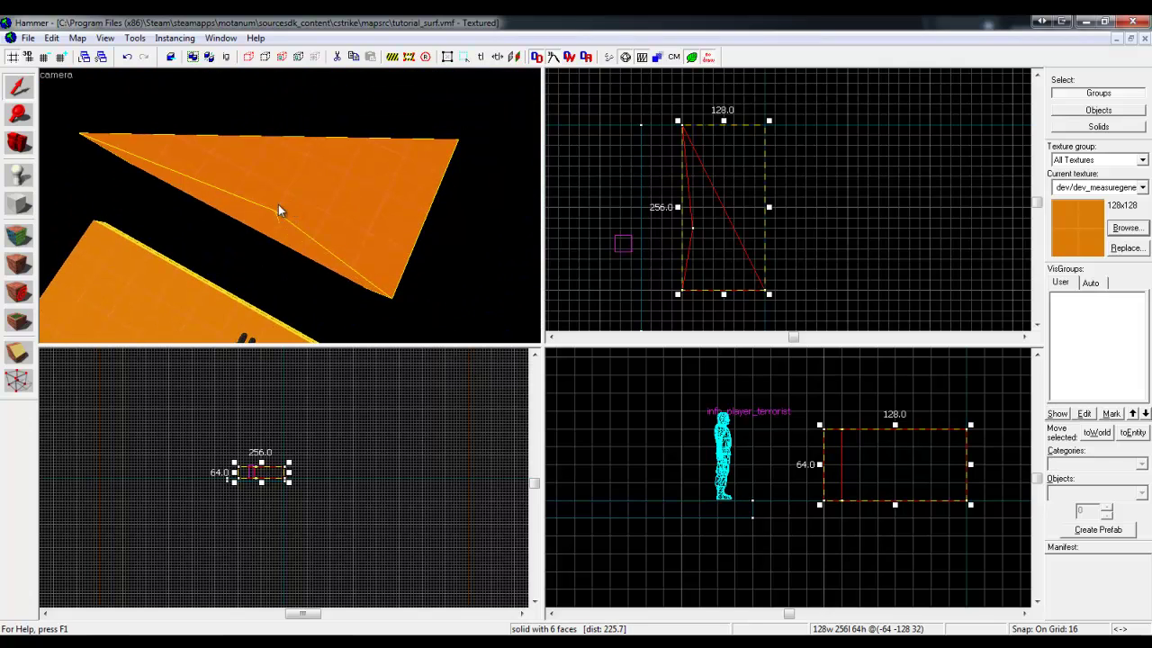
{"action": "left_click", "coordinate": [16, 350]}
{"action": "left_click_drag", "start_coordinate": [693, 228], "coordinate": [712, 230]}
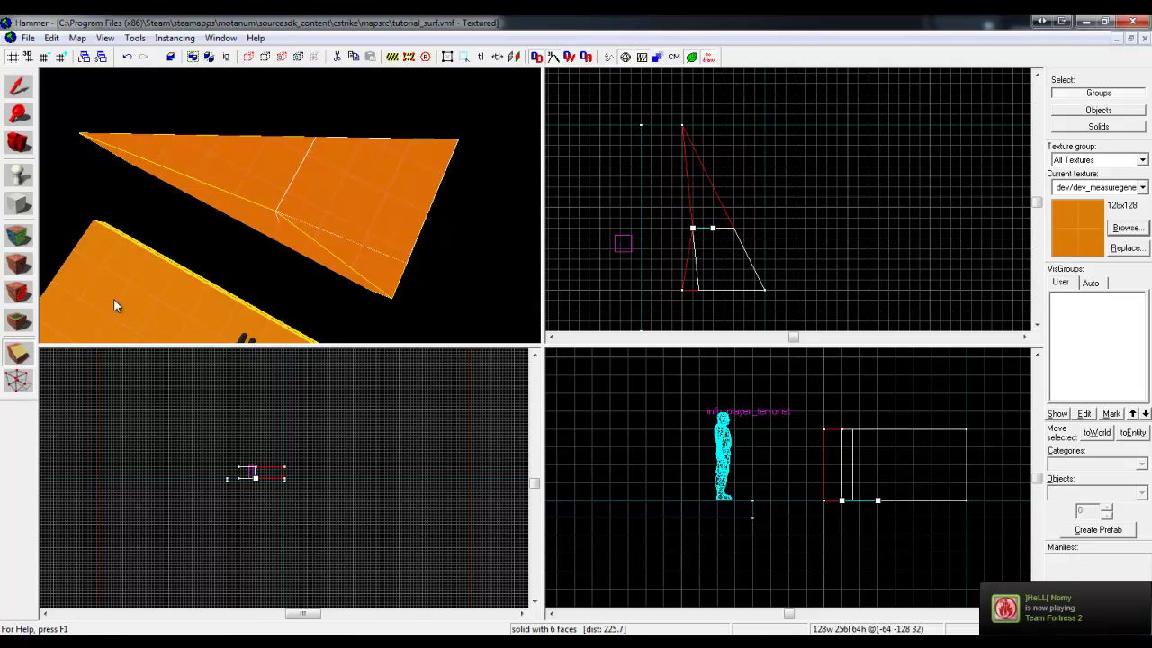
{"action": "left_click", "coordinate": [20, 87]}
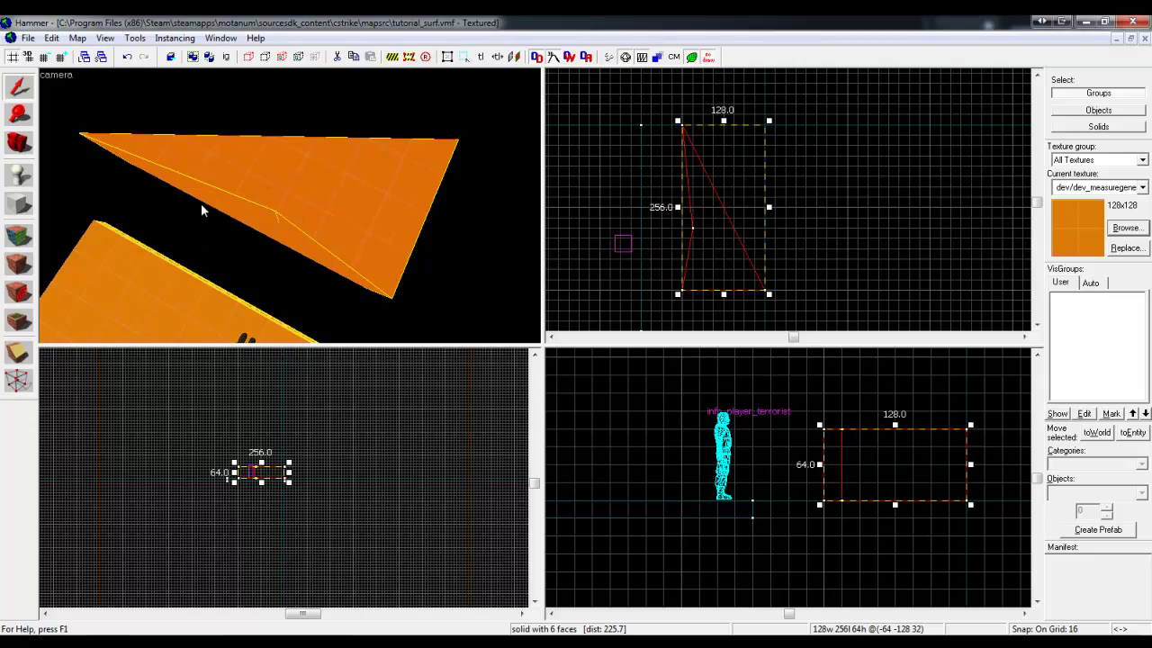
- Restore the wedge's straight long side and move its tip vertices to -64, -128 in the top view, forming a trapezoid
{"action": "key", "text": "Escape"}
{"action": "left_click", "coordinate": [307, 195]}
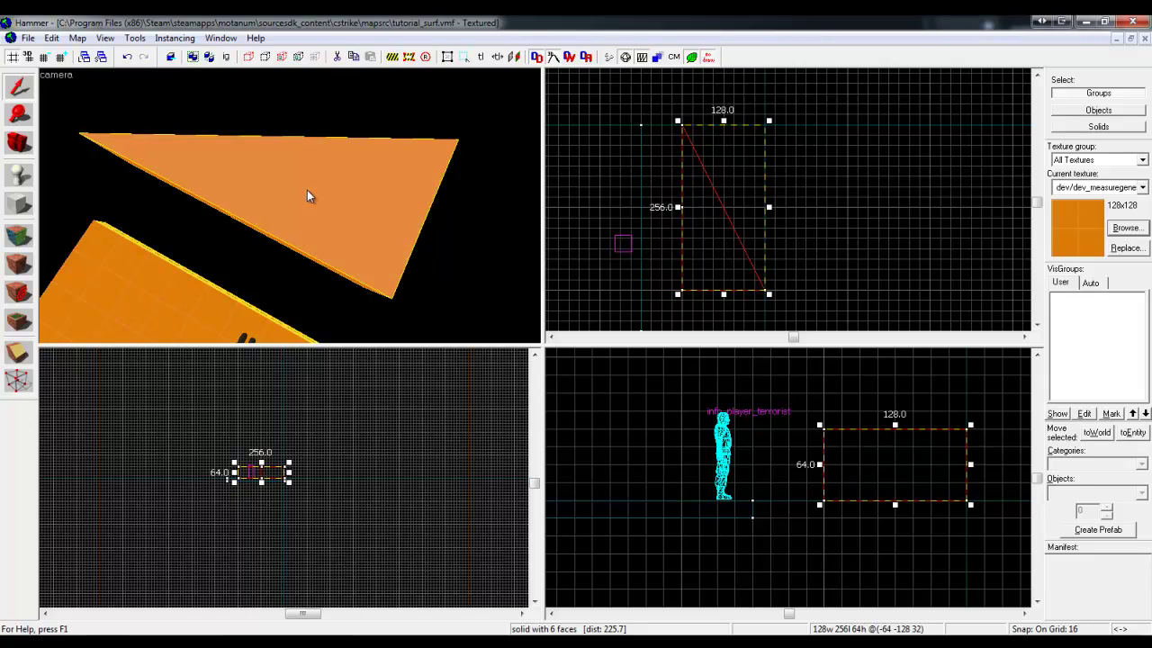
{"action": "left_click", "coordinate": [18, 381]}
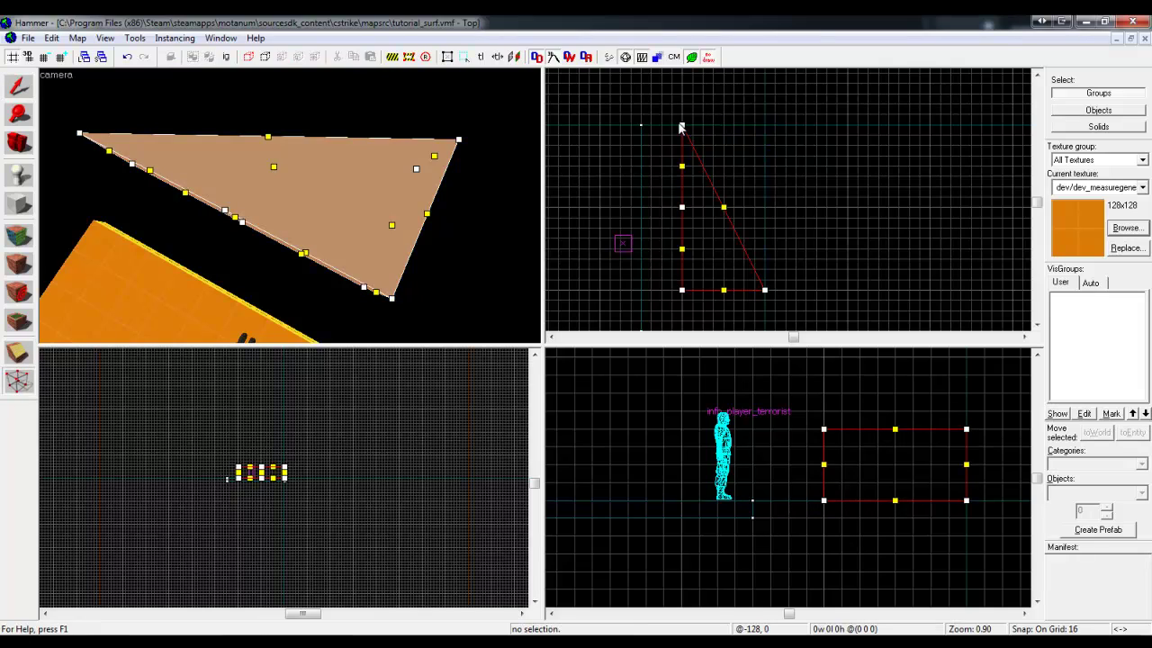
{"action": "left_click_drag", "start_coordinate": [683, 128], "coordinate": [723, 207]}
{"action": "left_click", "coordinate": [19, 86]}
- Clone the trapezoid 128 units toward the former tip and move the copy's slanted edge 64 units inward, merging the vertices into a triangle
{"action": "mouse_move", "coordinate": [697, 256]}
{"action": "left_mouse_down", "text": "shift"}
{"action": "mouse_move", "coordinate": [699, 185]}
{"action": "mouse_move", "coordinate": [719, 162]}
{"action": "mouse_move", "coordinate": [693, 163]}
{"action": "left_mouse_up", "text": "shift"}
{"action": "left_click", "coordinate": [16, 382]}
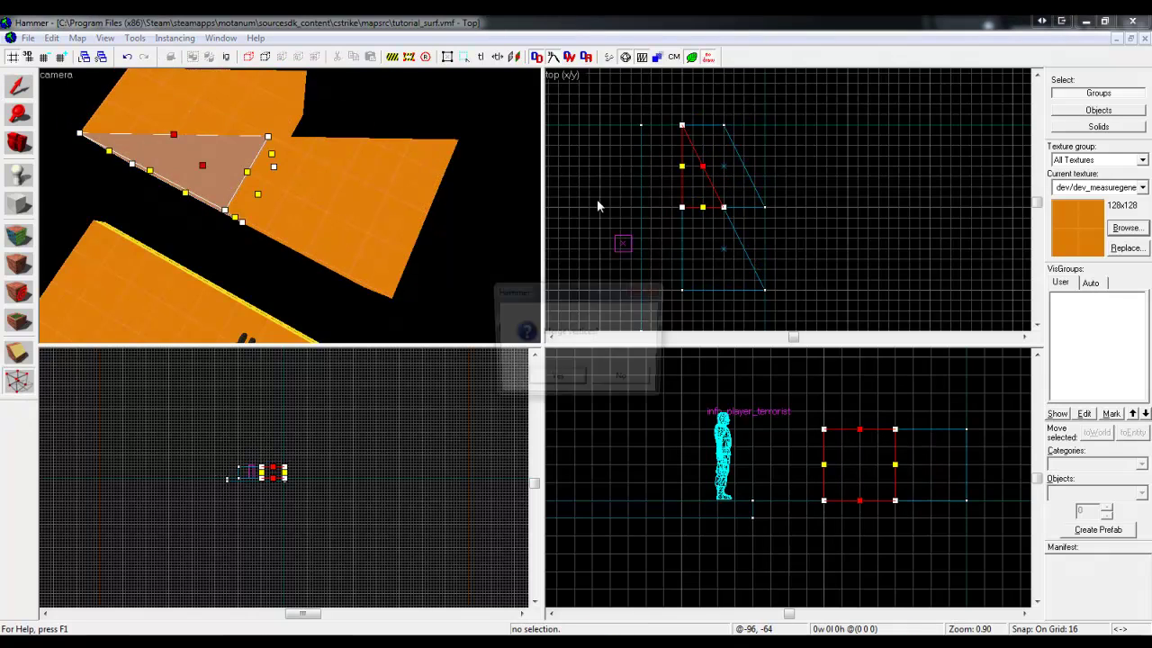
{"action": "left_click", "coordinate": [555, 382]}
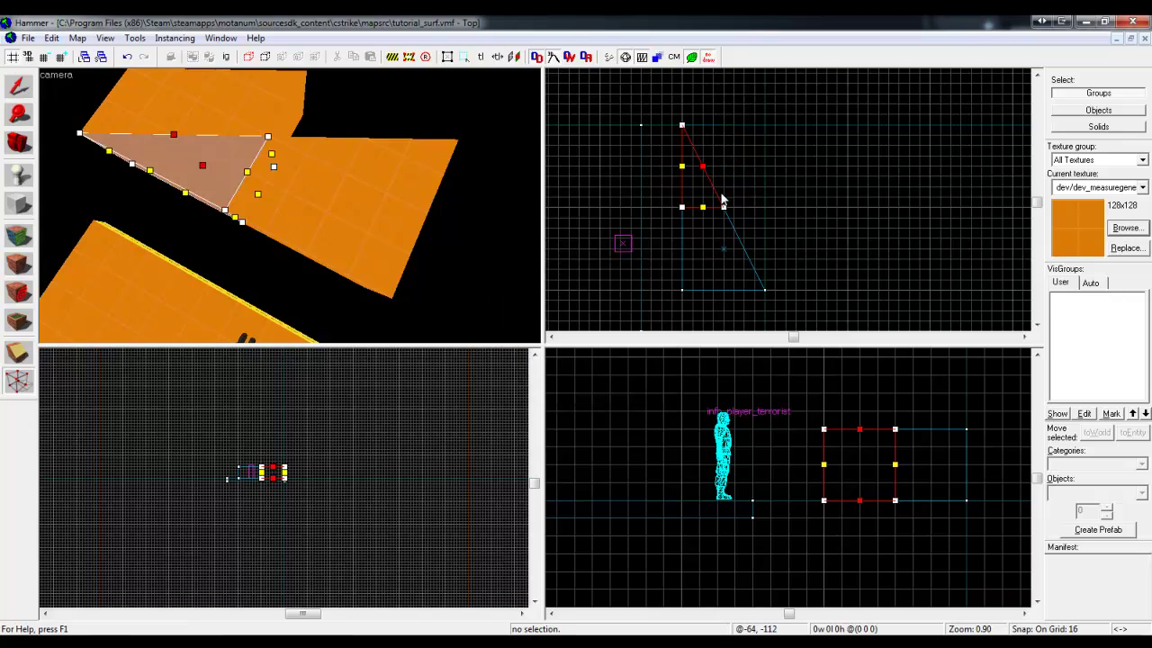
- Edit both solids together, moving their shared middle vertices on the long side 16 units inward to form a concave shape, and deselect them
{"action": "left_click", "coordinate": [314, 209], "text": "ctrl"}
{"action": "left_click_drag", "start_coordinate": [660, 192], "coordinate": [693, 208]}
{"action": "key", "text": "Return"}
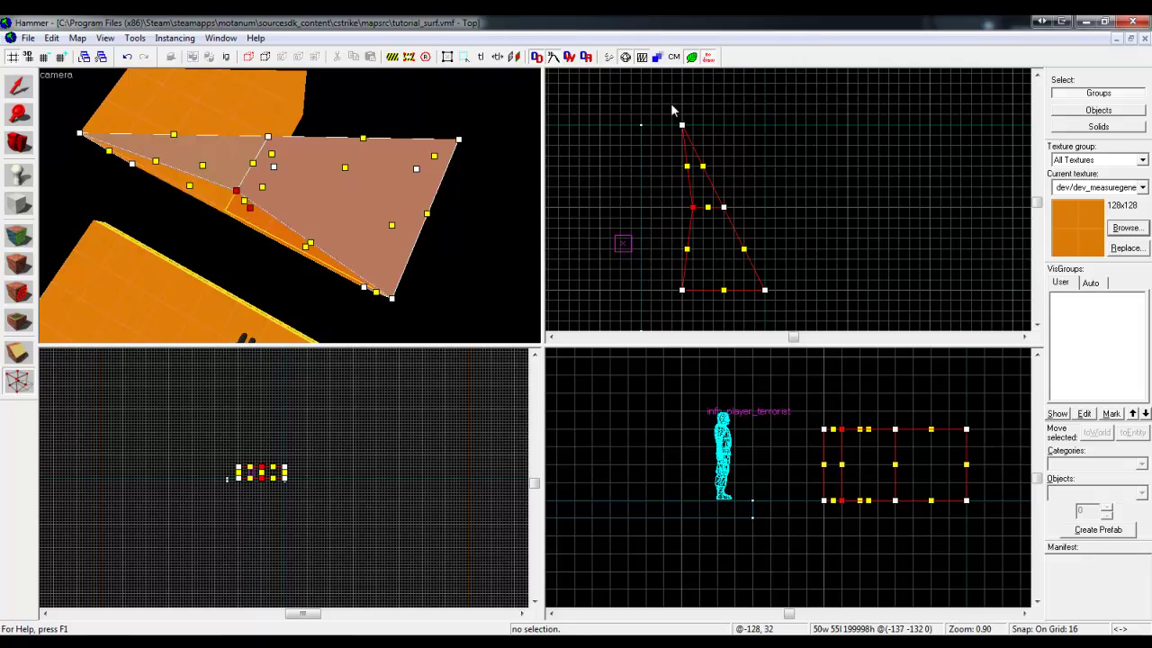
{"action": "left_click_drag", "start_coordinate": [671, 102], "coordinate": [681, 124]}
{"action": "left_click", "coordinate": [681, 129]}
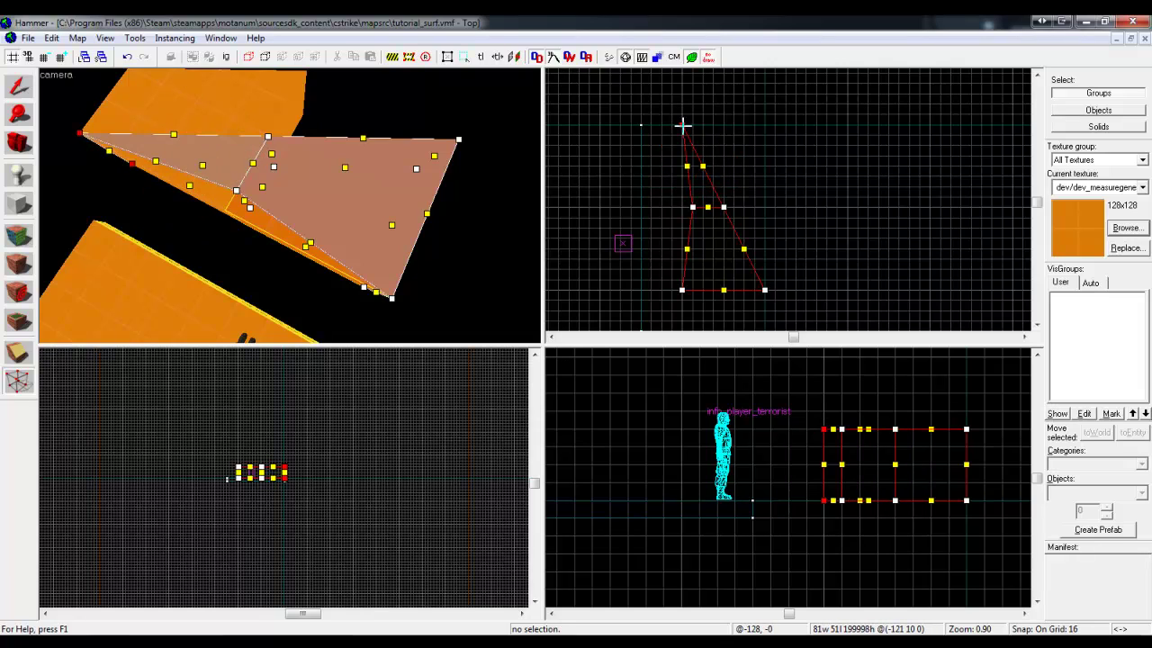
{"action": "left_click", "coordinate": [18, 87]}
{"action": "left_click", "coordinate": [278, 250]}
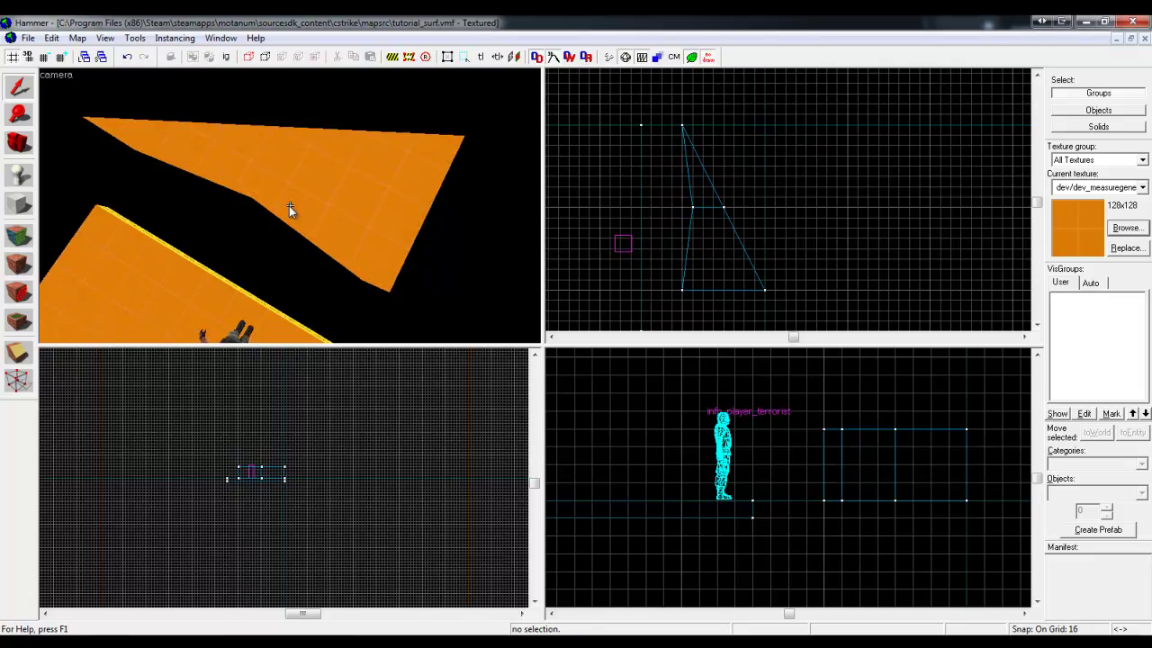
- Delete both pieces of the concave wedge from the map
{"action": "key", "text": "z"}
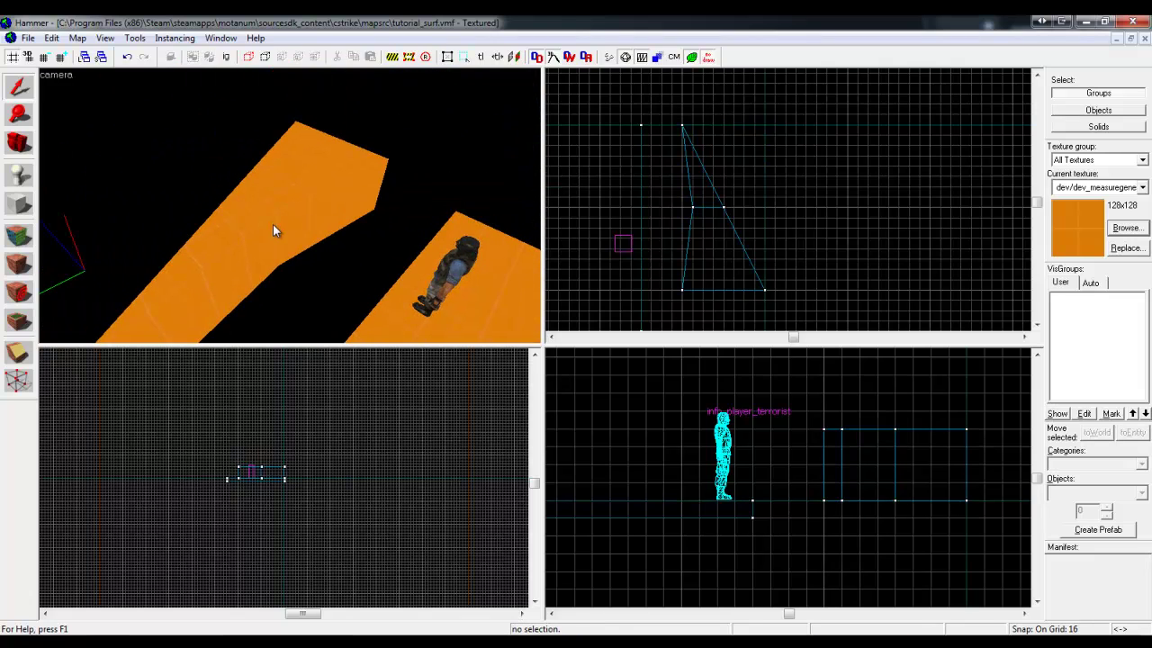
{"action": "left_click", "coordinate": [248, 260]}
{"action": "key", "text": "Delete"}
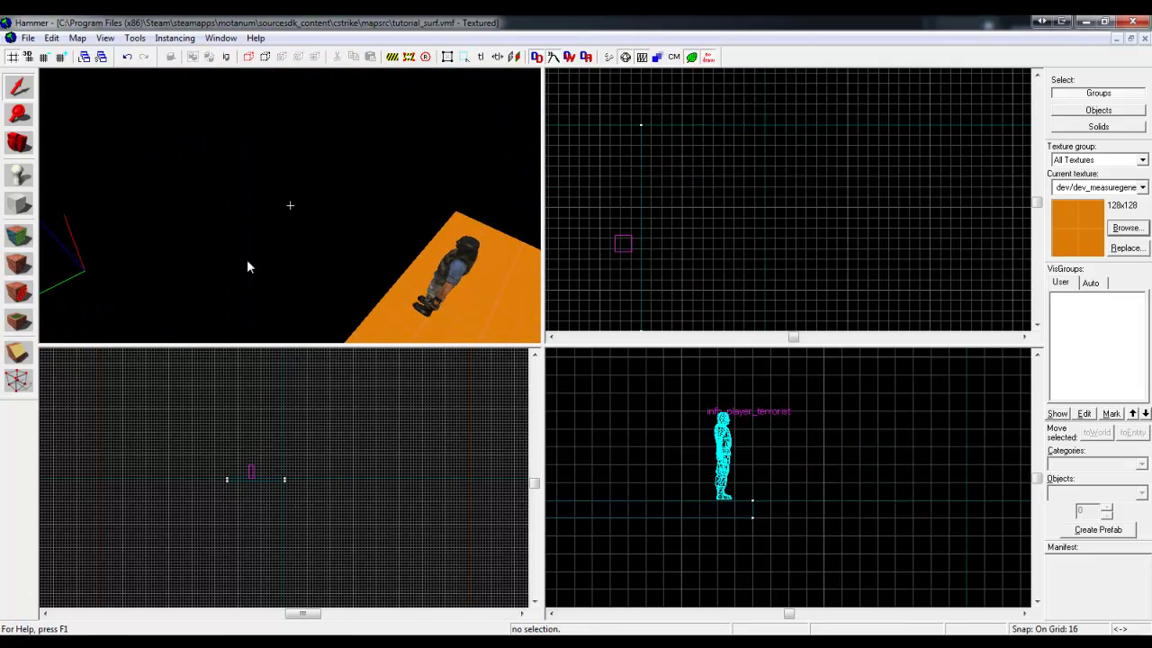
- Create a new block 128 by 128 units and 64 units high beside the floor, next to the player spawn
{"action": "key", "text": "s"}
{"action": "key", "text": "z"}
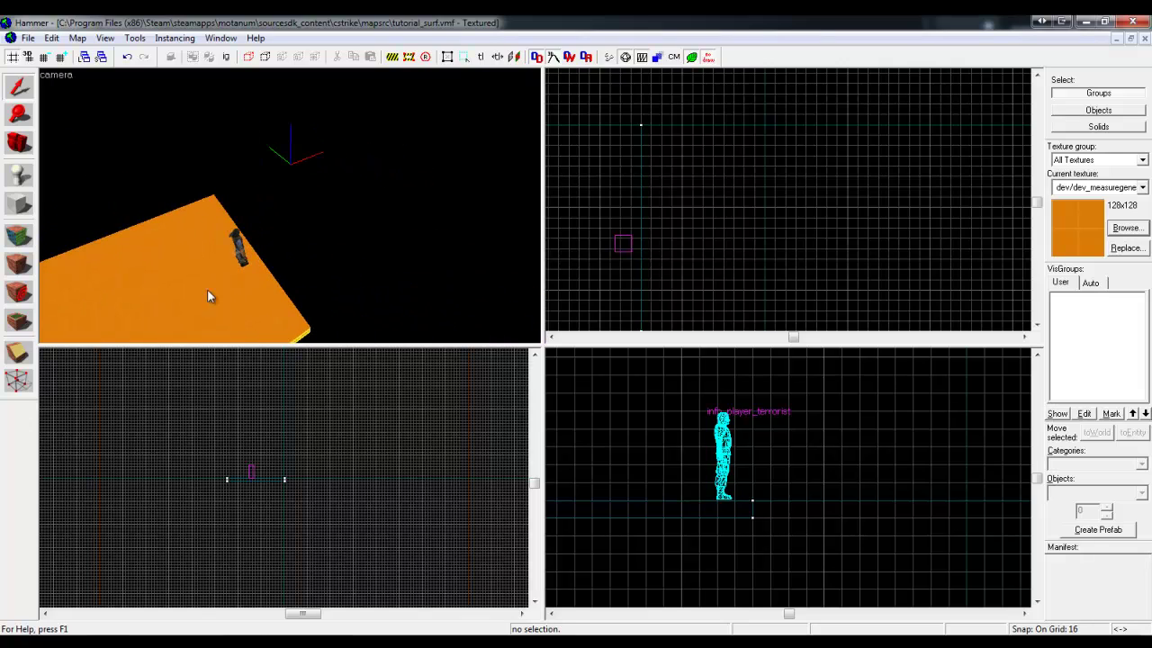
{"action": "left_click", "coordinate": [18, 204]}
{"action": "left_click_drag", "start_coordinate": [684, 210], "coordinate": [773, 292]}
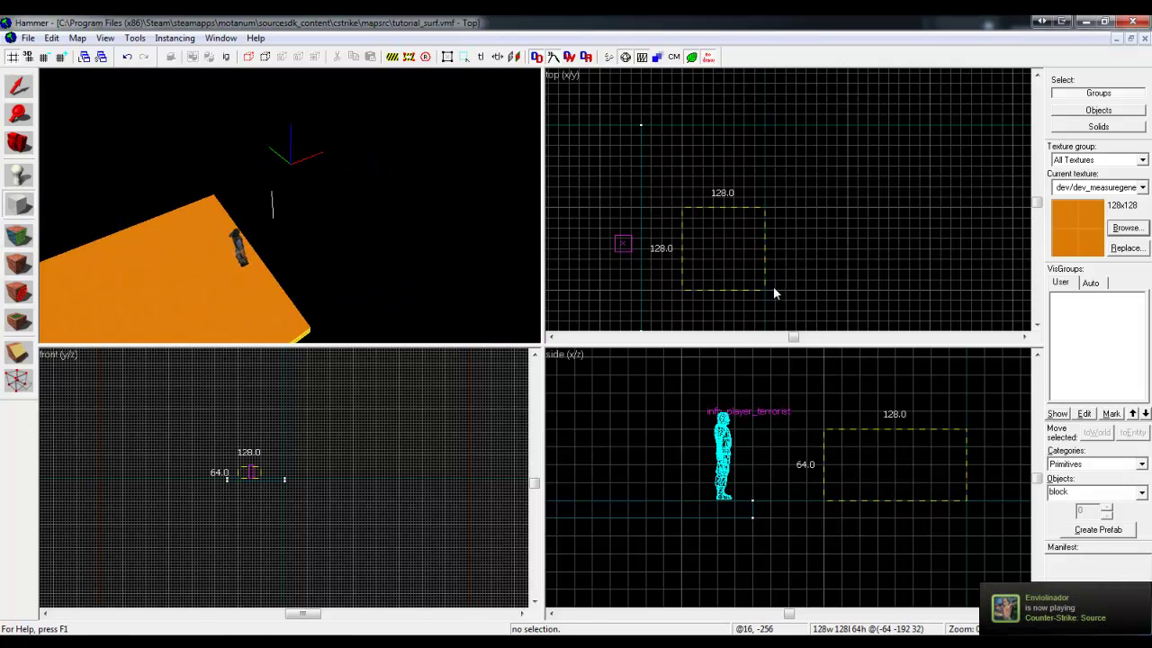
{"action": "key", "text": "Return"}
{"action": "left_click", "coordinate": [18, 85]}
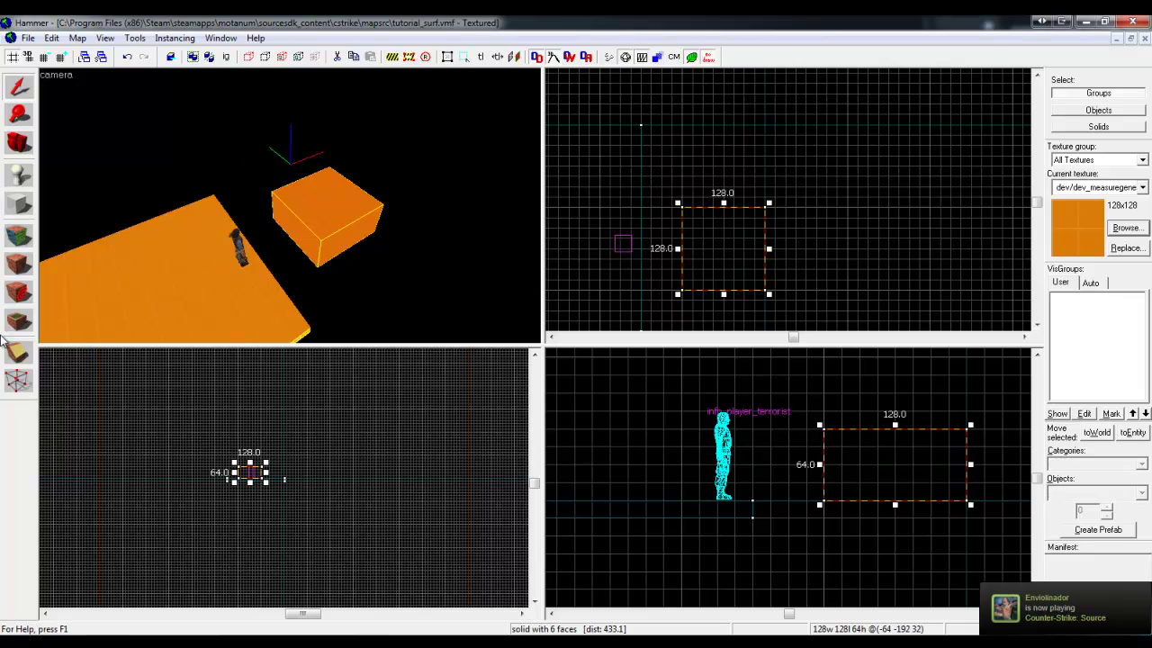
- Examine the new block's vertex and edge handles from several angles in the 3D view
{"action": "left_click", "coordinate": [18, 379]}
{"action": "key", "text": "z"}
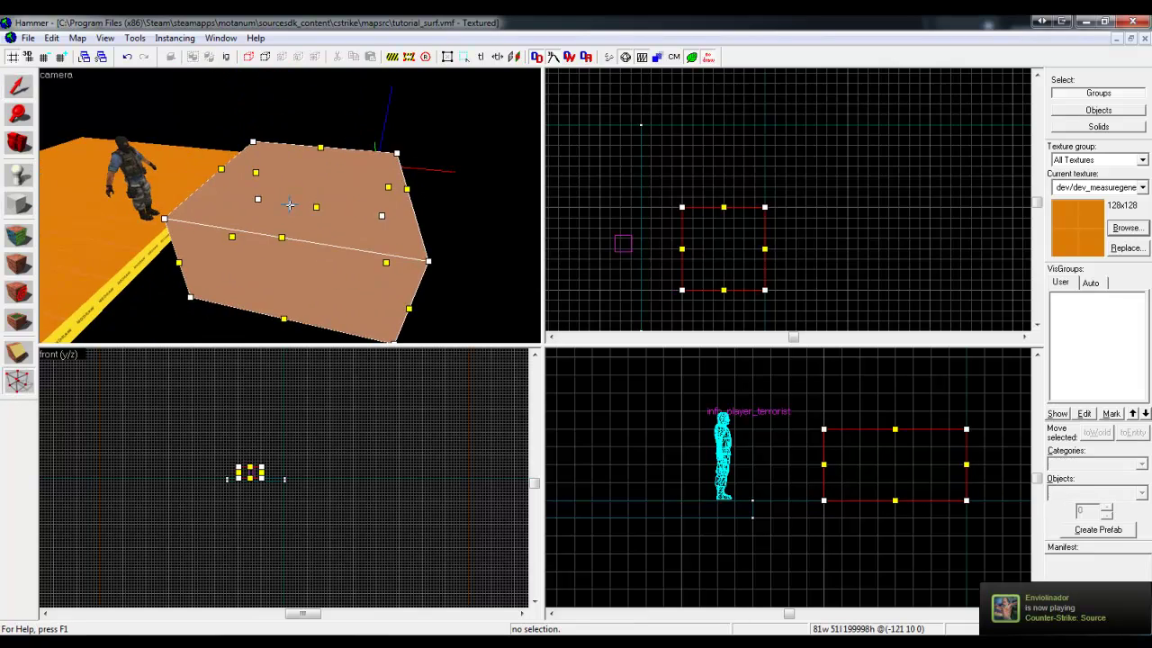
{"action": "key", "text": "a"}
{"action": "key", "text": "z"}
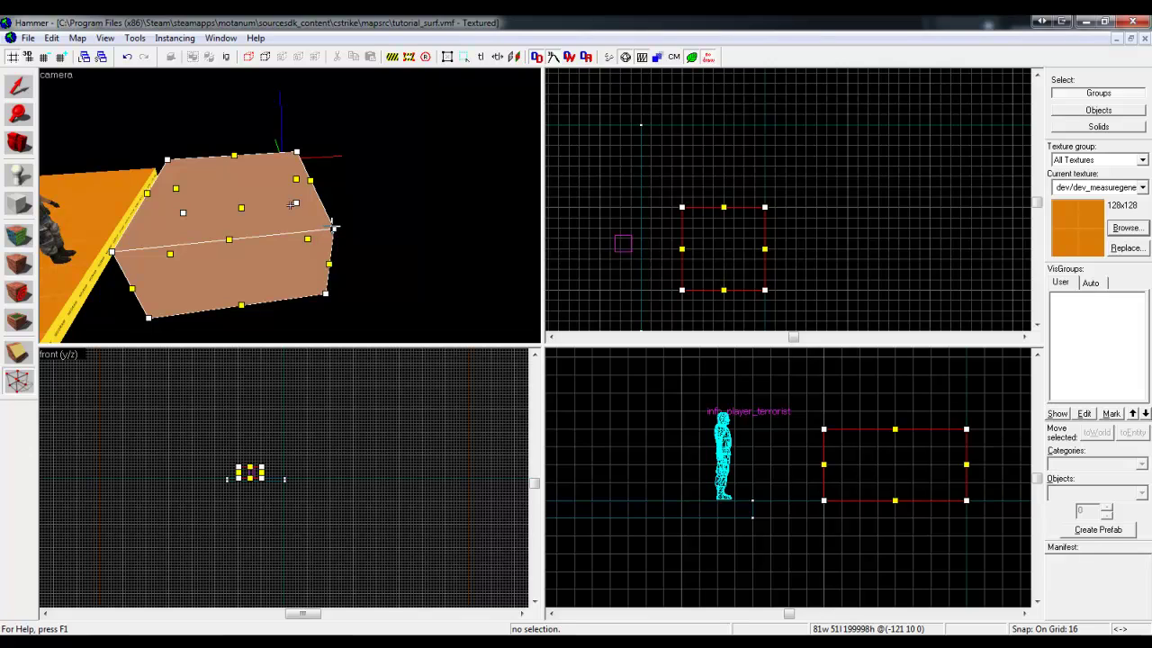
{"action": "key", "text": "w"}
{"action": "key", "text": "s"}
{"action": "key", "text": "z"}
{"action": "left_click", "coordinate": [18, 87]}
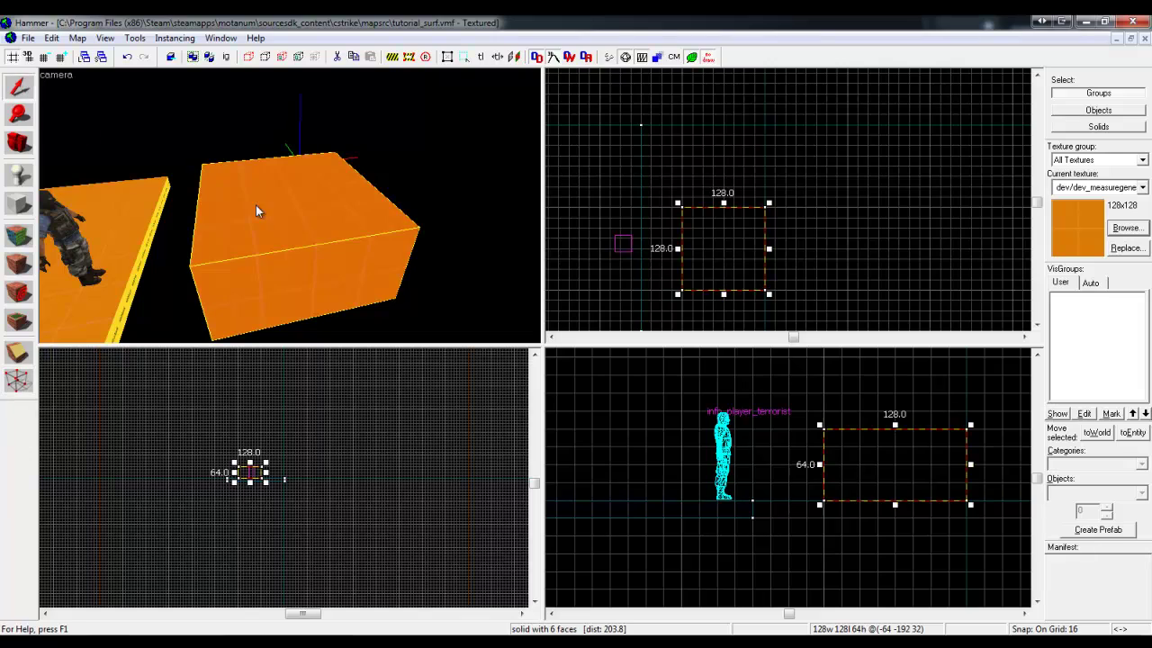
- Move the block's outer lower corner in the top view to 0, -128 and merge the overlapping vertices, forming a triangular prism
{"action": "key", "text": "shift+v"}
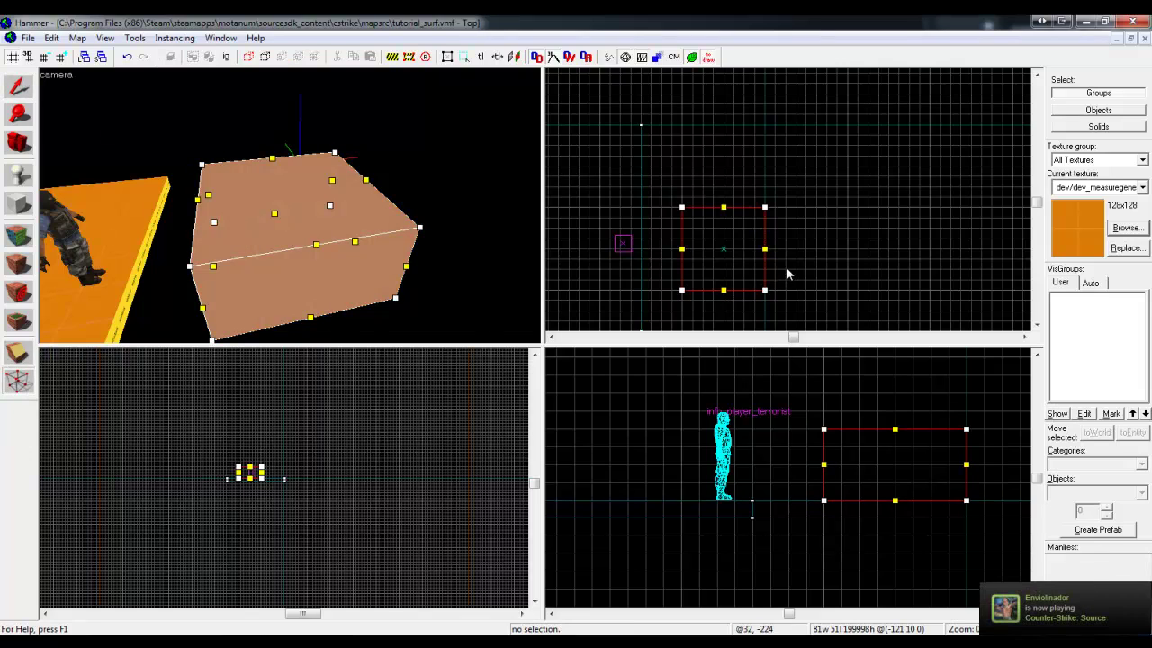
{"action": "left_click_drag", "start_coordinate": [763, 290], "coordinate": [763, 207]}
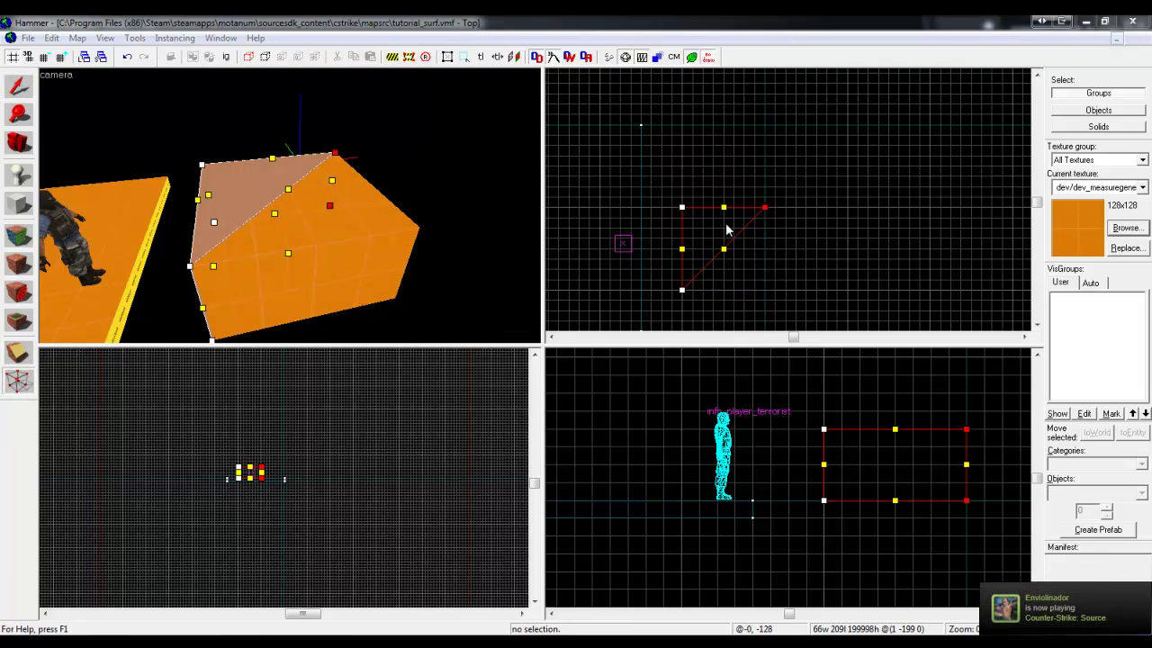
{"action": "left_click", "coordinate": [556, 378]}
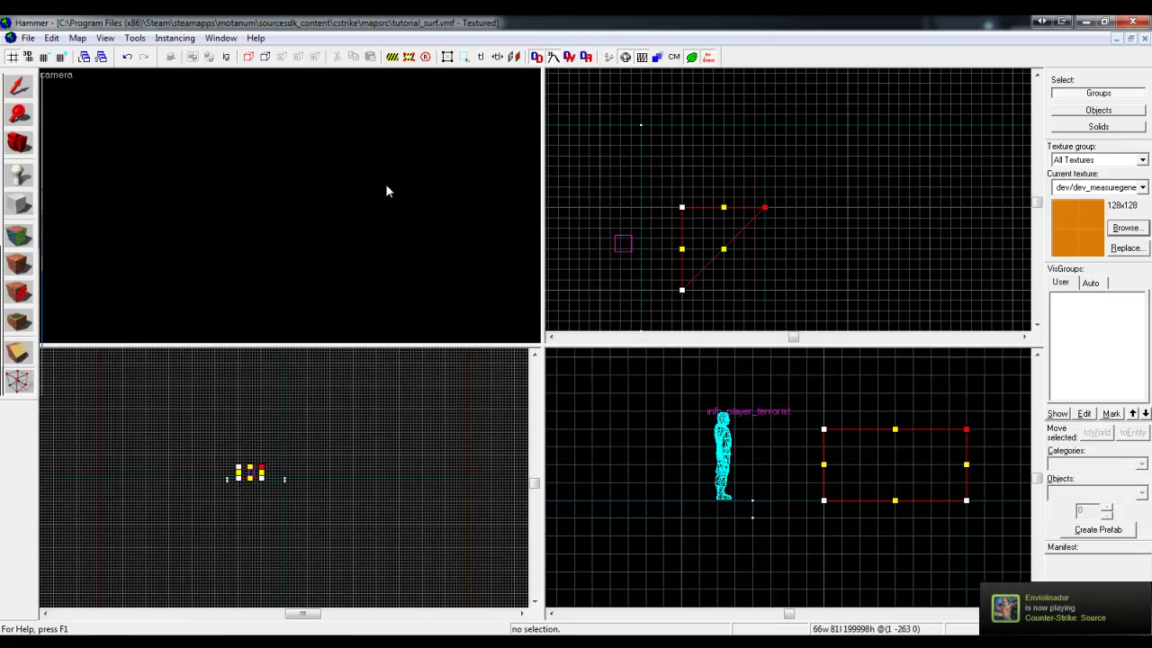
{"action": "key", "text": "shift+v"}
{"action": "key", "text": "shift+v"}
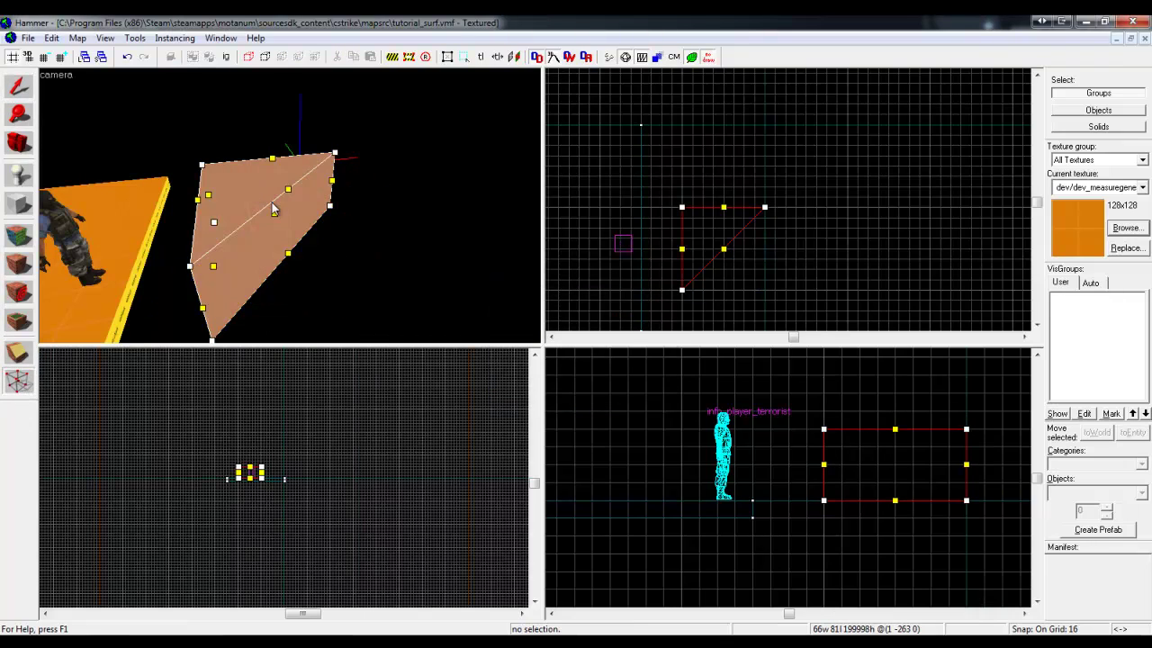
- Raise the upper vertex of the prism's merged corner by 64 units, making the solid 128 units high
{"action": "mouse_move", "coordinate": [334, 148]}
{"action": "left_mouse_down"}
{"action": "mouse_move", "coordinate": [407, 91]}
{"action": "mouse_move", "coordinate": [331, 81]}
{"action": "mouse_move", "coordinate": [340, 88]}
{"action": "left_mouse_up"}
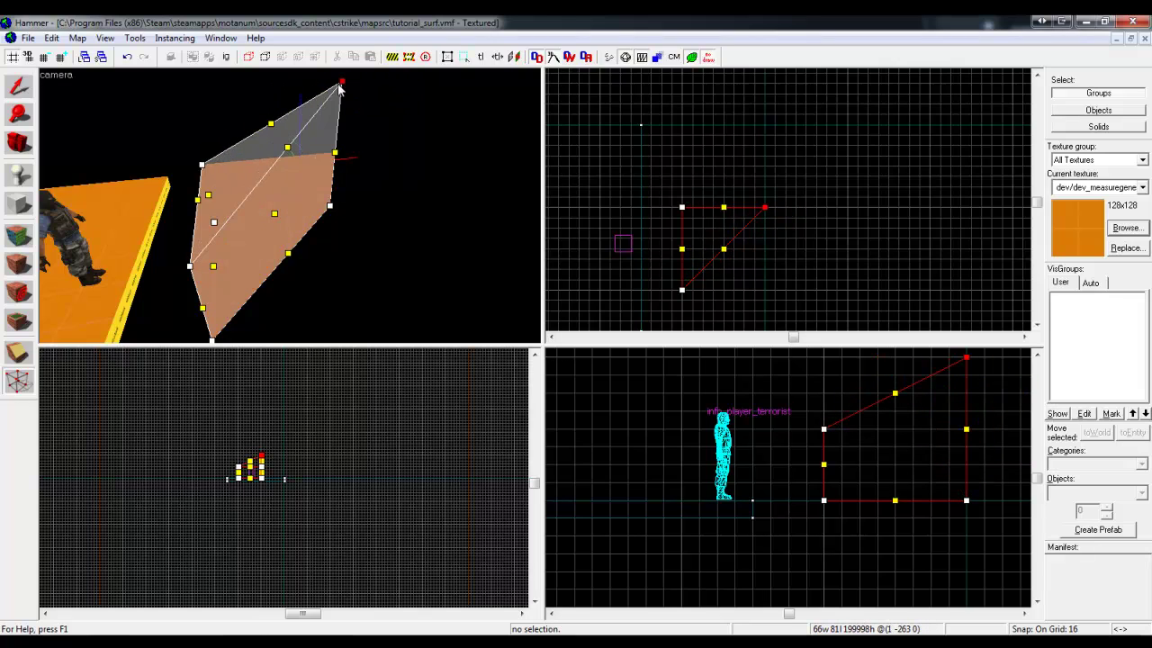
{"action": "left_click", "coordinate": [18, 86]}
{"action": "key", "text": "z"}
{"action": "key", "text": "w"}
{"action": "key", "text": "z"}
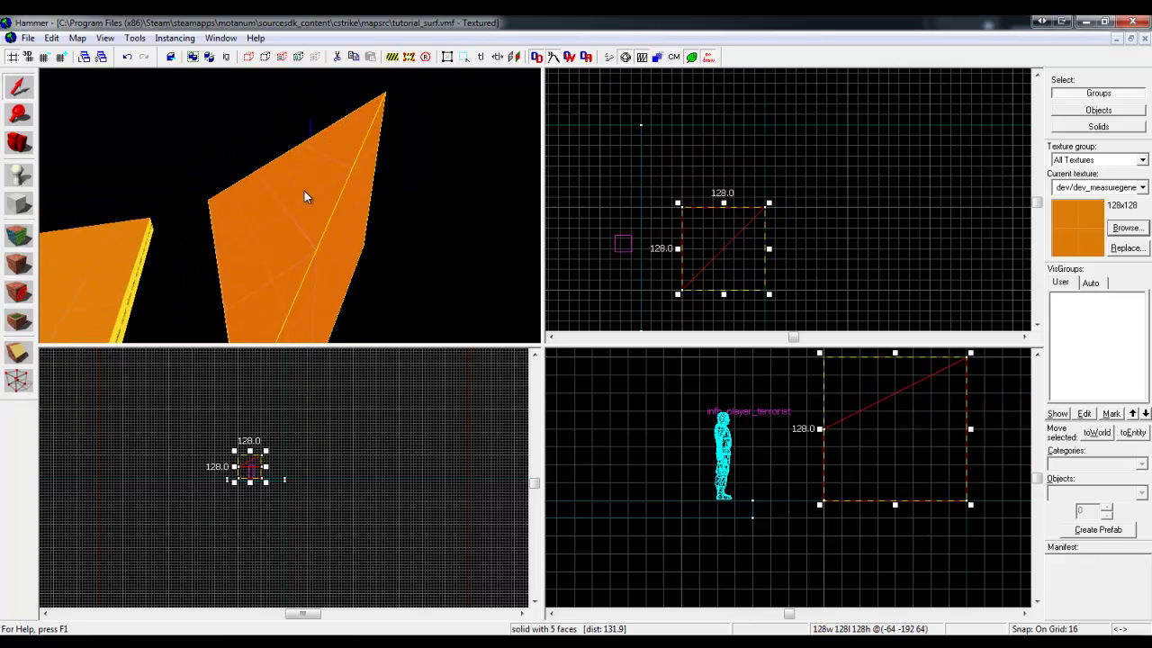
{"action": "key", "text": "d"}
{"action": "key", "text": "a"}
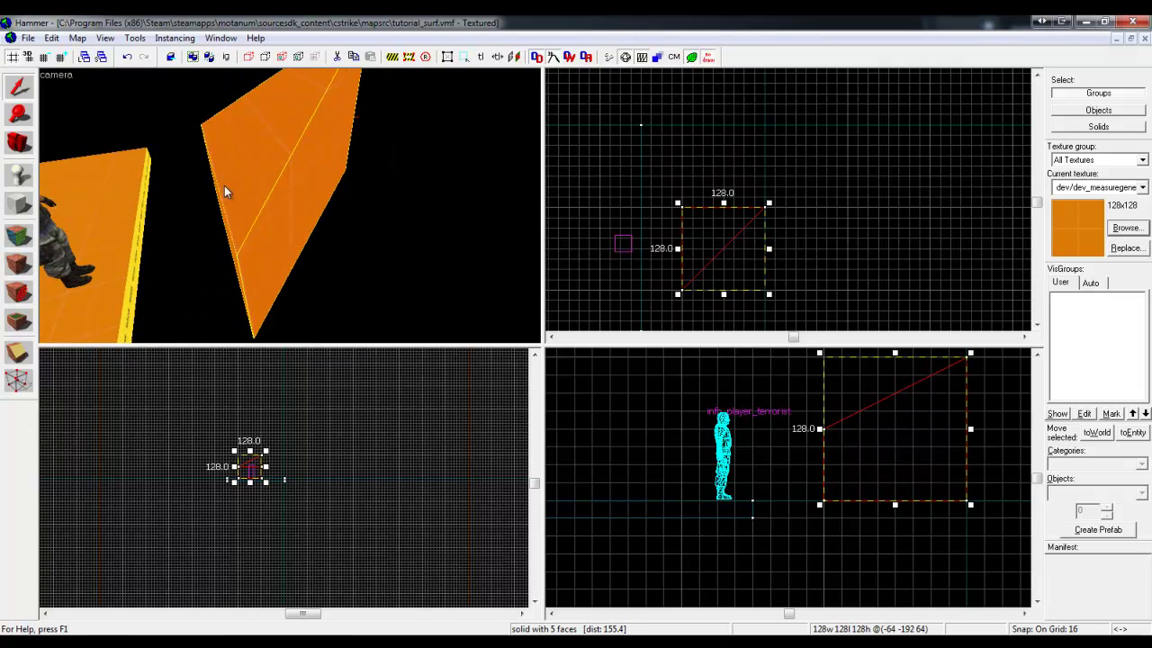
- With the Vertex tool, lower the raised corner vertex 16 units, shift it about 16 units along y in the top view, and deselect the solid
{"action": "left_click", "coordinate": [18, 380]}
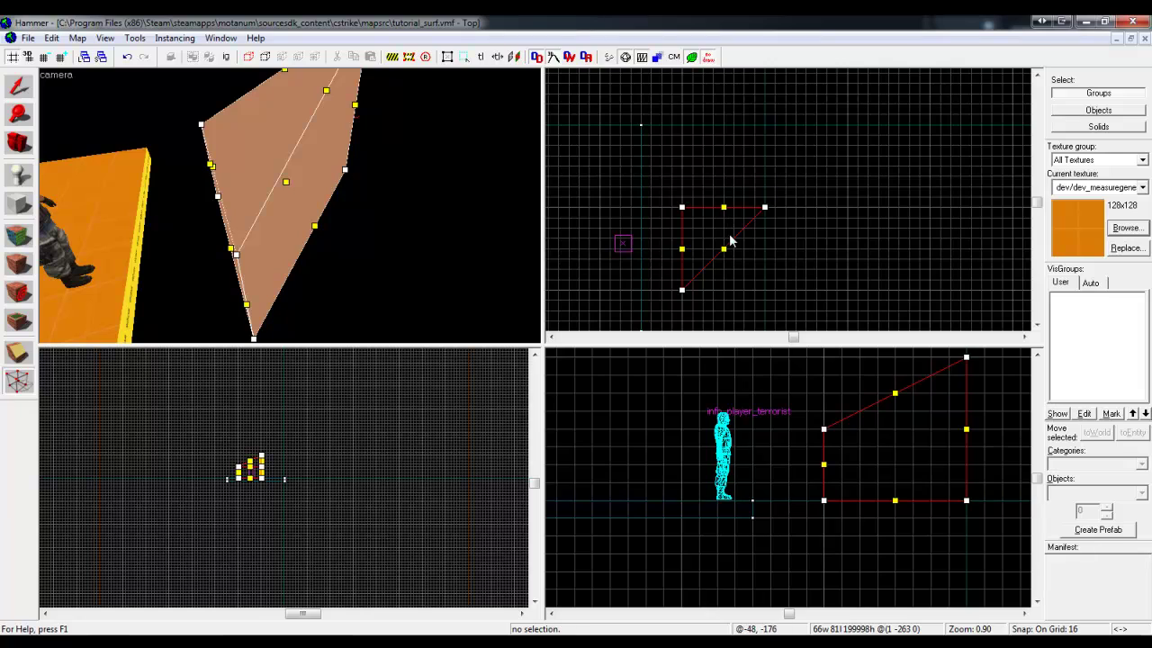
{"action": "key", "text": "z"}
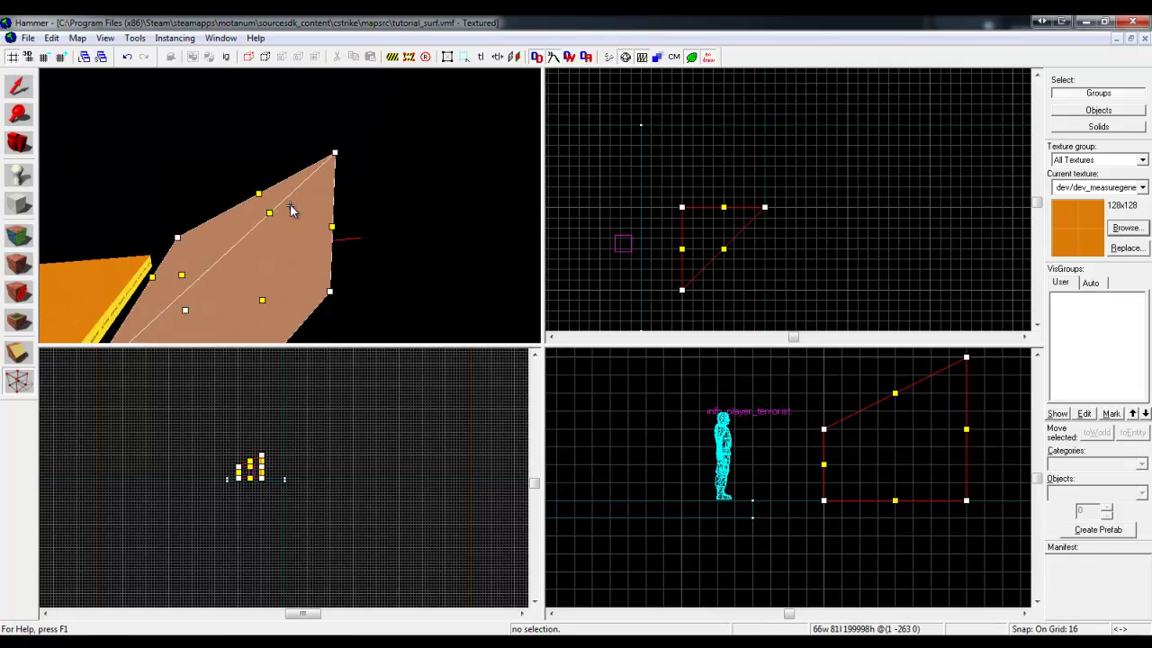
{"action": "key", "text": "w"}
{"action": "key", "text": "s"}
{"action": "key", "text": "s"}
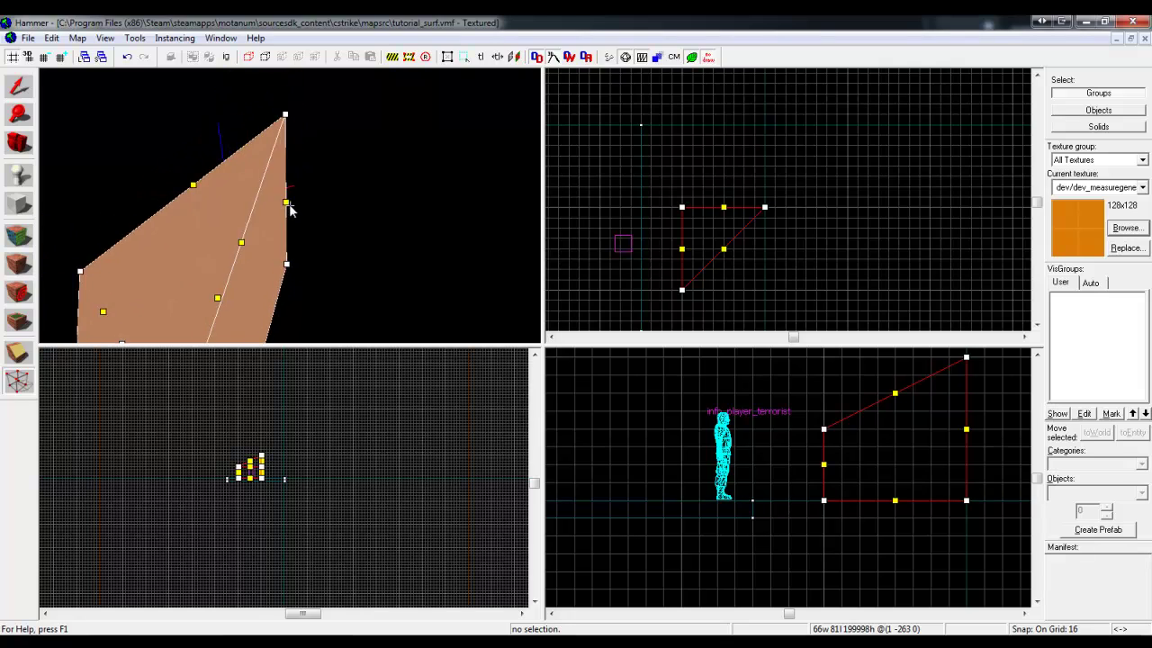
{"action": "key", "text": "d"}
{"action": "key", "text": "z"}
{"action": "left_click", "coordinate": [290, 177]}
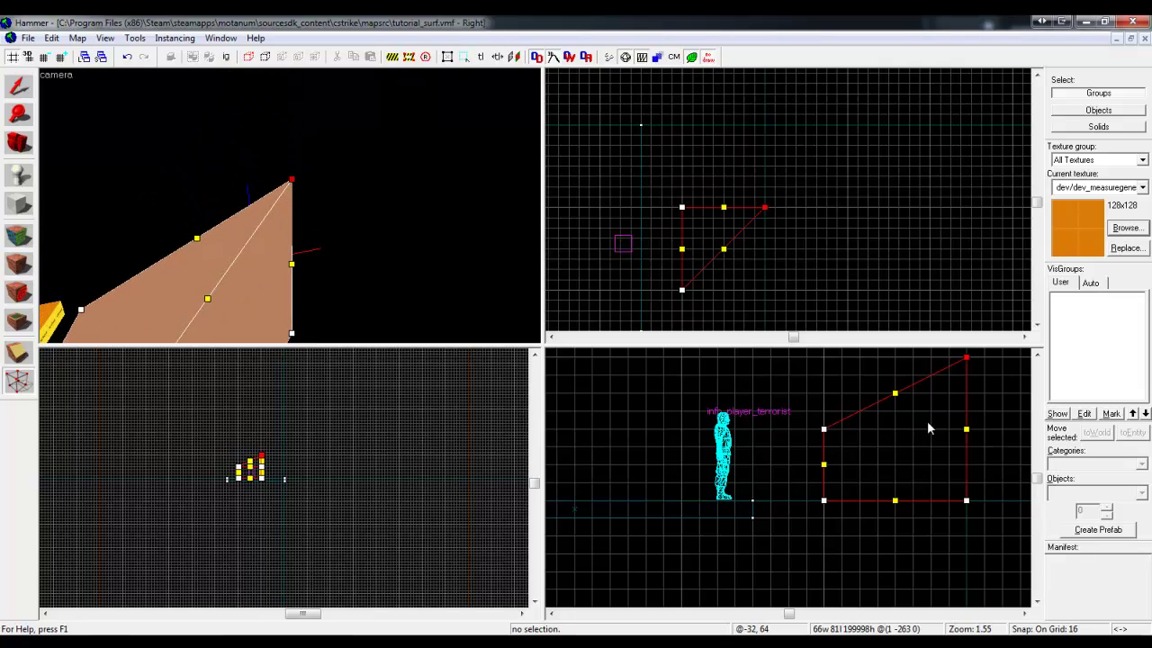
{"action": "left_click_drag", "start_coordinate": [966, 359], "coordinate": [966, 367]}
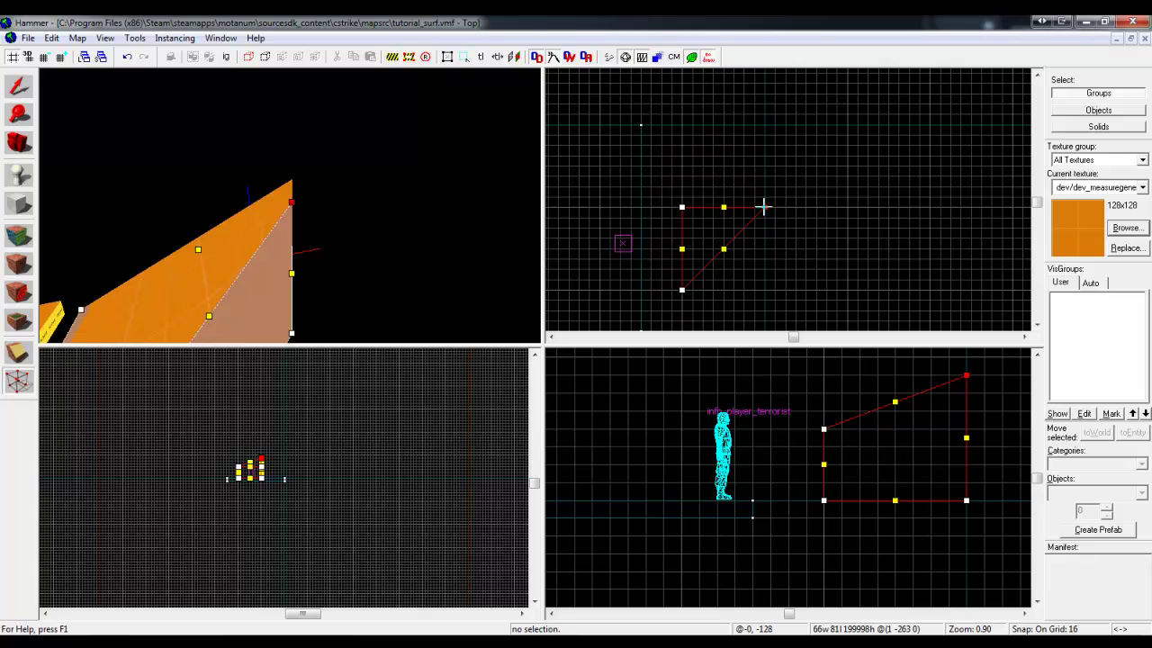
{"action": "left_click_drag", "start_coordinate": [764, 210], "coordinate": [764, 216]}
{"action": "left_click", "coordinate": [16, 94]}
{"action": "left_click", "coordinate": [332, 155]}
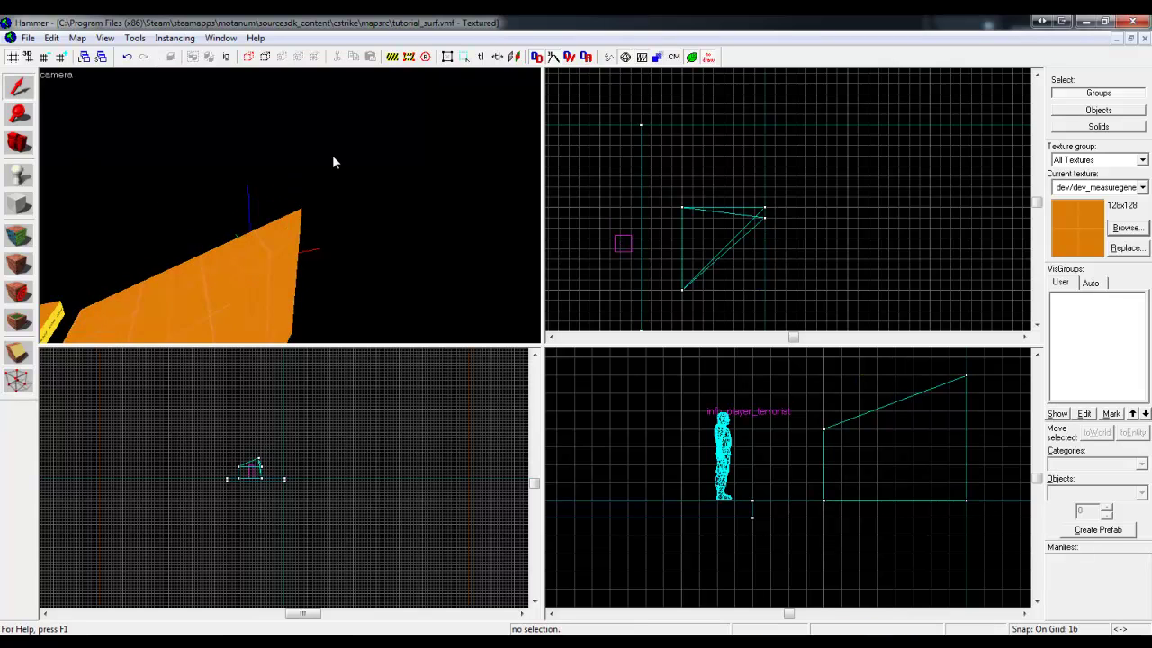
- Open the Face Edit Sheet and select the reshaped solid's sloping top face
{"action": "key", "text": "z"}
{"action": "key", "text": "s"}
{"action": "key", "text": "z"}
{"action": "key", "text": "shift+a"}
{"action": "left_click", "coordinate": [314, 164]}
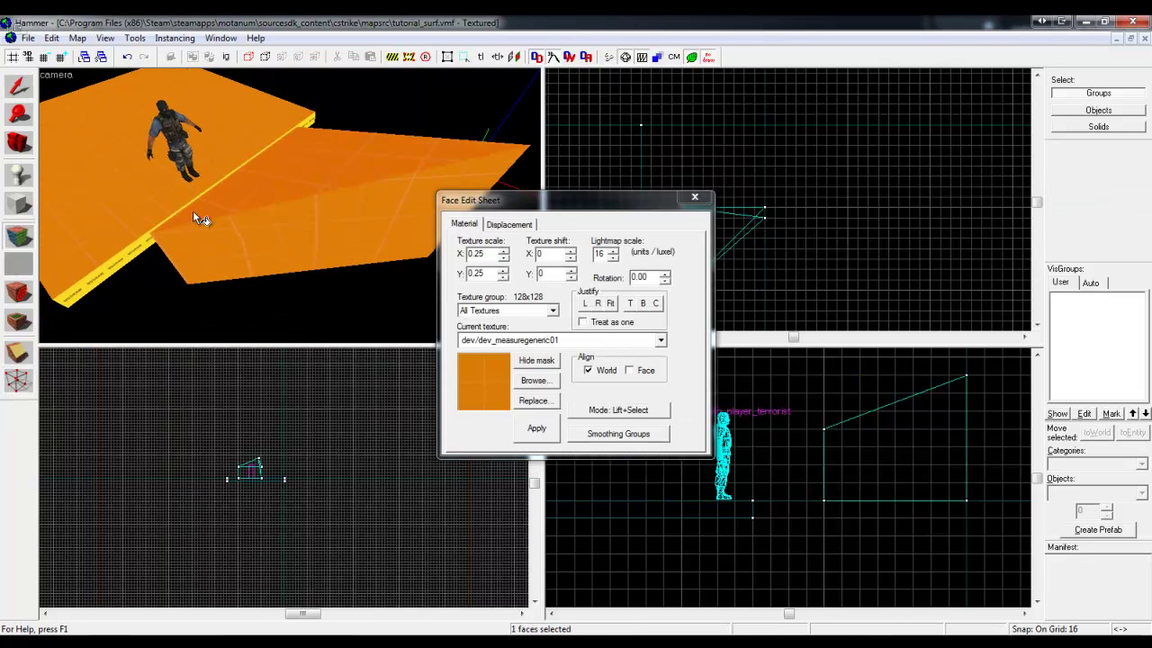
- Examine the reshaped solid's sloping top and side faces in the 3D view, checking from several sides how they fold
{"action": "key", "text": "z"}
{"action": "key", "text": "w"}
{"action": "key", "text": "z"}
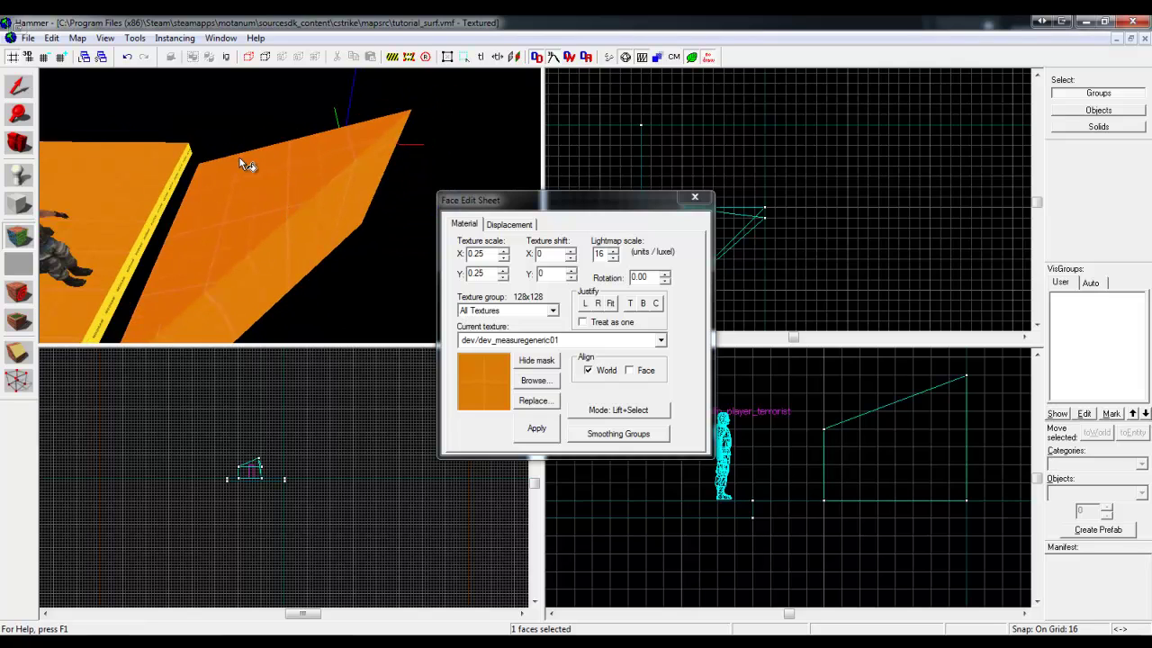
{"action": "key", "text": "z"}
{"action": "key", "text": "w"}
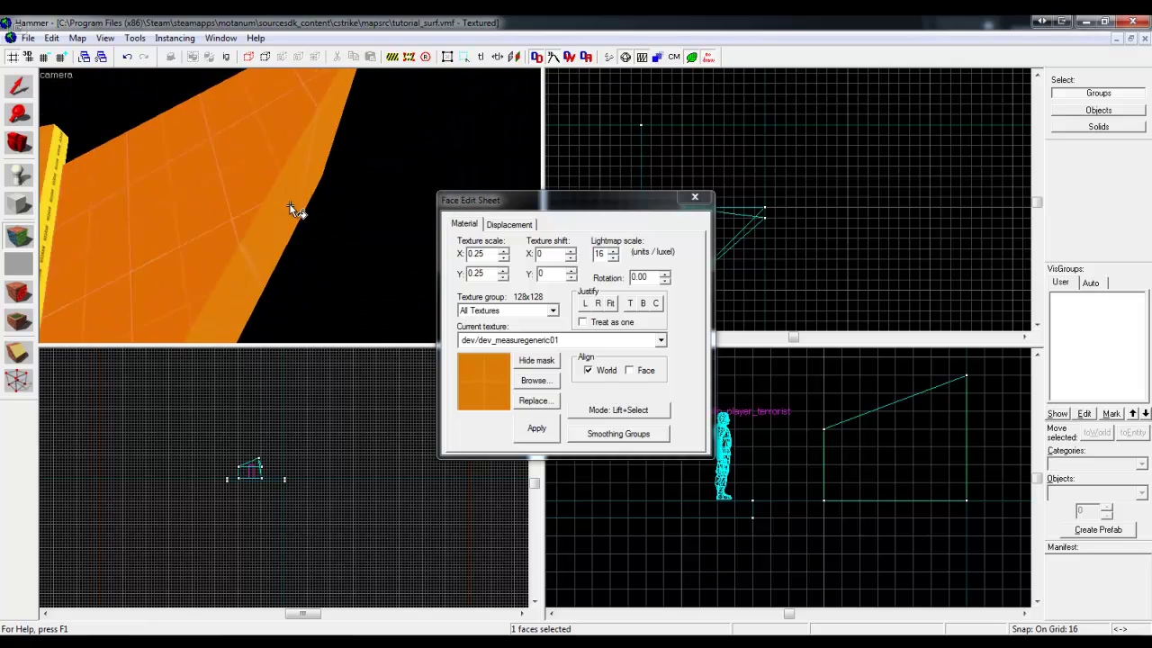
{"action": "key", "text": "z"}
{"action": "left_click", "coordinate": [245, 184]}
{"action": "key", "text": "z"}
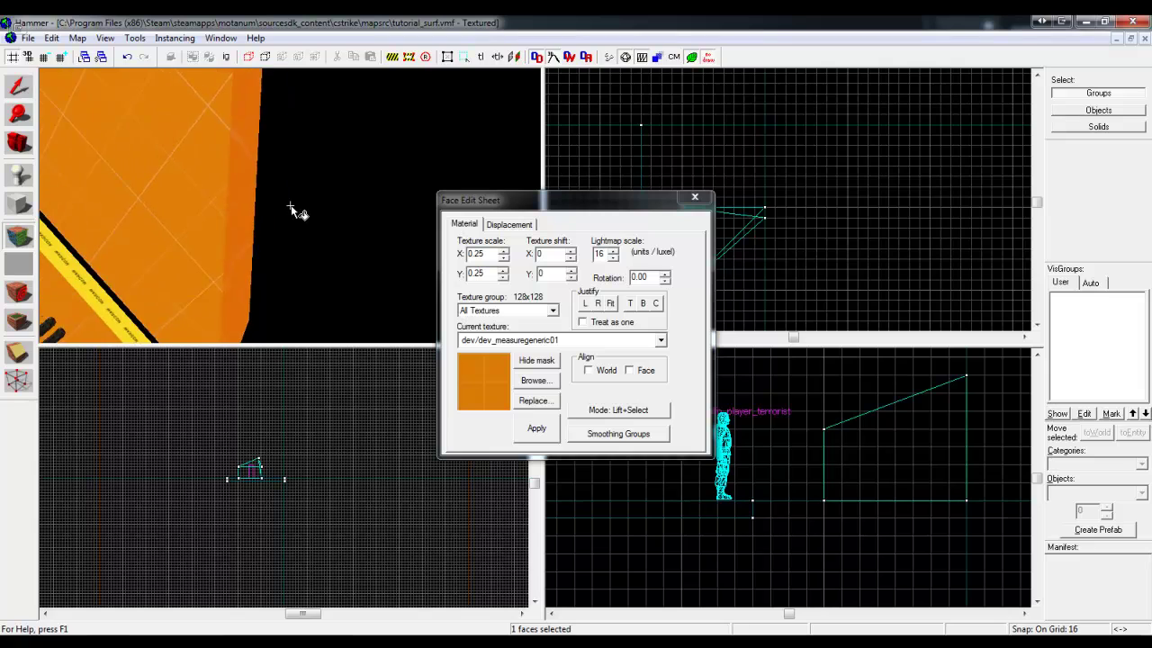
{"action": "key", "text": "z"}
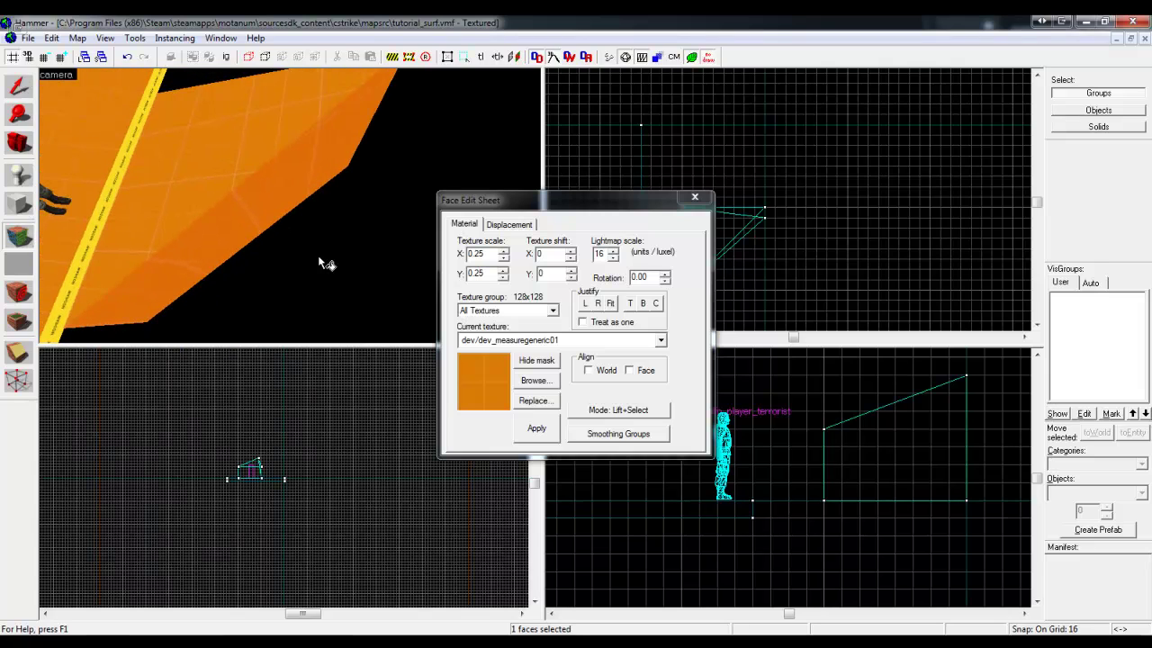
{"action": "key", "text": "d"}
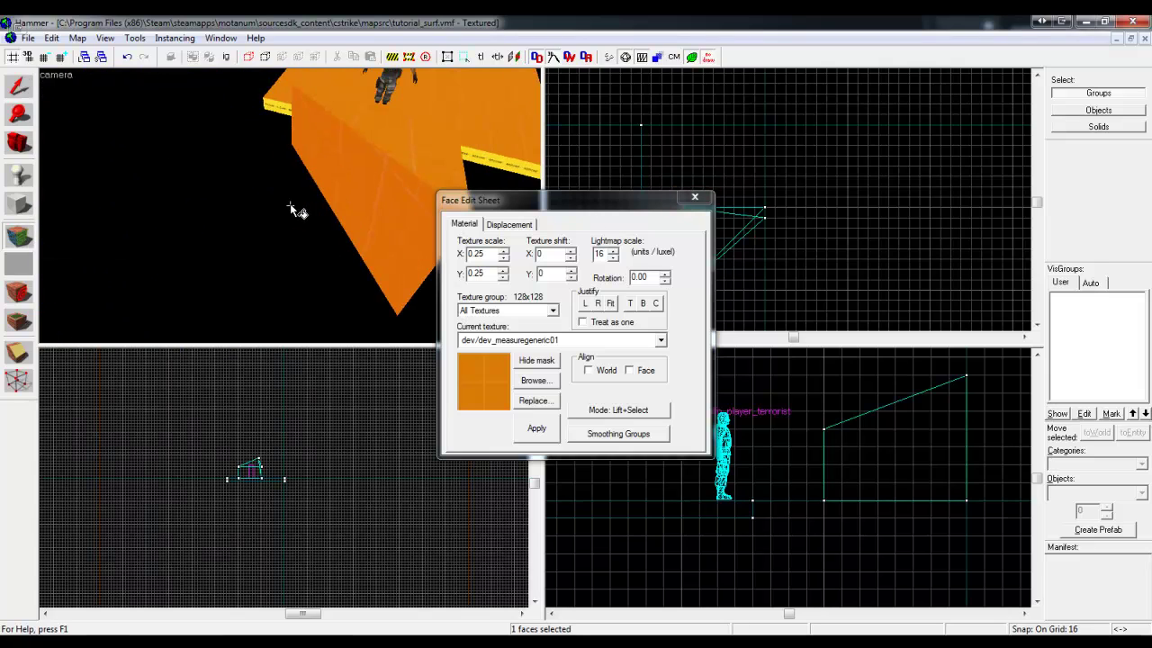
{"action": "key", "text": "w"}
{"action": "key", "text": "s"}
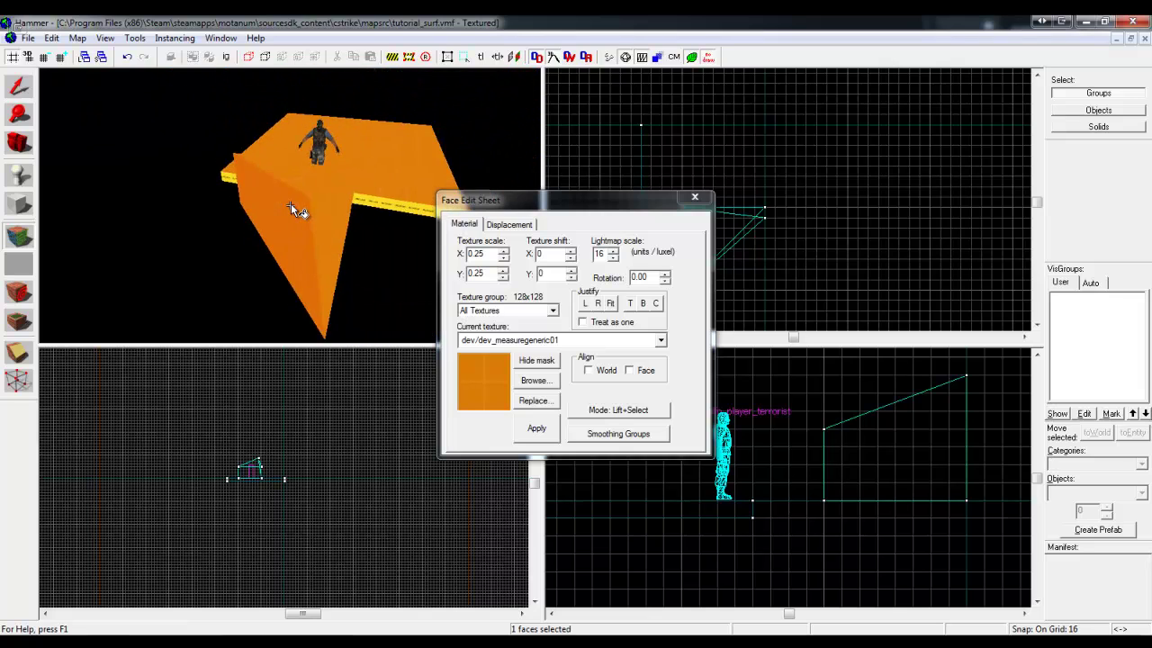
{"action": "key", "text": "w"}
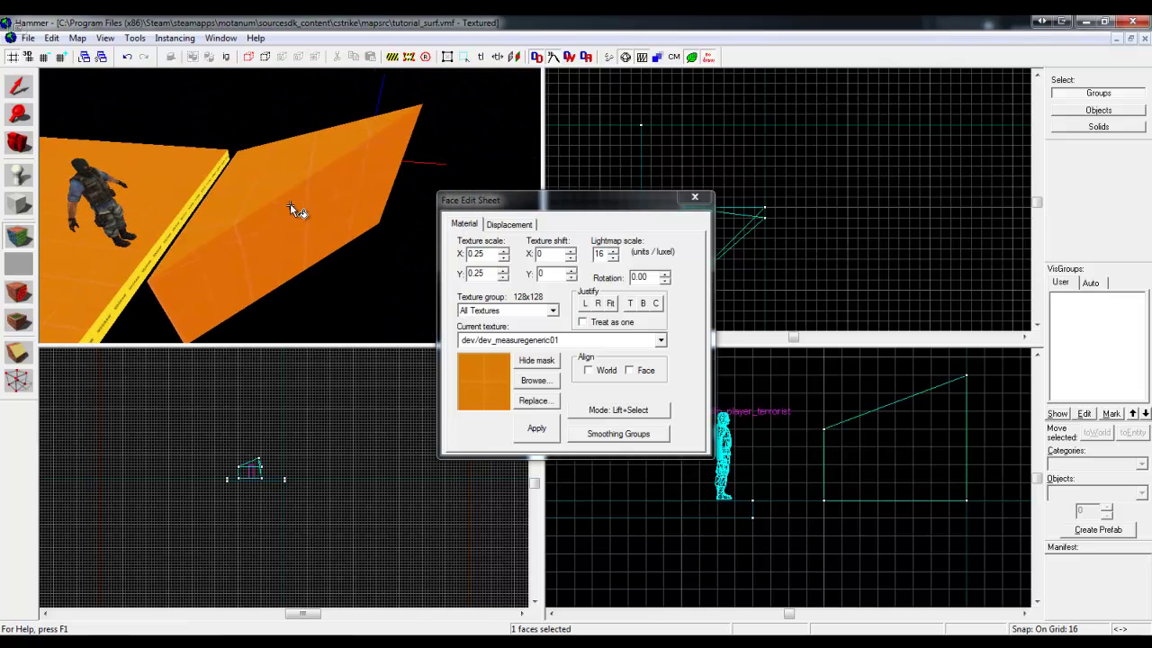
{"action": "key", "text": "d"}
{"action": "key", "text": "d"}
{"action": "key", "text": "a"}
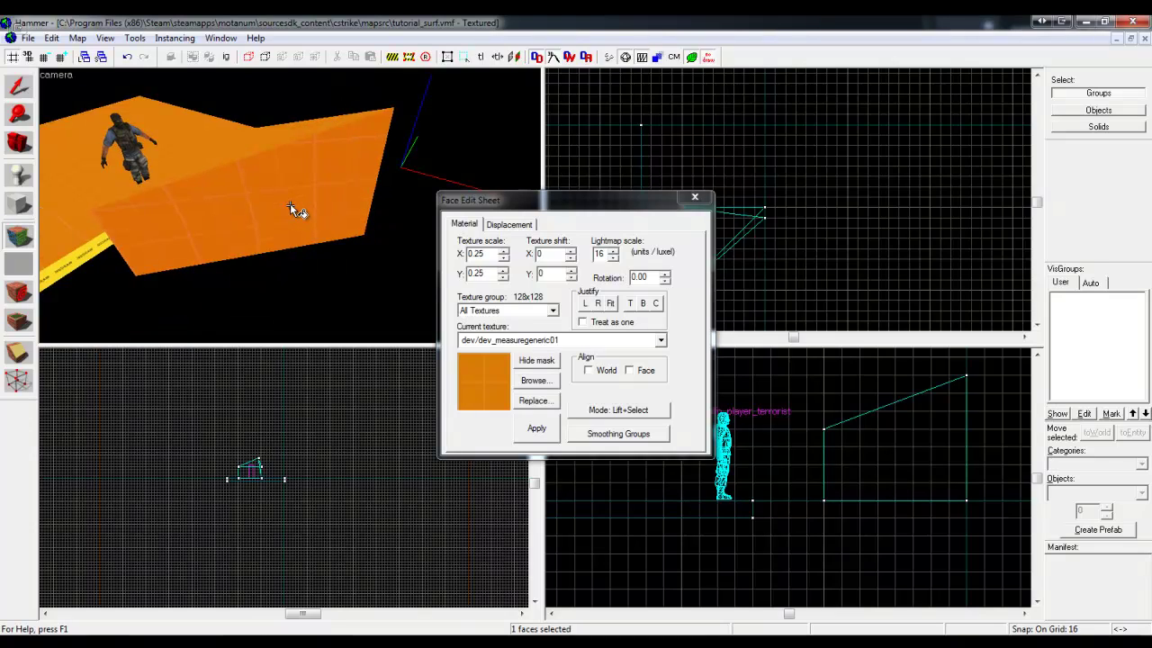
{"action": "key", "text": "w"}
{"action": "key", "text": "d"}
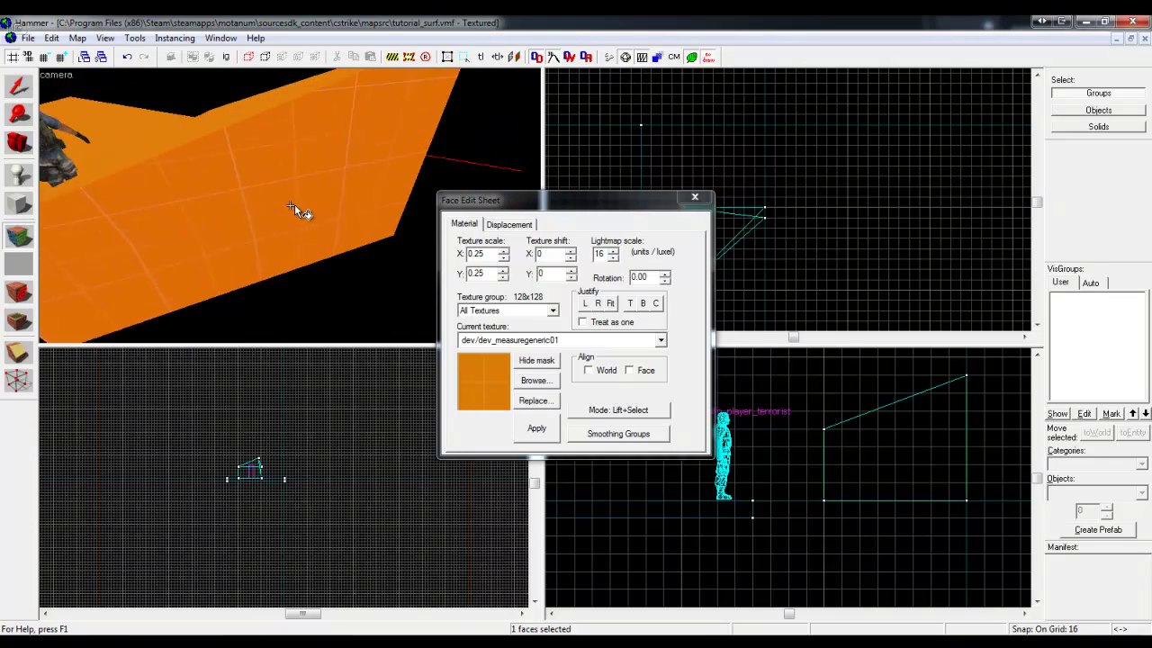
- Close the Face Edit Sheet, then select and delete the invalid reshaped solid beside the floor
{"action": "left_click", "coordinate": [695, 196]}
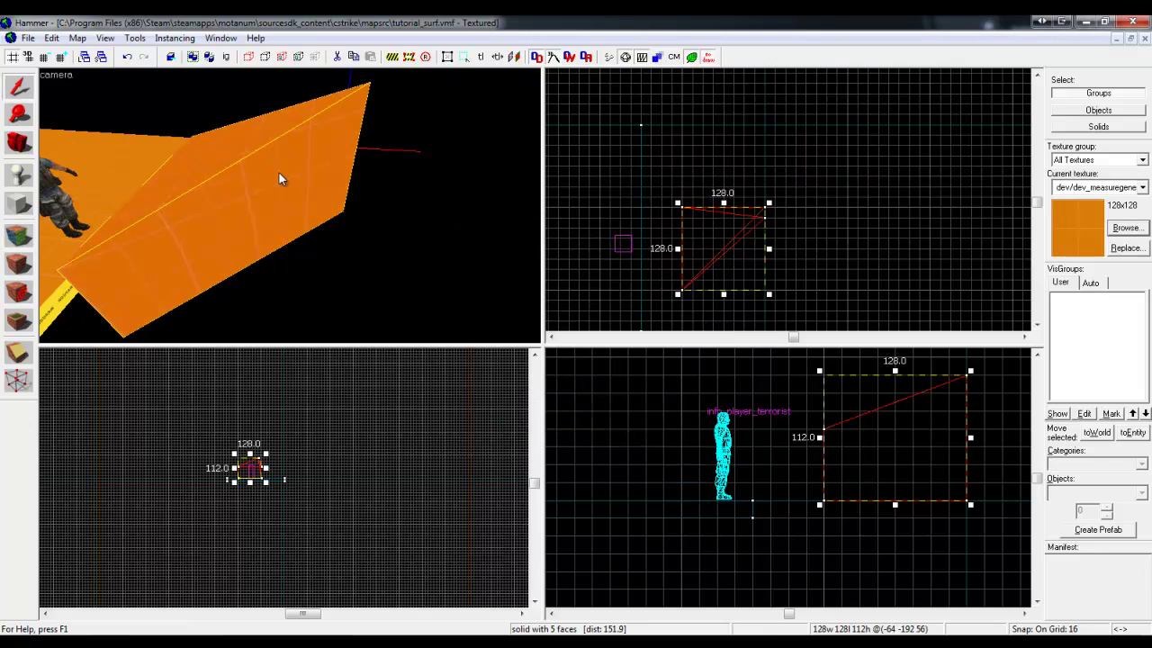
{"action": "key", "text": "Delete"}
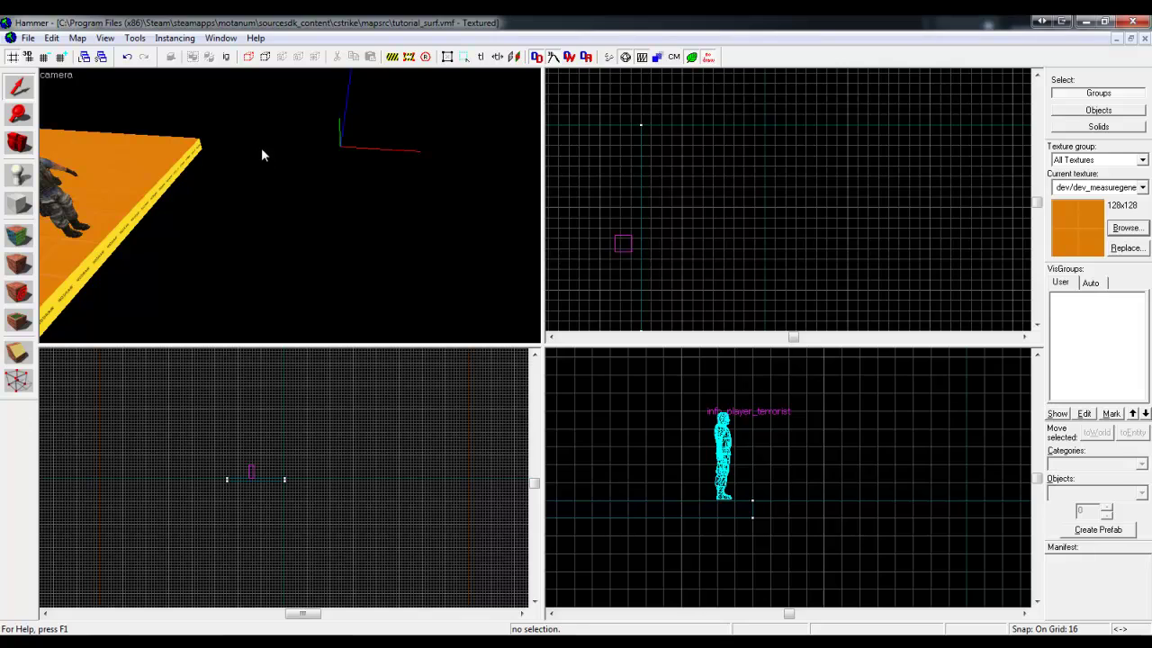
{"action": "scroll", "coordinate": [290, 211], "scroll_direction": "down", "scroll_amount": 3}
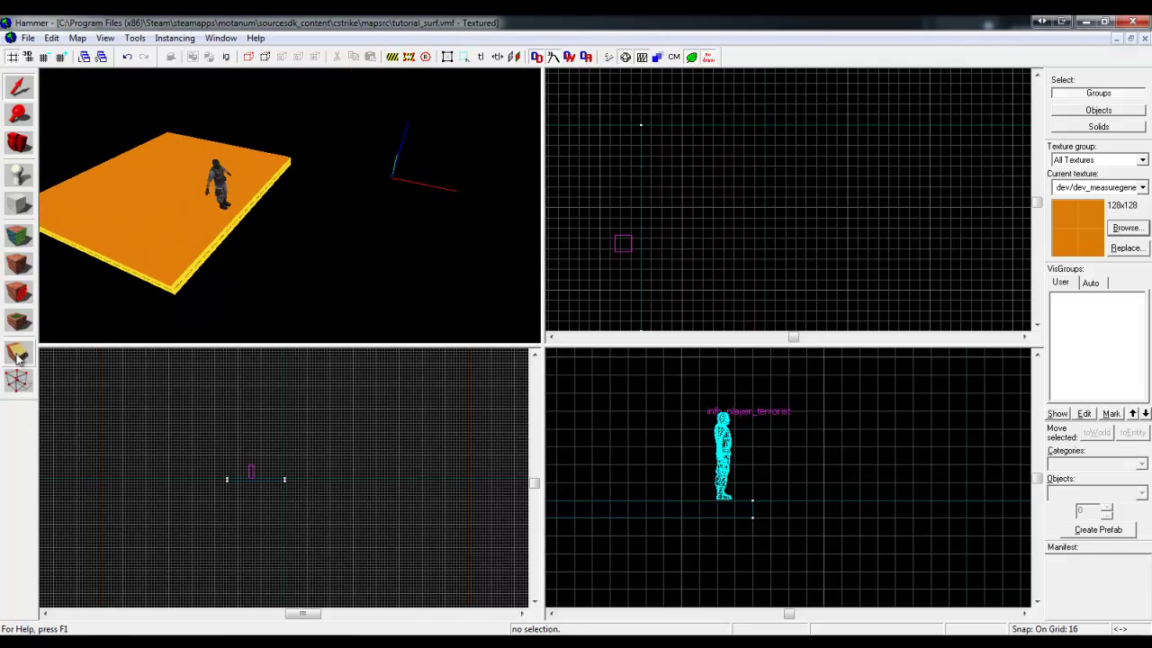
- Create a new 128 by 128 by 112 unit block beside the player spawn, spanning -128, -128 to 0, -256 in the top view
{"action": "left_click", "coordinate": [18, 205]}
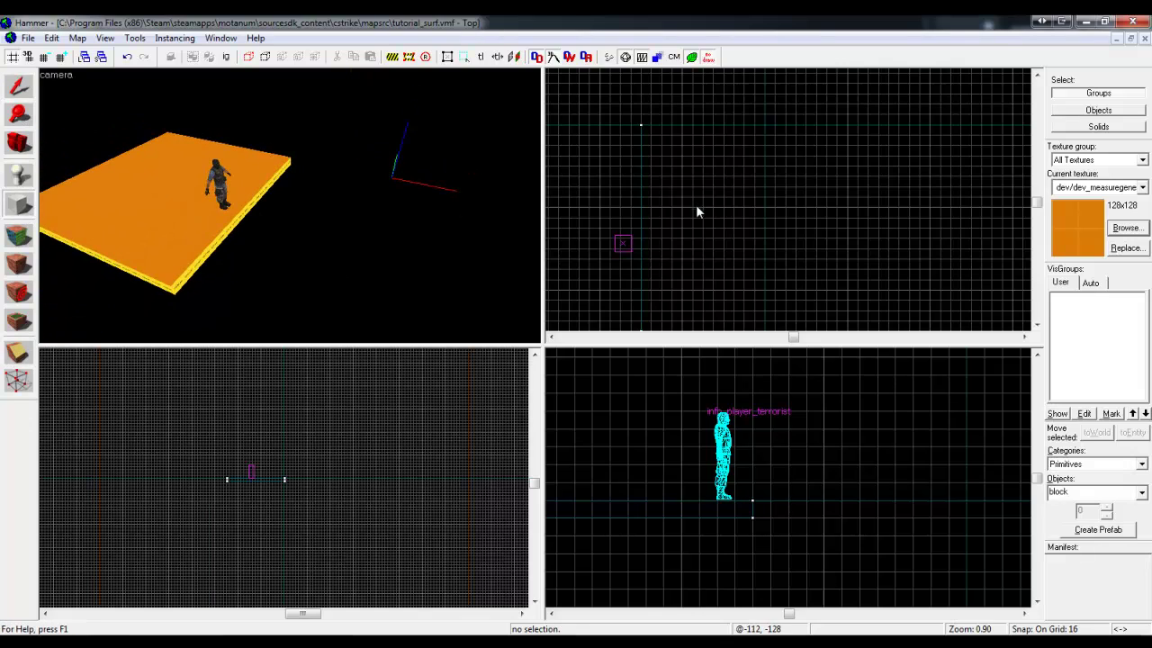
{"action": "left_click_drag", "start_coordinate": [681, 207], "coordinate": [764, 290]}
{"action": "key", "text": "Return"}
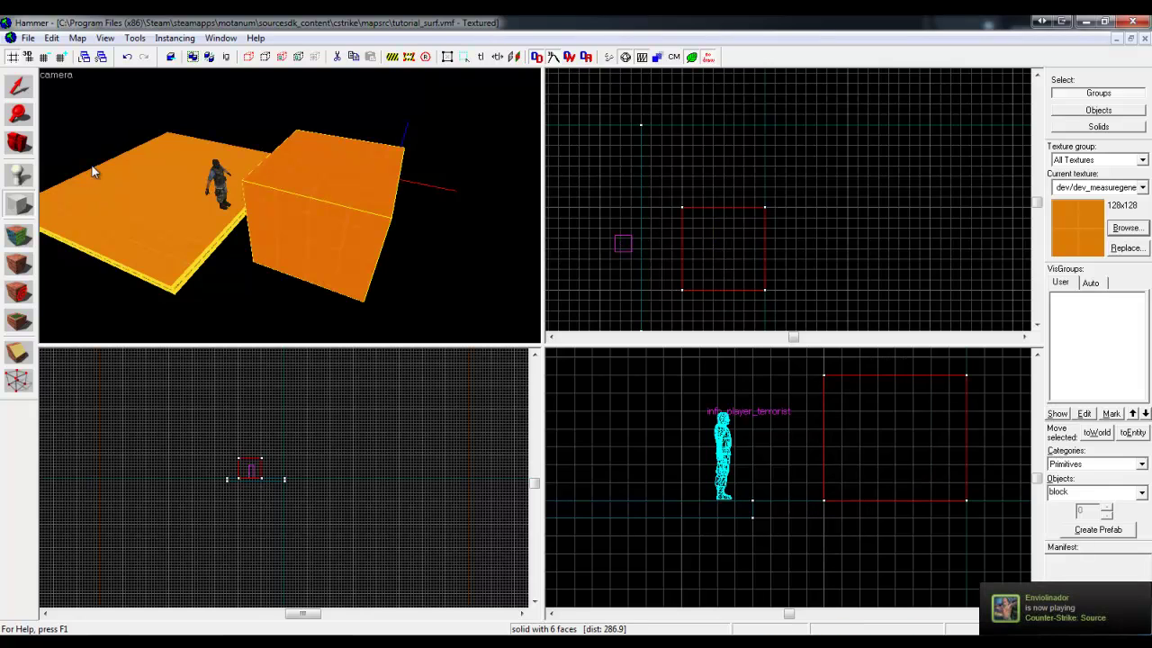
- With the Vertex tool, lower the two upper vertices of the block's outer edge by 48 units and move them 16 units outward
{"action": "left_click", "coordinate": [18, 380]}
{"action": "scroll", "coordinate": [293, 206], "scroll_direction": "up", "scroll_amount": 5}
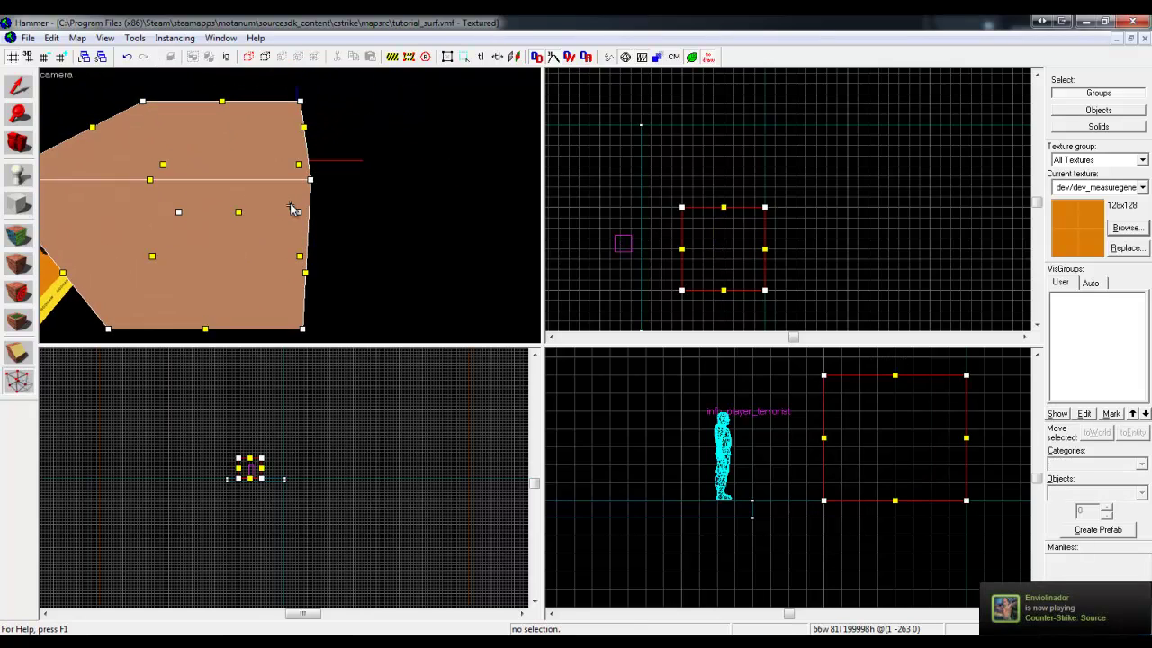
{"action": "key", "text": "z"}
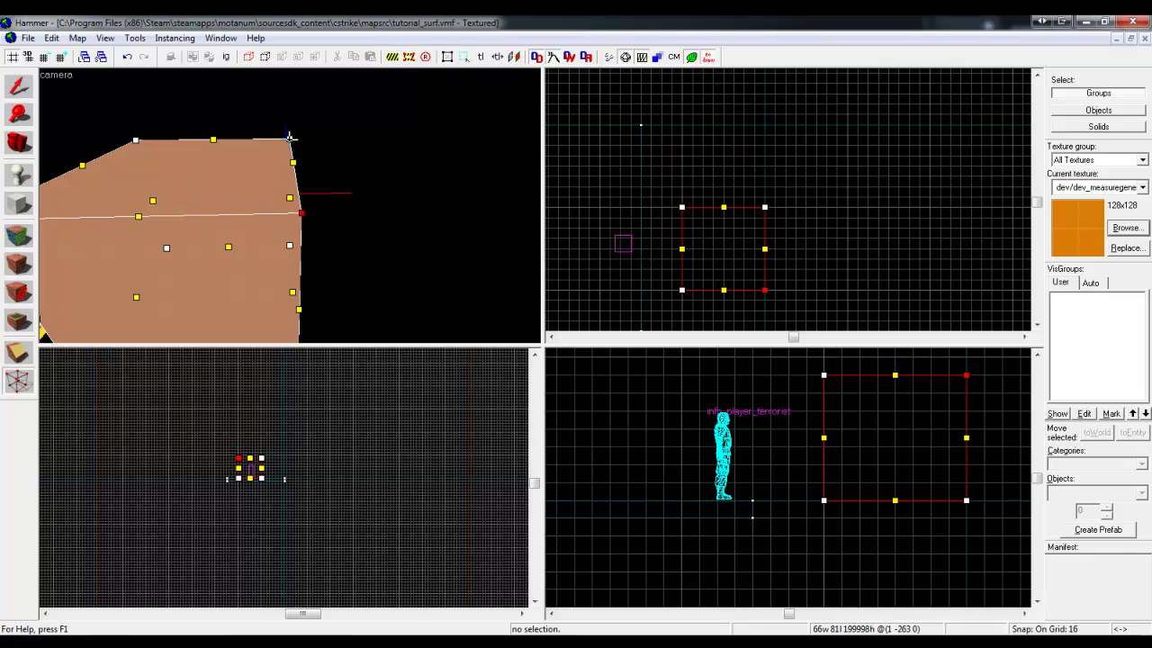
{"action": "scroll", "coordinate": [630, 494], "scroll_direction": "down", "scroll_amount": 2}
{"action": "scroll", "coordinate": [870, 412], "scroll_direction": "up", "scroll_amount": 2}
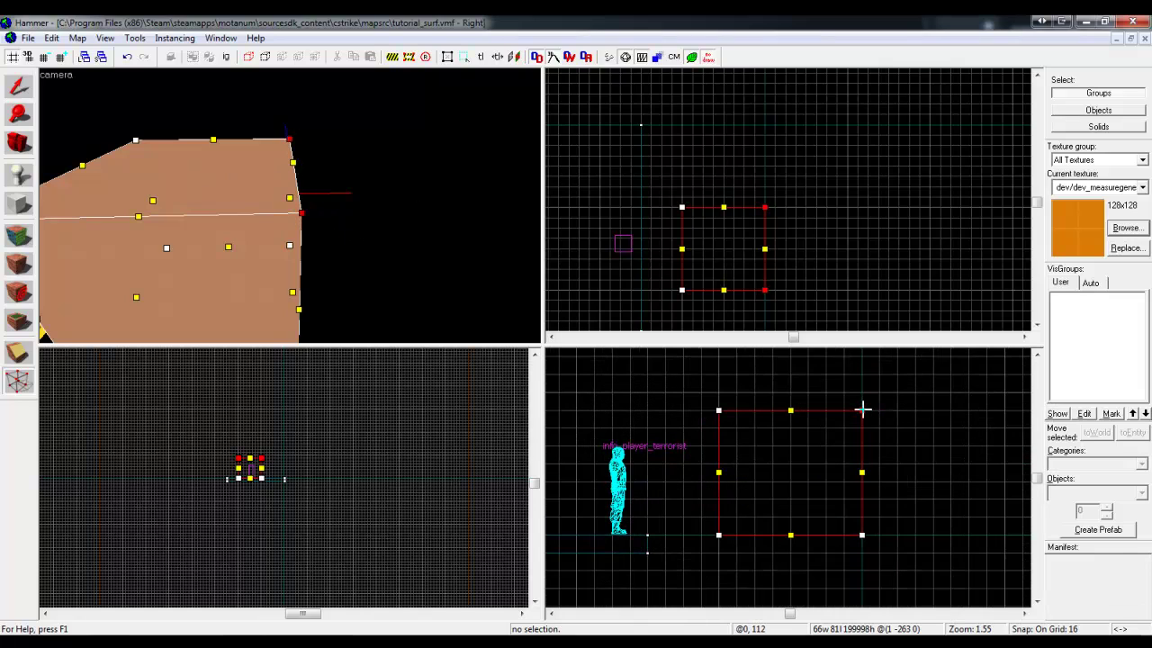
{"action": "left_click_drag", "start_coordinate": [862, 409], "coordinate": [879, 464]}
{"action": "key", "text": "shift+s"}
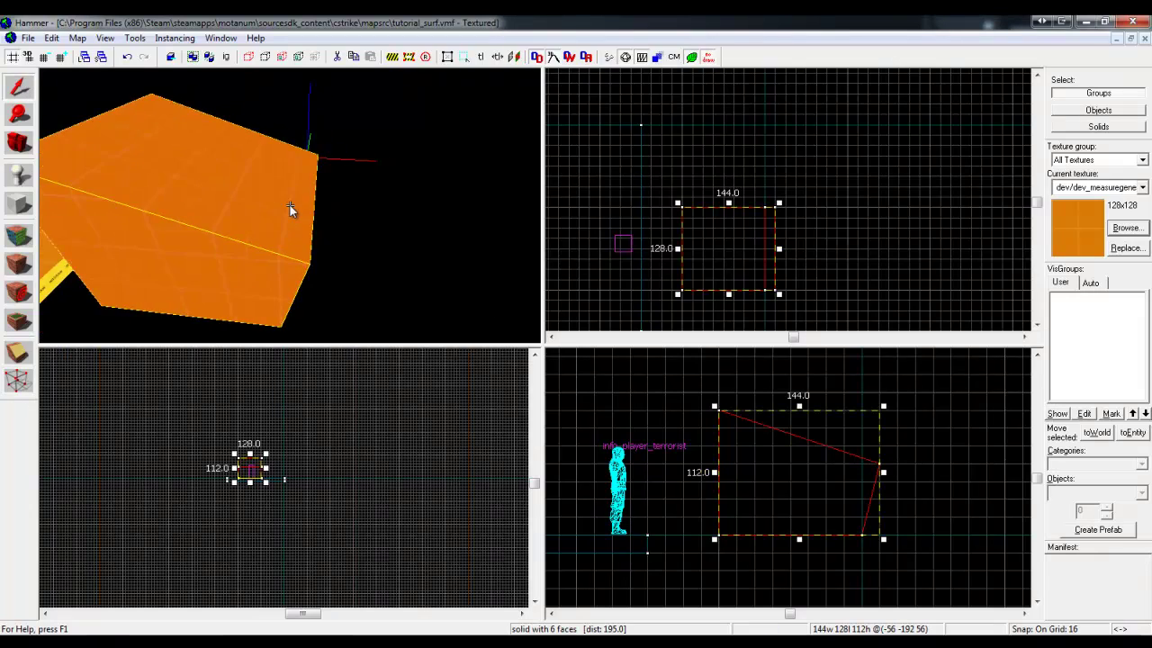
{"action": "left_click", "coordinate": [306, 216]}
{"action": "key", "text": "z"}
{"action": "left_click", "coordinate": [287, 214]}
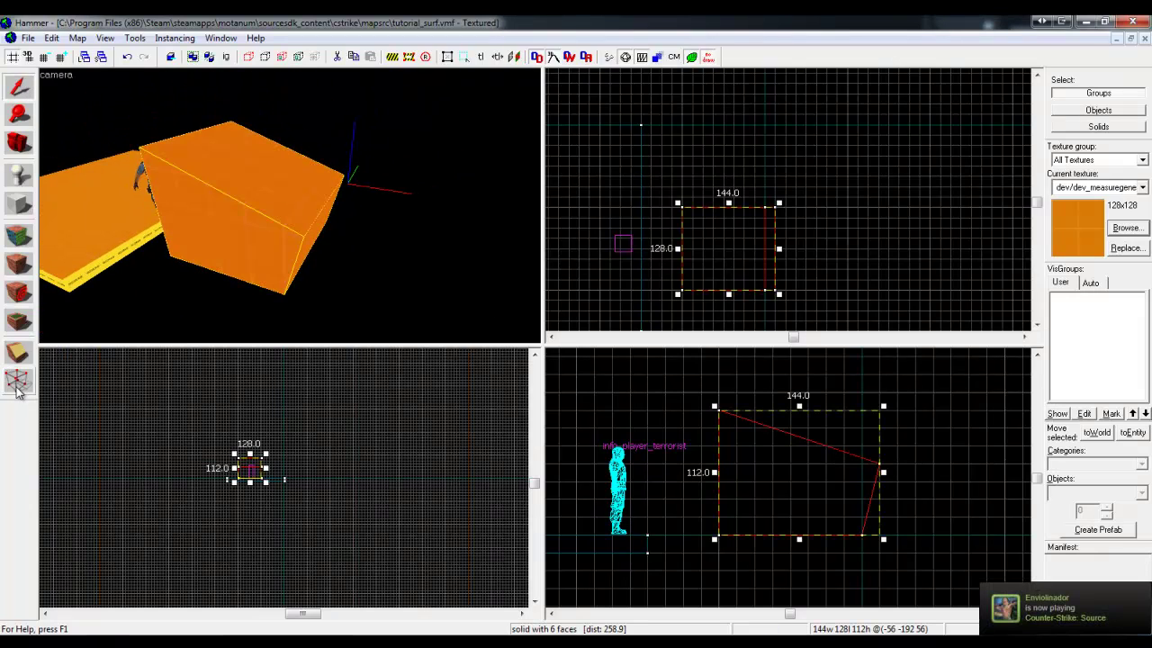
- With the Vertex tool, shift the upper and lower vertices of one outer corner about 48 units inward in the front view
{"action": "left_click", "coordinate": [18, 385]}
{"action": "scroll", "coordinate": [241, 466], "scroll_direction": "up", "scroll_amount": 10}
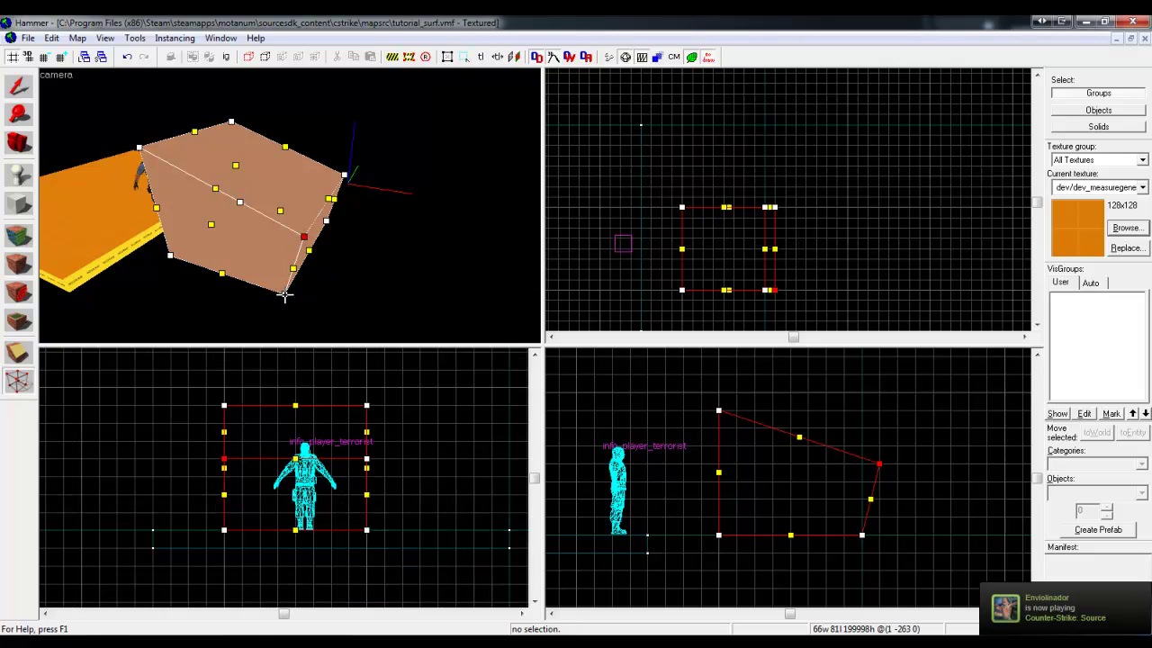
{"action": "left_click_drag", "start_coordinate": [224, 461], "coordinate": [273, 460]}
{"action": "left_click", "coordinate": [19, 88]}
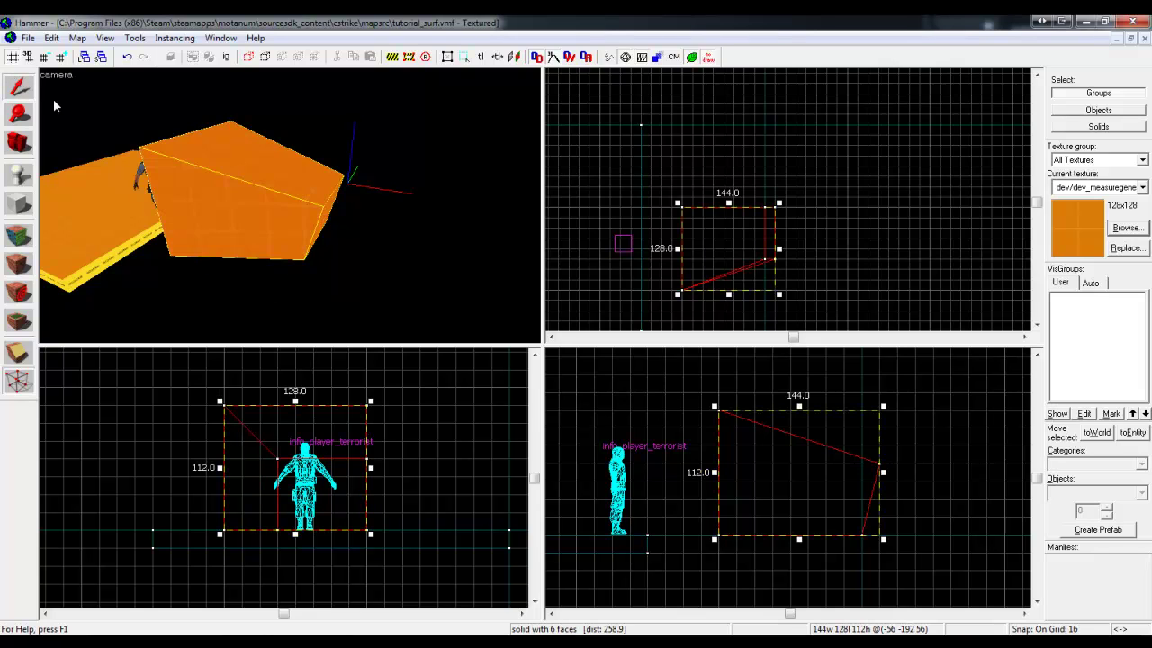
- Examine the side face next to the shifted corner up close in the 3D view
{"action": "key", "text": "z"}
{"action": "key", "text": "d"}
{"action": "key", "text": "a"}
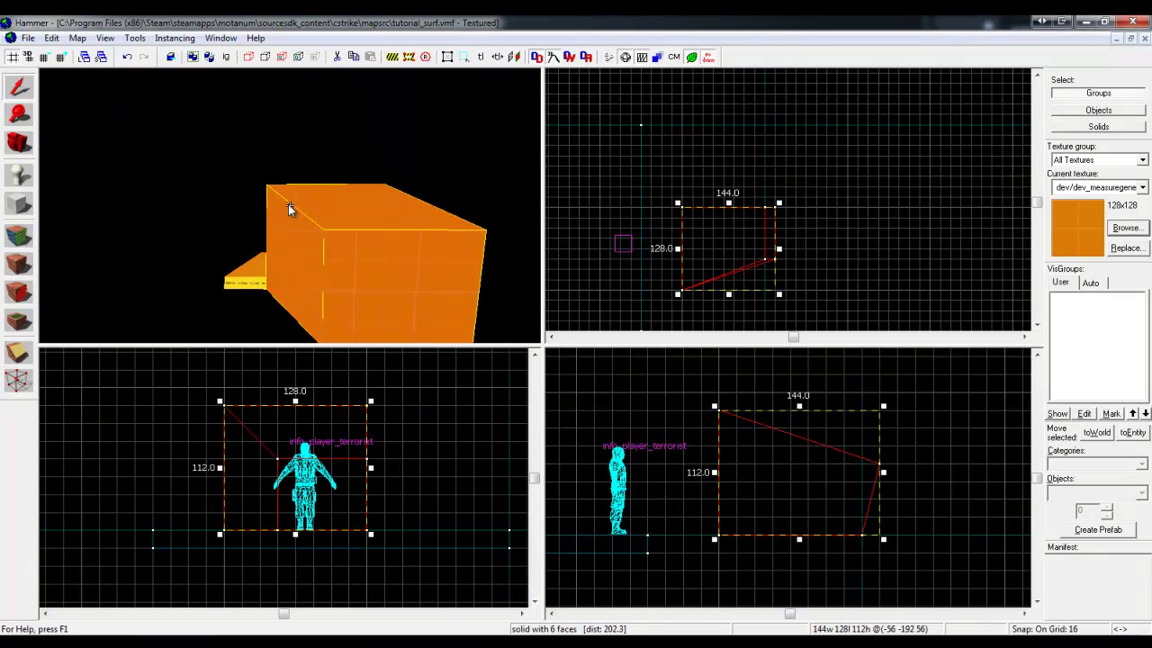
{"action": "key", "text": "w"}
{"action": "key", "text": "z"}
{"action": "key", "text": "d"}
{"action": "key", "text": "w"}
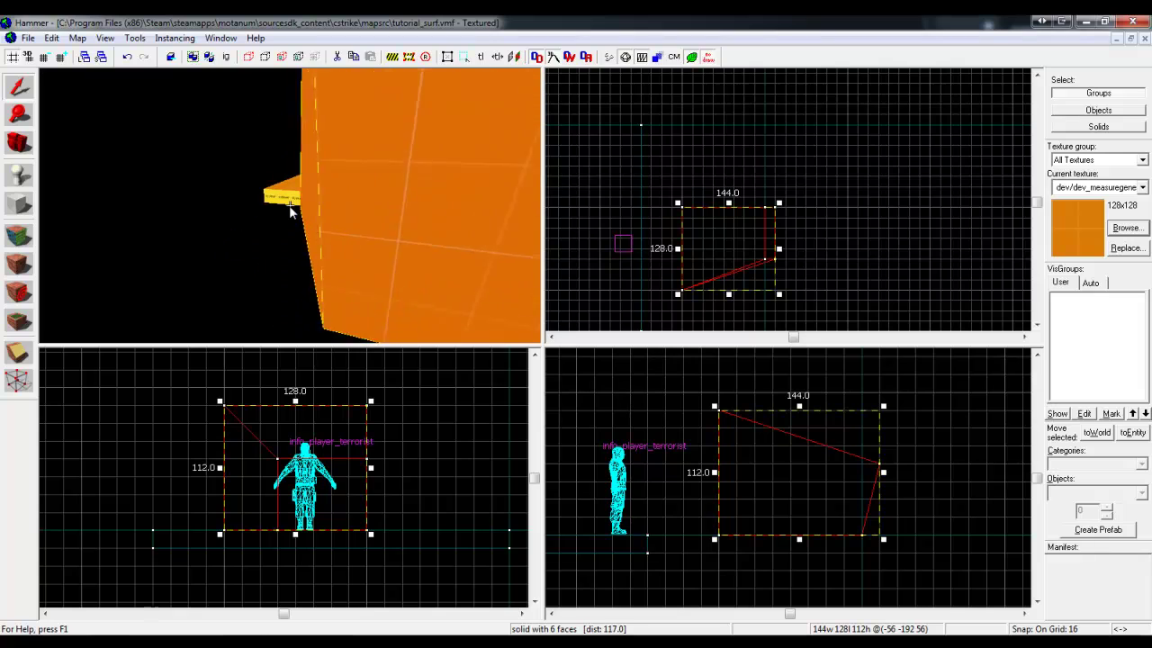
{"action": "key", "text": "s"}
{"action": "key", "text": "z"}
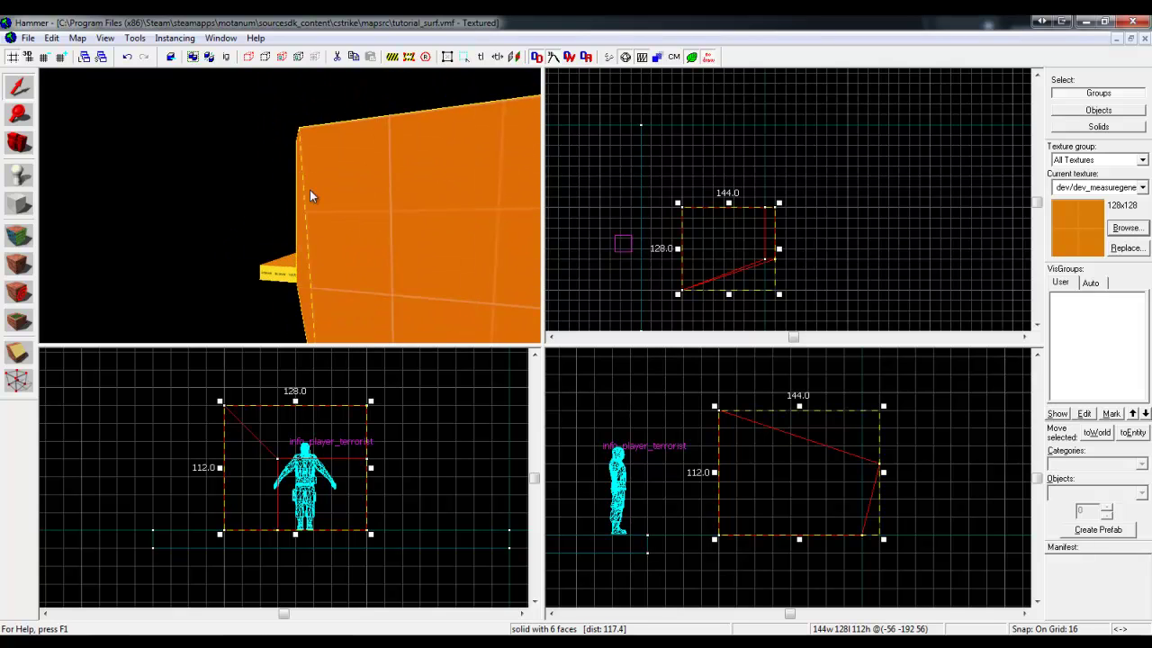
- With the Vertex tool, move the outer upper vertices 16 units inward to 0, 64 in the right view, directly above the lower ones
{"action": "key", "text": "shift+v"}
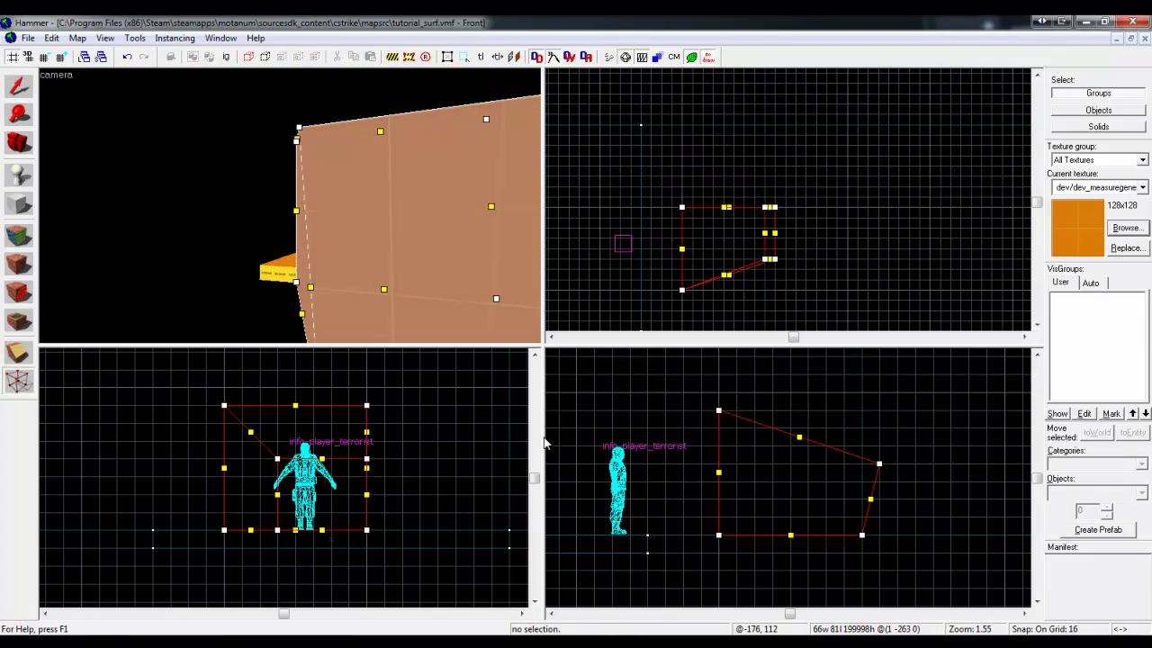
{"action": "scroll", "coordinate": [879, 462], "scroll_direction": "up", "scroll_amount": 2}
{"action": "left_click_drag", "start_coordinate": [878, 465], "coordinate": [847, 466]}
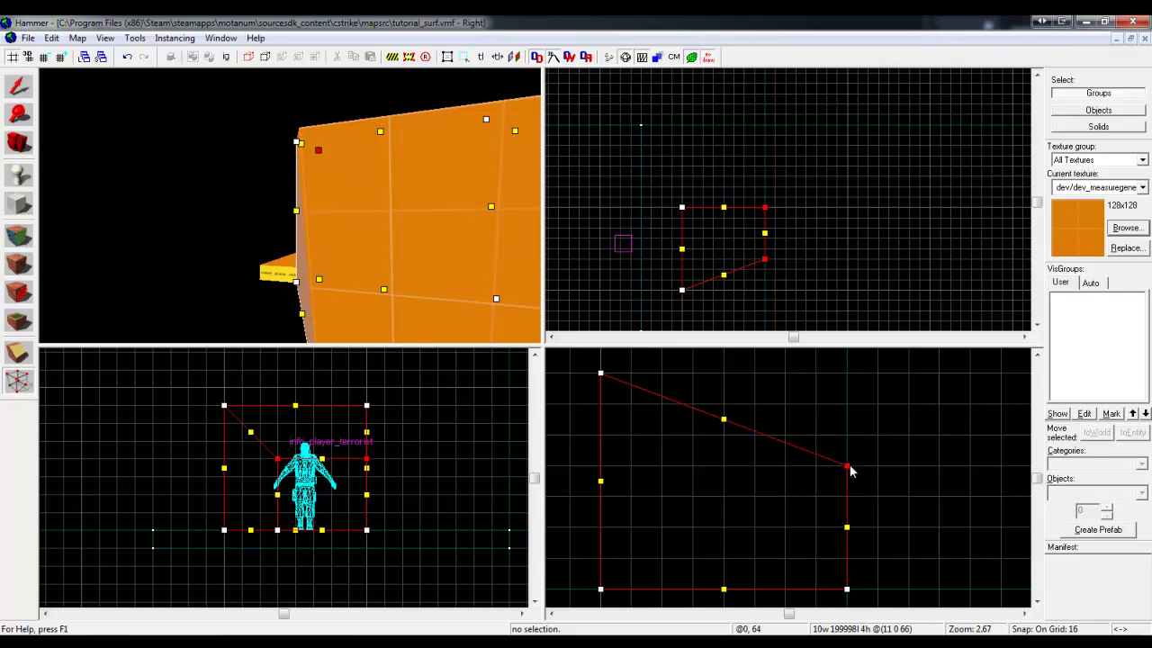
{"action": "left_click", "coordinate": [18, 84]}
{"action": "key", "text": "z"}
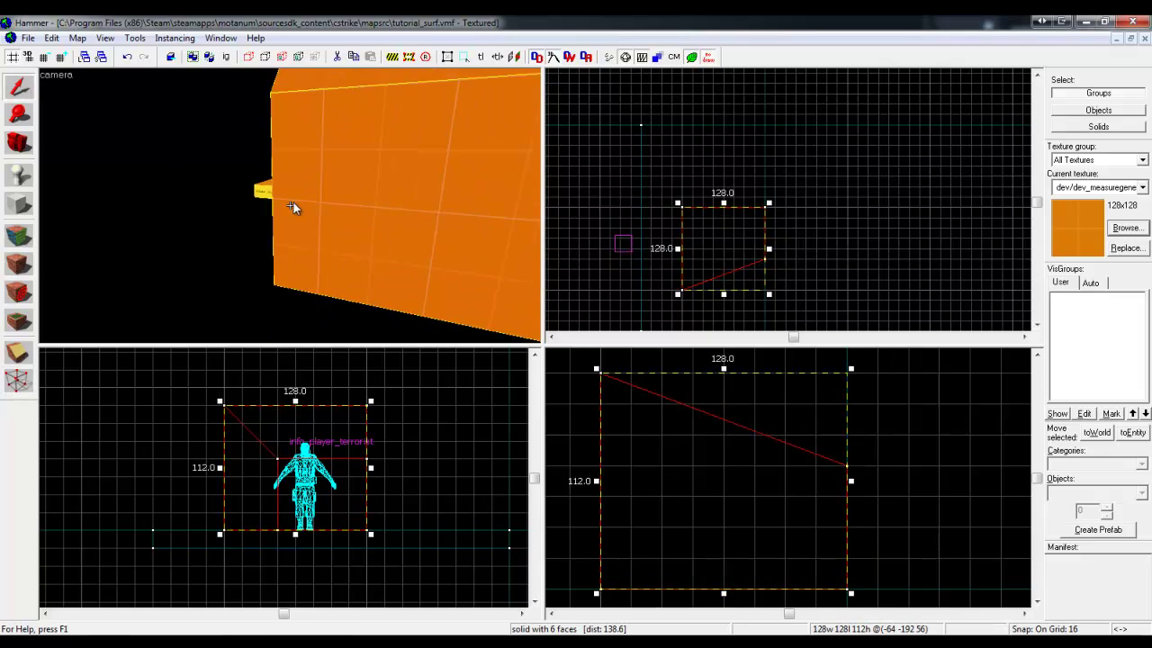
{"action": "key", "text": "a"}
{"action": "key", "text": "s"}
{"action": "key", "text": "z"}
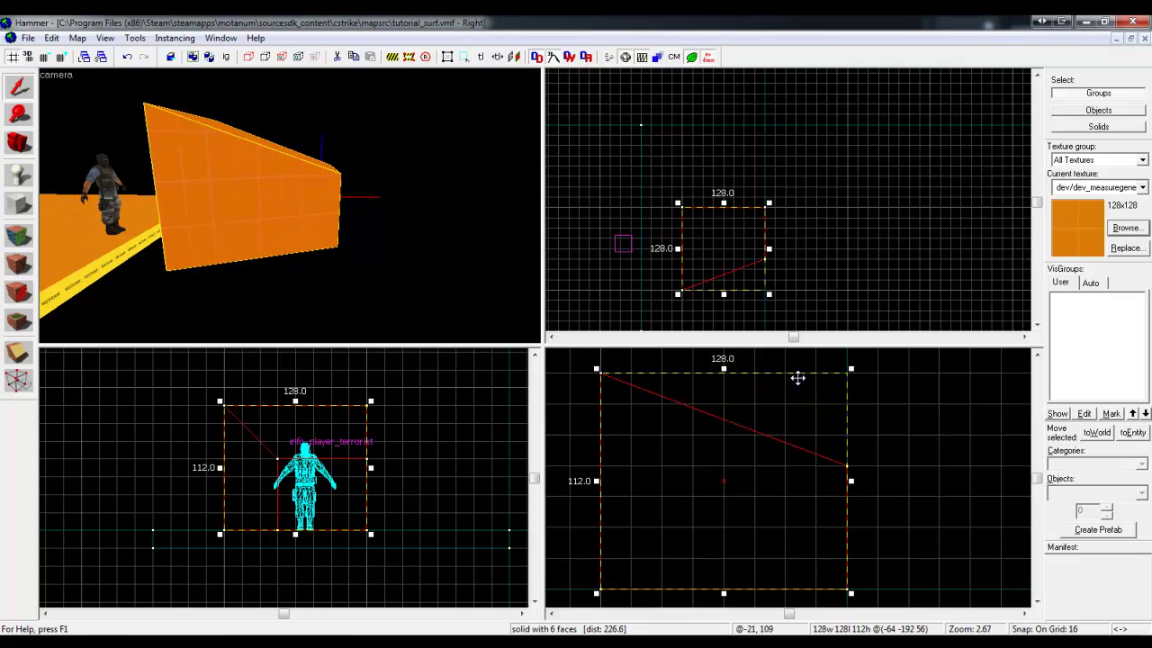
- Deselect the block and examine its straightened side faces from different distances in the 3D view
{"action": "left_click", "coordinate": [203, 422]}
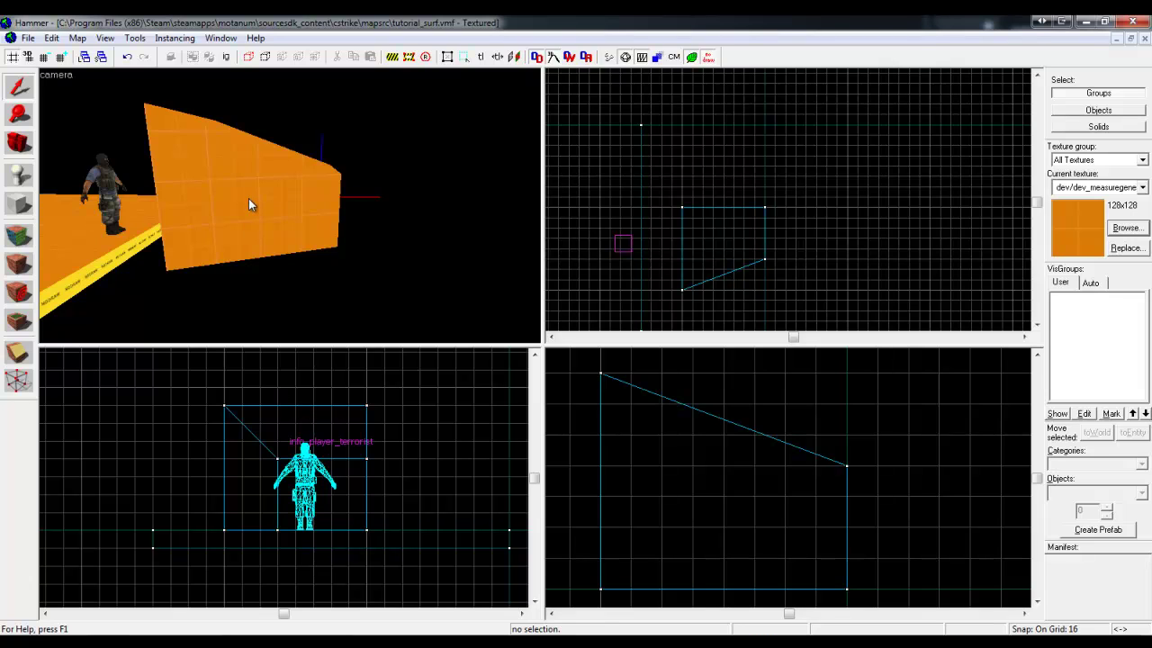
{"action": "key", "text": "z"}
{"action": "key", "text": "w"}
{"action": "key", "text": "s"}
{"action": "key", "text": "z"}
{"action": "key", "text": "w"}
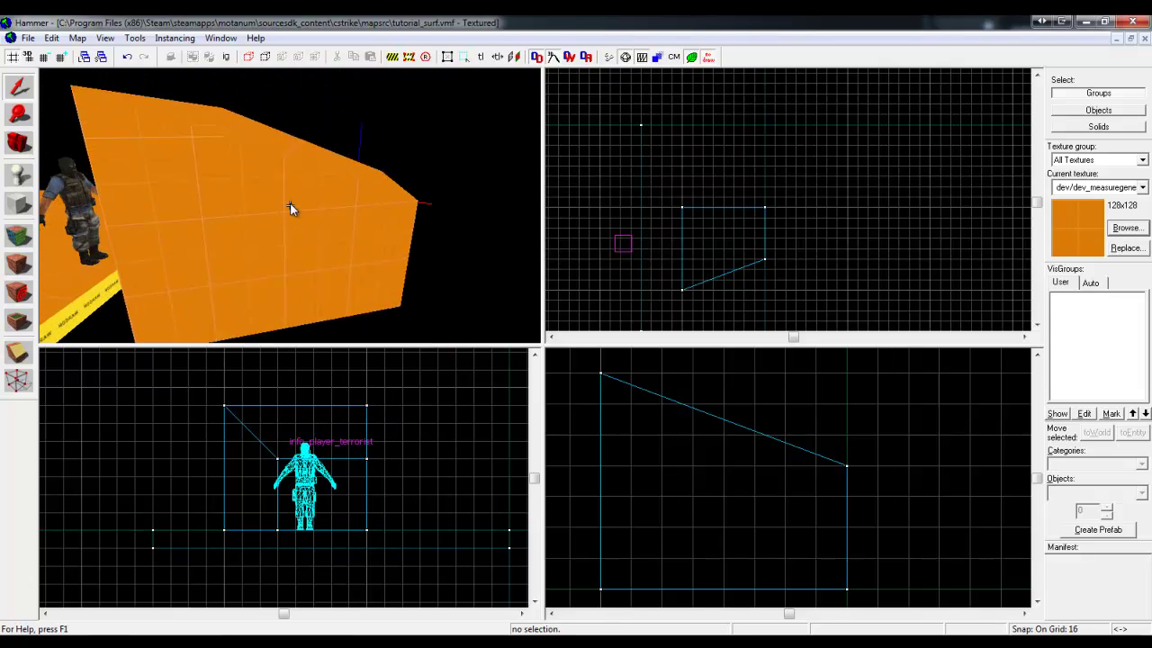
{"action": "key", "text": "s"}
{"action": "key", "text": "z"}
- Select the straightened block in the 3D view and delete it
{"action": "left_click", "coordinate": [243, 235]}
{"action": "key", "text": "z"}
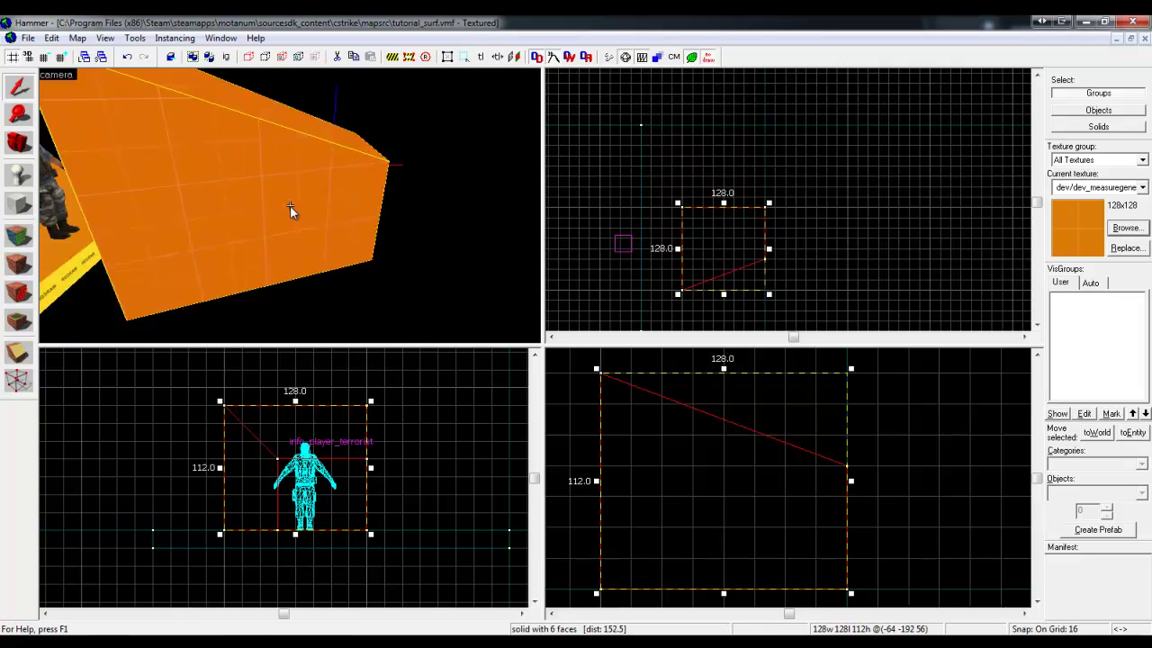
{"action": "key", "text": "s"}
{"action": "key", "text": "z"}
{"action": "key", "text": "Delete"}
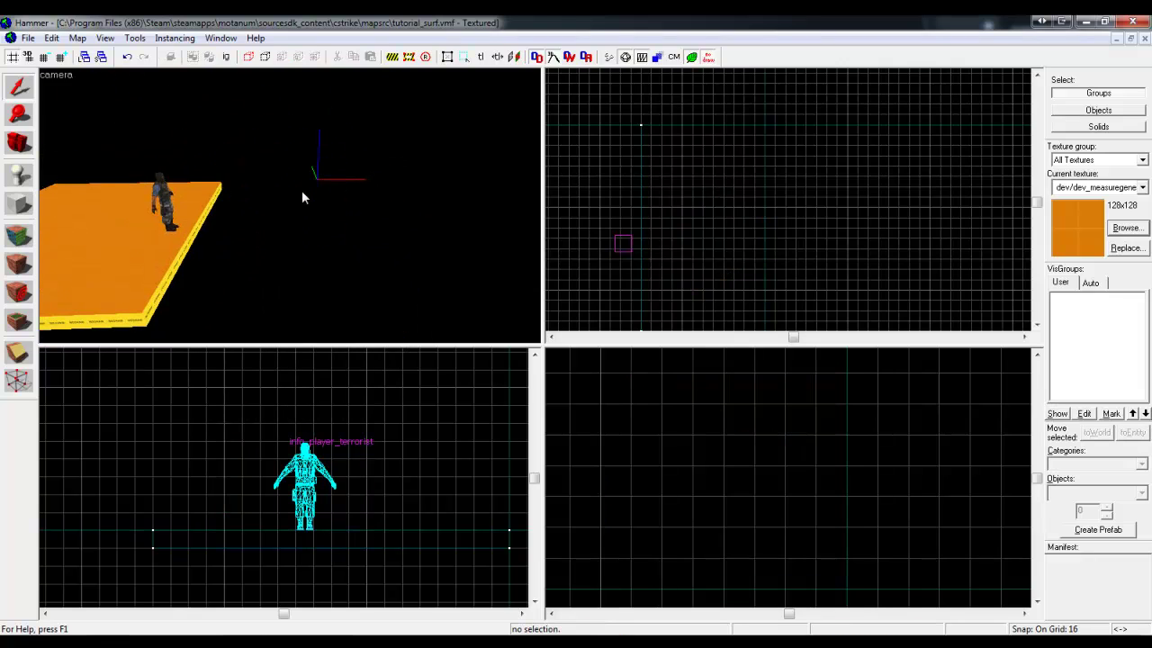
- Start a new block beside the floor, 128 by 128 units in the top view, and stretch its outline to 256 long and 128 high
{"action": "key", "text": "z"}
{"action": "key", "text": "s"}
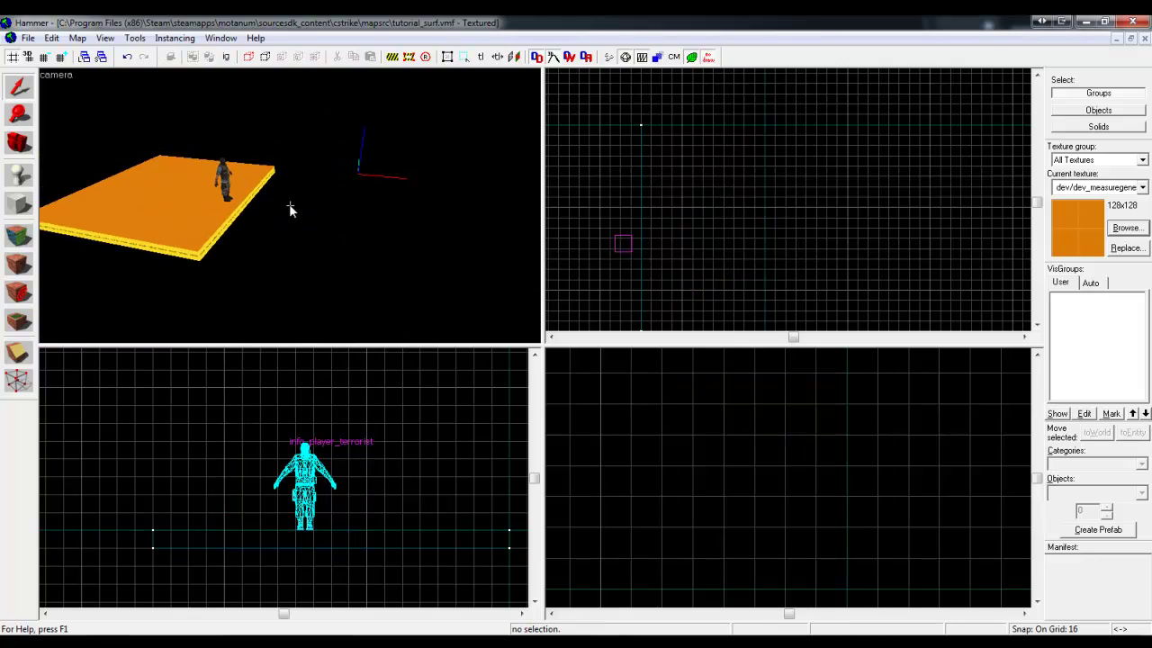
{"action": "key", "text": "z"}
{"action": "left_click", "coordinate": [19, 205]}
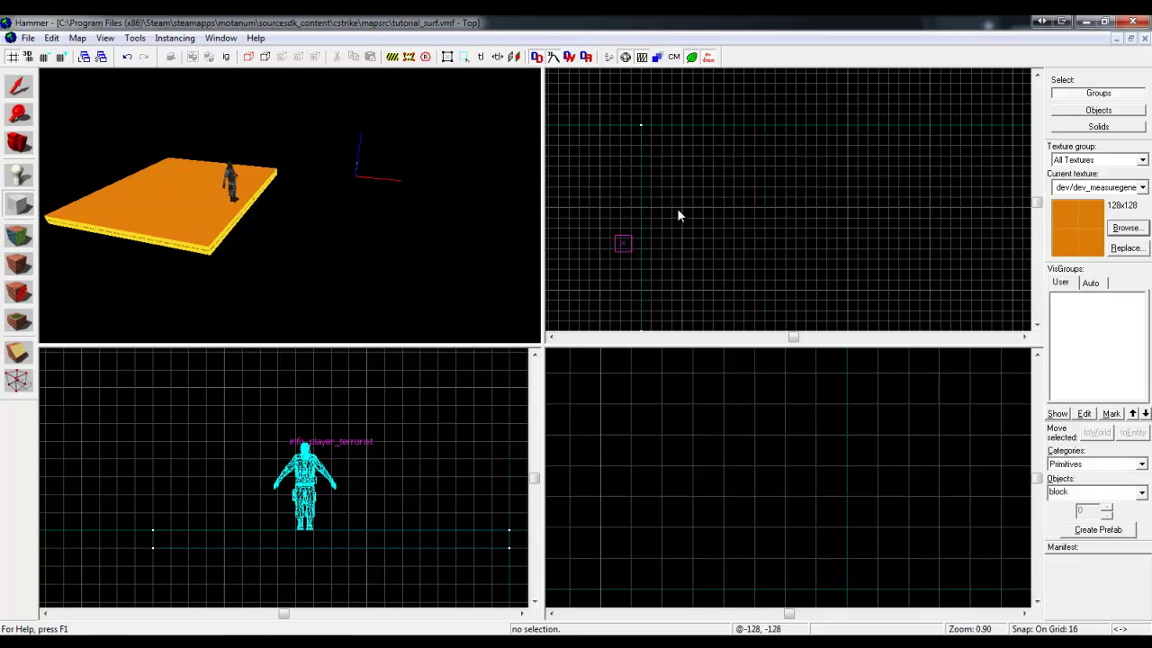
{"action": "left_click_drag", "start_coordinate": [678, 210], "coordinate": [769, 293]}
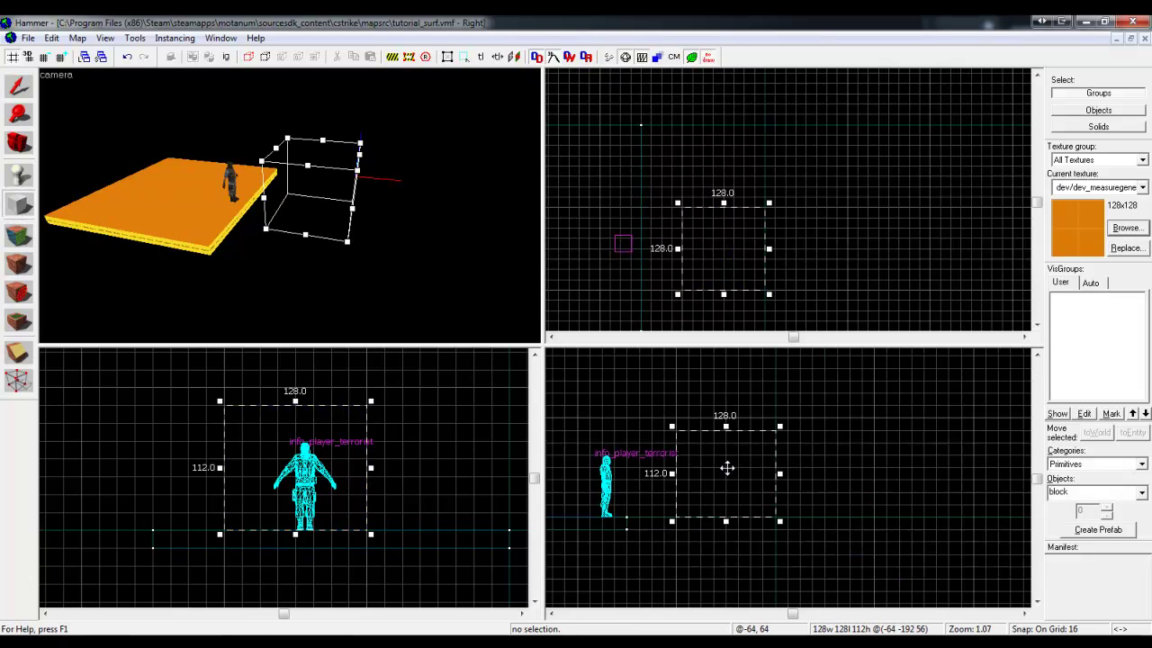
{"action": "scroll", "coordinate": [727, 467], "scroll_direction": "down", "scroll_amount": 2}
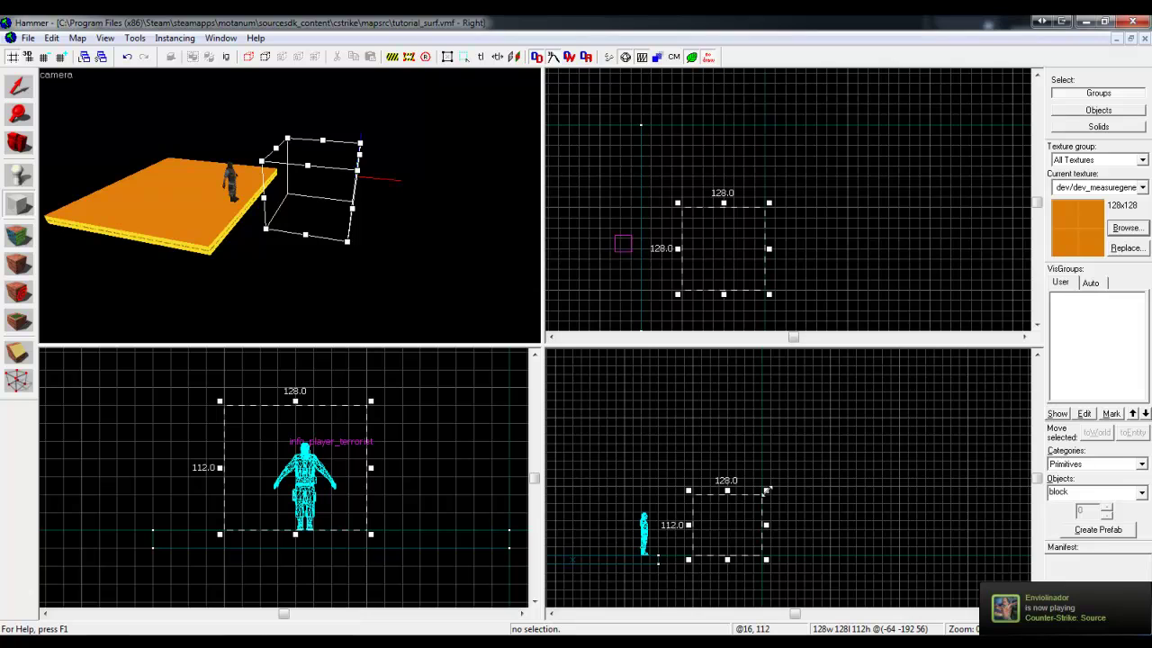
{"action": "left_click_drag", "start_coordinate": [765, 549], "coordinate": [834, 556]}
{"action": "scroll", "coordinate": [763, 506], "scroll_direction": "down", "scroll_amount": 2}
{"action": "scroll", "coordinate": [699, 427], "scroll_direction": "up", "scroll_amount": 2}
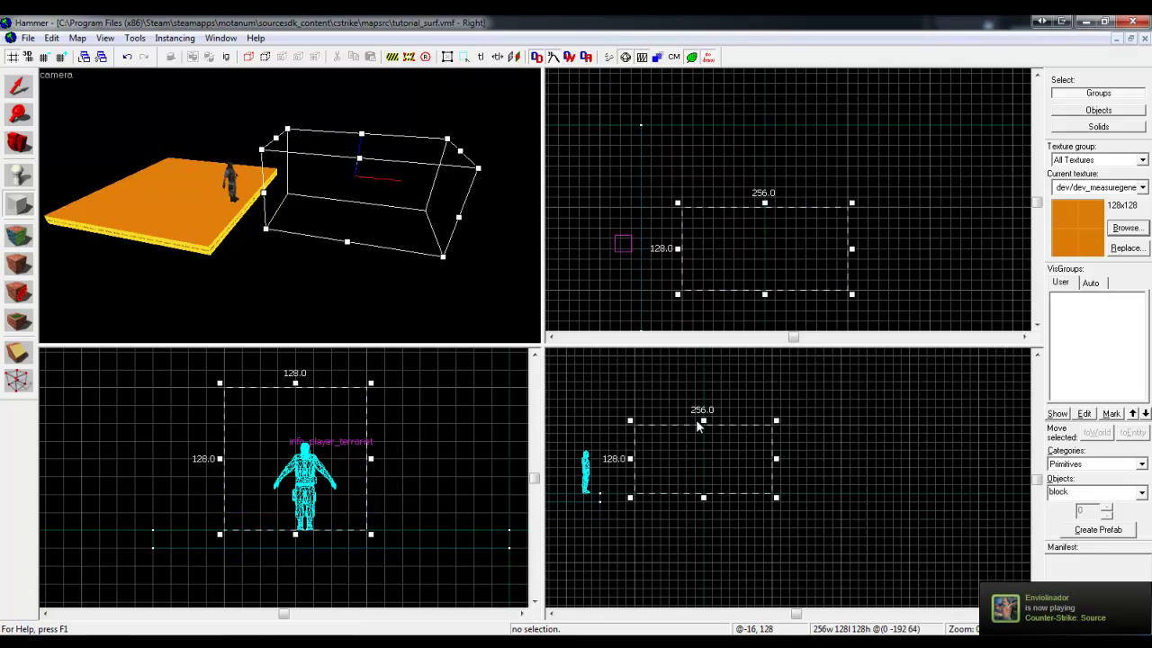
- Enlarge the block outline to 512 long, 256 wide and 256 high beside the floor and create the block
{"action": "scroll", "coordinate": [699, 426], "scroll_direction": "down", "scroll_amount": 2}
{"action": "left_click_drag", "start_coordinate": [751, 474], "coordinate": [846, 521]}
{"action": "scroll", "coordinate": [144, 468], "scroll_direction": "down", "scroll_amount": 3}
{"action": "left_click_drag", "start_coordinate": [233, 489], "coordinate": [208, 476]}
{"action": "left_click_drag", "start_coordinate": [711, 298], "coordinate": [742, 207]}
{"action": "scroll", "coordinate": [677, 172], "scroll_direction": "down", "scroll_amount": 3}
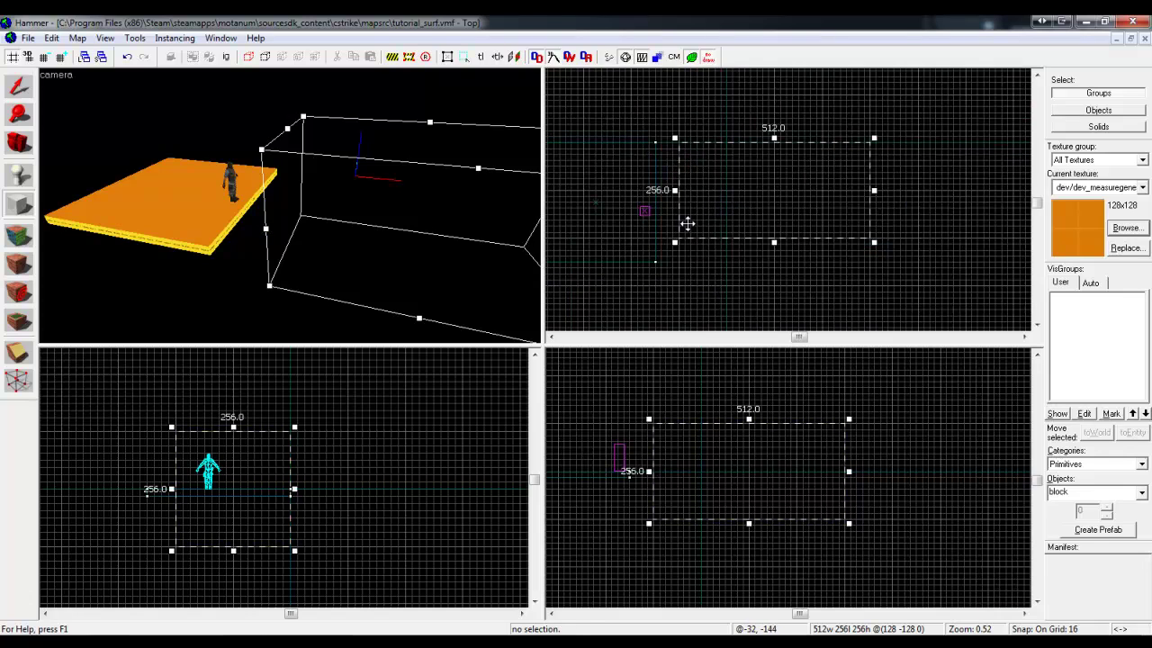
{"action": "key", "text": "Return"}
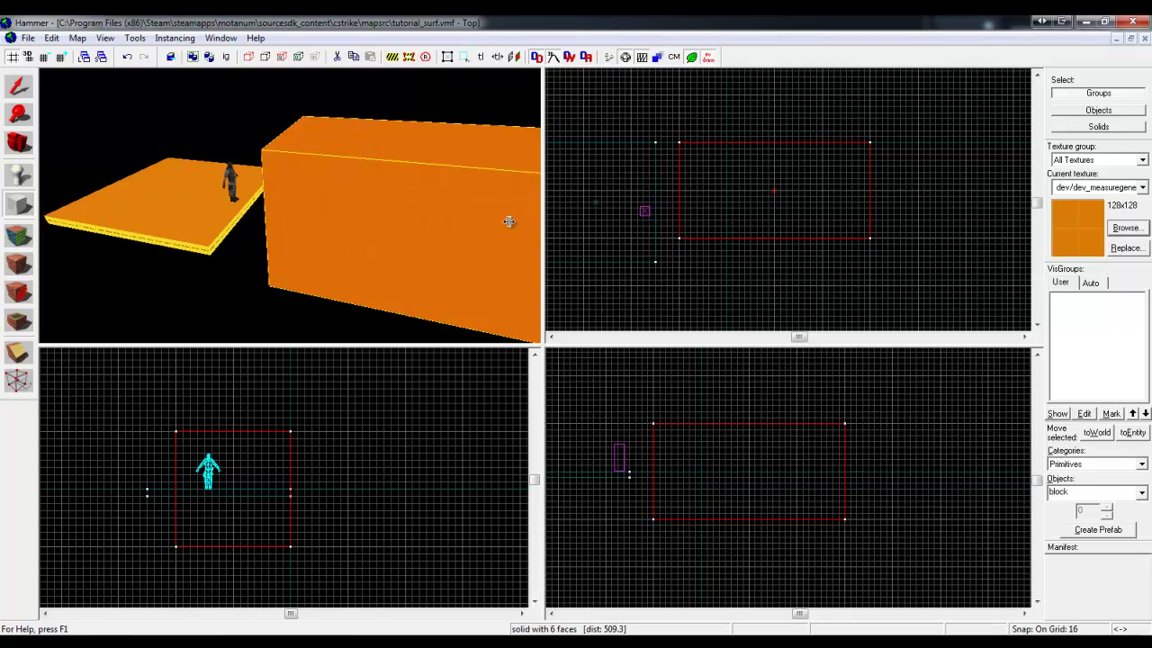
- Deselect the new block, view it from behind the player spawn in the 3D view, and select it again
{"action": "left_click", "coordinate": [12, 89]}
{"action": "left_click", "coordinate": [130, 259]}
{"action": "key", "text": "z"}
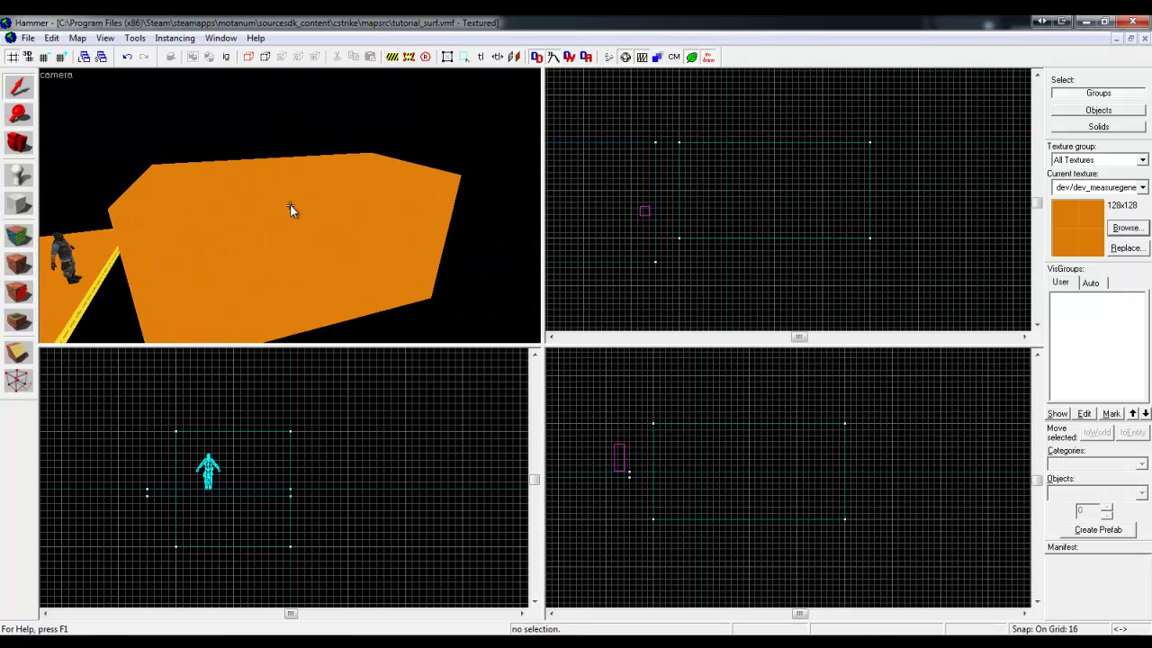
{"action": "key", "text": "a"}
{"action": "left_click", "coordinate": [290, 211]}
{"action": "key", "text": "z"}
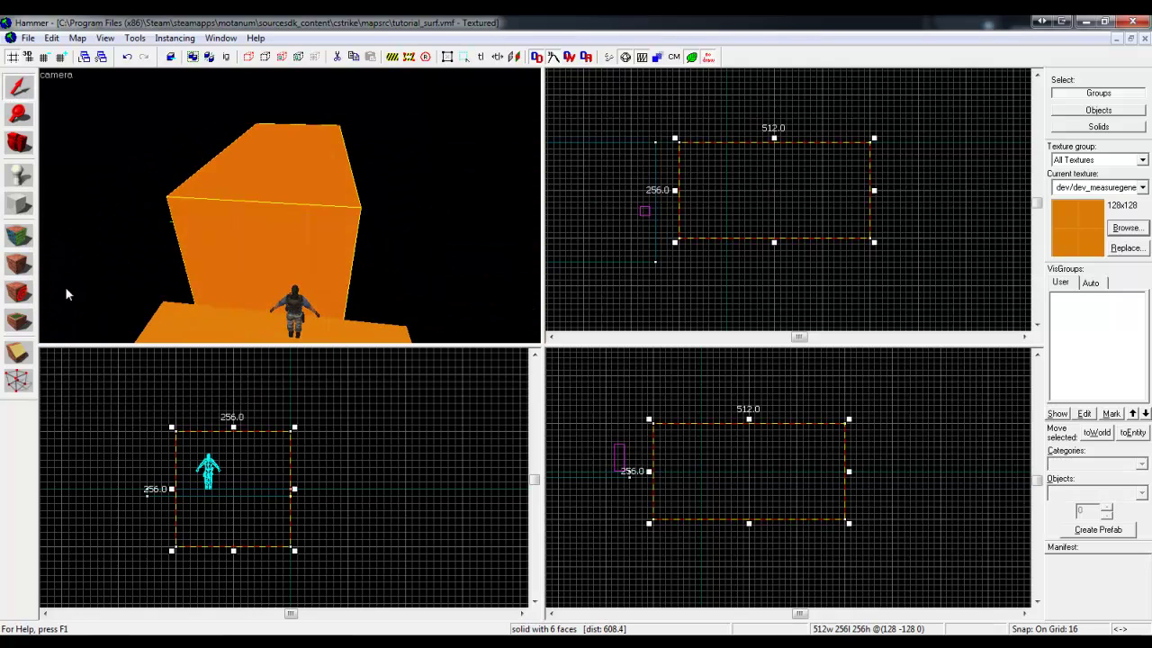
- With the Vertex tool, move the block's upper vertices on one side 256 units down onto the lower ones in the front view, forming a ramp
{"action": "key", "text": "shift+v"}
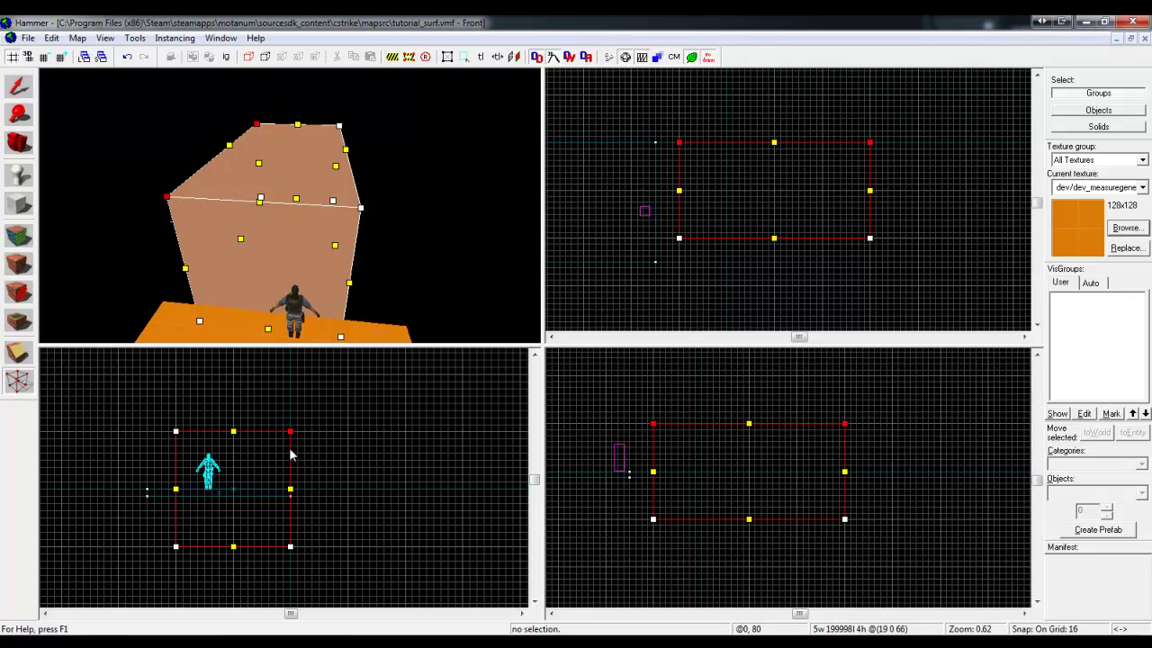
{"action": "left_click_drag", "start_coordinate": [290, 431], "coordinate": [290, 546]}
{"action": "left_click", "coordinate": [556, 377]}
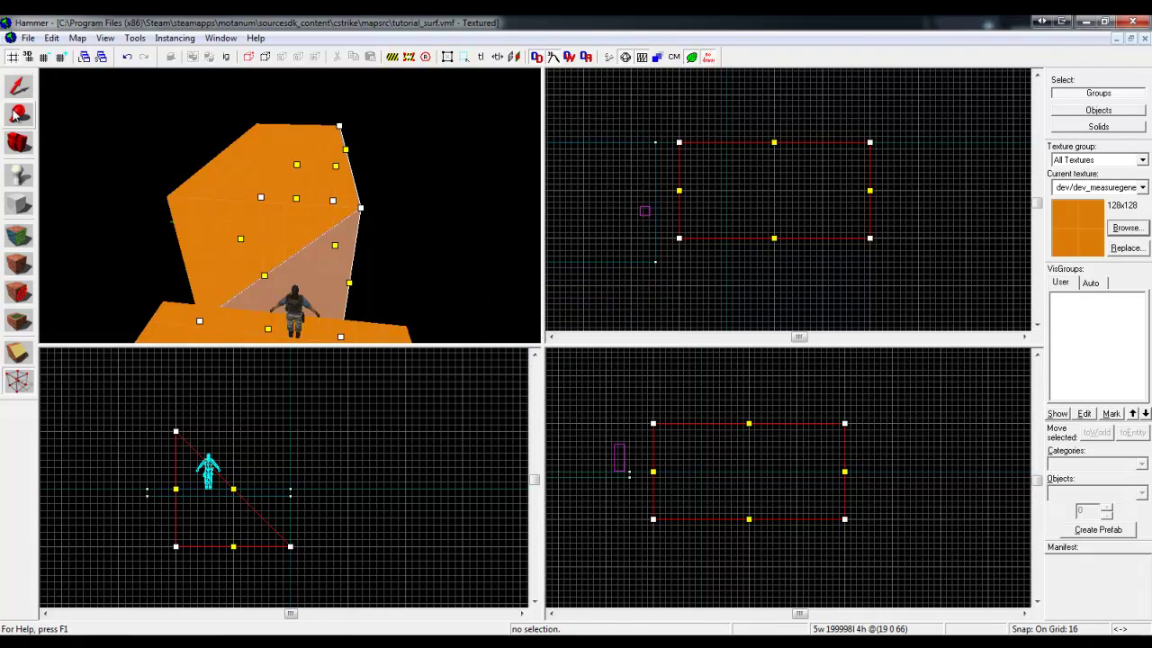
- Deselect the triangular ramp and examine its slope from the player spawn in the 3D view
{"action": "left_click", "coordinate": [19, 85]}
{"action": "left_click", "coordinate": [414, 191]}
{"action": "key", "text": "z"}
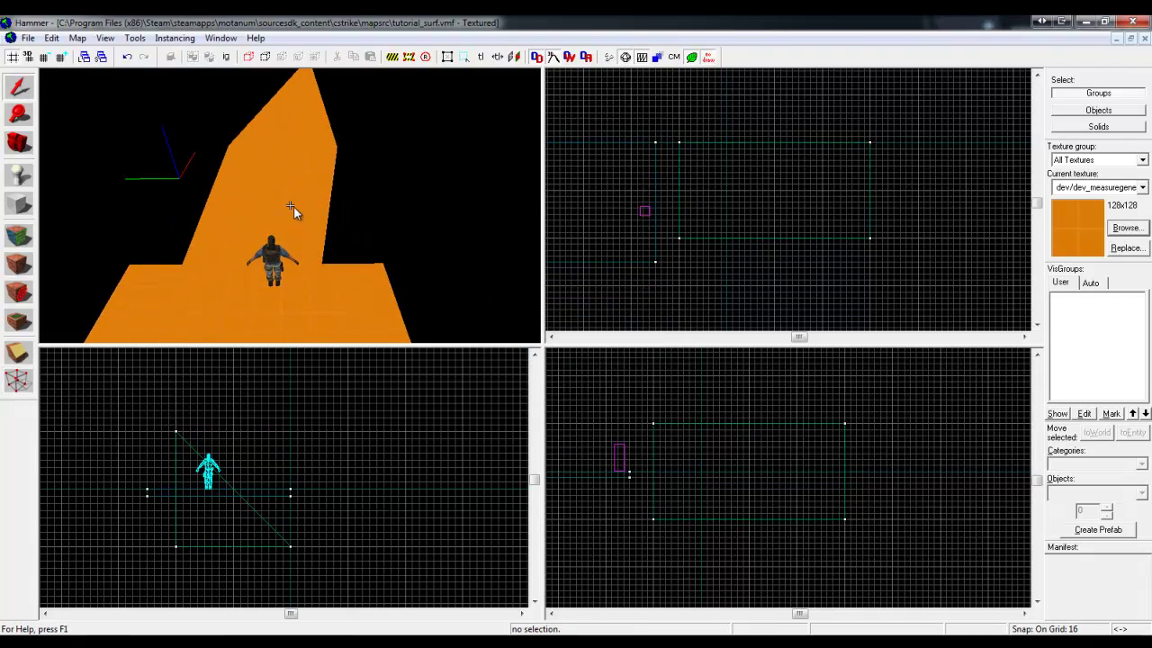
{"action": "key", "text": "w"}
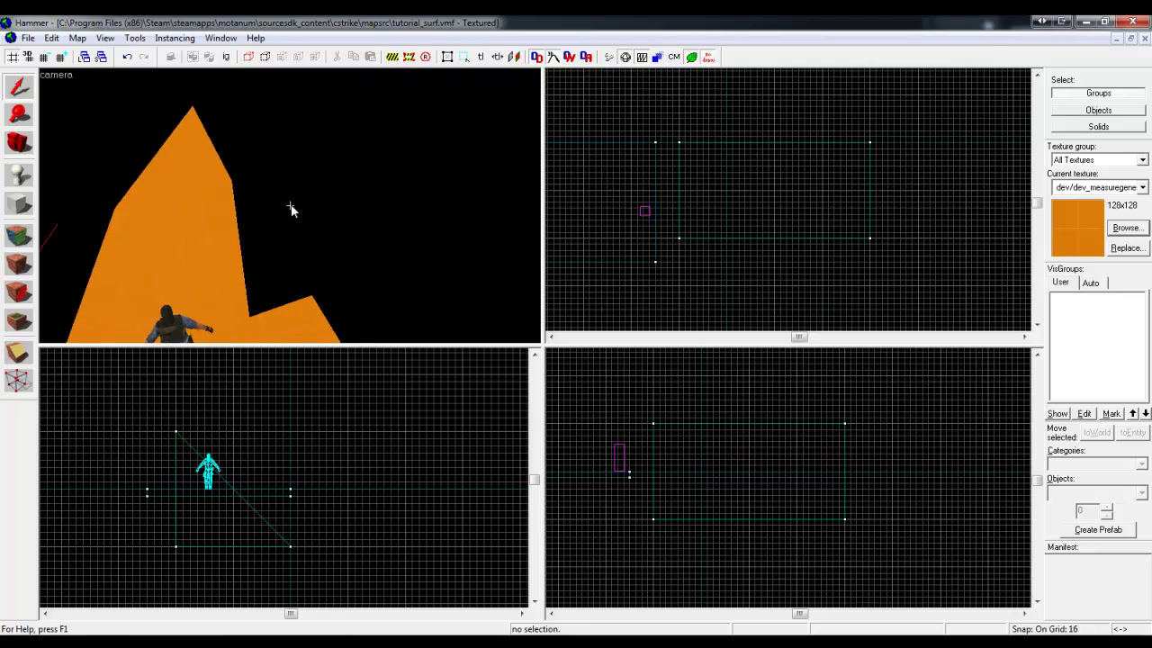
{"action": "key", "text": "z"}
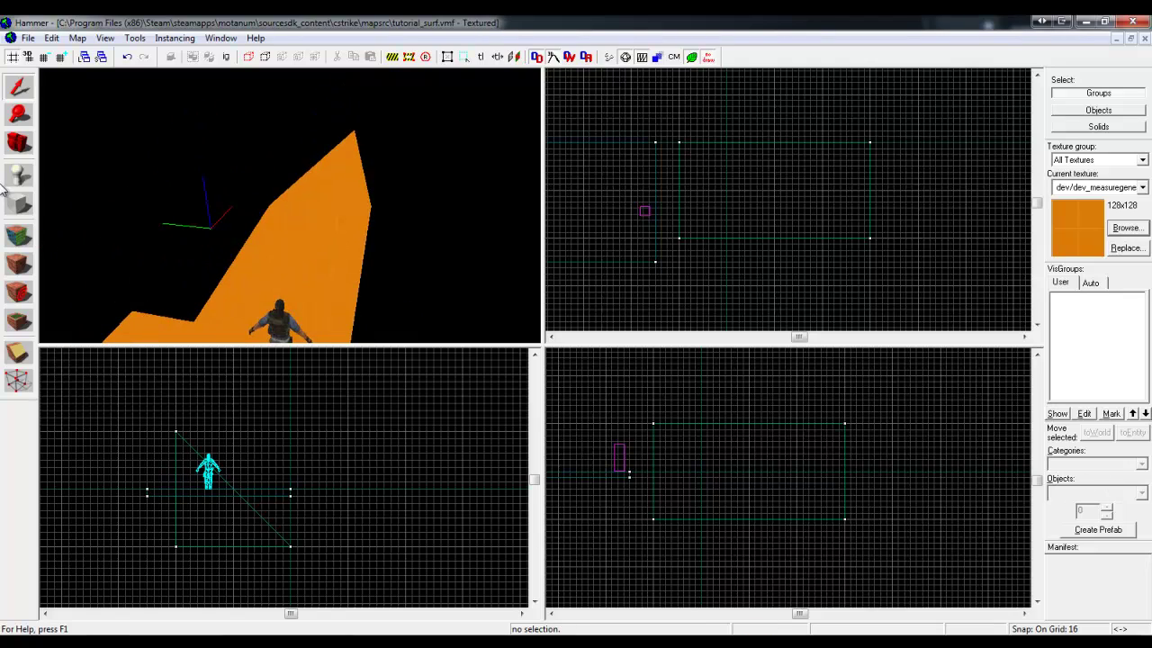
- Set the grid to 32 and create a wedge primitive, 256 units in each dimension, below the ramp in the top view
{"action": "key", "text": "shift+b"}
{"action": "left_click", "coordinate": [1138, 465]}
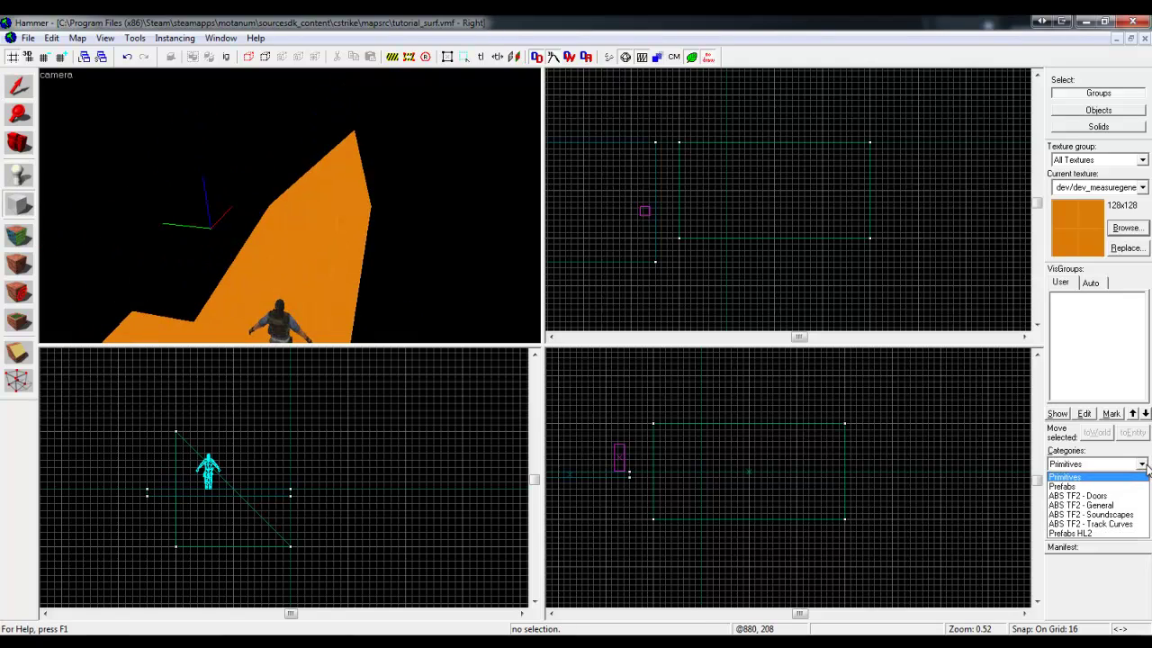
{"action": "left_click", "coordinate": [1144, 465]}
{"action": "left_click", "coordinate": [1141, 494]}
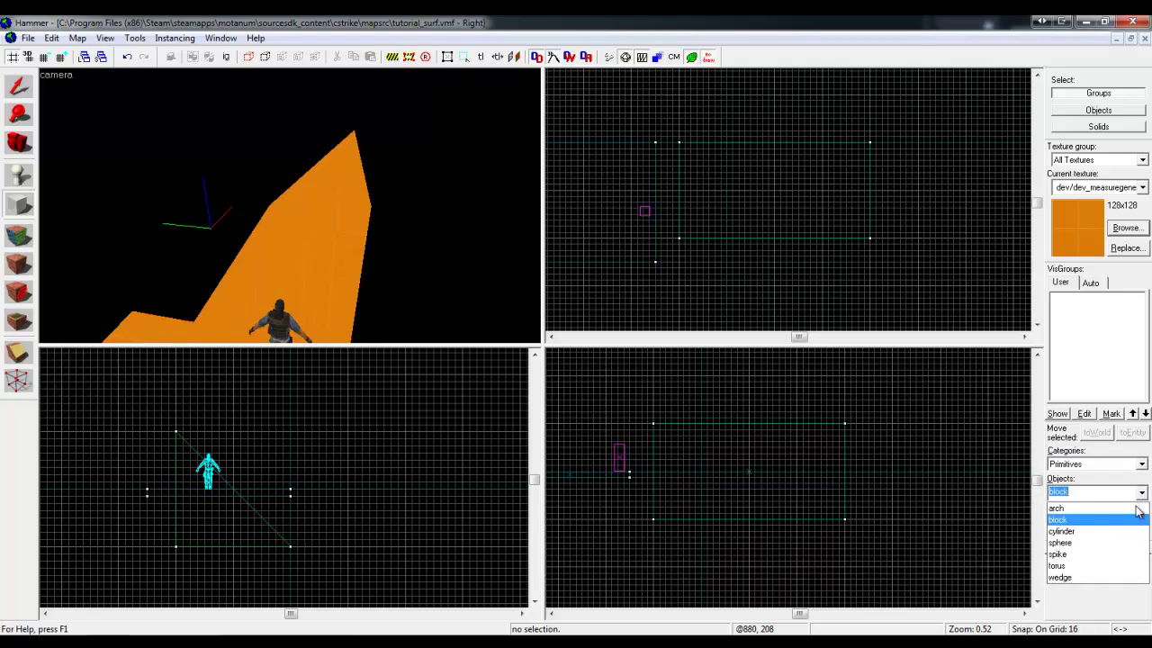
{"action": "left_click", "coordinate": [1109, 577]}
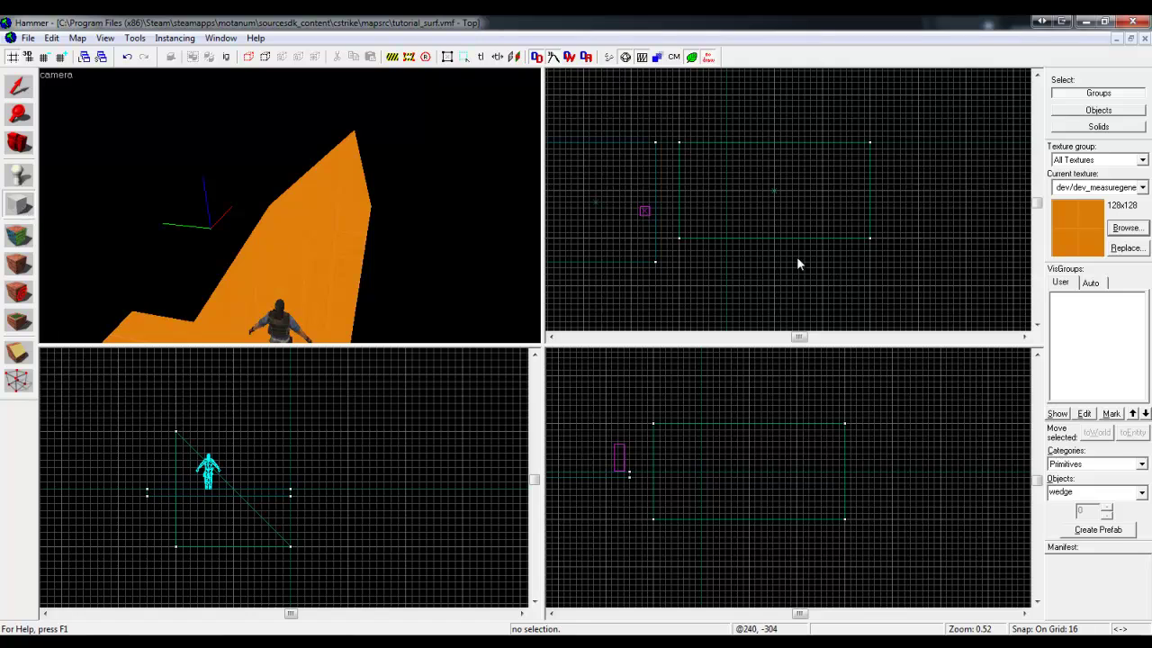
{"action": "scroll", "coordinate": [725, 216], "scroll_direction": "down", "scroll_amount": 1}
{"action": "left_click_drag", "start_coordinate": [704, 248], "coordinate": [753, 307]}
{"action": "scroll", "coordinate": [749, 287], "scroll_direction": "up", "scroll_amount": 3}
{"action": "key", "text": "]"}
{"action": "key", "text": "Return"}
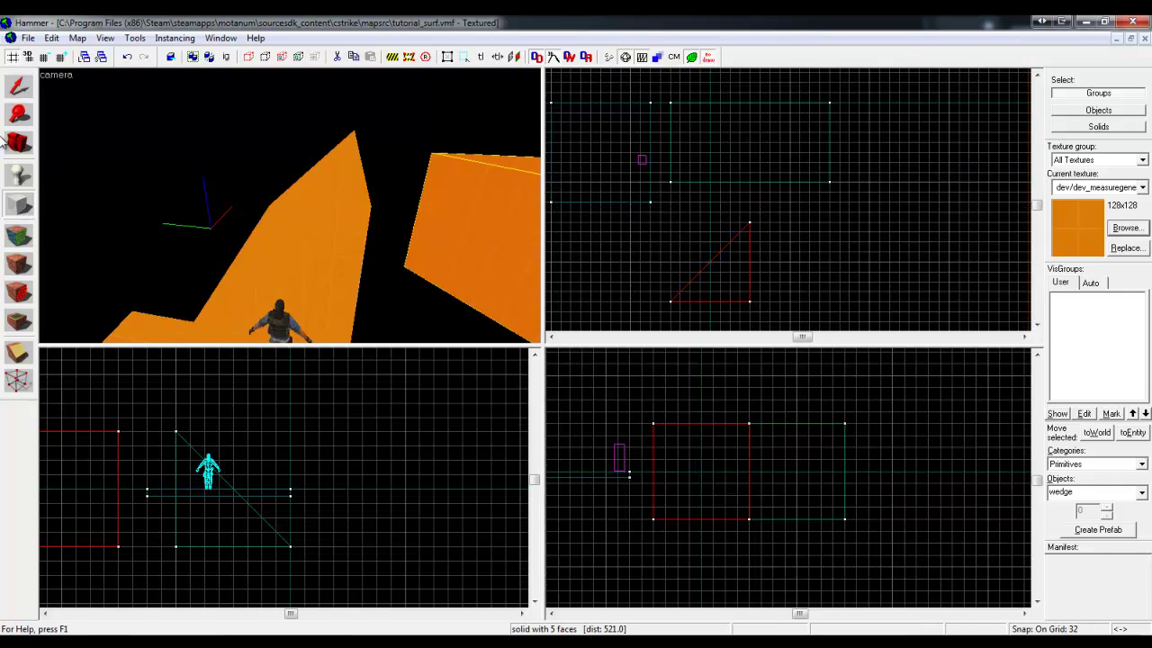
- Bring the wedge into view with the Selection tool and delete it
{"action": "left_click", "coordinate": [20, 91]}
{"action": "key", "text": "z"}
{"action": "key", "text": "w"}
{"action": "key", "text": "z"}
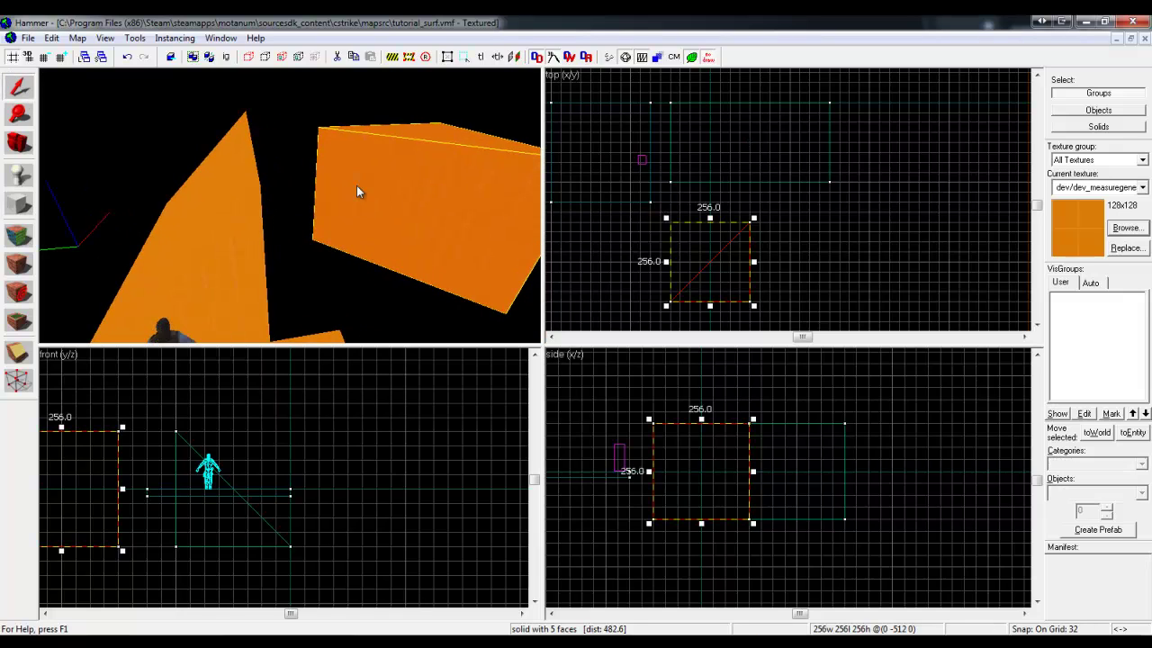
{"action": "key", "text": "Delete"}
- Examine the triangular ramp from its other sides in the 3D view and leave it selected
{"action": "left_click", "coordinate": [243, 225]}
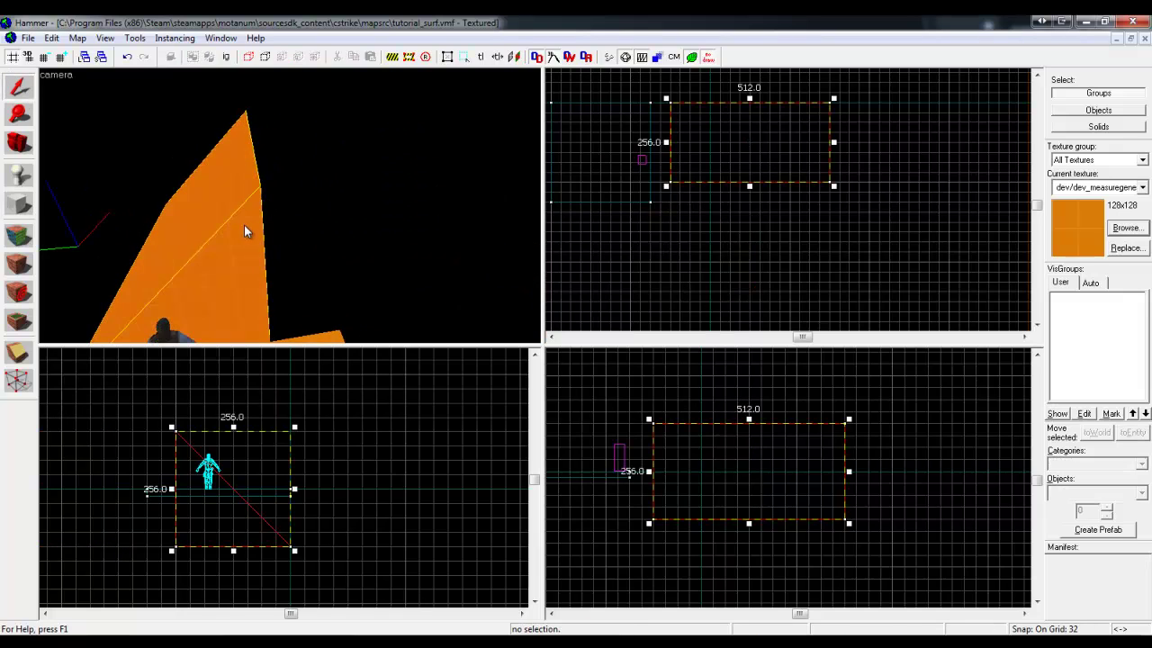
{"action": "left_click", "coordinate": [359, 171]}
{"action": "key", "text": "z"}
{"action": "key", "text": "w"}
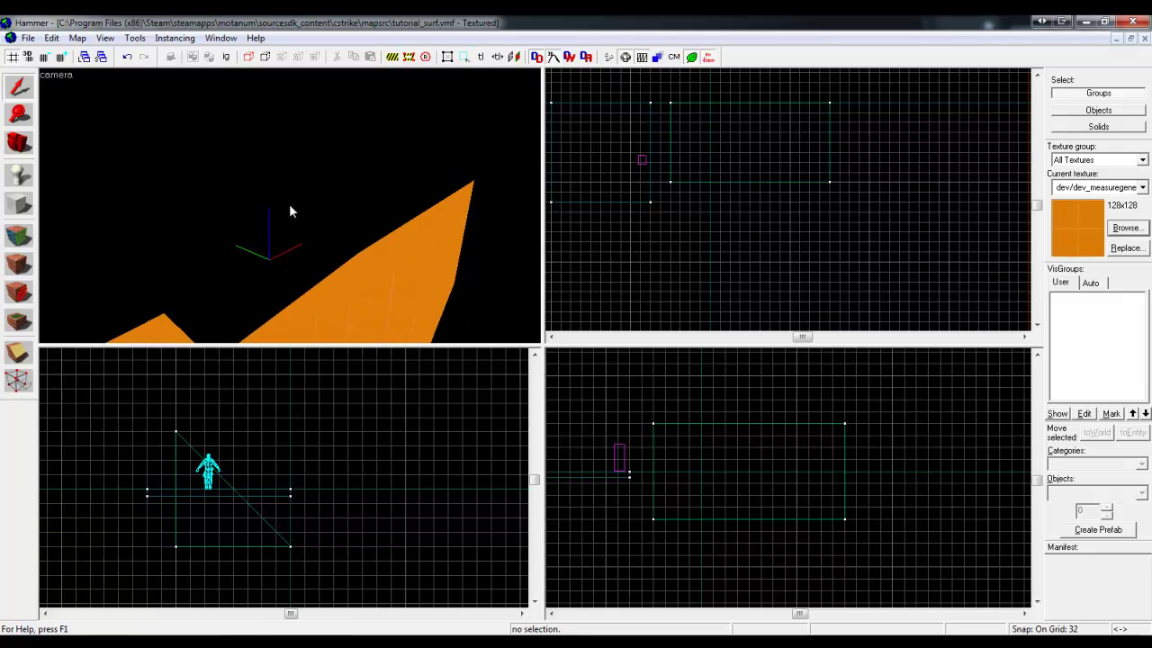
{"action": "left_click", "coordinate": [288, 204]}
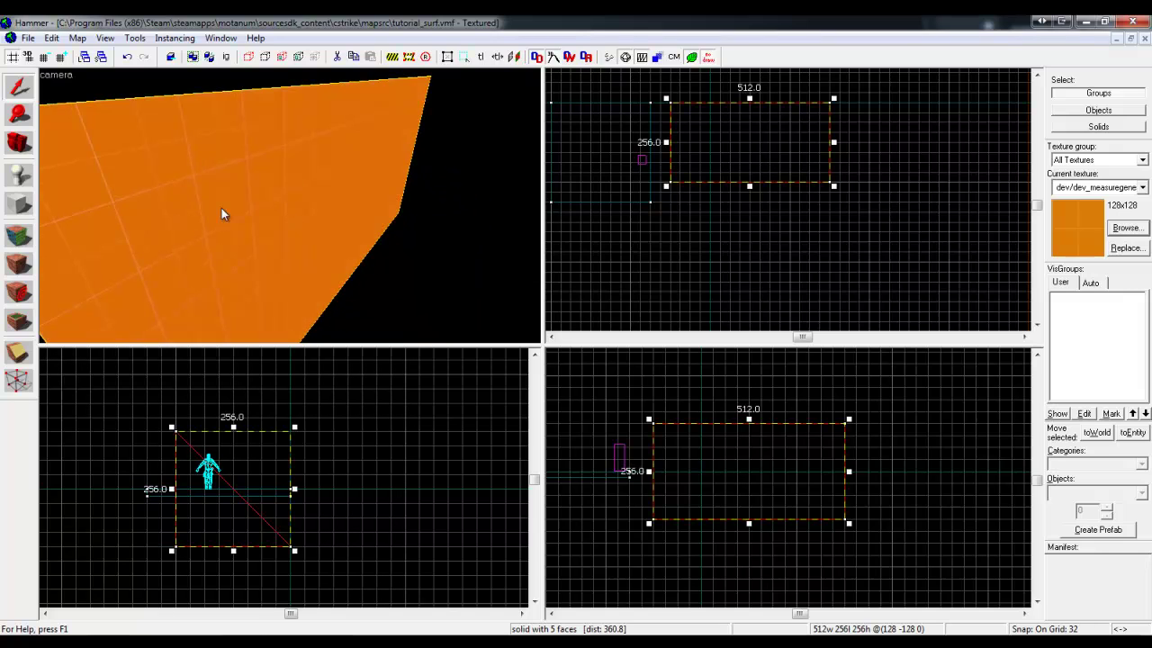
{"action": "key", "text": "z"}
{"action": "key", "text": "s"}
{"action": "key", "text": "z"}
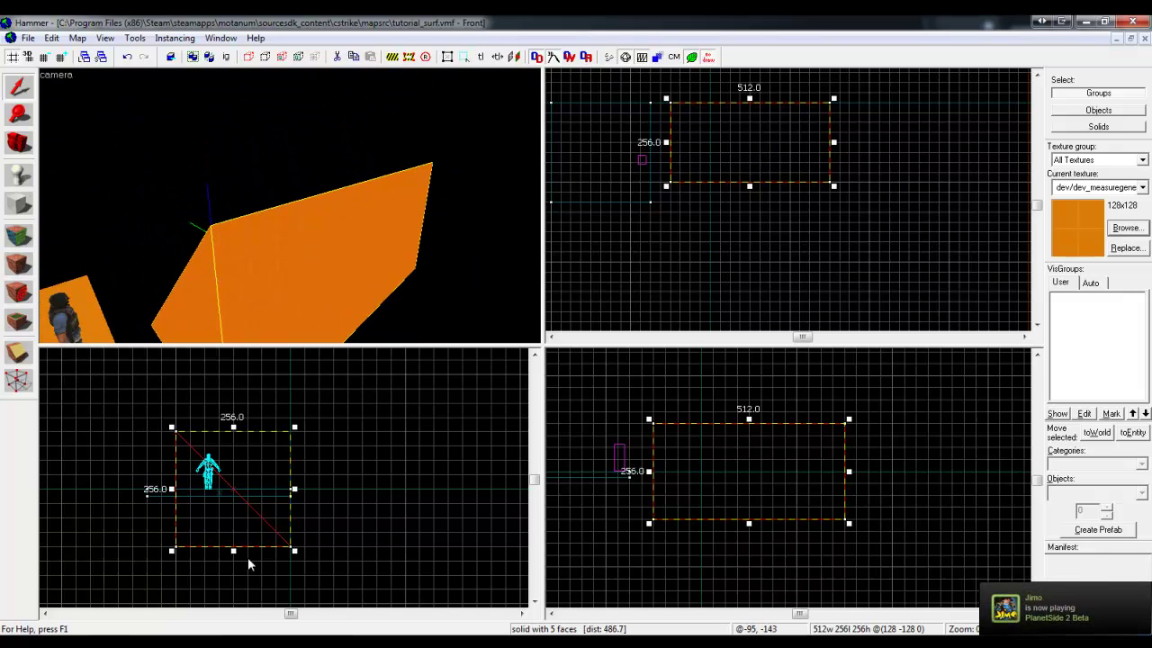
- Examine the ramp's triangular profile and its upper corner in the front view, along with its slope in the 3D view
{"action": "scroll", "coordinate": [249, 564], "scroll_direction": "down", "scroll_amount": 3}
{"action": "scroll", "coordinate": [231, 526], "scroll_direction": "up", "scroll_amount": 2}
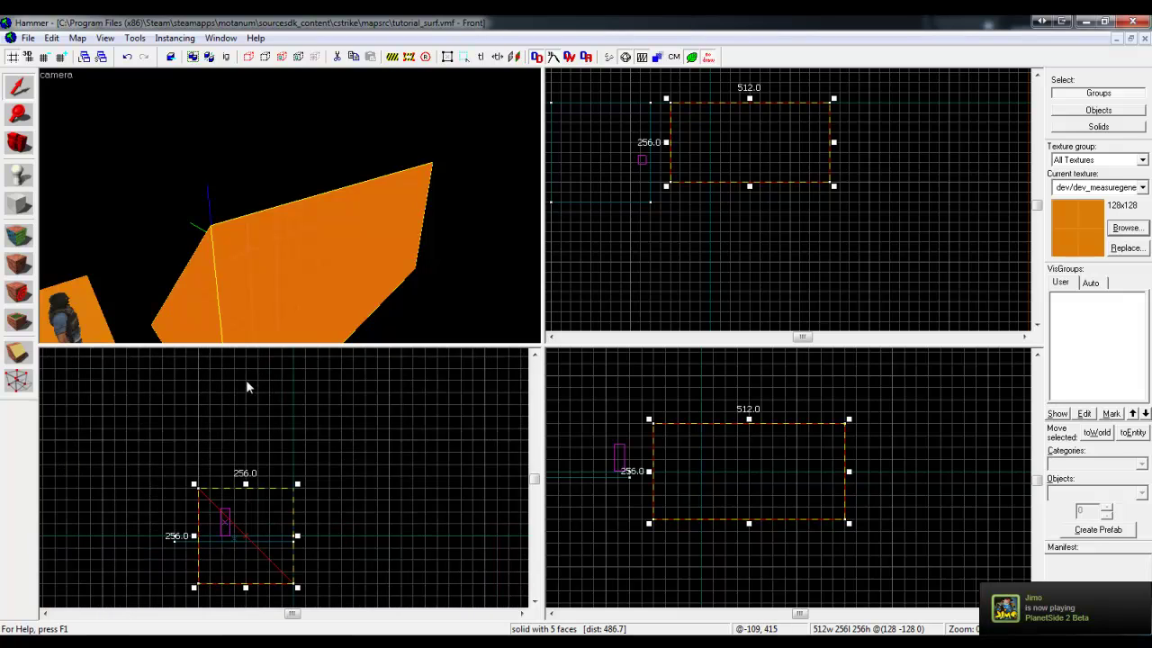
{"action": "key", "text": "z"}
{"action": "key", "text": "w"}
{"action": "key", "text": "z"}
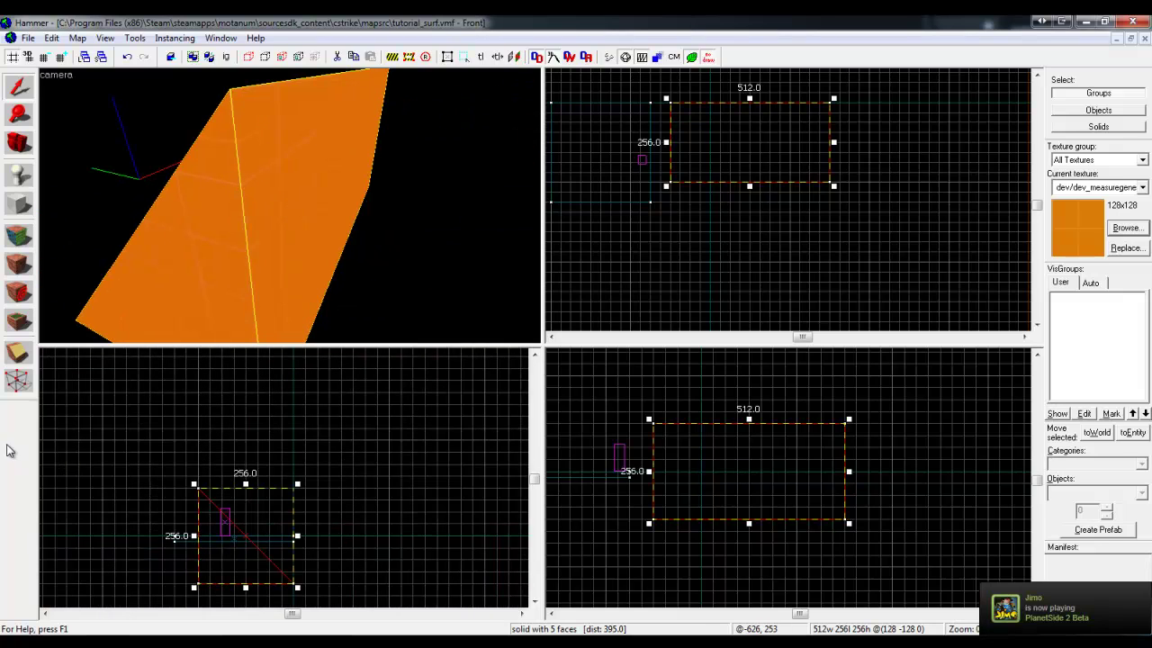
{"action": "scroll", "coordinate": [168, 481], "scroll_direction": "up", "scroll_amount": 5}
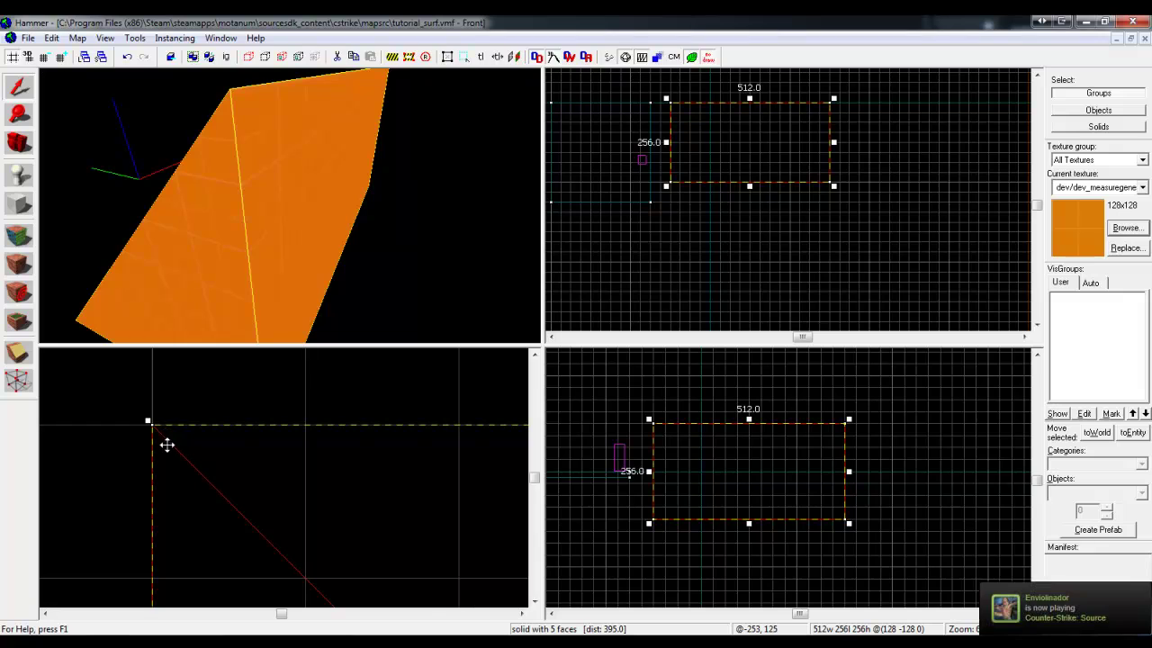
{"action": "scroll", "coordinate": [198, 441], "scroll_direction": "down", "scroll_amount": 3}
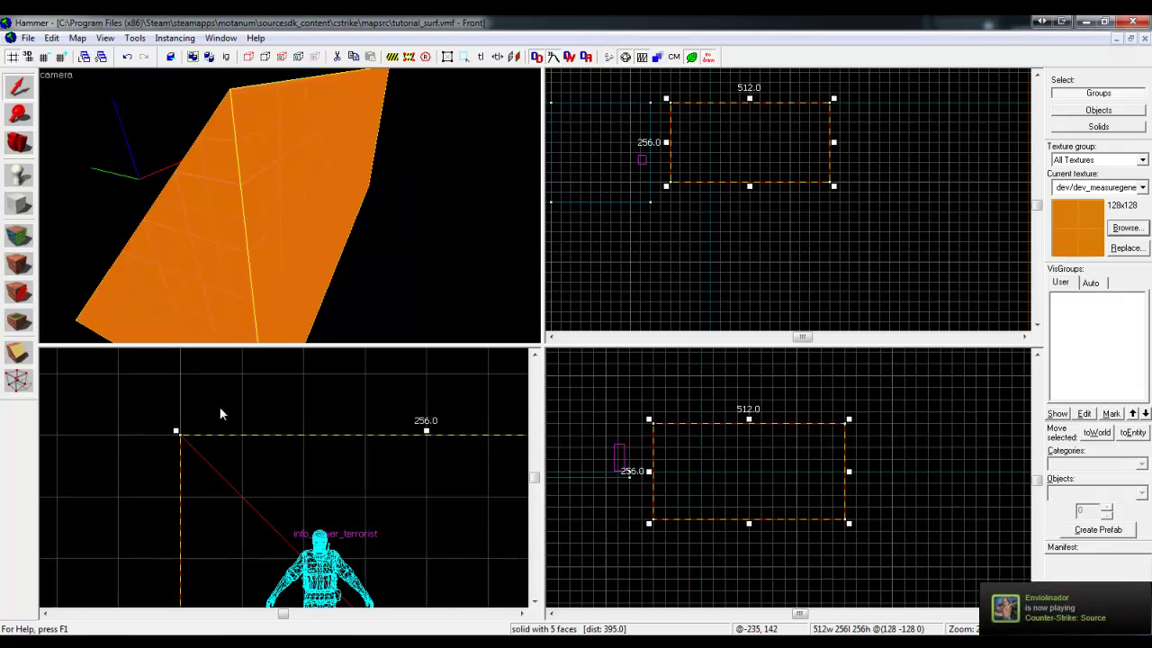
- With the Vertex tool, try moving the ramp's lower outer vertices 32 units inward in the front view, and move them back
{"action": "left_click", "coordinate": [17, 380]}
{"action": "scroll", "coordinate": [172, 414], "scroll_direction": "down", "scroll_amount": 5}
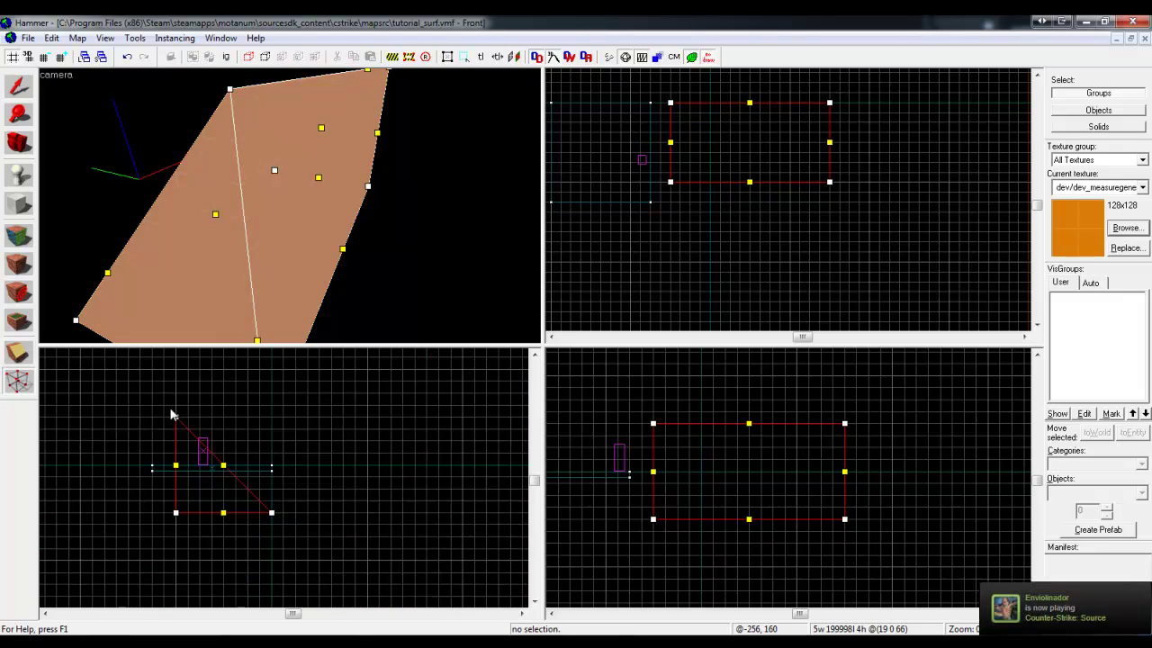
{"action": "scroll", "coordinate": [261, 517], "scroll_direction": "up", "scroll_amount": 1}
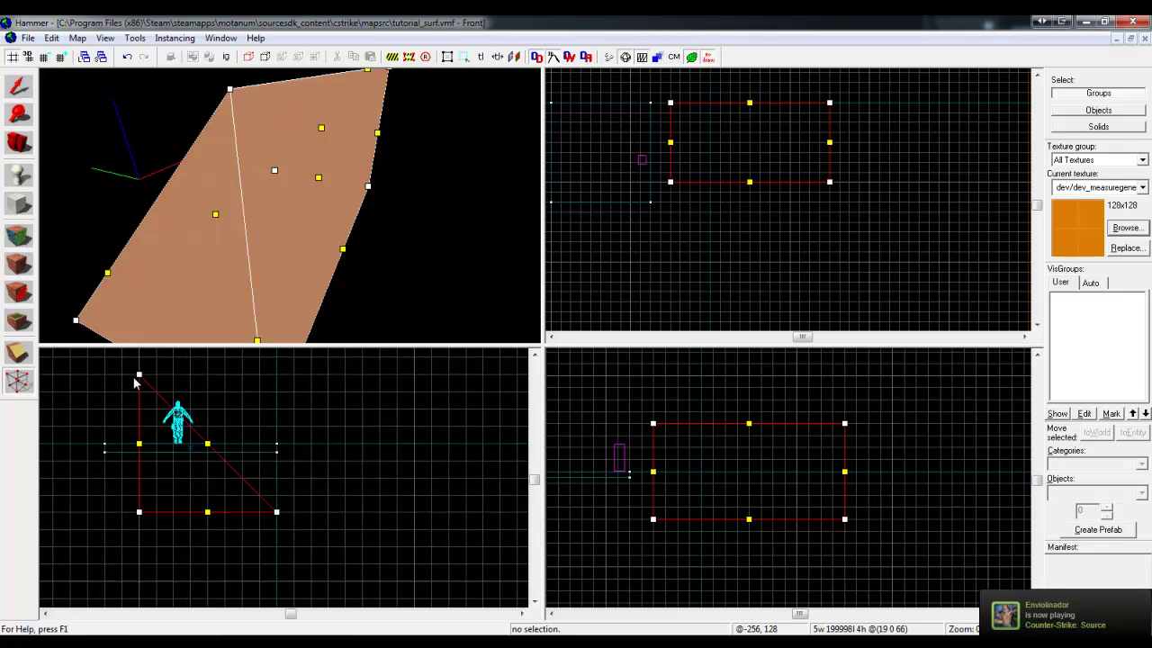
{"action": "mouse_move", "coordinate": [138, 372]}
{"action": "left_mouse_down"}
{"action": "mouse_move", "coordinate": [138, 358]}
{"action": "mouse_move", "coordinate": [138, 373]}
{"action": "left_mouse_up"}
{"action": "left_click_drag", "start_coordinate": [275, 511], "coordinate": [258, 510]}
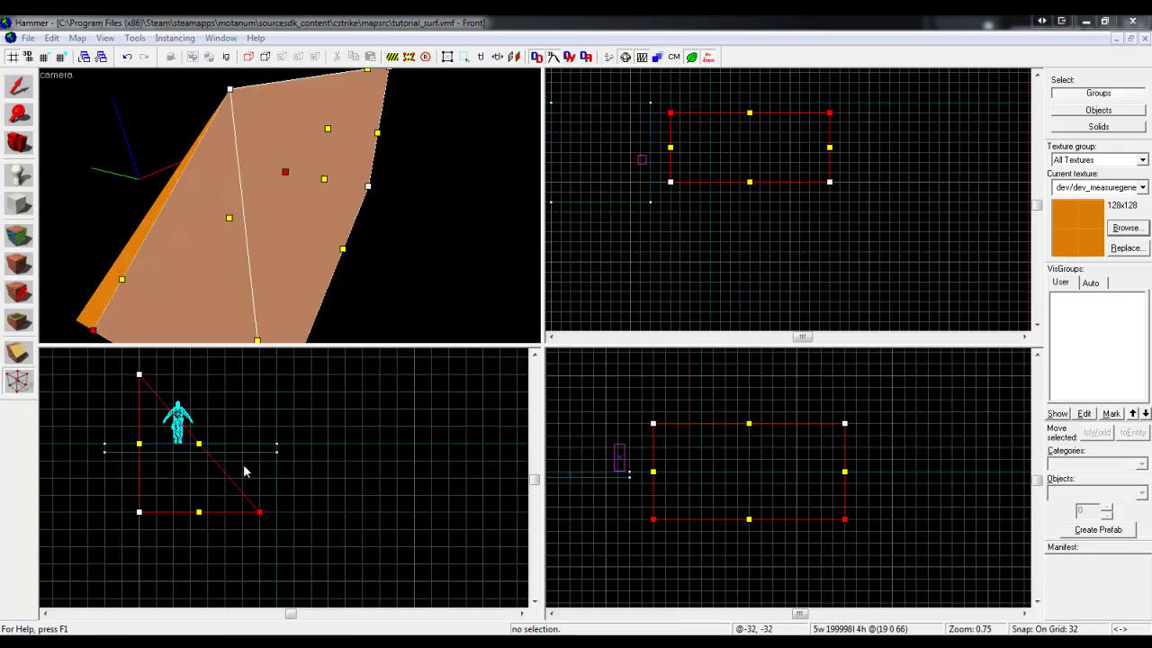
{"action": "left_click_drag", "start_coordinate": [260, 512], "coordinate": [275, 515]}
- Turn the 3D view to the ramp's slope and move its lower outer vertices 32 units inward in the front view
{"action": "key", "text": "z"}
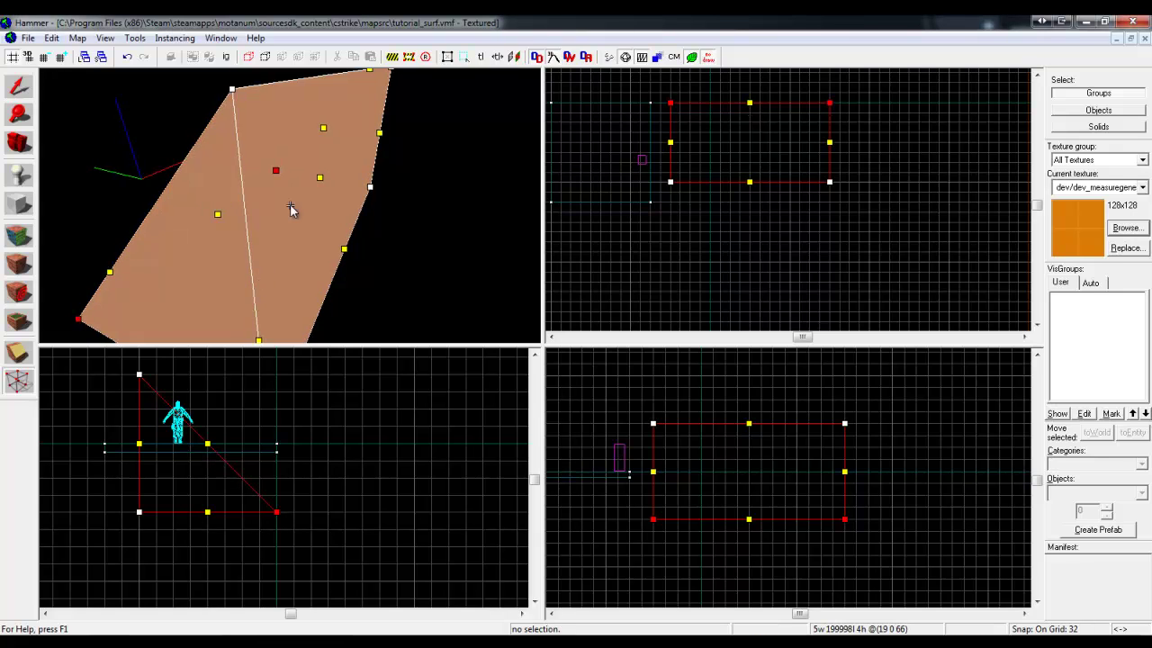
{"action": "key", "text": "a"}
{"action": "key", "text": "a"}
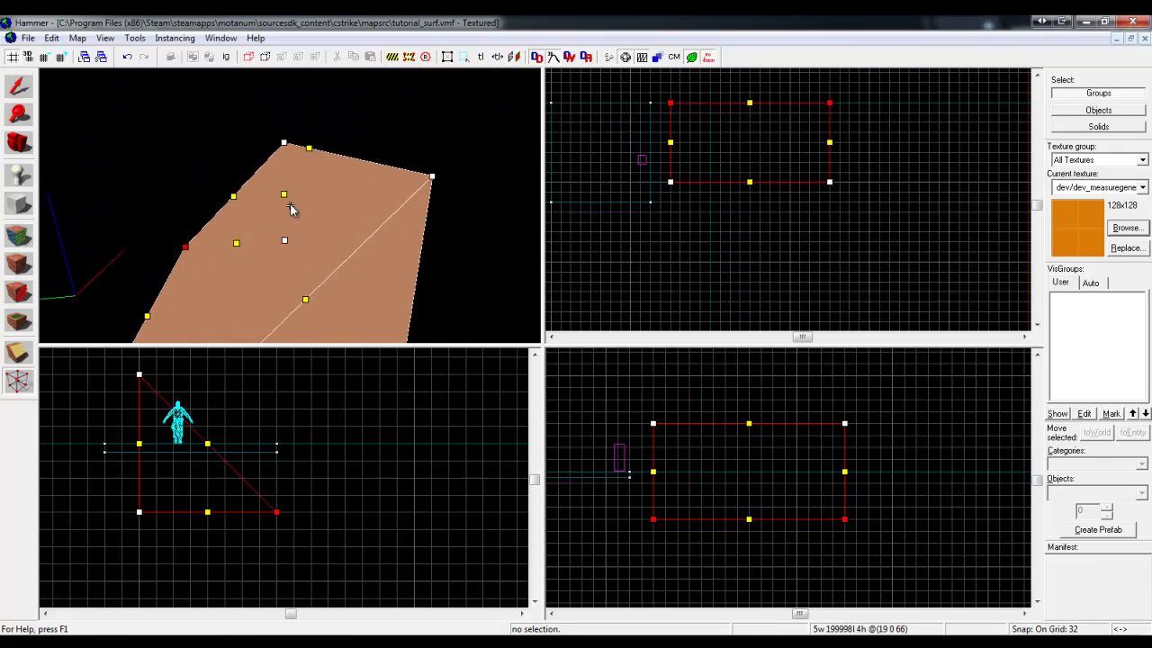
{"action": "key", "text": "z"}
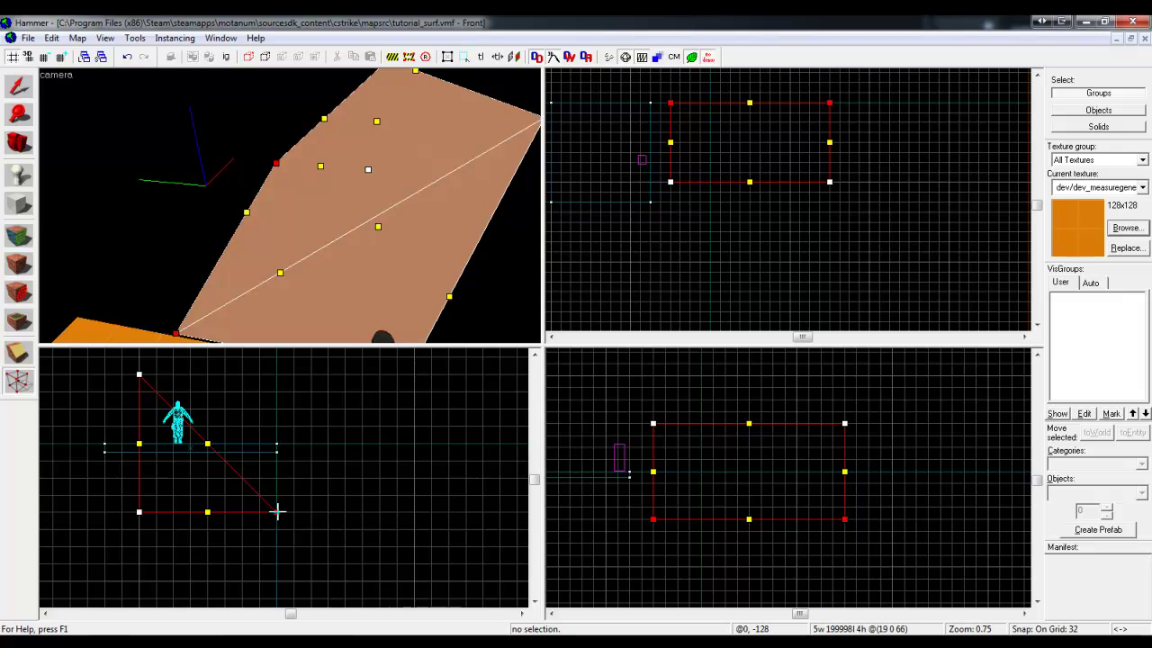
{"action": "left_click_drag", "start_coordinate": [277, 511], "coordinate": [263, 512]}
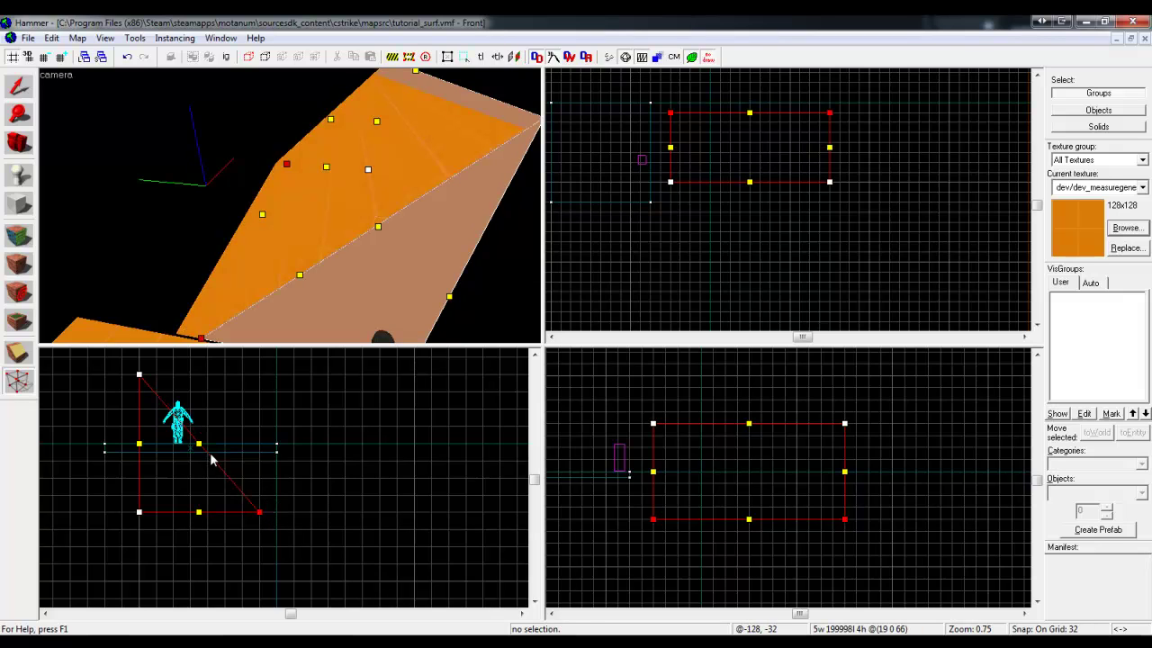
- View the steepened ramp from farther back in the 3D view and select it with the Selection tool
{"action": "key", "text": "z"}
{"action": "key", "text": "s"}
{"action": "key", "text": "z"}
{"action": "left_click", "coordinate": [18, 88]}
{"action": "left_click", "coordinate": [253, 191]}
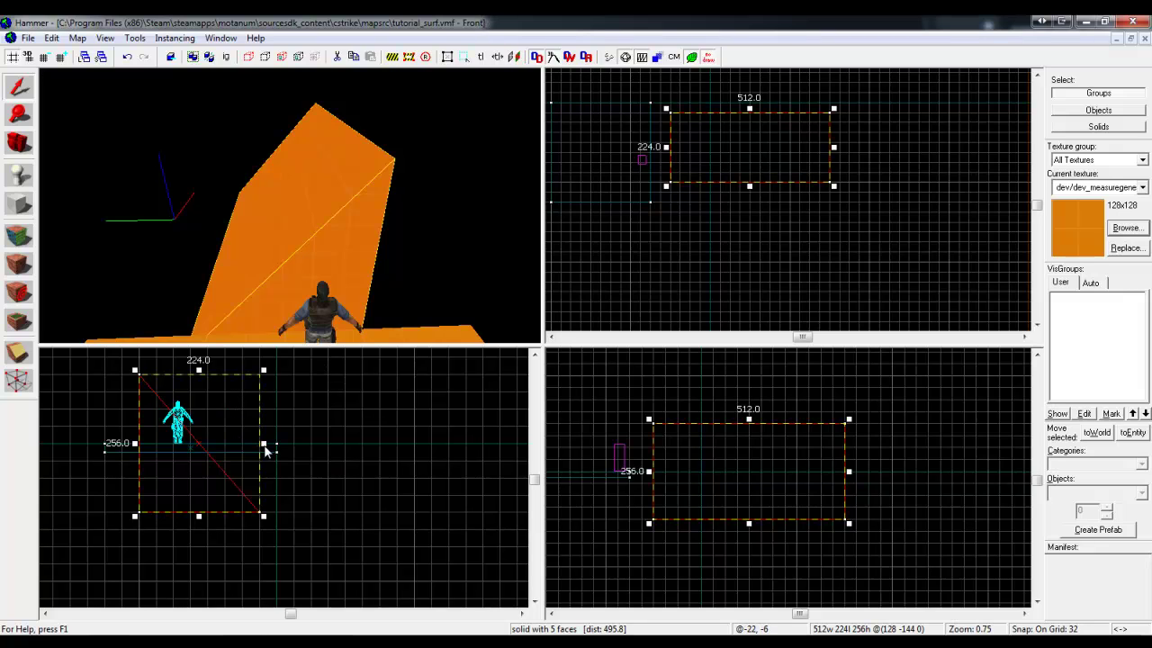
- Resize the ramp in the front view to 256 units wide and 288 units tall
{"action": "left_click_drag", "start_coordinate": [265, 450], "coordinate": [287, 451]}
{"action": "scroll", "coordinate": [207, 501], "scroll_direction": "down", "scroll_amount": 3}
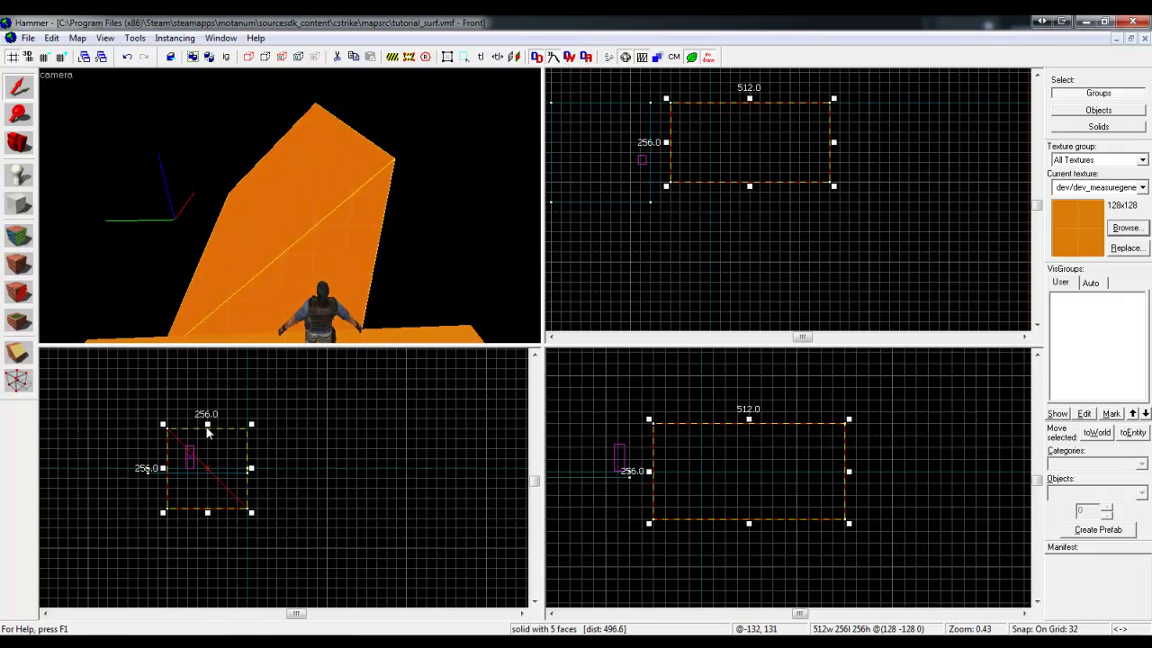
{"action": "left_click_drag", "start_coordinate": [208, 430], "coordinate": [208, 419]}
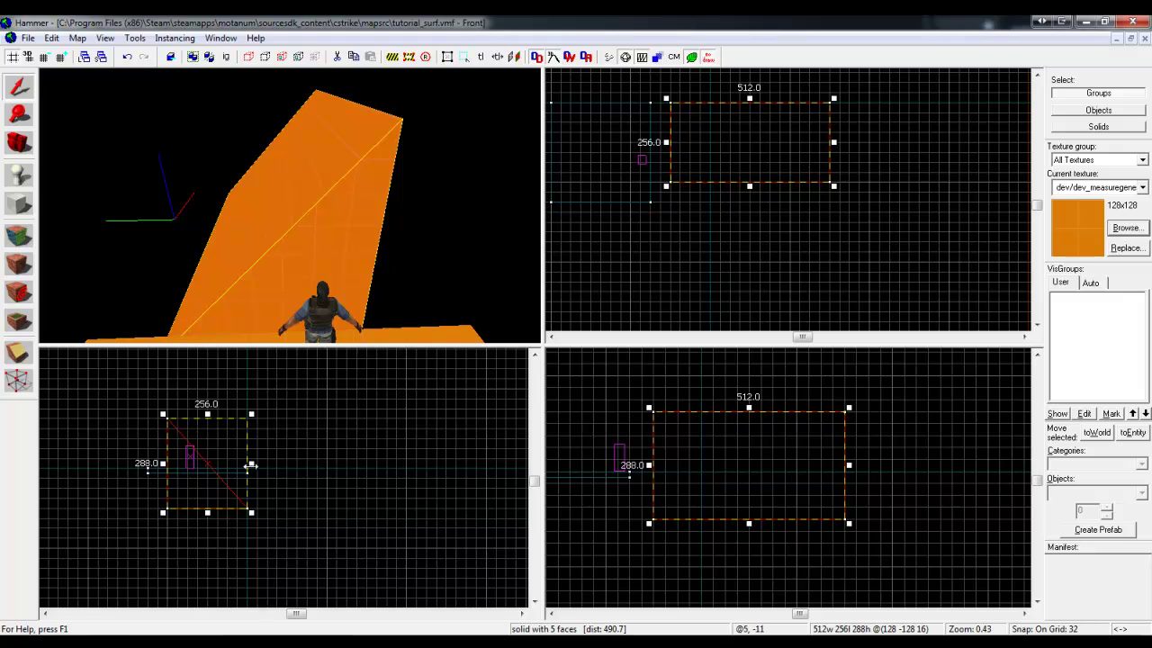
{"action": "mouse_move", "coordinate": [251, 413]}
{"action": "left_mouse_down"}
{"action": "mouse_move", "coordinate": [206, 482]}
{"action": "mouse_move", "coordinate": [211, 532]}
{"action": "mouse_move", "coordinate": [223, 428]}
{"action": "left_mouse_up"}
- Copy the ramp 384 units straight up in the front view, then view the copy in 3D and deselect it
{"action": "scroll", "coordinate": [198, 442], "scroll_direction": "up", "scroll_amount": 3}
{"action": "scroll", "coordinate": [249, 419], "scroll_direction": "down", "scroll_amount": 2}
{"action": "scroll", "coordinate": [231, 432], "scroll_direction": "up", "scroll_amount": 3}
{"action": "scroll", "coordinate": [228, 436], "scroll_direction": "down", "scroll_amount": 2}
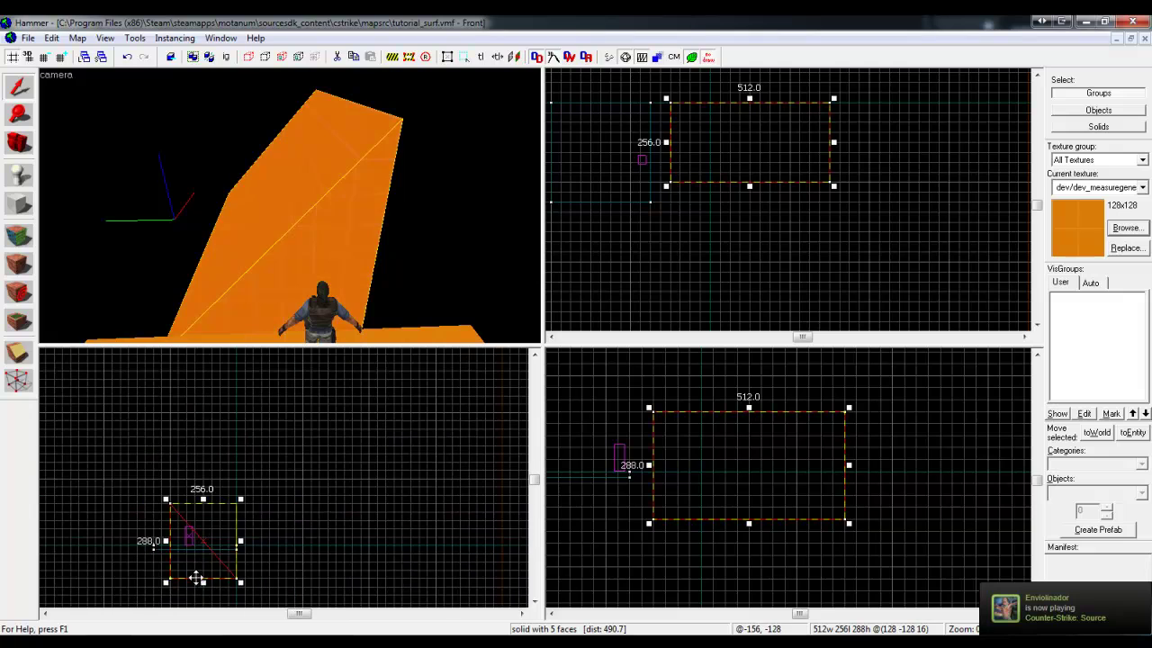
{"action": "left_click_drag", "start_coordinate": [206, 562], "coordinate": [205, 467]}
{"action": "key", "text": "z"}
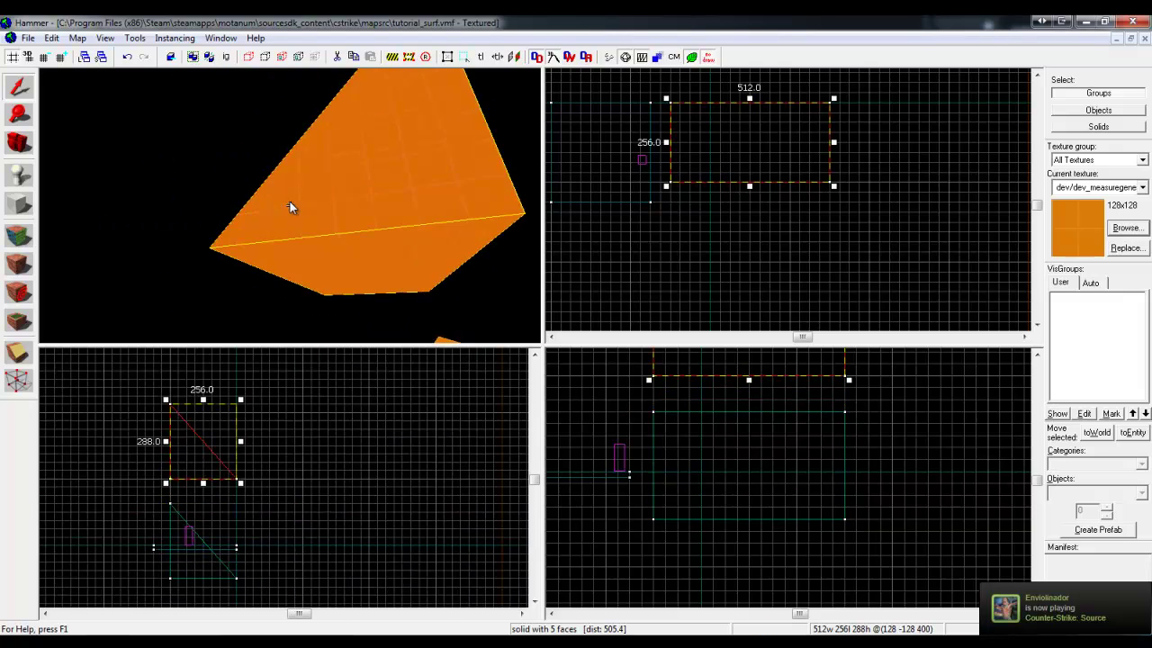
{"action": "key", "text": "z"}
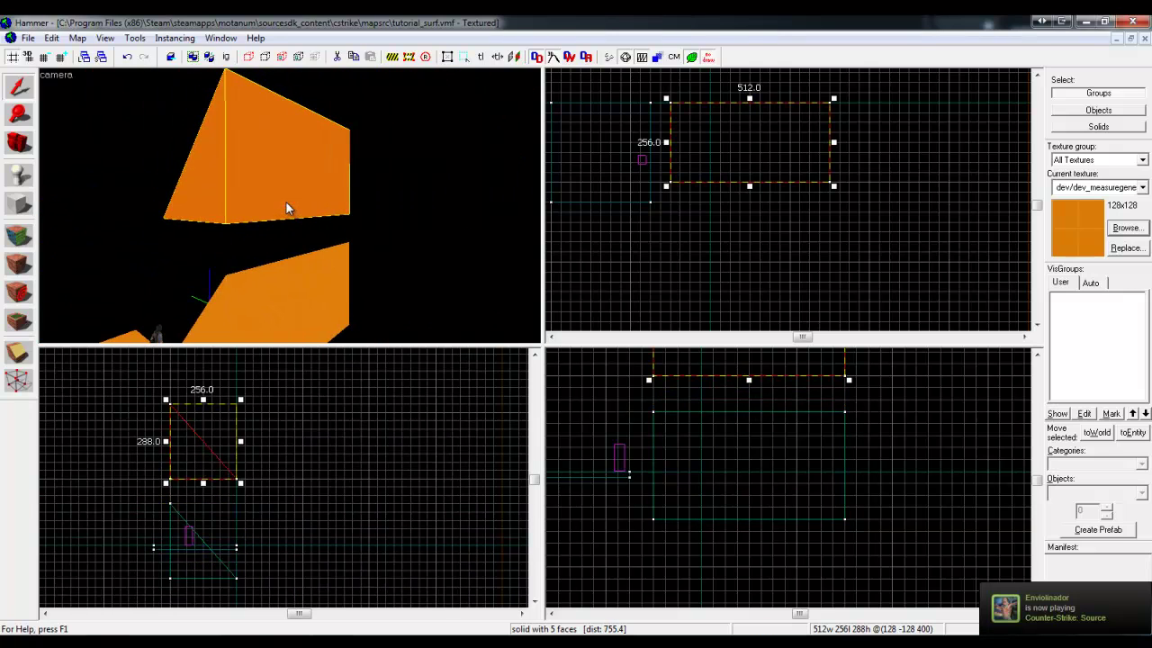
{"action": "left_click", "coordinate": [400, 199]}
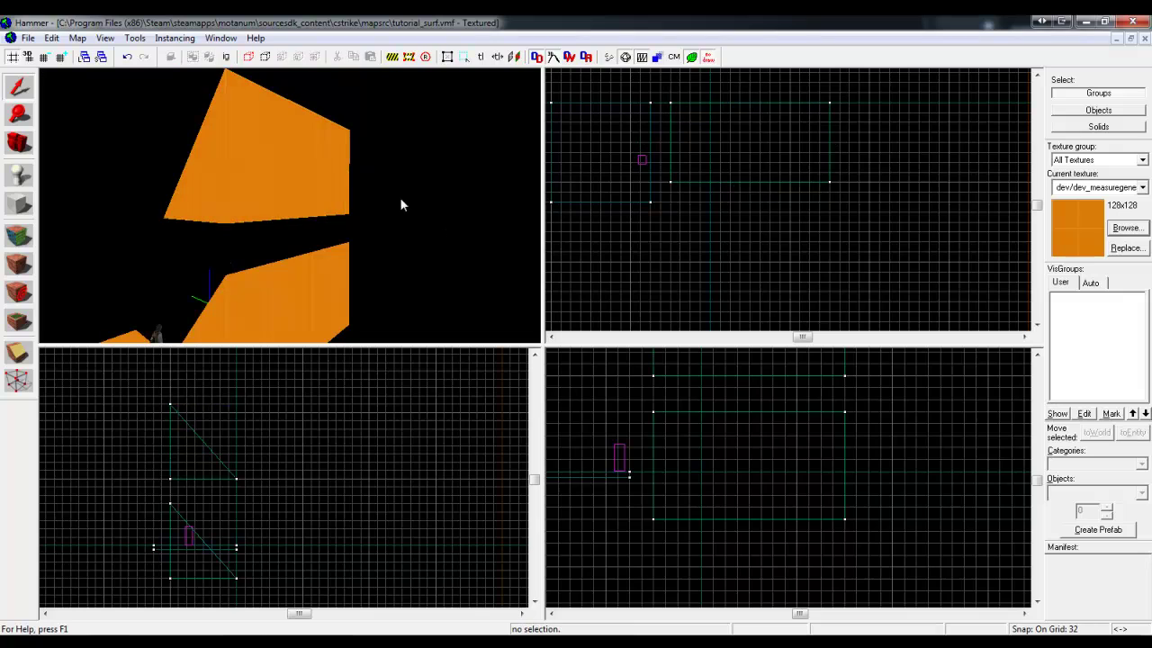
- Select the original lower ramp and move it 160 units down in the side view
{"action": "left_click", "coordinate": [245, 163]}
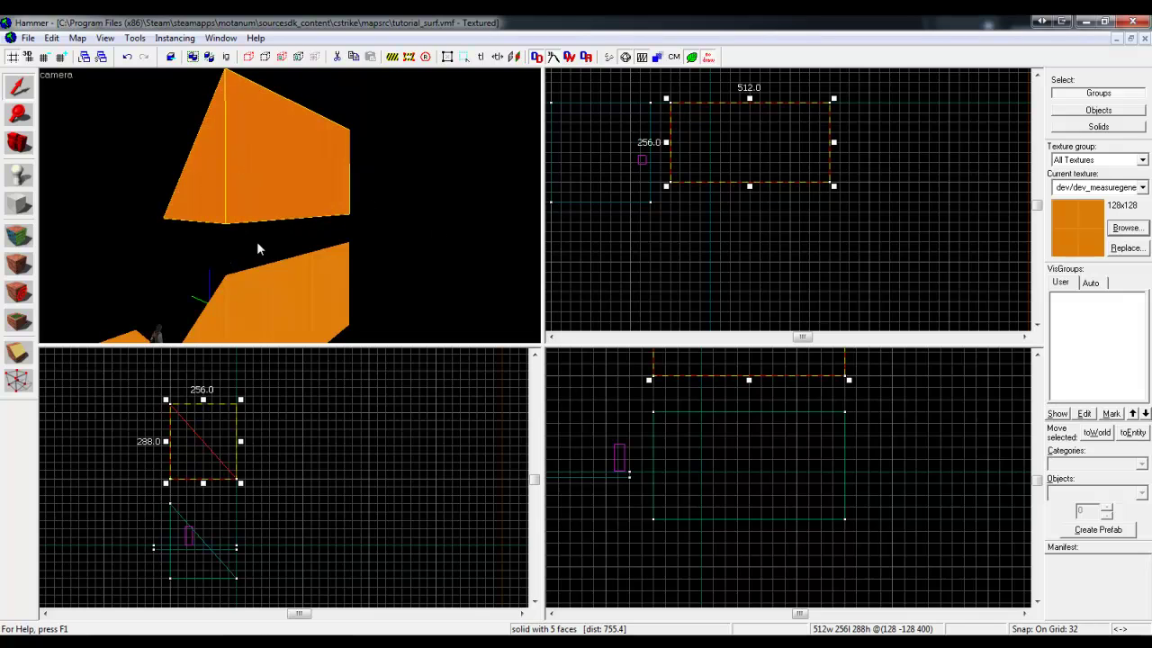
{"action": "left_click", "coordinate": [280, 297]}
{"action": "scroll", "coordinate": [213, 433], "scroll_direction": "down", "scroll_amount": 3}
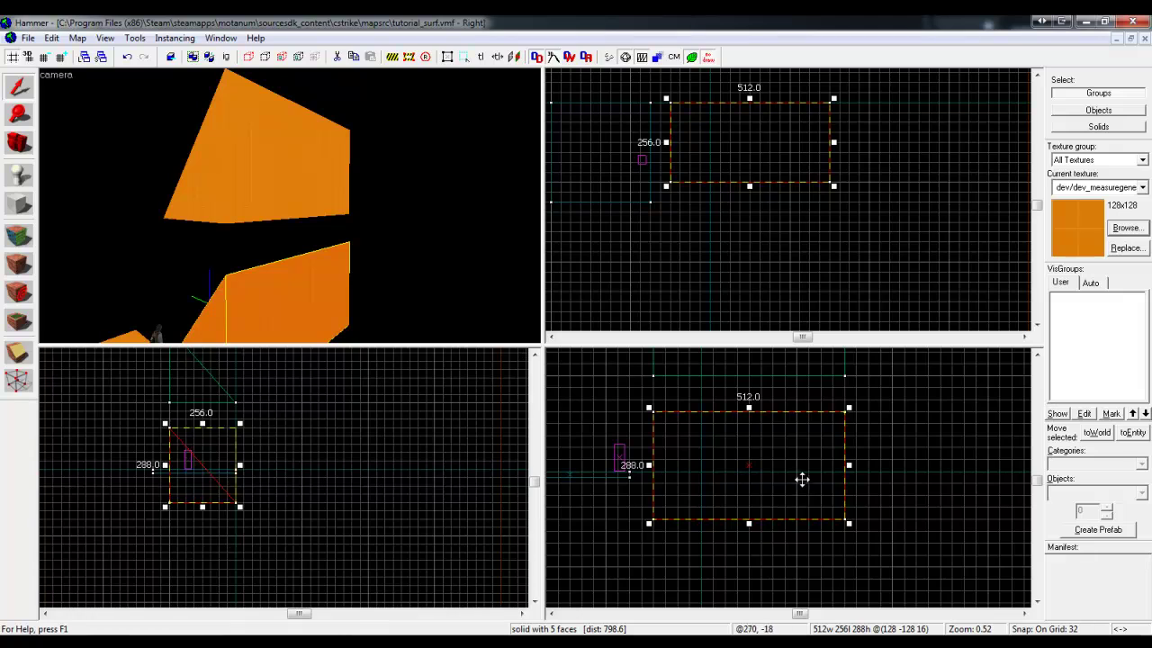
{"action": "scroll", "coordinate": [701, 514], "scroll_direction": "down", "scroll_amount": 4}
{"action": "scroll", "coordinate": [701, 514], "scroll_direction": "up", "scroll_amount": 2}
{"action": "left_click_drag", "start_coordinate": [689, 411], "coordinate": [697, 453]}
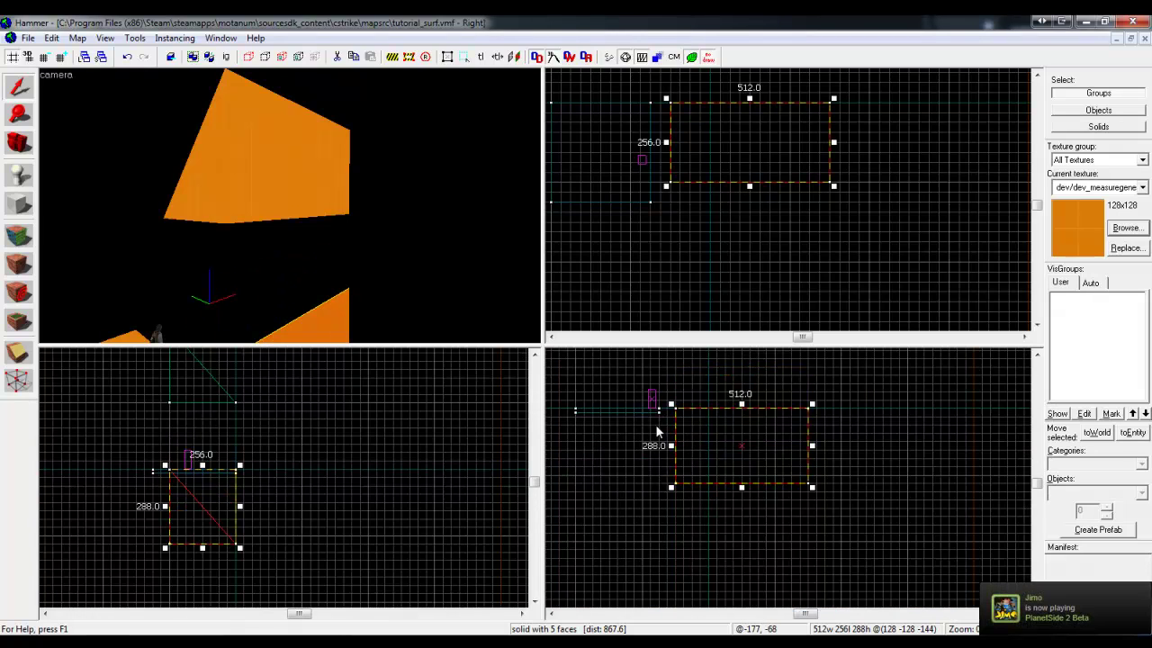
- Move the lower ramp another 64 units down in the front view and 128 units toward the floor in the side view
{"action": "key", "text": "z"}
{"action": "key", "text": "w"}
{"action": "key", "text": "z"}
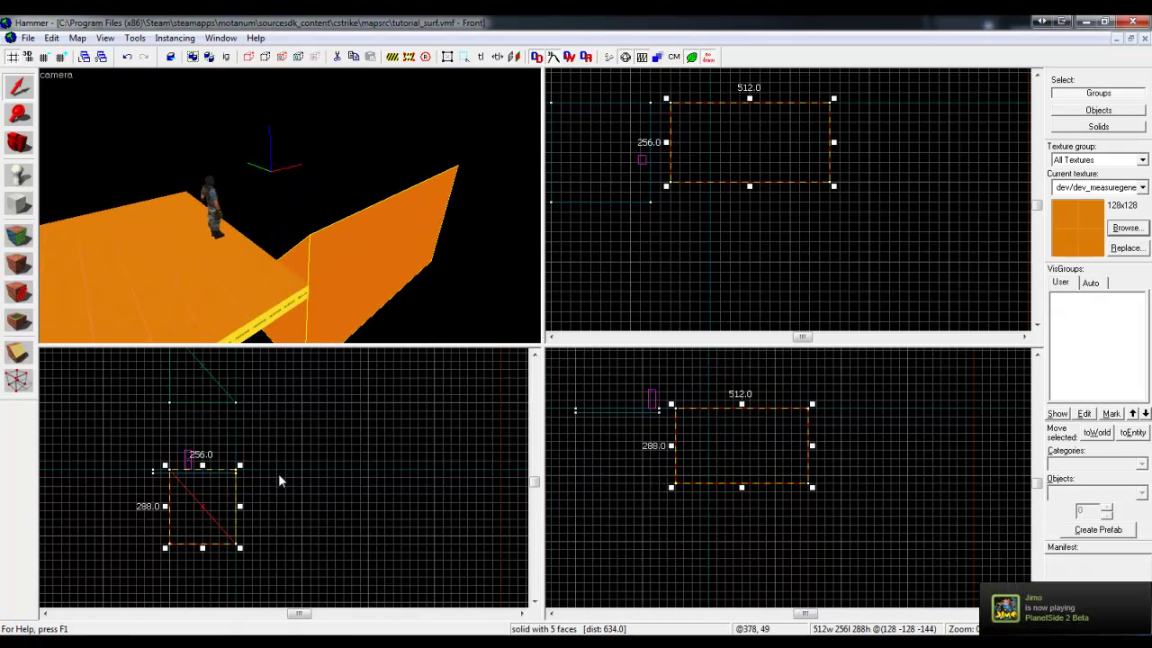
{"action": "left_click_drag", "start_coordinate": [191, 515], "coordinate": [189, 522]}
{"action": "left_click_drag", "start_coordinate": [774, 470], "coordinate": [737, 474]}
- Examine the lowered ramp's position against the floor edge and from behind the player spawn in the 3D view
{"action": "key", "text": "z"}
{"action": "key", "text": "w"}
{"action": "key", "text": "s"}
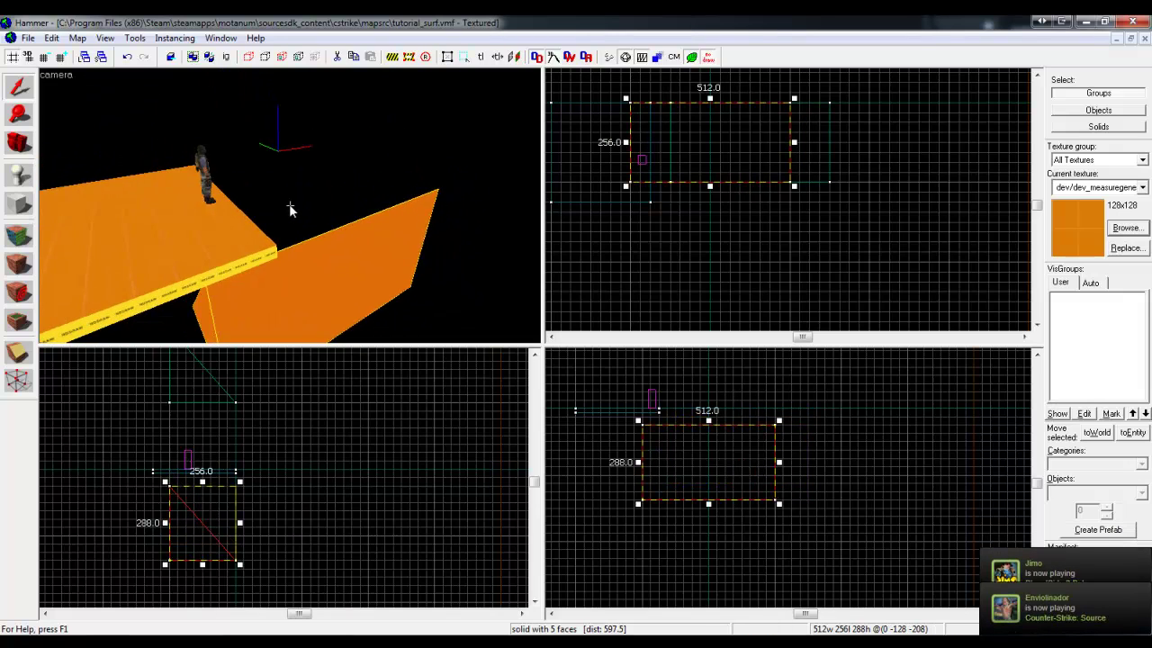
{"action": "key", "text": "z"}
{"action": "key", "text": "z"}
{"action": "key", "text": "s"}
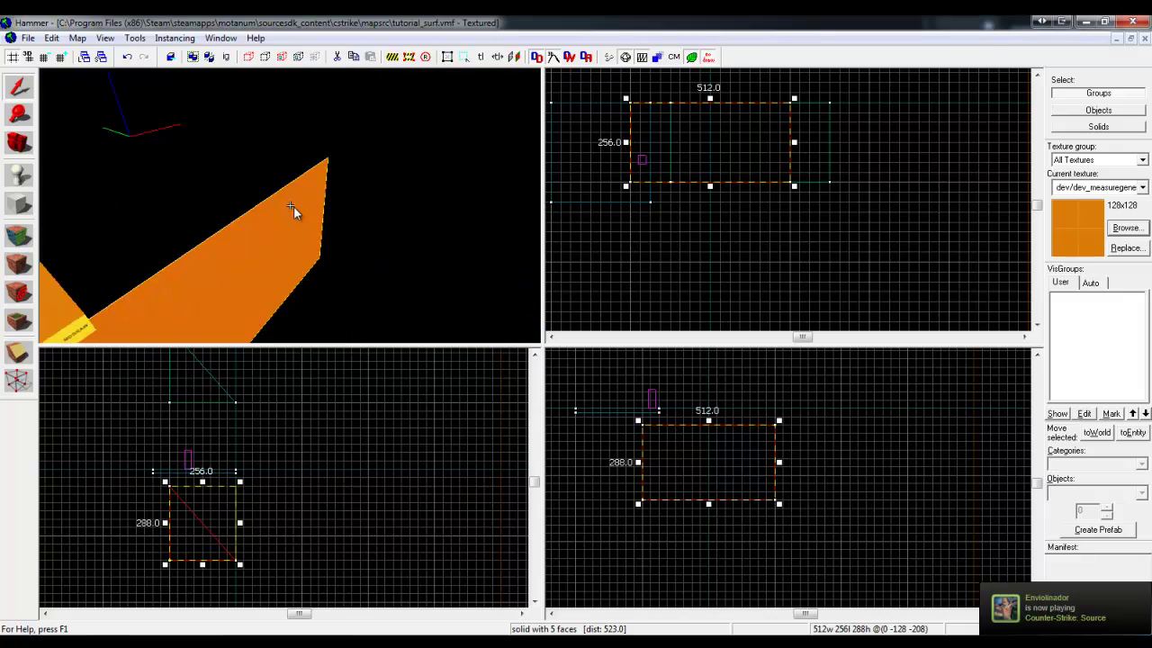
{"action": "key", "text": "z"}
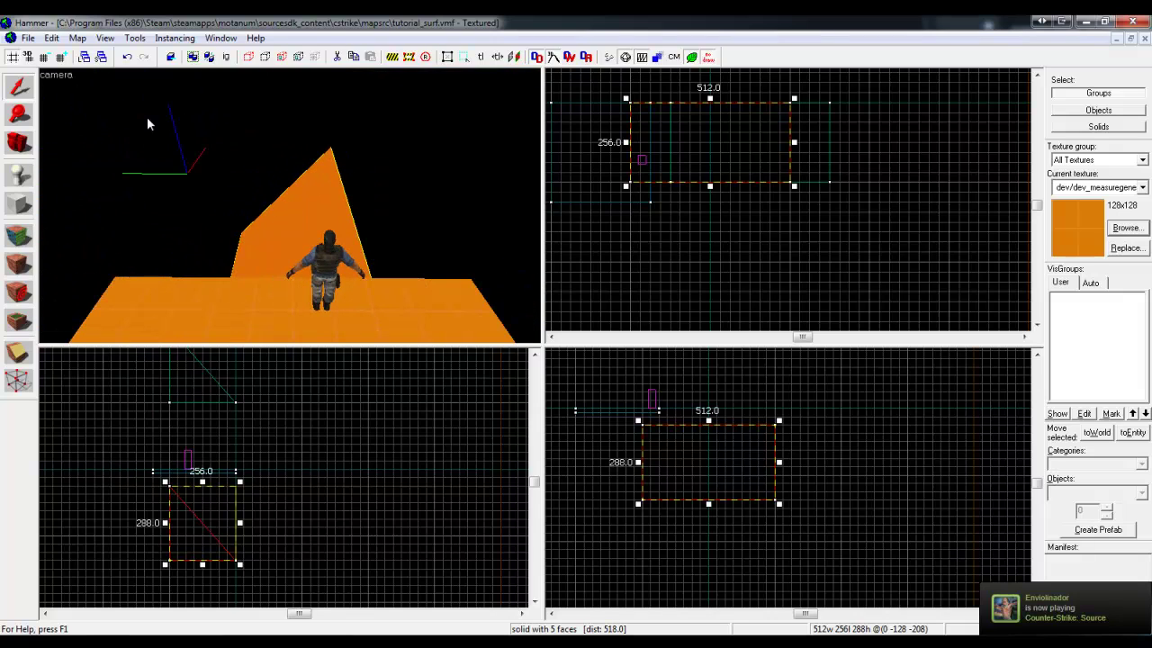
{"action": "left_click", "coordinate": [209, 41]}
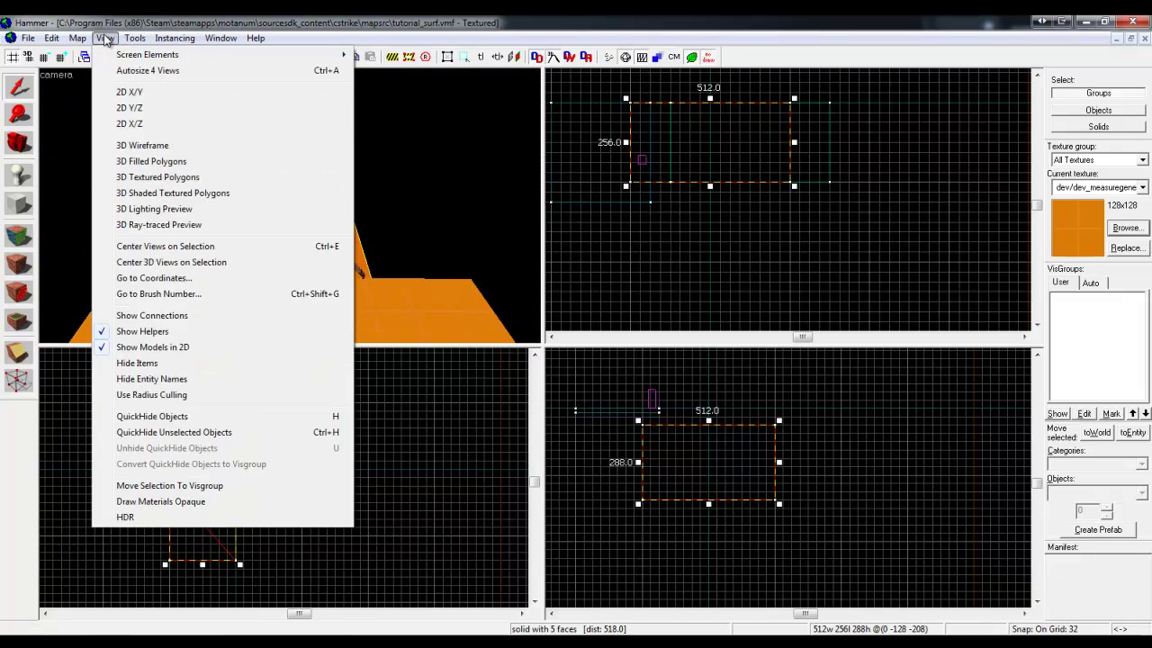
{"action": "mouse_move", "coordinate": [133, 40]}
{"action": "left_click", "coordinate": [171, 358]}
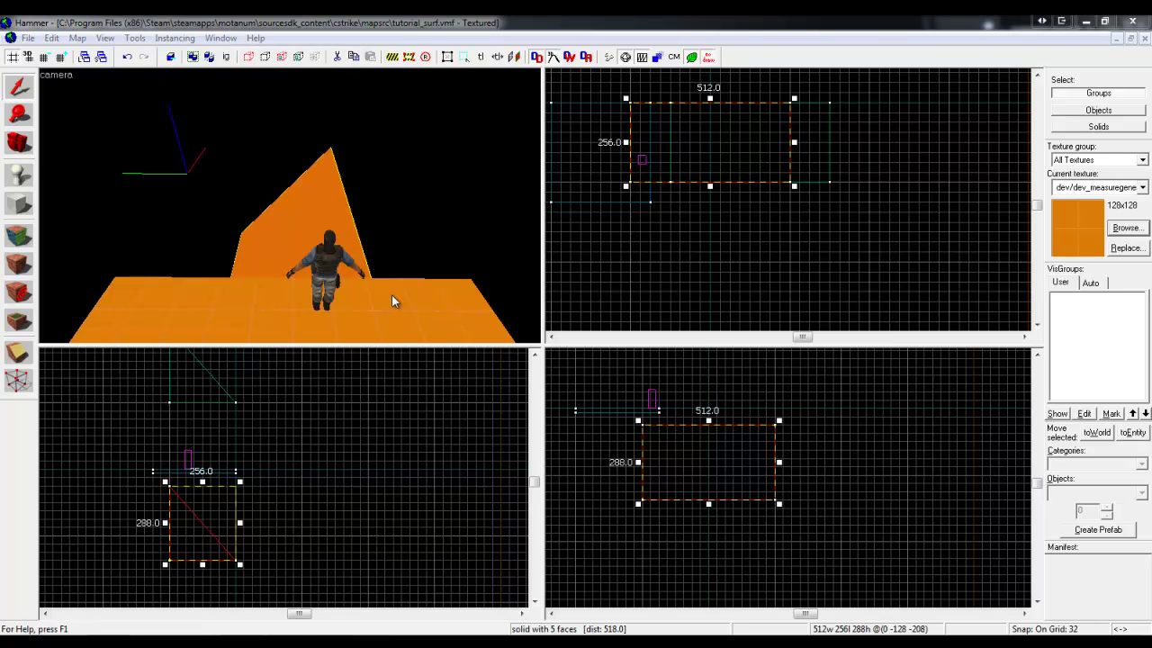
{"action": "left_click", "coordinate": [560, 175]}
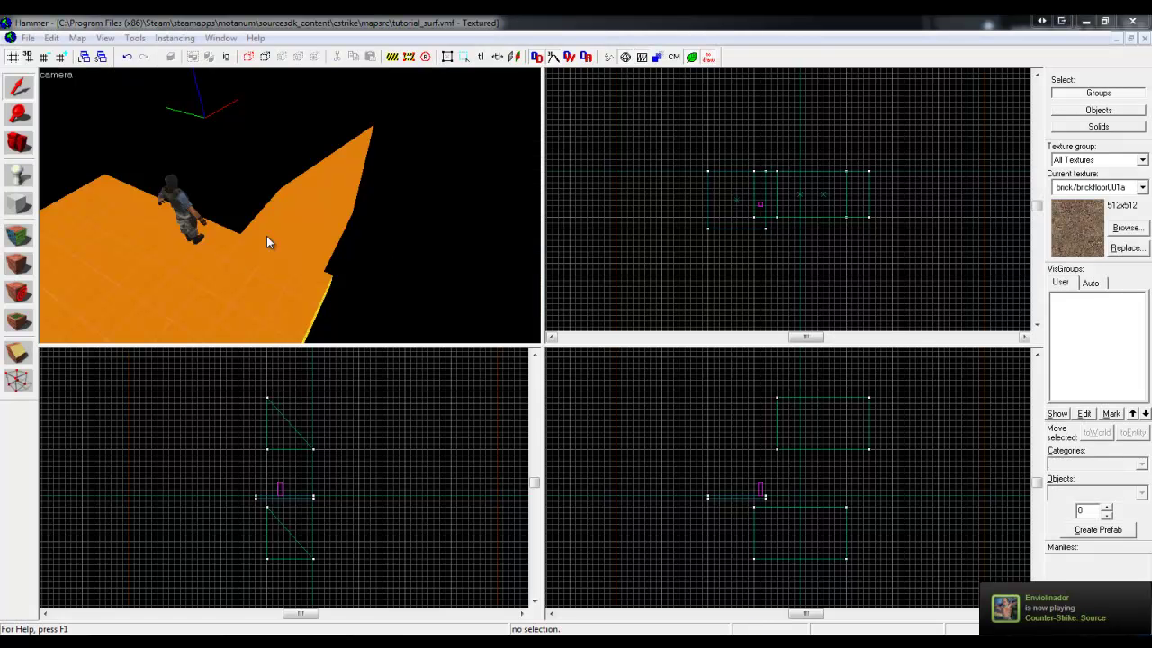
- Move the upper ramp copy clear of the lower ramp in the top view, about 384 units back and 512 units sideways
{"action": "key", "text": "z"}
{"action": "key", "text": "w"}
{"action": "key", "text": "s"}
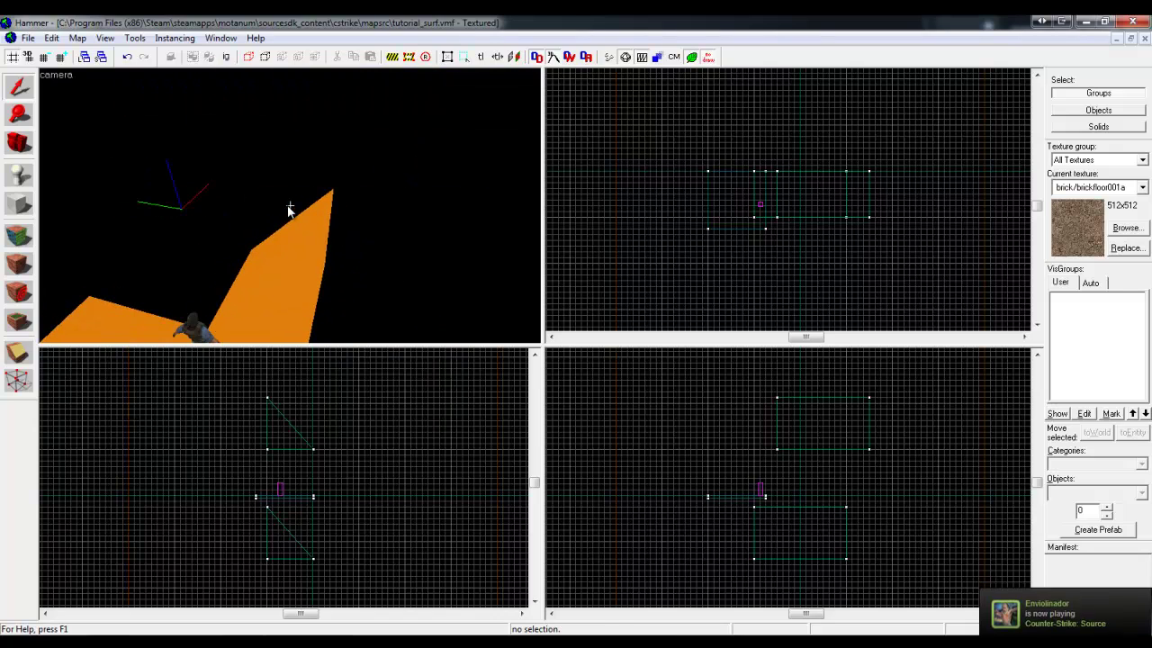
{"action": "left_click", "coordinate": [298, 239]}
{"action": "key", "text": "z"}
{"action": "key", "text": "z"}
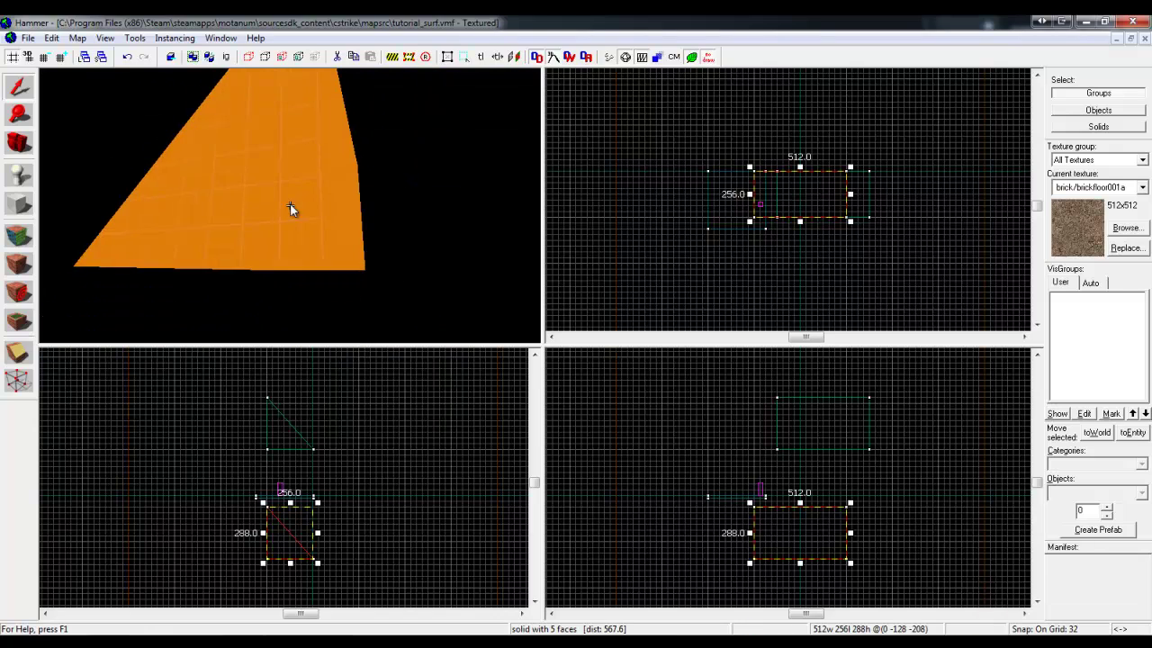
{"action": "left_click", "coordinate": [290, 208]}
{"action": "left_click_drag", "start_coordinate": [806, 190], "coordinate": [741, 101]}
{"action": "left_click", "coordinate": [732, 160]}
- Select the lower ramp, switch it to rotation handles and try rotating it in the top view
{"action": "key", "text": "z"}
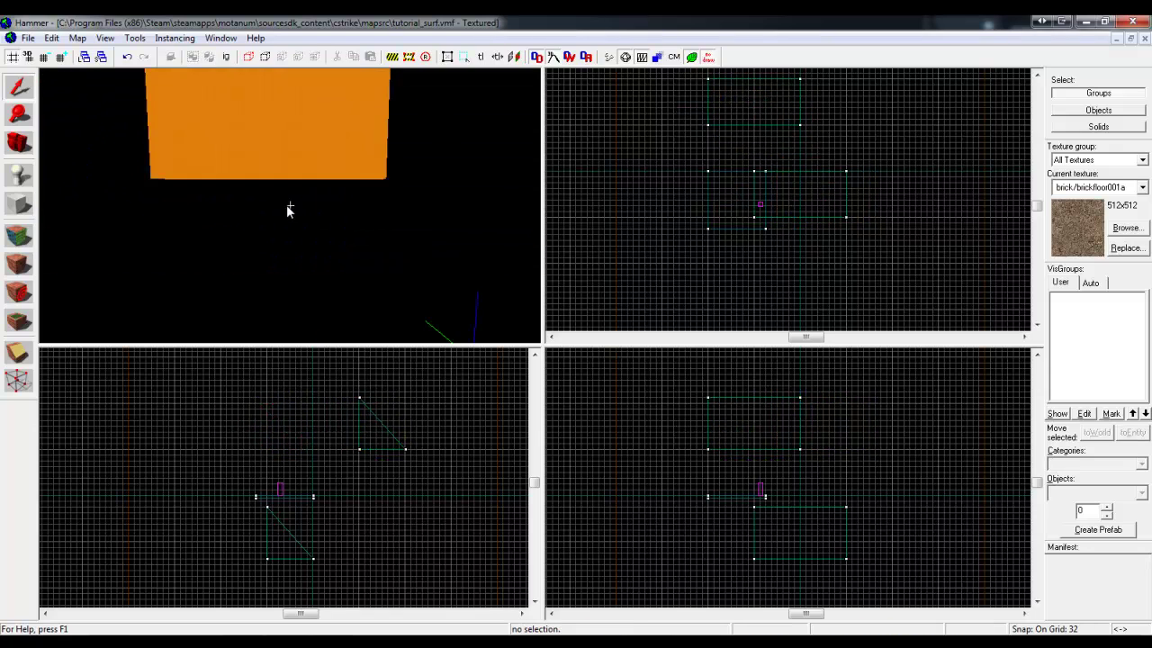
{"action": "left_click", "coordinate": [289, 208]}
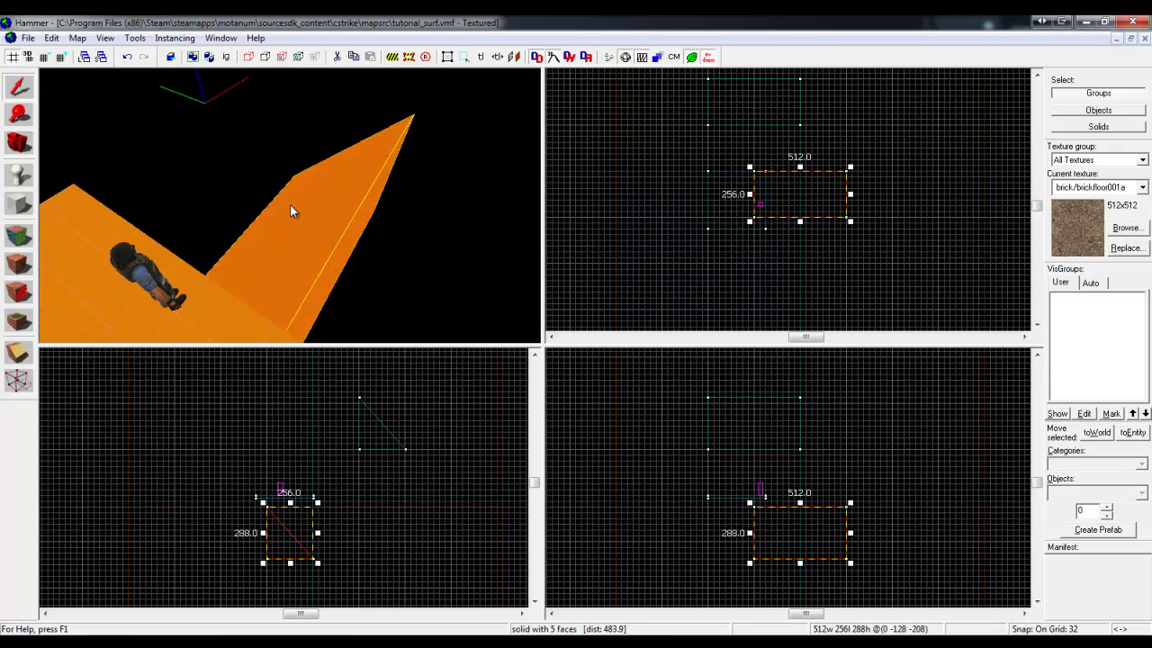
{"action": "scroll", "coordinate": [824, 177], "scroll_direction": "up", "scroll_amount": 2}
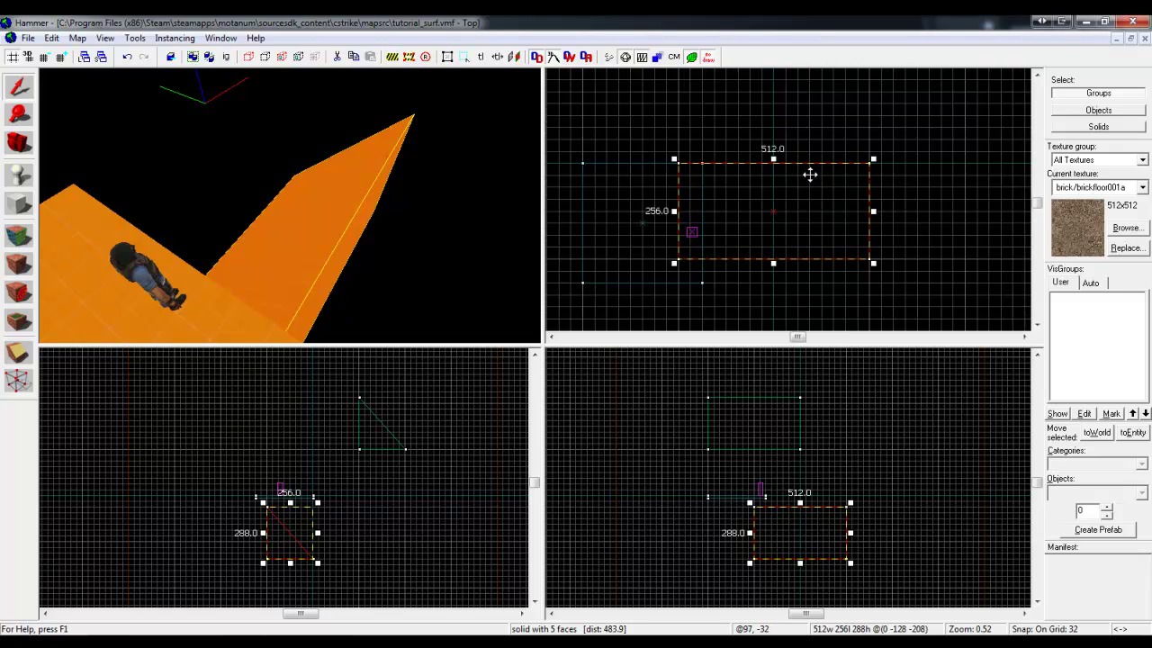
{"action": "left_click", "coordinate": [809, 175]}
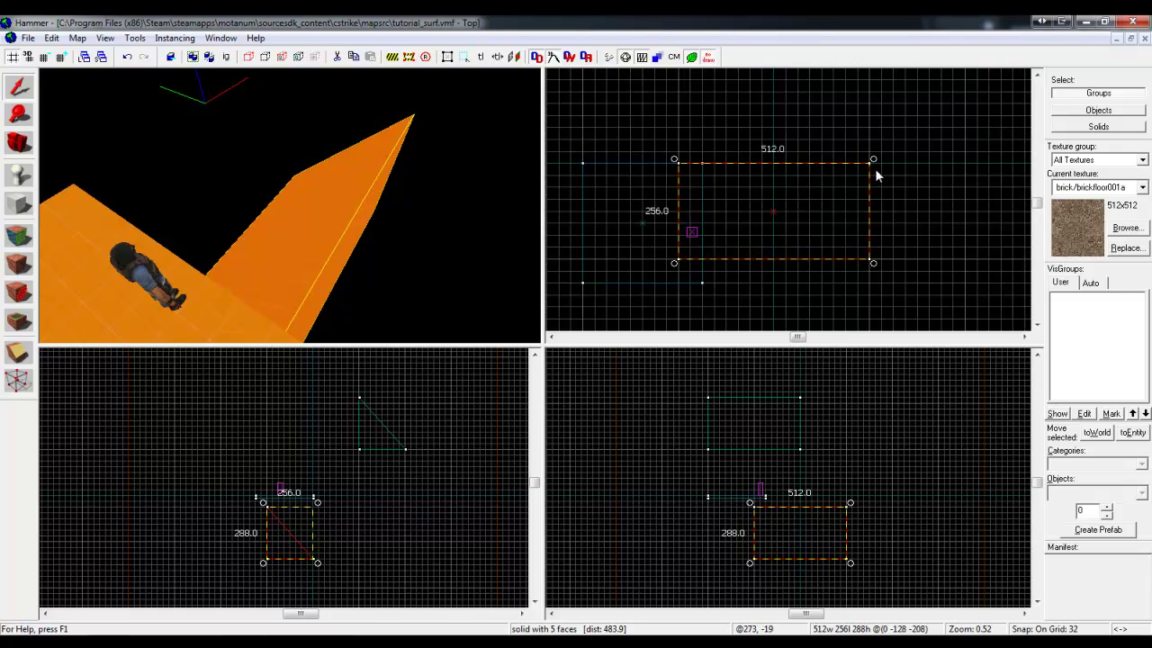
{"action": "mouse_move", "coordinate": [874, 162]}
{"action": "left_mouse_down"}
{"action": "mouse_move", "coordinate": [879, 189]}
{"action": "mouse_move", "coordinate": [859, 231]}
{"action": "mouse_move", "coordinate": [884, 170]}
{"action": "mouse_move", "coordinate": [877, 234]}
{"action": "mouse_move", "coordinate": [890, 149]}
{"action": "left_mouse_up"}
{"action": "left_click", "coordinate": [770, 297]}
{"action": "key", "text": "z"}
{"action": "key", "text": "z"}
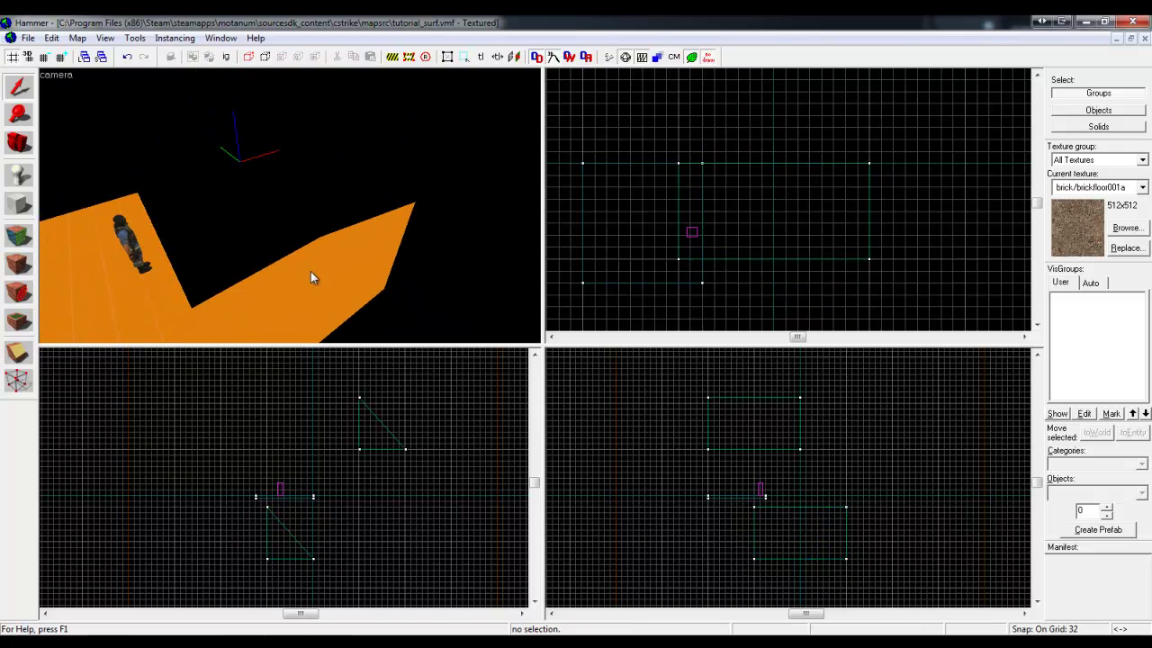
{"action": "left_click", "coordinate": [310, 272]}
{"action": "left_click", "coordinate": [860, 181]}
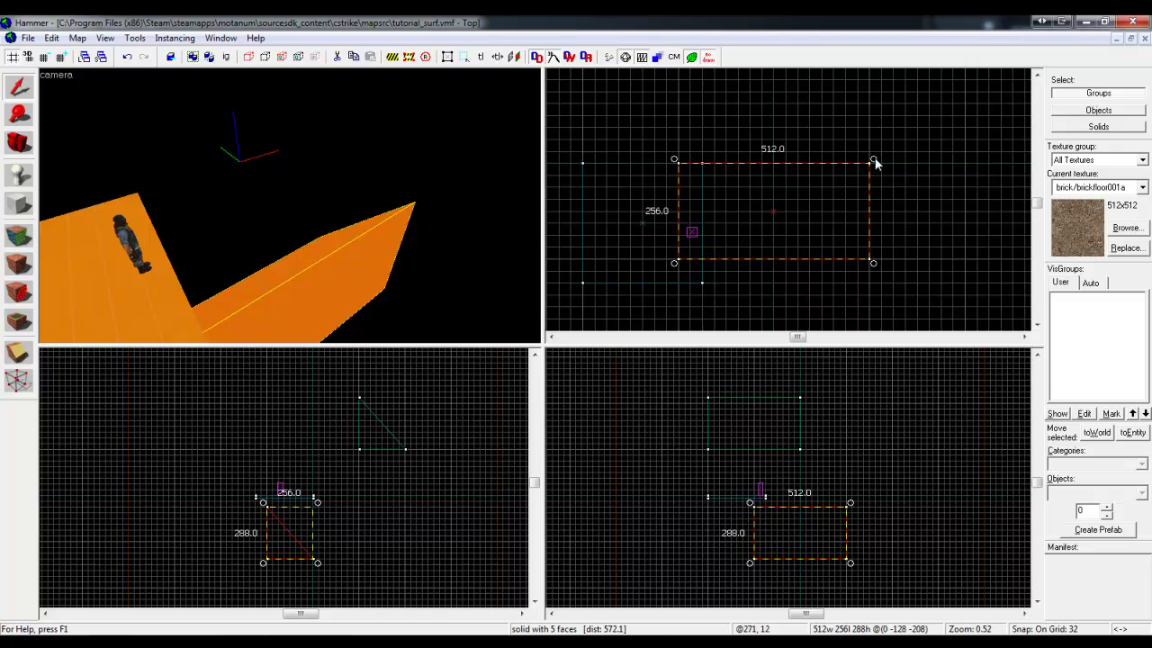
{"action": "left_click_drag", "start_coordinate": [875, 160], "coordinate": [847, 197]}
{"action": "key", "text": "Escape"}
- View the lower ramp from beside the floor in the 3D view and select it
{"action": "key", "text": "z"}
{"action": "key", "text": "d"}
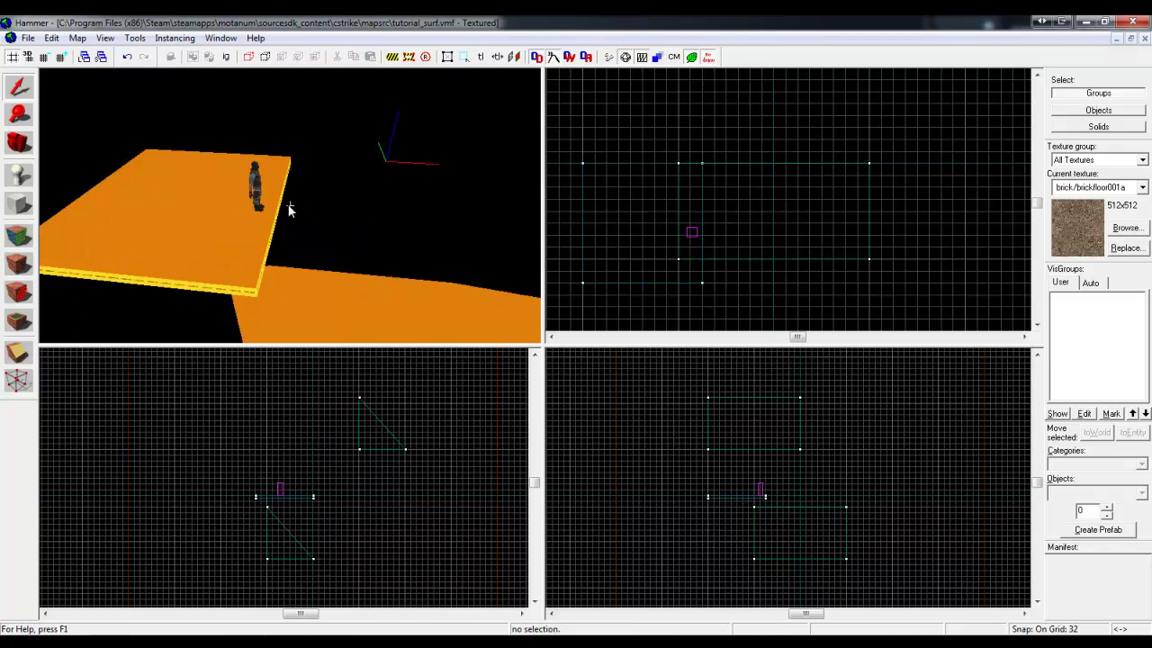
{"action": "key", "text": "a"}
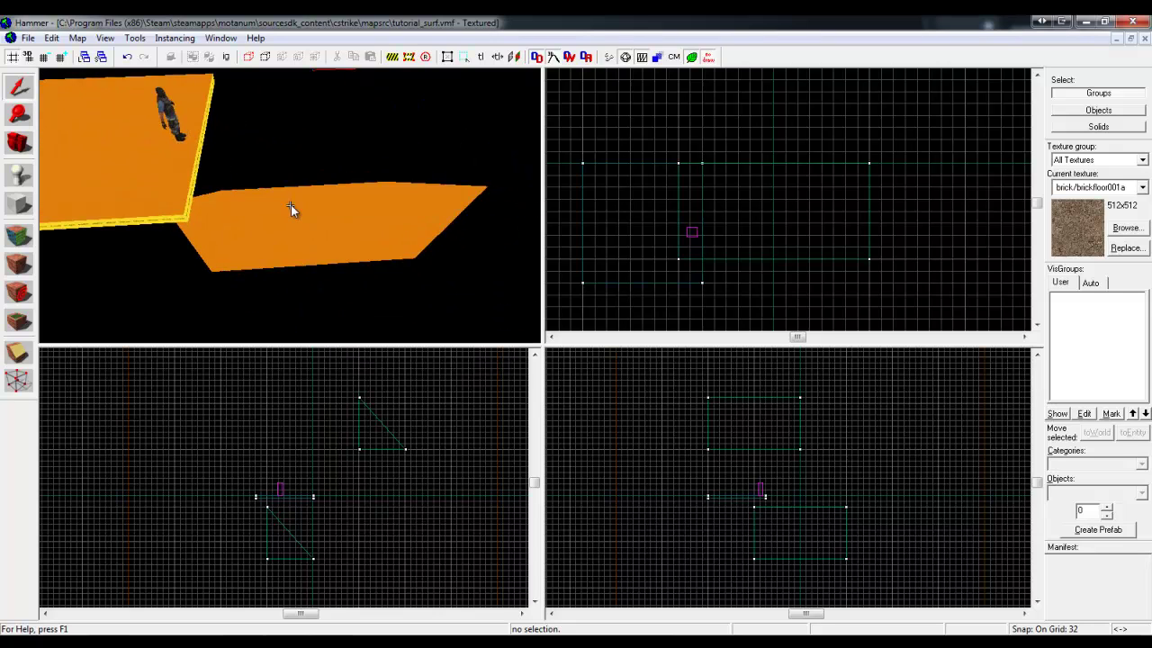
{"action": "left_click", "coordinate": [291, 205]}
{"action": "key", "text": "z"}
- Switch the lower ramp to rotation handles and rotate it 45 degrees clockwise in the side view
{"action": "scroll", "coordinate": [738, 411], "scroll_direction": "down", "scroll_amount": 3}
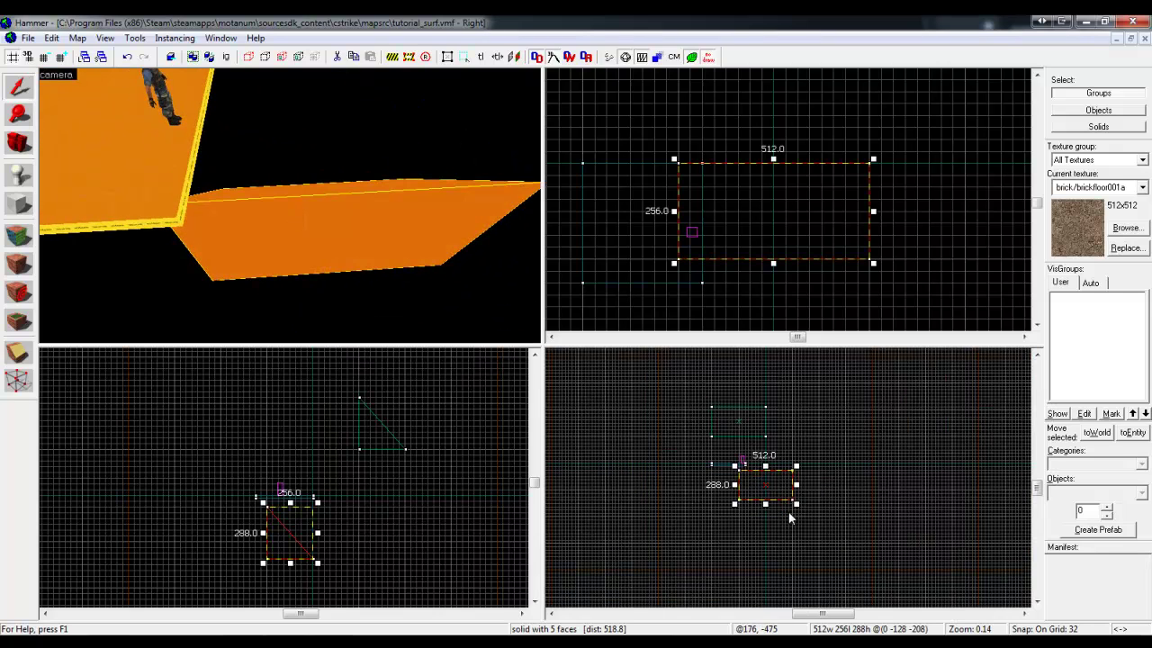
{"action": "scroll", "coordinate": [790, 513], "scroll_direction": "up", "scroll_amount": 7}
{"action": "scroll", "coordinate": [754, 481], "scroll_direction": "down", "scroll_amount": 4}
{"action": "scroll", "coordinate": [749, 488], "scroll_direction": "up", "scroll_amount": 3}
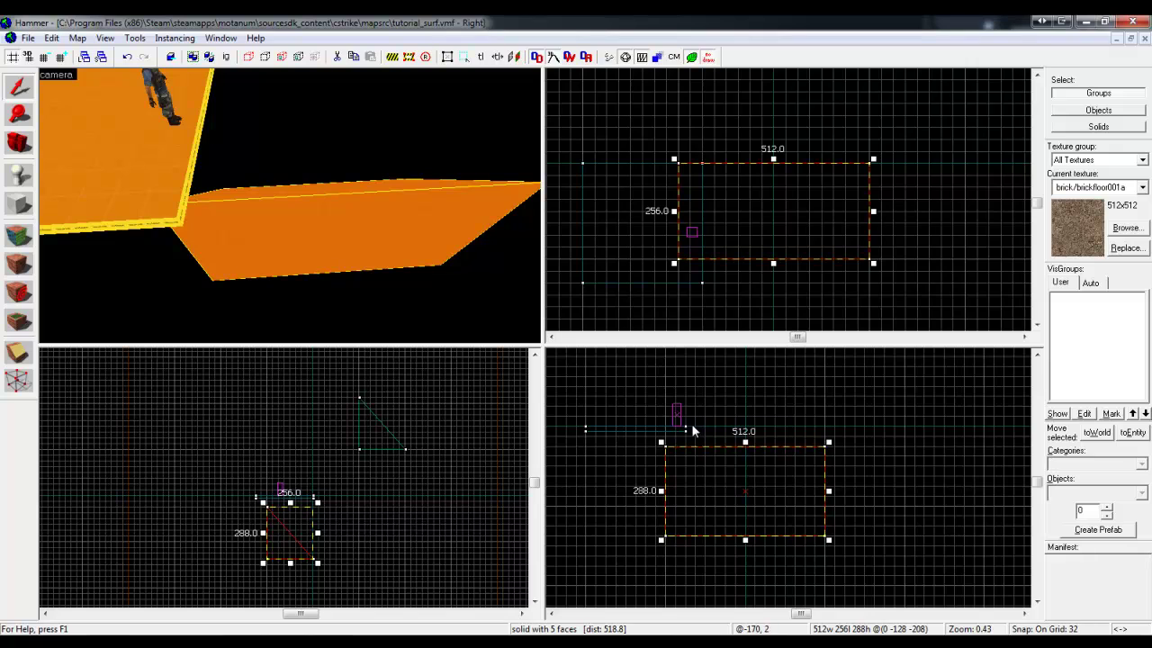
{"action": "scroll", "coordinate": [689, 429], "scroll_direction": "down", "scroll_amount": 5}
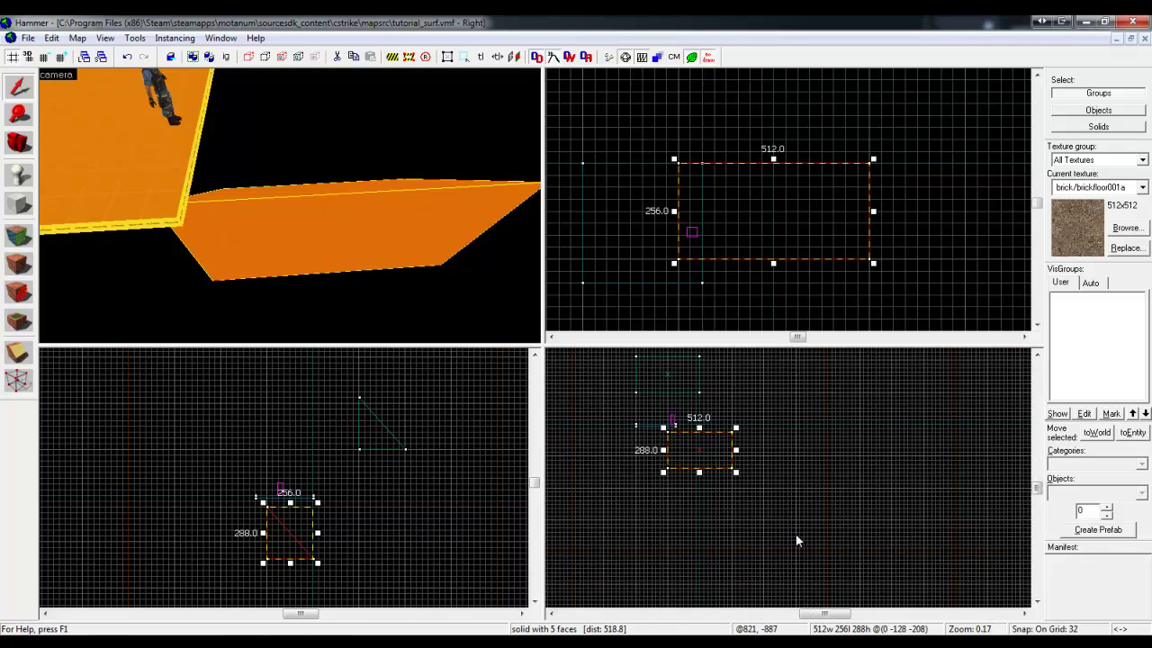
{"action": "scroll", "coordinate": [695, 402], "scroll_direction": "up", "scroll_amount": 4}
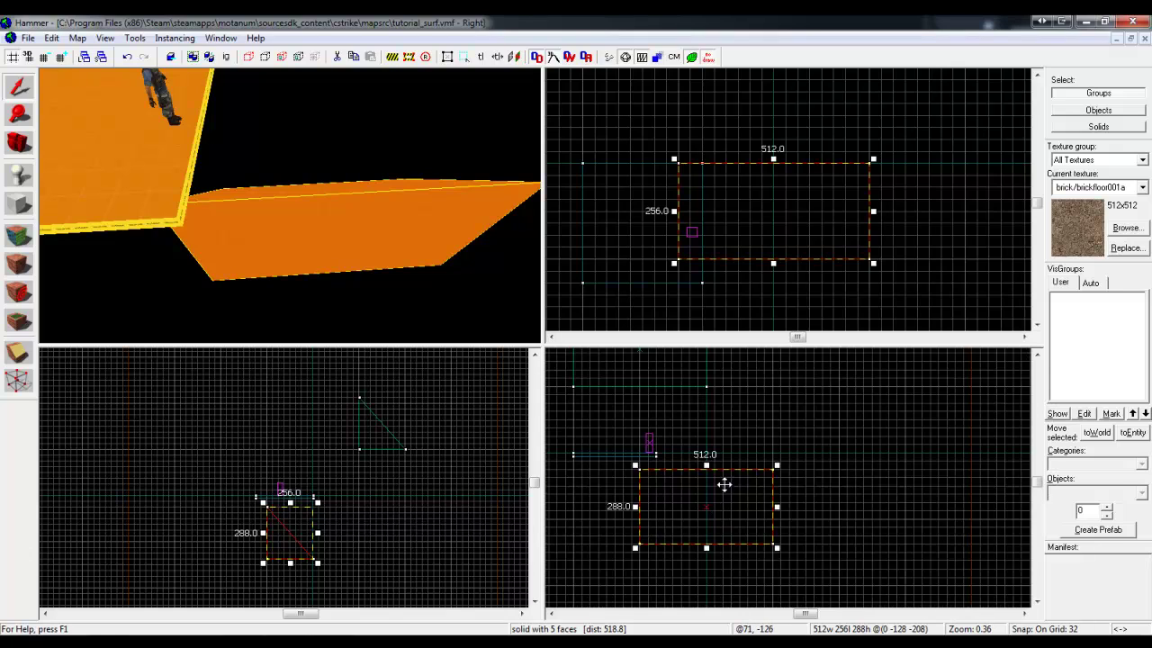
{"action": "left_click", "coordinate": [724, 484]}
{"action": "left_click_drag", "start_coordinate": [777, 465], "coordinate": [665, 507]}
- Examine the rotated ramp's slope and its position under the floor edge from several sides in the 3D view
{"action": "key", "text": "z"}
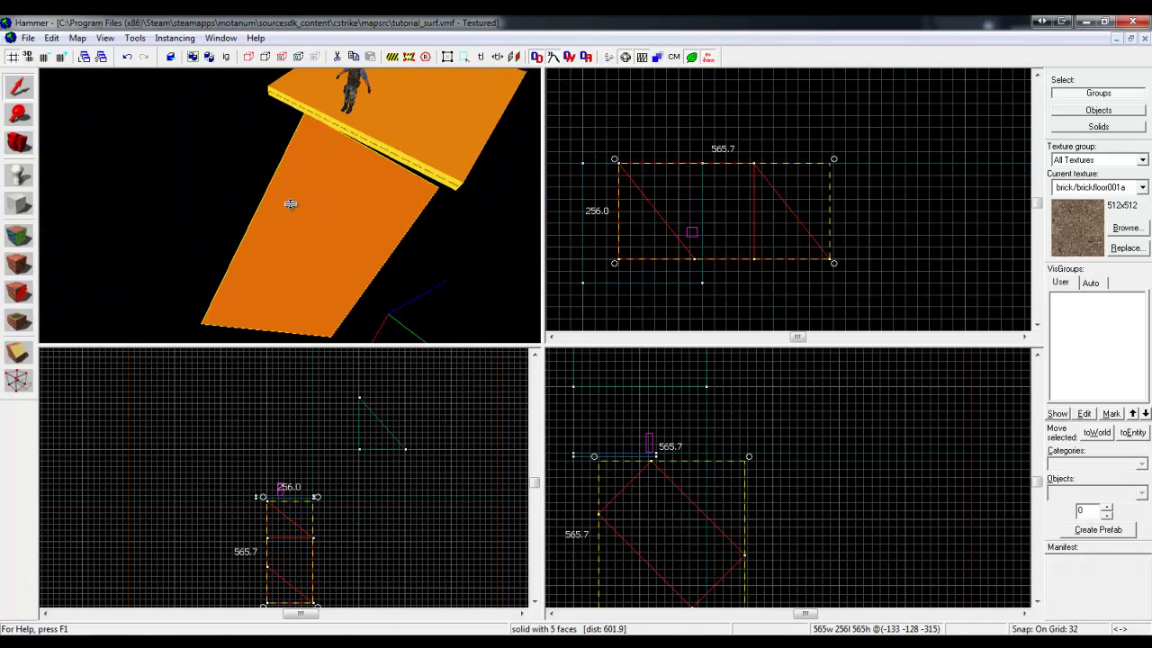
{"action": "key", "text": "z"}
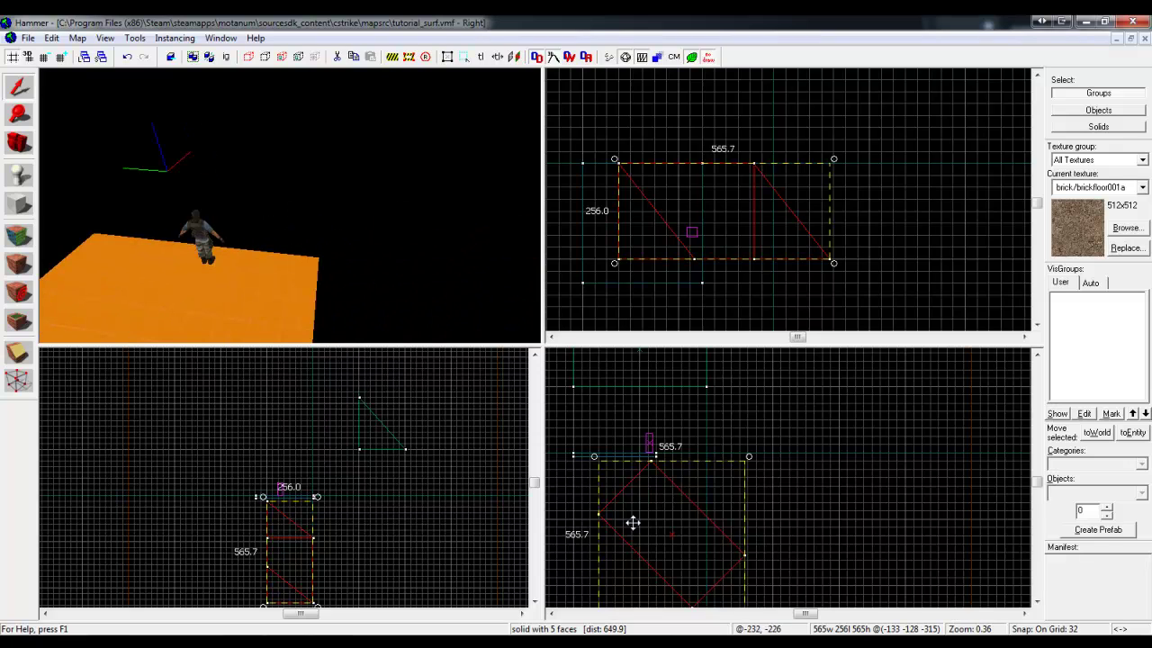
{"action": "key", "text": "z"}
{"action": "key", "text": "w"}
{"action": "key", "text": "w"}
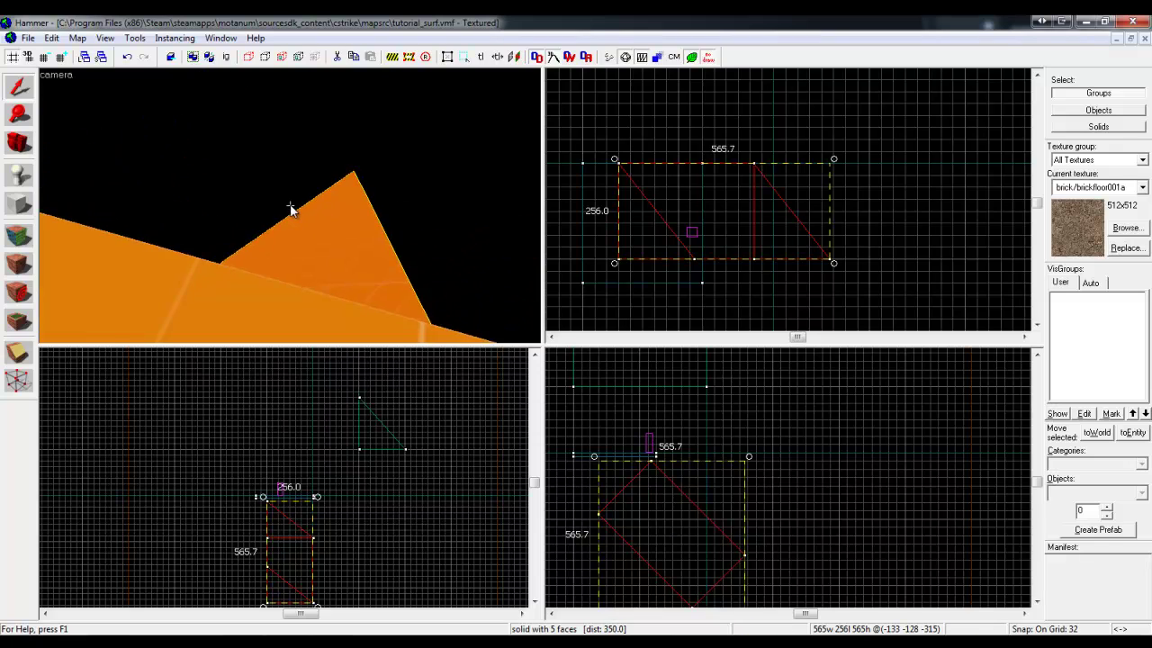
{"action": "key", "text": "s"}
{"action": "key", "text": "s"}
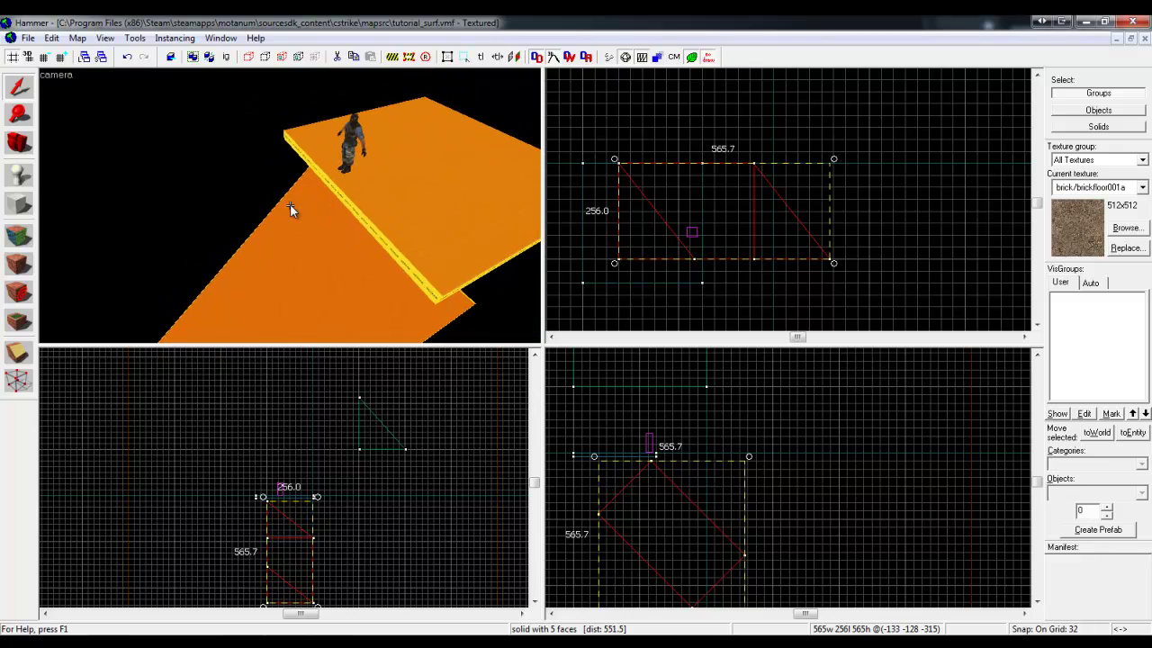
{"action": "key", "text": "d"}
{"action": "key", "text": "z"}
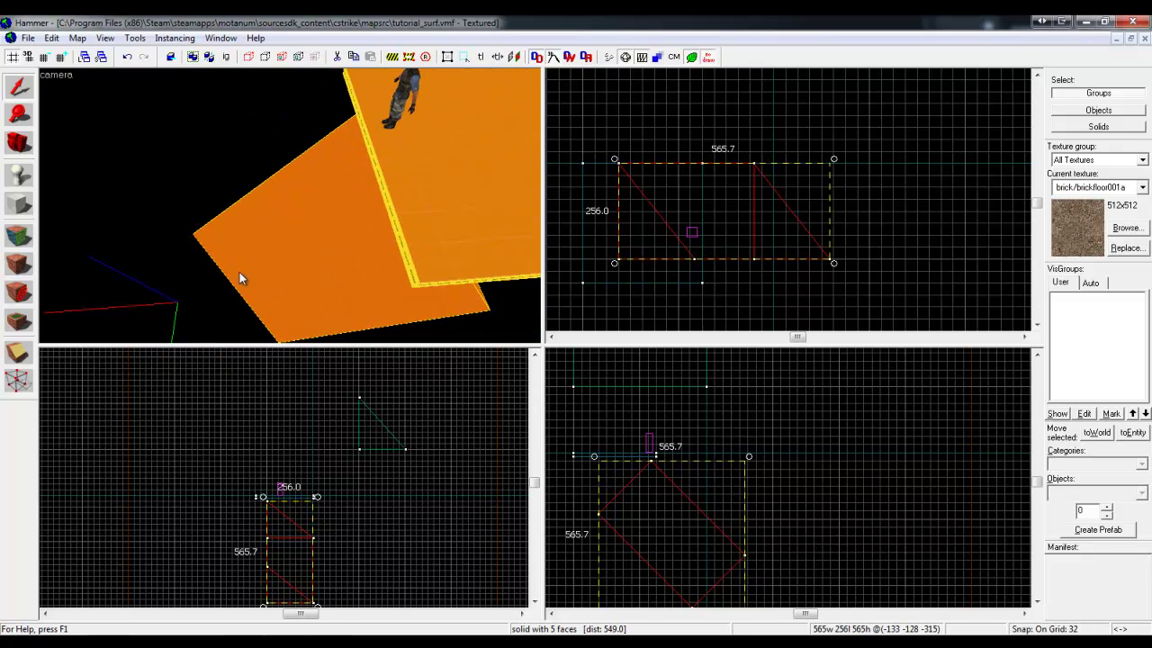
- Examine the rotated ramp's peak and both sloping sides beneath the floor by flying around it in the 3D view
{"action": "key", "text": "z"}
{"action": "key", "text": "w"}
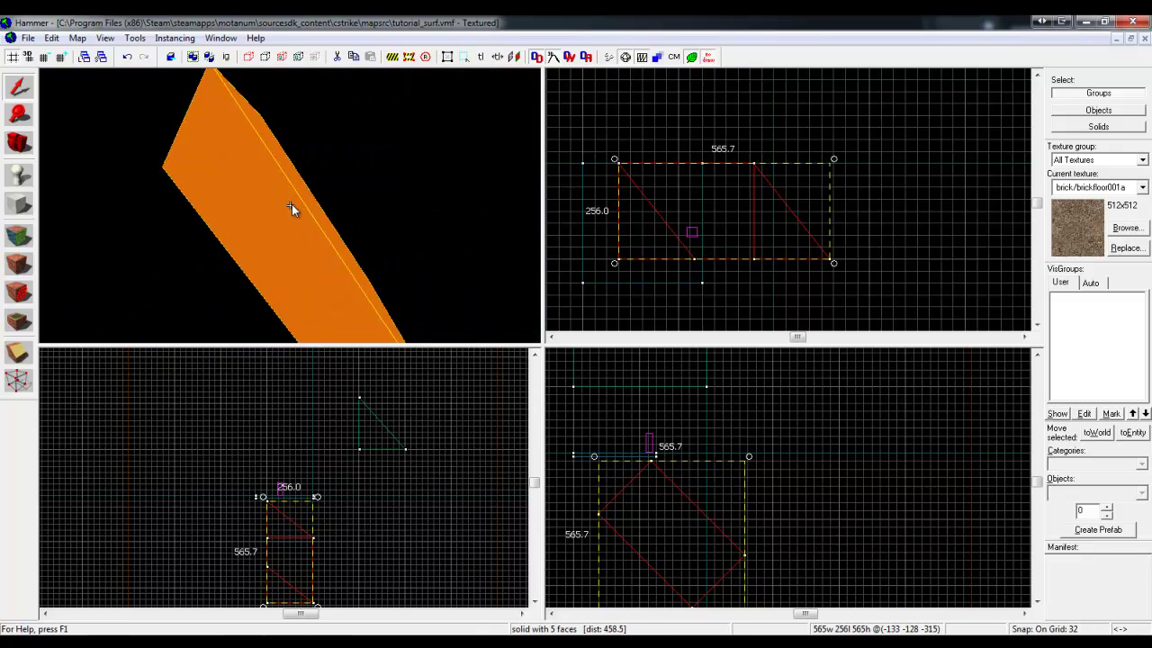
{"action": "key", "text": "d"}
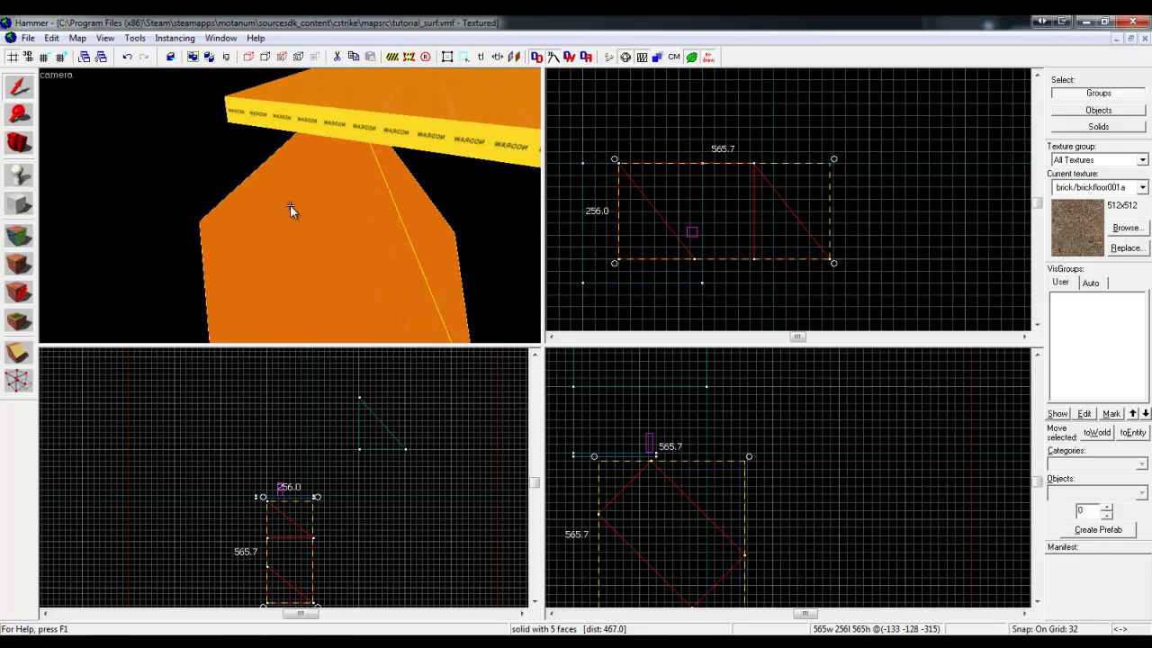
{"action": "key", "text": "z"}
{"action": "key", "text": "w"}
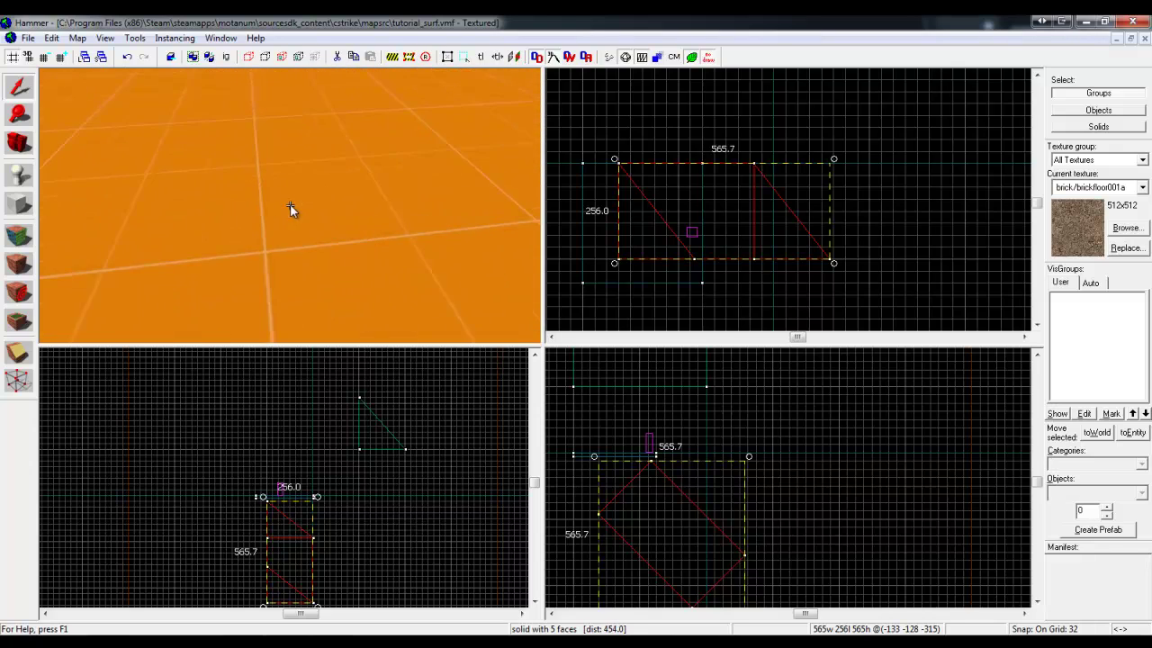
{"action": "key", "text": "s"}
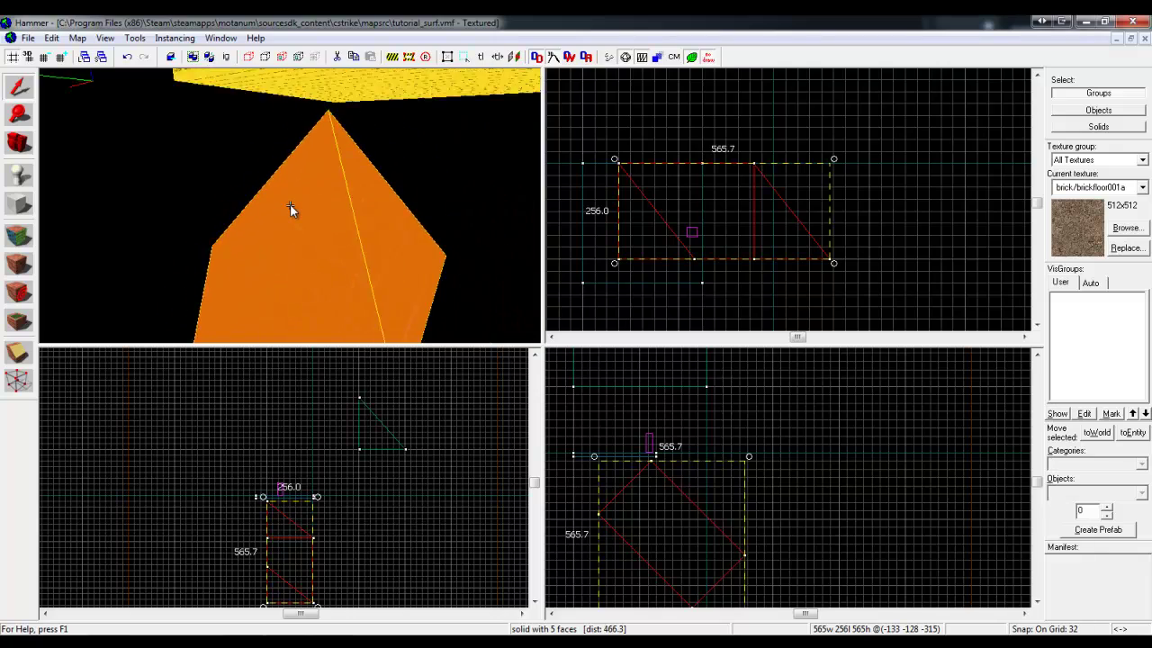
- Inspect a single face of the rotated ramp by selecting it with the face editing tool, and close the Face Edit Sheet
{"action": "key", "text": "shift+a"}
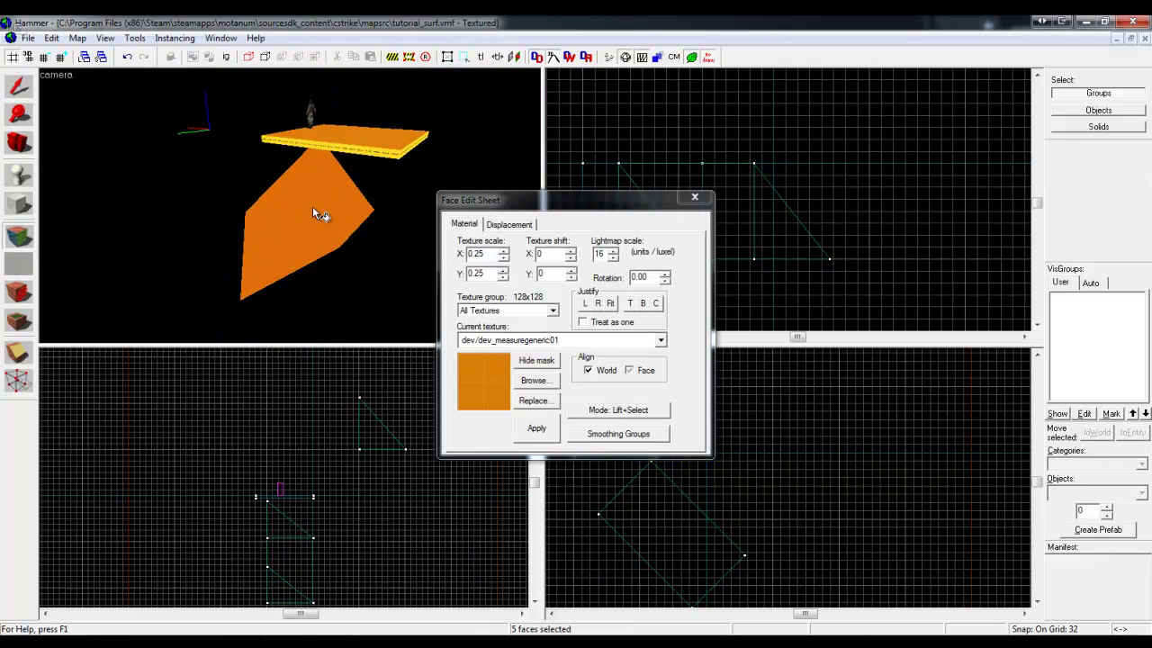
{"action": "left_click", "coordinate": [286, 220]}
{"action": "key", "text": "z"}
{"action": "key", "text": "w"}
{"action": "key", "text": "w"}
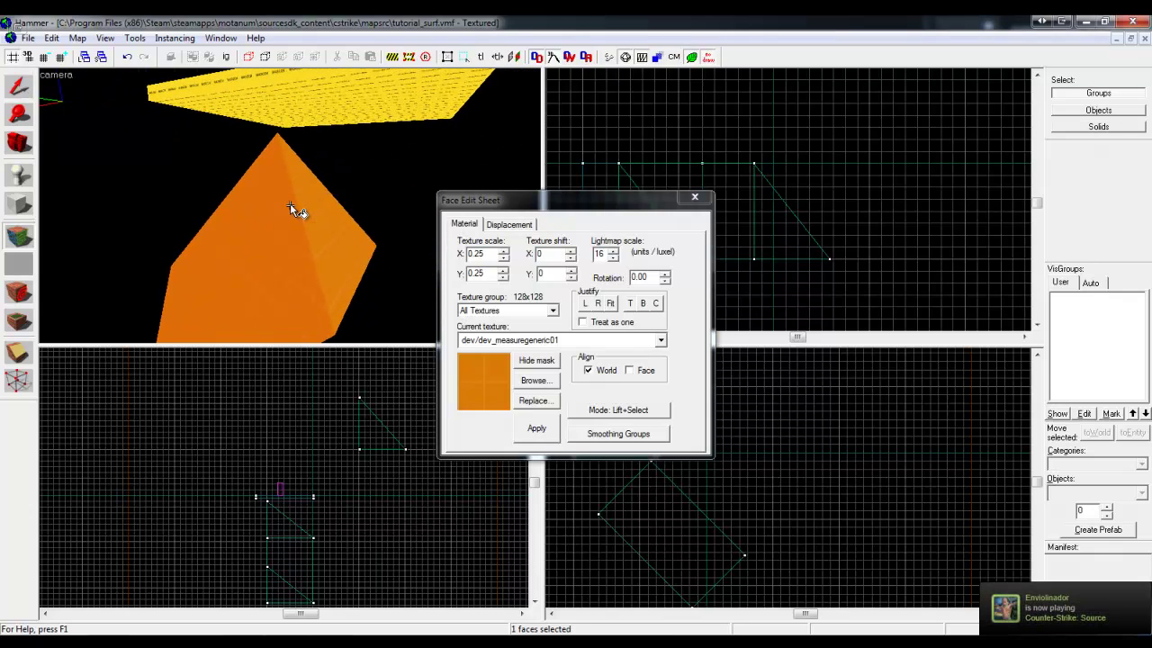
{"action": "key", "text": "z"}
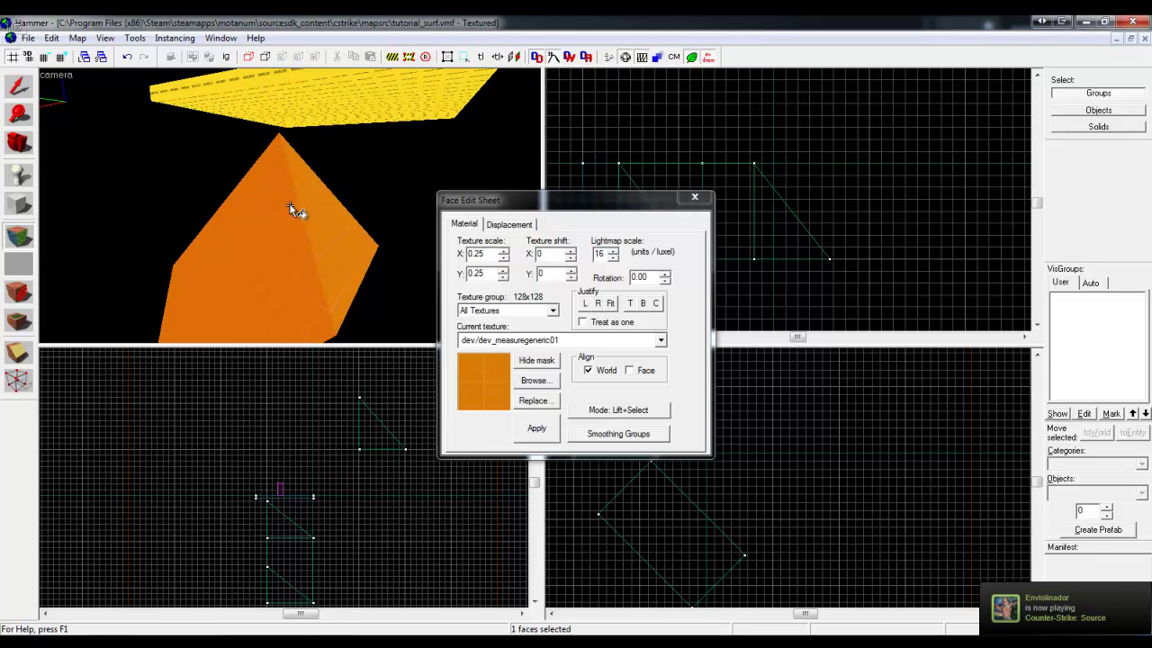
{"action": "key", "text": "d"}
{"action": "key", "text": "z"}
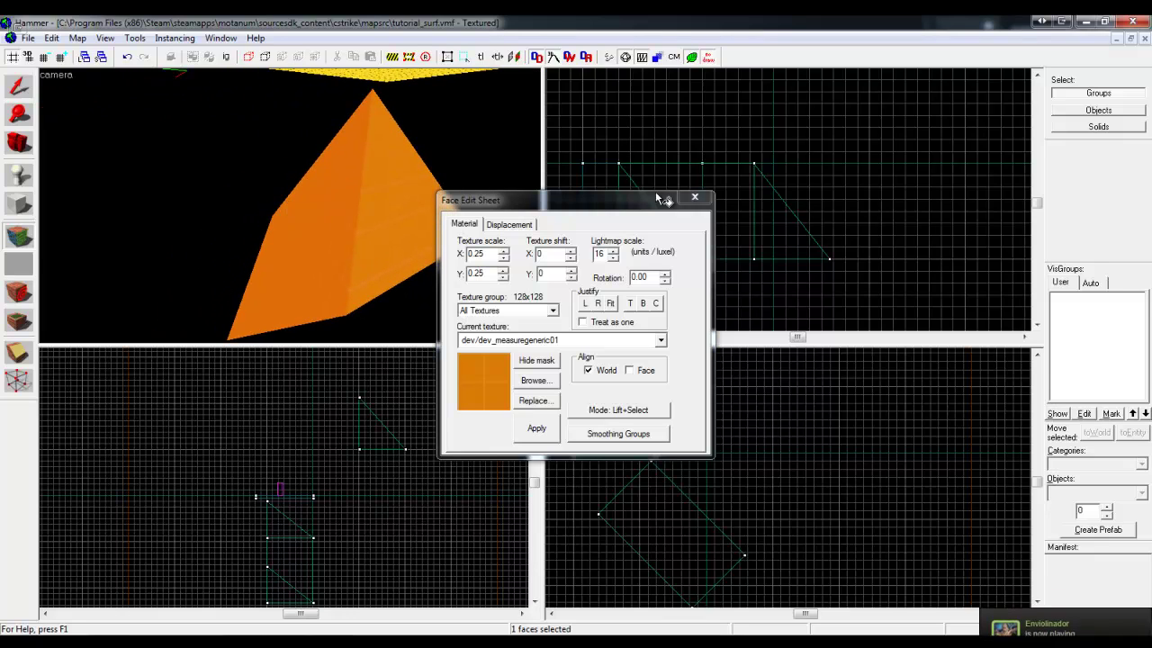
{"action": "left_click", "coordinate": [694, 197]}
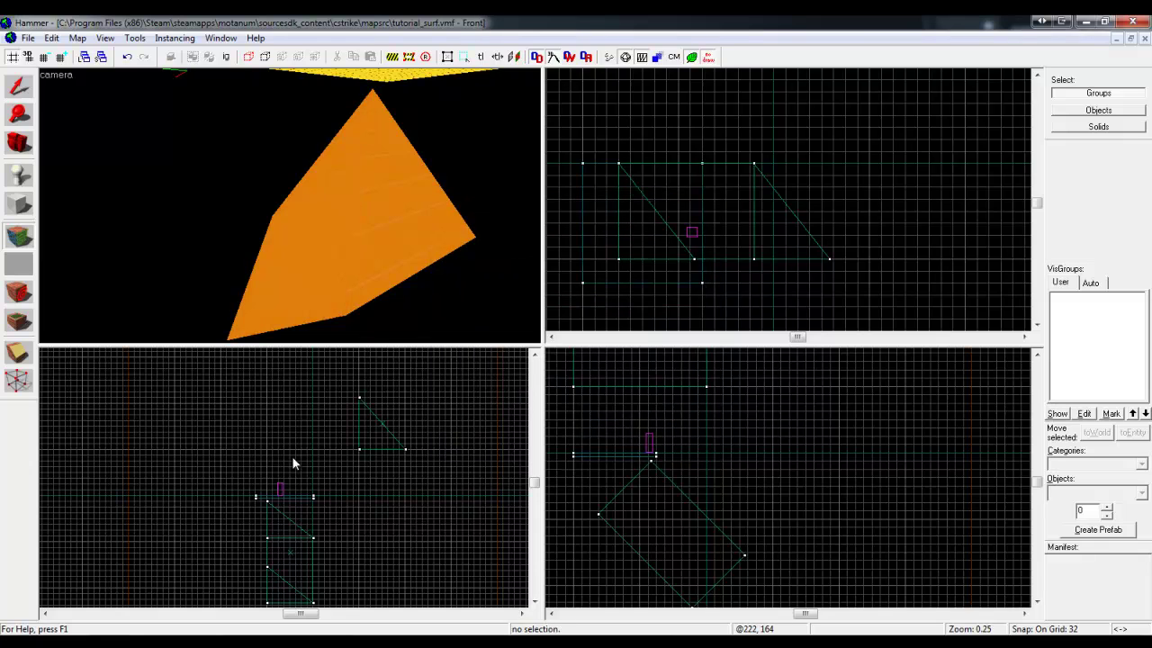
- Examine the ramp's triangular end profile in the front view and compare it with the ramp's slope in the 3D view
{"action": "scroll", "coordinate": [285, 519], "scroll_direction": "up", "scroll_amount": 3}
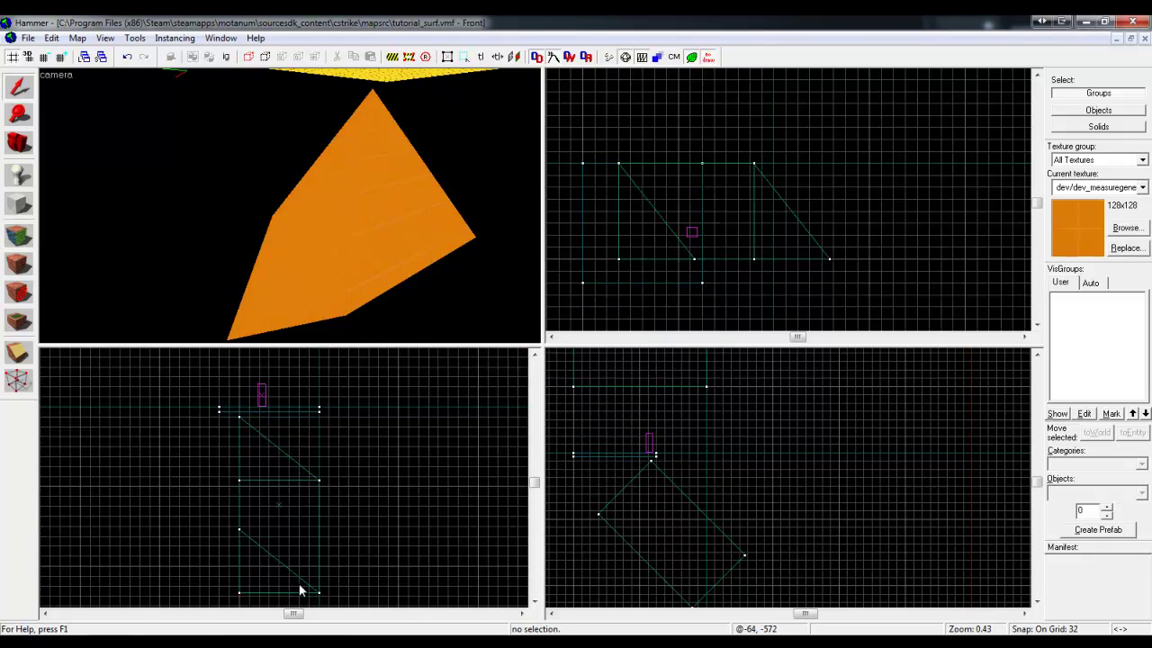
{"action": "scroll", "coordinate": [300, 584], "scroll_direction": "up", "scroll_amount": 4}
{"action": "scroll", "coordinate": [243, 504], "scroll_direction": "up", "scroll_amount": 3}
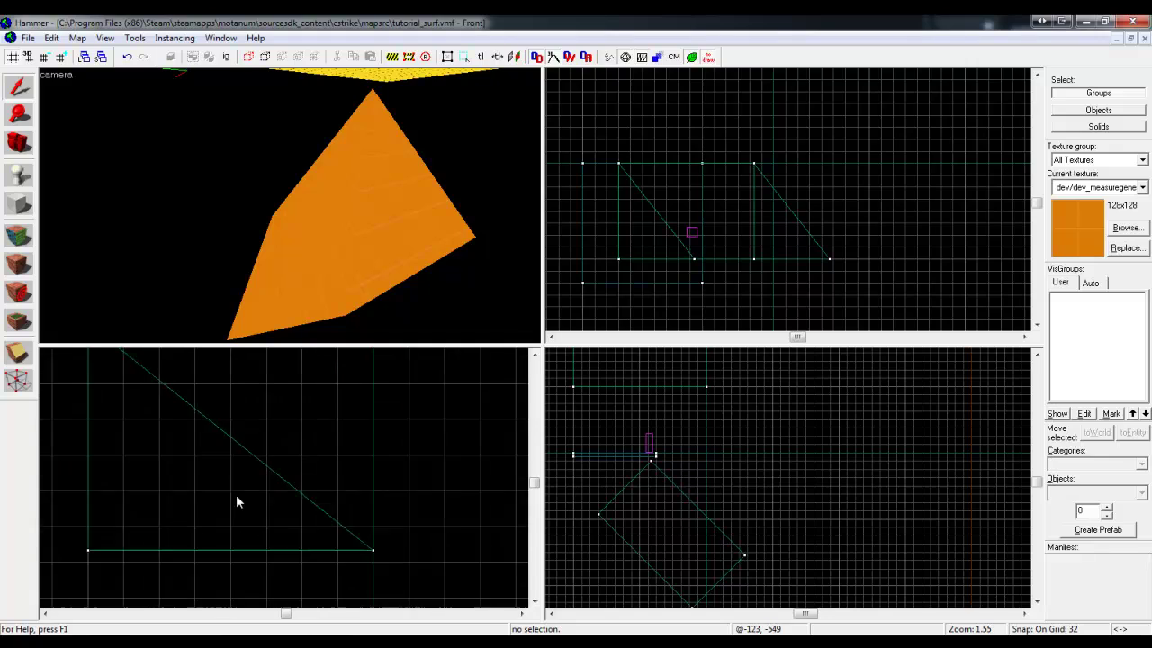
{"action": "scroll", "coordinate": [236, 501], "scroll_direction": "down", "scroll_amount": 3}
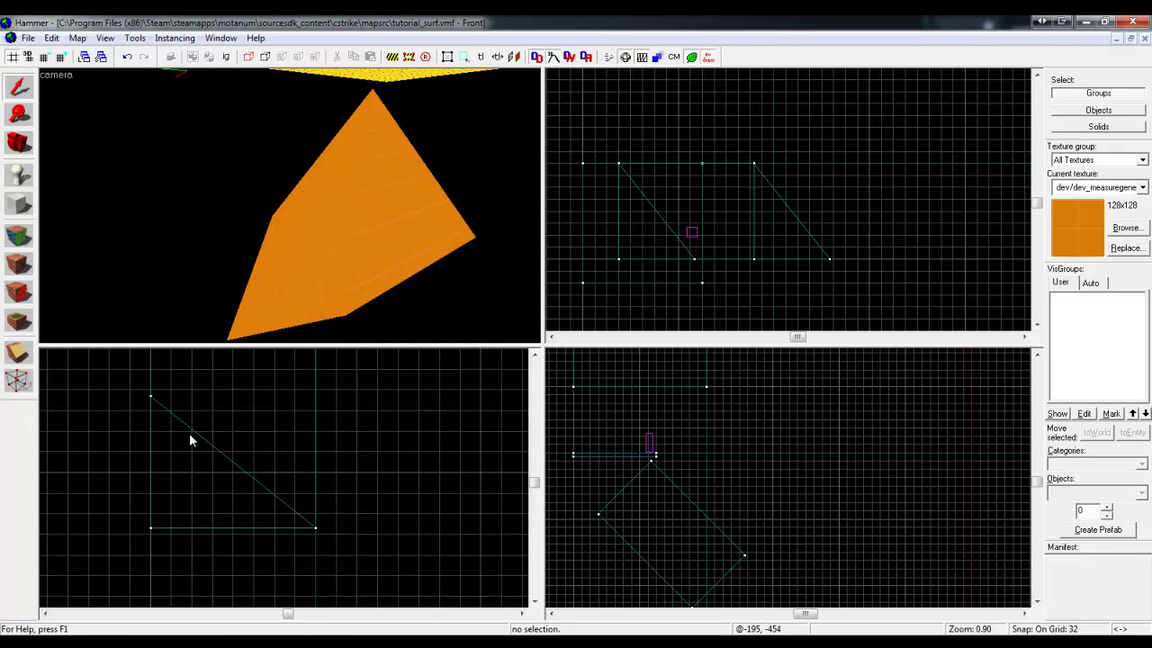
{"action": "key", "text": "z"}
{"action": "key", "text": "w"}
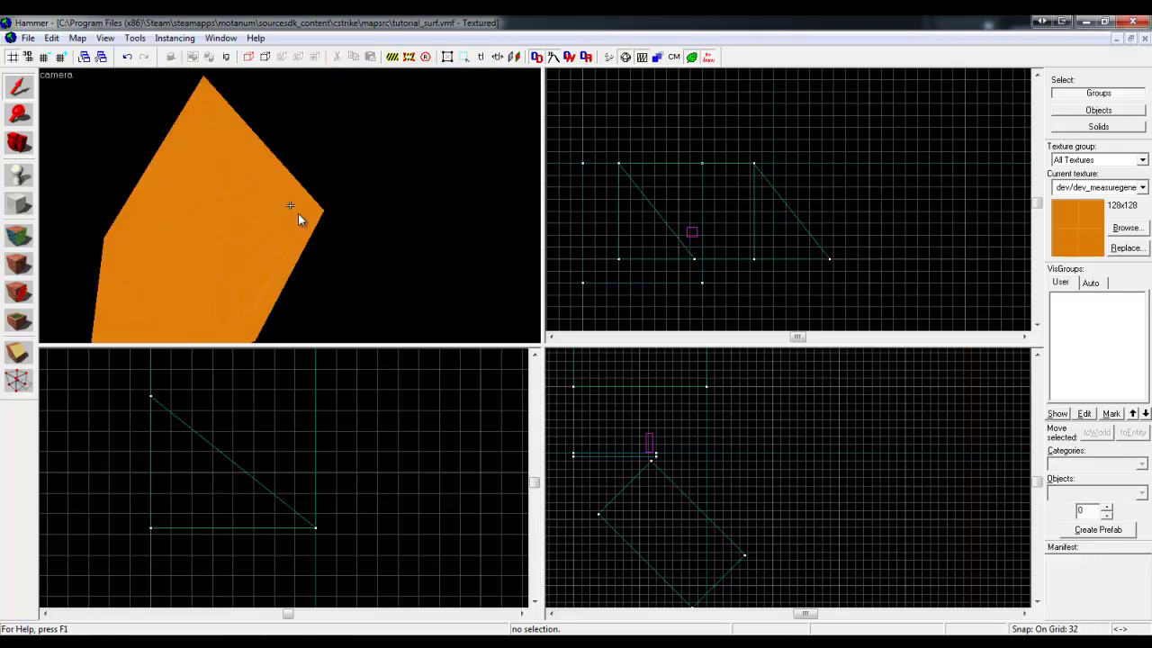
{"action": "key", "text": "s"}
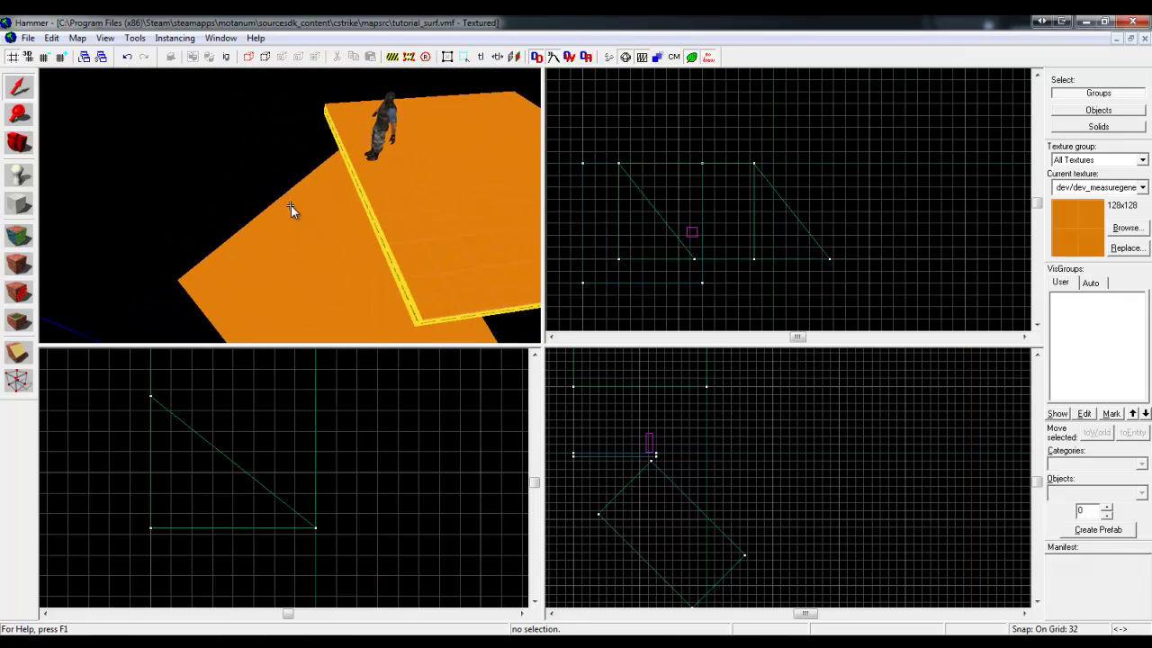
{"action": "key", "text": "a"}
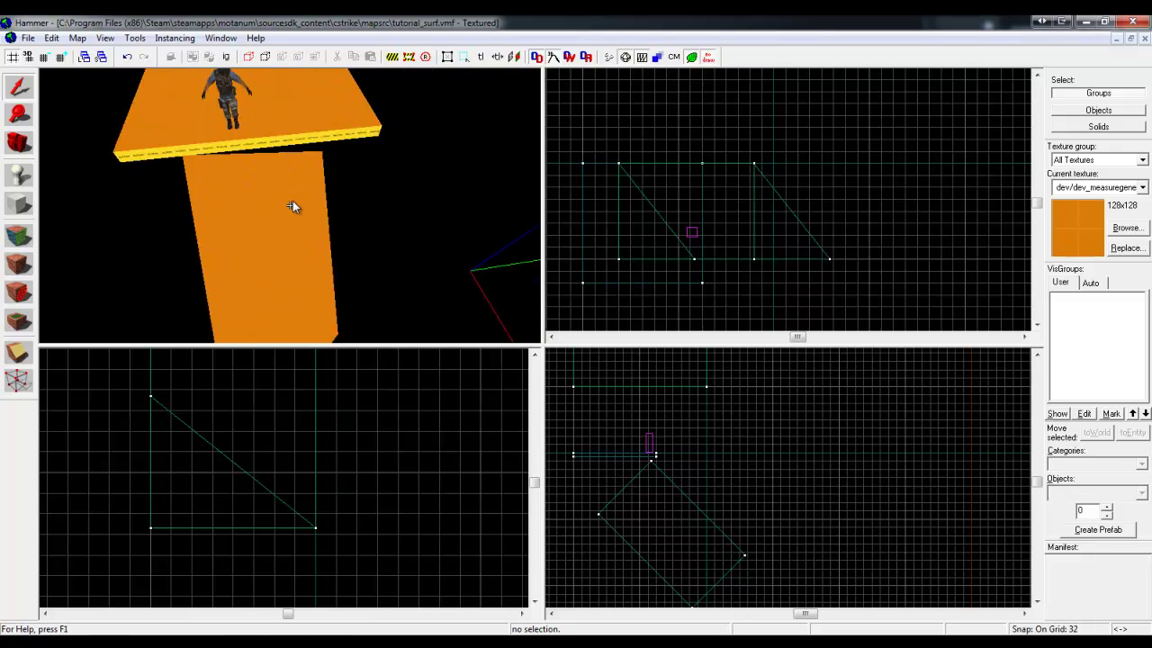
{"action": "key", "text": "d"}
- Select the rotated ramp and place a copy of it diagonally down its slope, at its lower end in the side view
{"action": "left_click", "coordinate": [286, 205]}
{"action": "key", "text": "z"}
{"action": "left_click", "coordinate": [234, 166]}
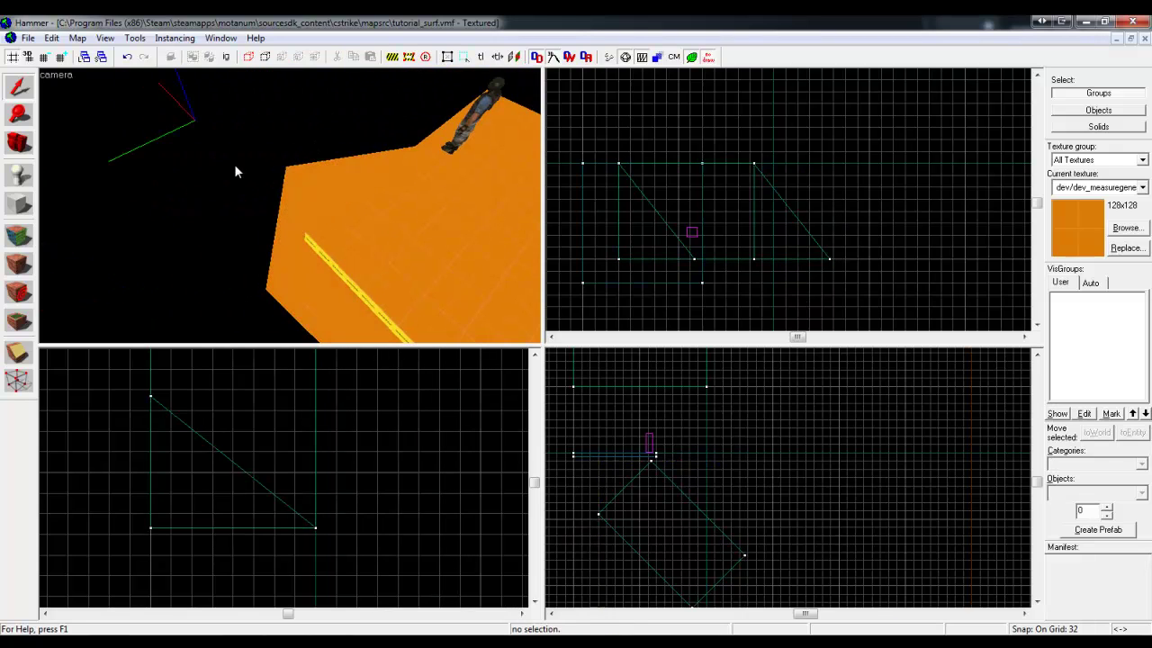
{"action": "left_click", "coordinate": [294, 177]}
{"action": "scroll", "coordinate": [671, 423], "scroll_direction": "down", "scroll_amount": 3}
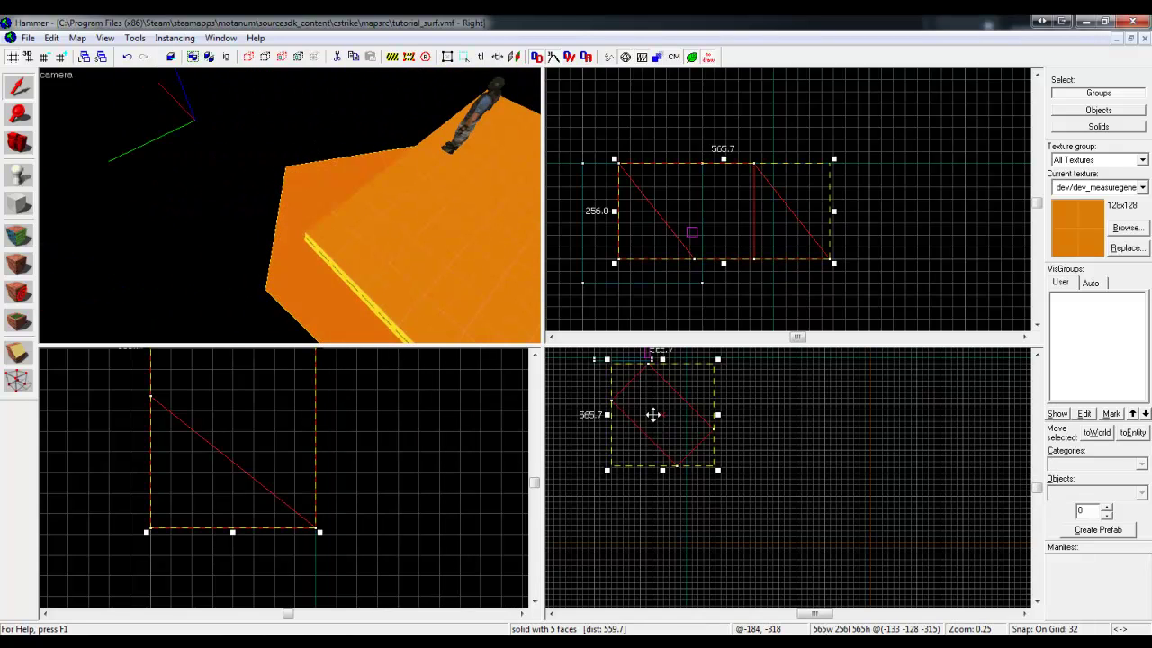
{"action": "mouse_move", "coordinate": [653, 414]}
{"action": "left_mouse_down", "text": "shift"}
{"action": "mouse_move", "coordinate": [689, 462]}
{"action": "mouse_move", "coordinate": [715, 468]}
{"action": "left_mouse_up", "text": "shift"}
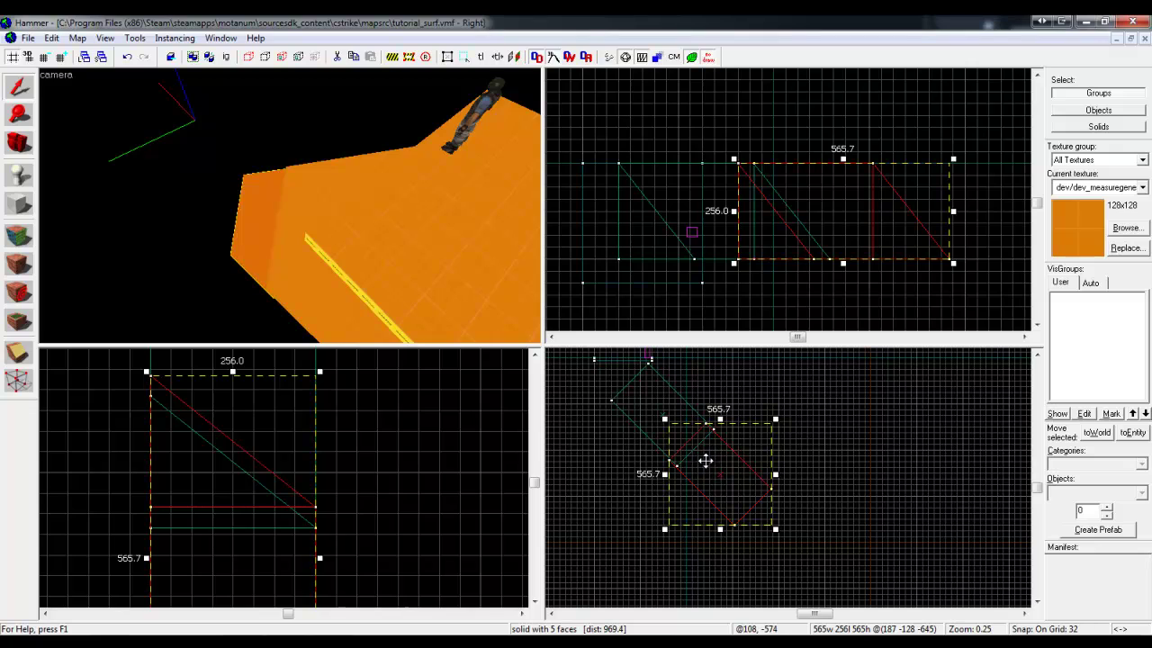
- Try to align the copy's upper corner with the first ramp's lower corner in the side view, and shift it back to overlap
{"action": "scroll", "coordinate": [705, 461], "scroll_direction": "up", "scroll_amount": 10}
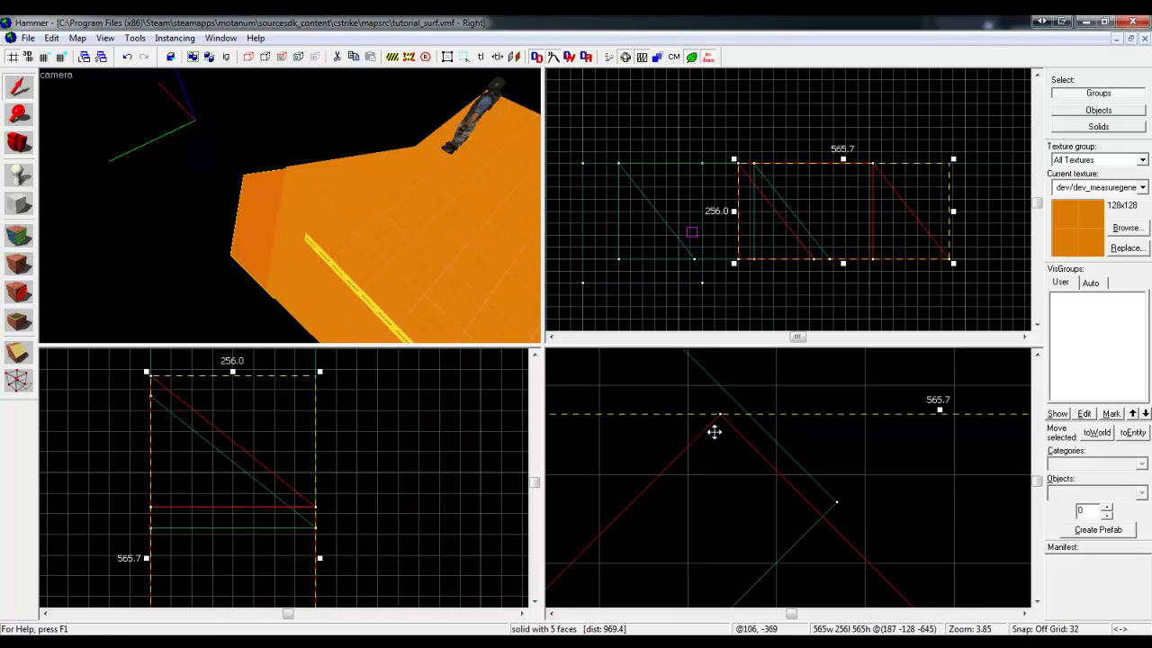
{"action": "left_click", "coordinate": [714, 432]}
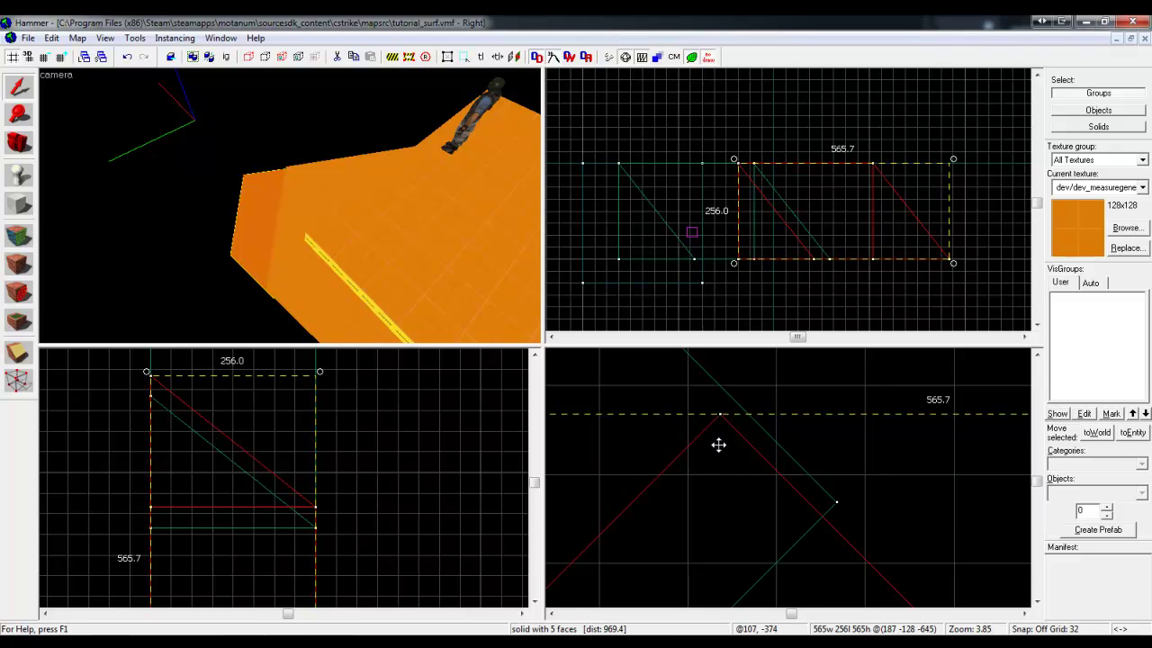
{"action": "left_click_drag", "start_coordinate": [718, 445], "coordinate": [829, 529]}
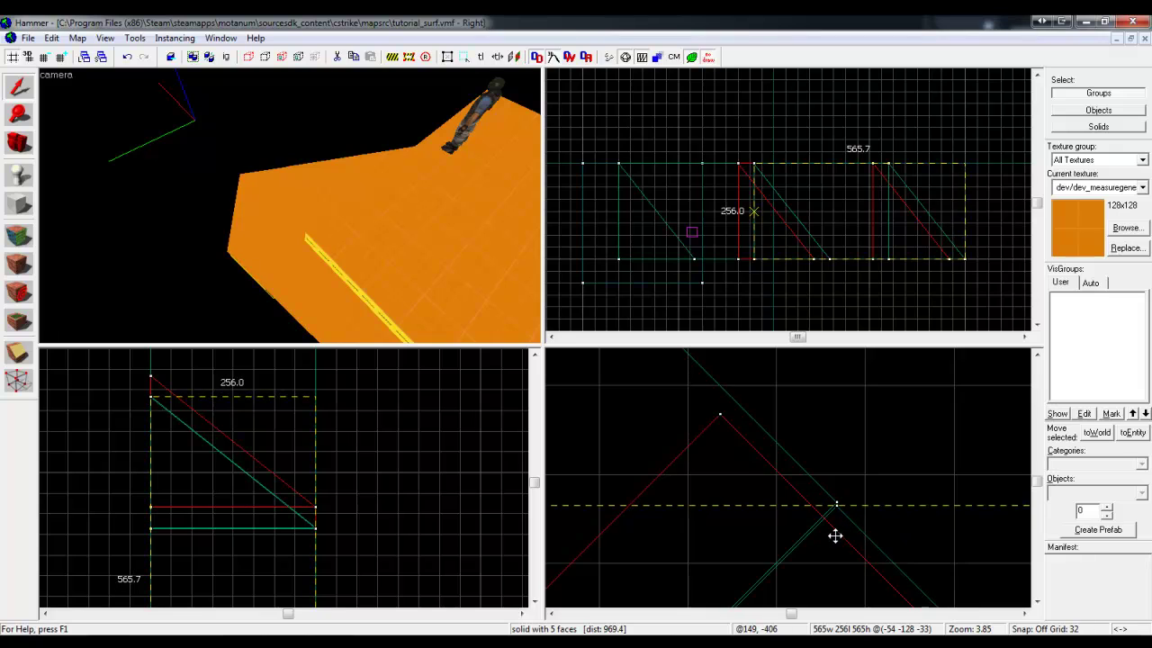
{"action": "left_click", "coordinate": [835, 533]}
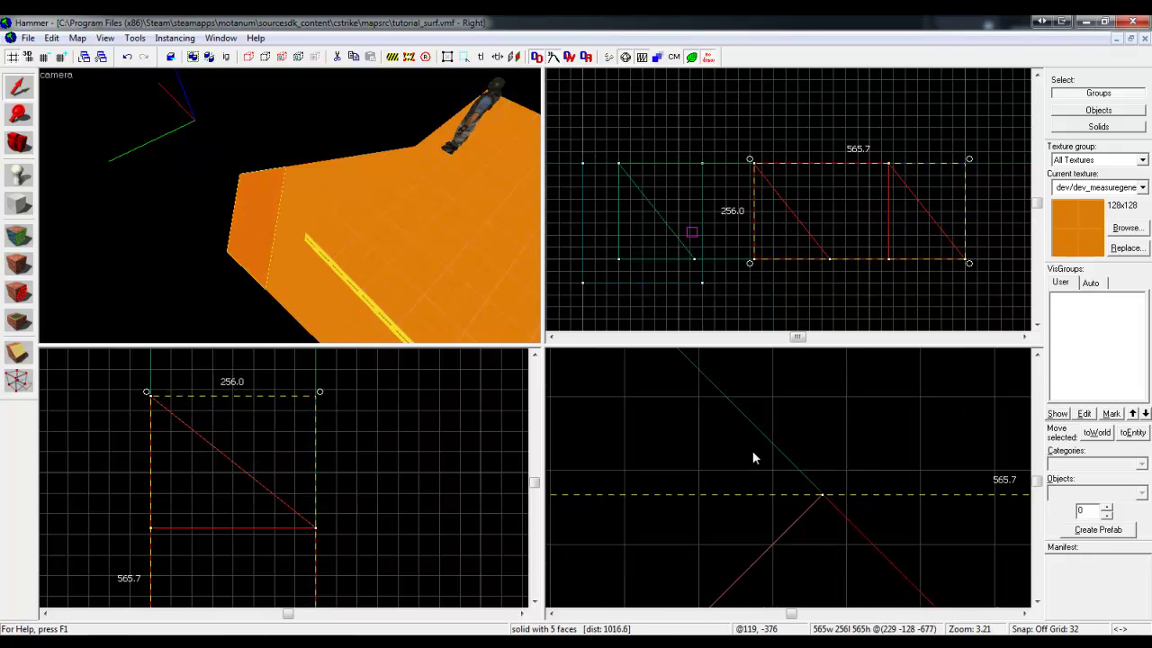
{"action": "left_click_drag", "start_coordinate": [794, 490], "coordinate": [737, 450]}
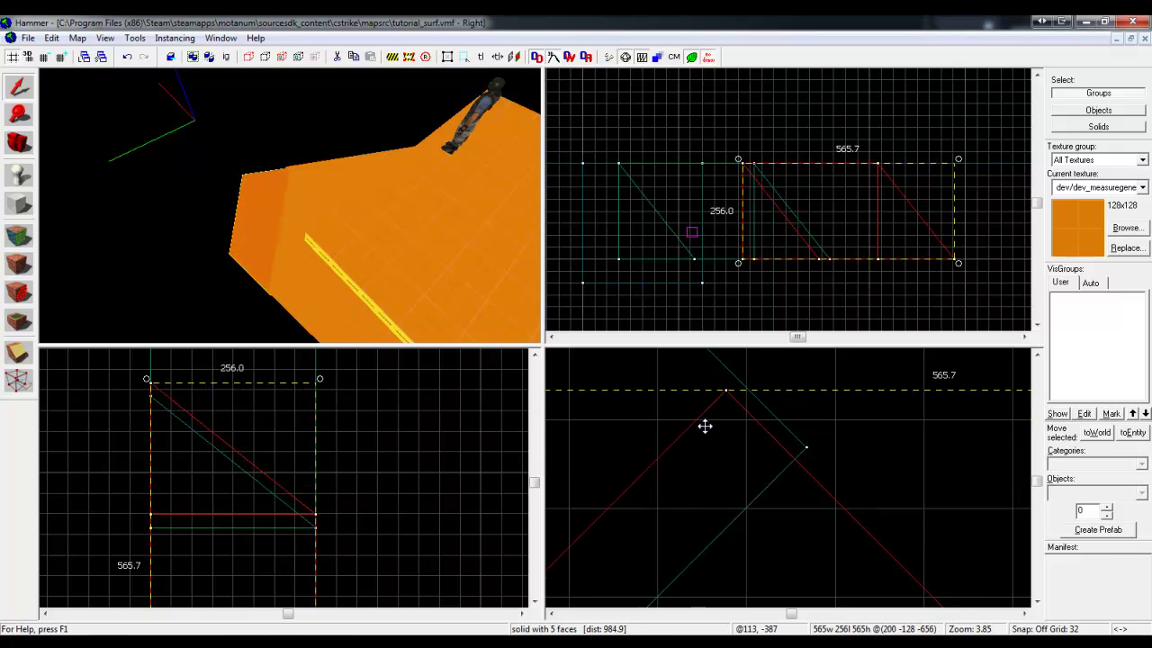
- Examine the junction between the first ramp and its copy from both sides in the 3D view
{"action": "scroll", "coordinate": [702, 441], "scroll_direction": "down", "scroll_amount": 10}
{"action": "scroll", "coordinate": [765, 540], "scroll_direction": "down", "scroll_amount": 3}
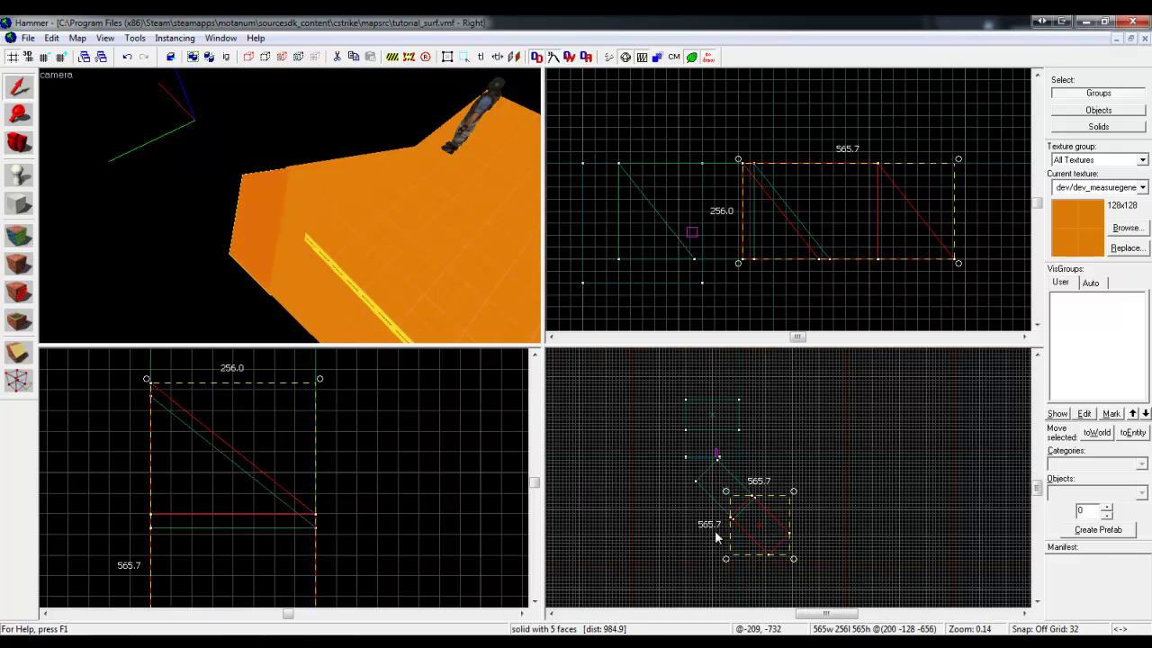
{"action": "key", "text": "z"}
{"action": "key", "text": "w"}
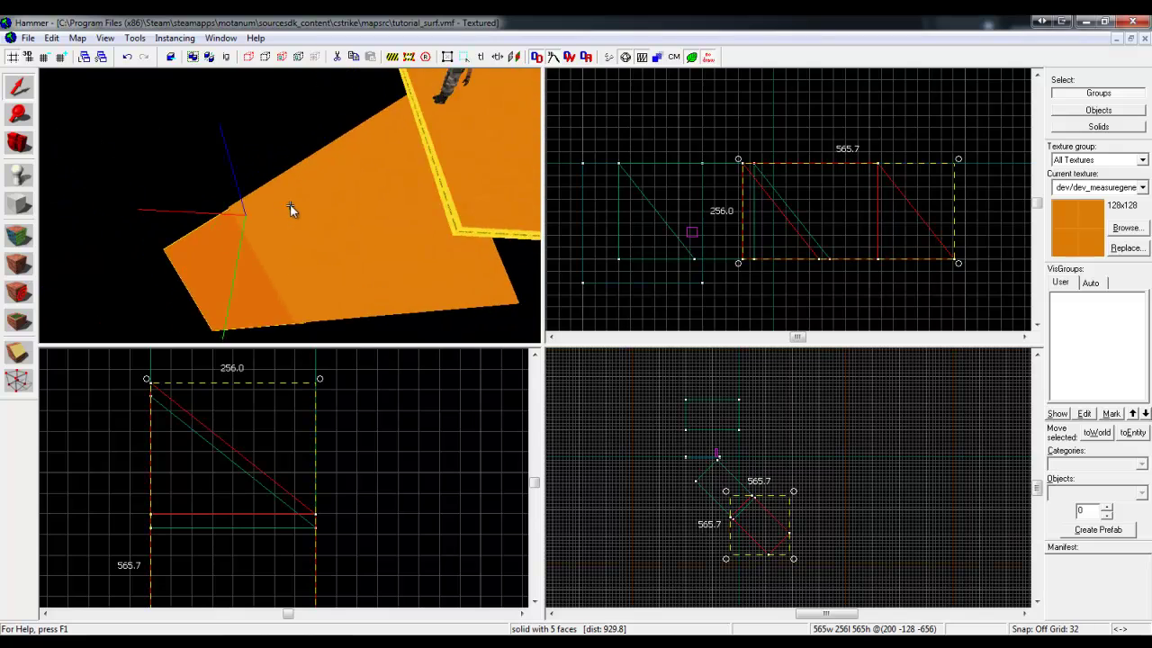
{"action": "key", "text": "a"}
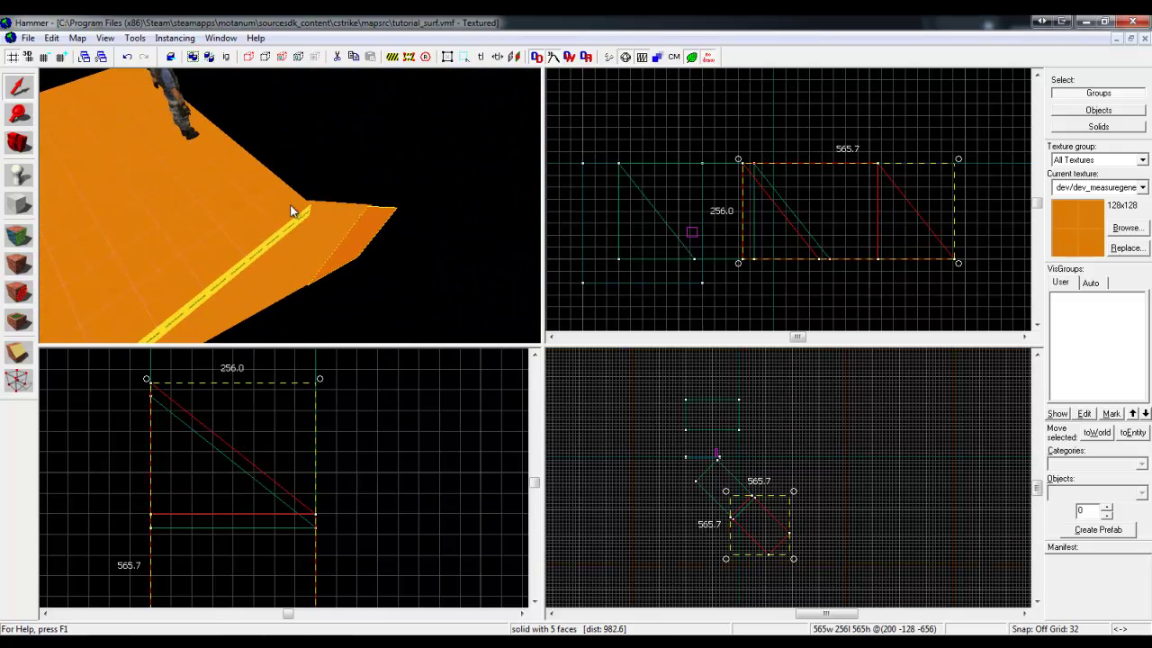
{"action": "key", "text": "d"}
{"action": "scroll", "coordinate": [772, 516], "scroll_direction": "up", "scroll_amount": 3}
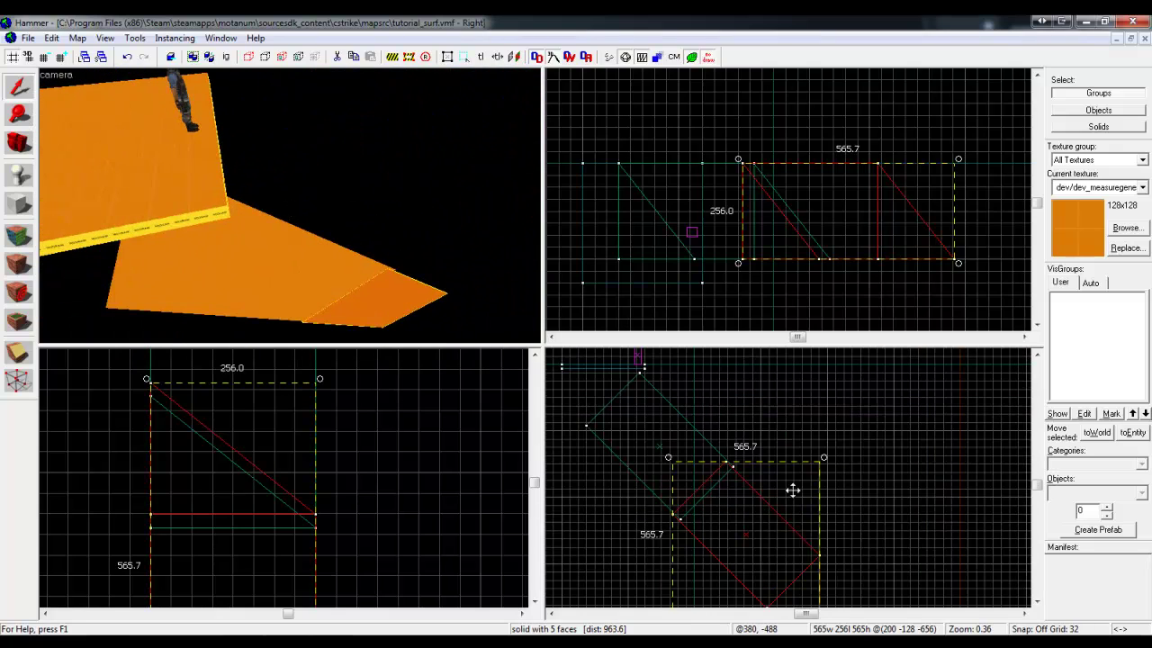
- Rotate the copied ramp 45 degrees counterclockwise to level in the side view and move it farther away and below the first ramp
{"action": "left_click_drag", "start_coordinate": [824, 461], "coordinate": [749, 420]}
{"action": "scroll", "coordinate": [717, 417], "scroll_direction": "down", "scroll_amount": 4}
{"action": "scroll", "coordinate": [716, 440], "scroll_direction": "up", "scroll_amount": 1}
{"action": "left_click_drag", "start_coordinate": [717, 463], "coordinate": [851, 501]}
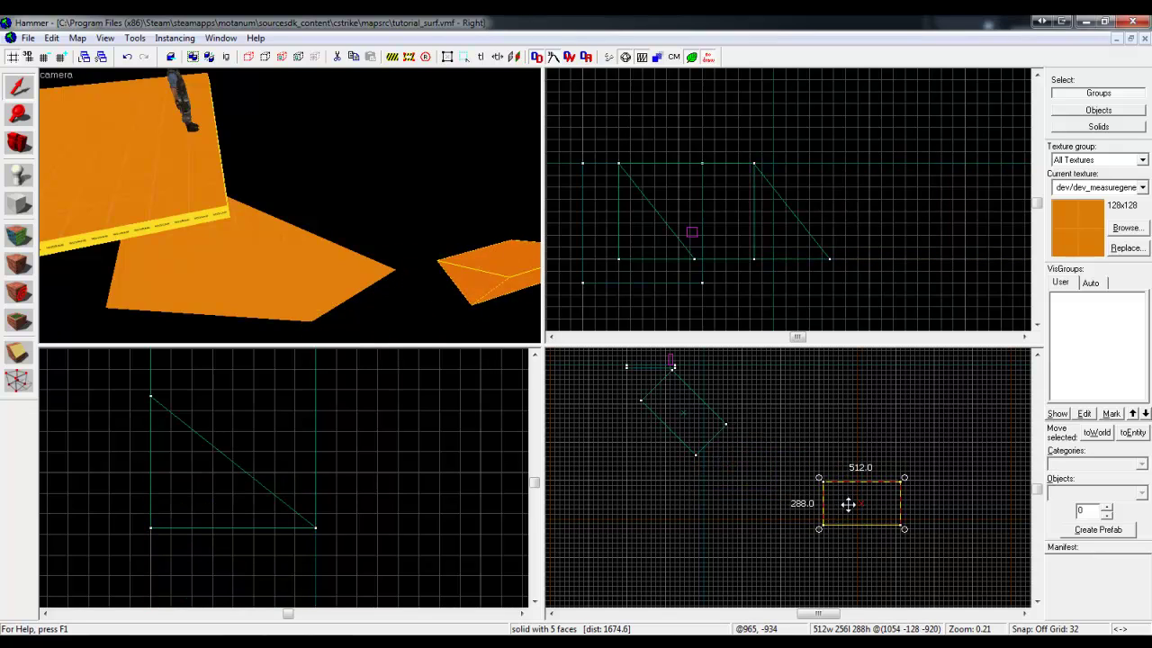
- Copy the level ramp to the first ramp's lower end, and place another shortened copy beyond them, rotated about 30 degrees counterclockwise
{"action": "left_click_drag", "start_coordinate": [854, 505], "coordinate": [743, 452]}
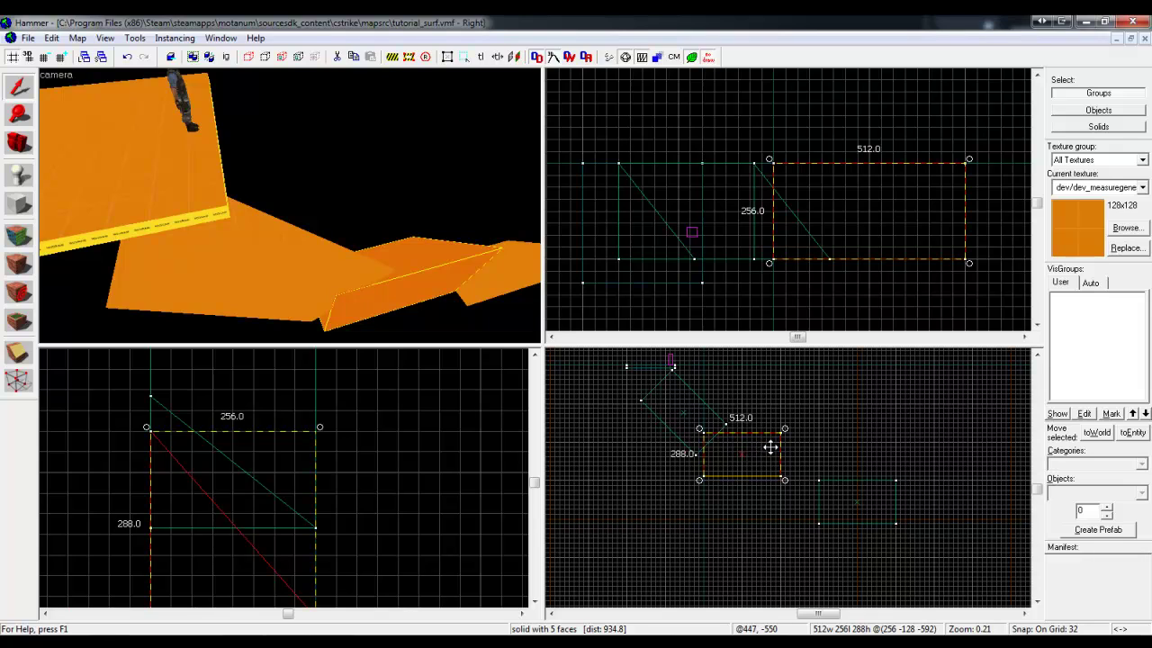
{"action": "left_click_drag", "start_coordinate": [752, 456], "coordinate": [942, 475]}
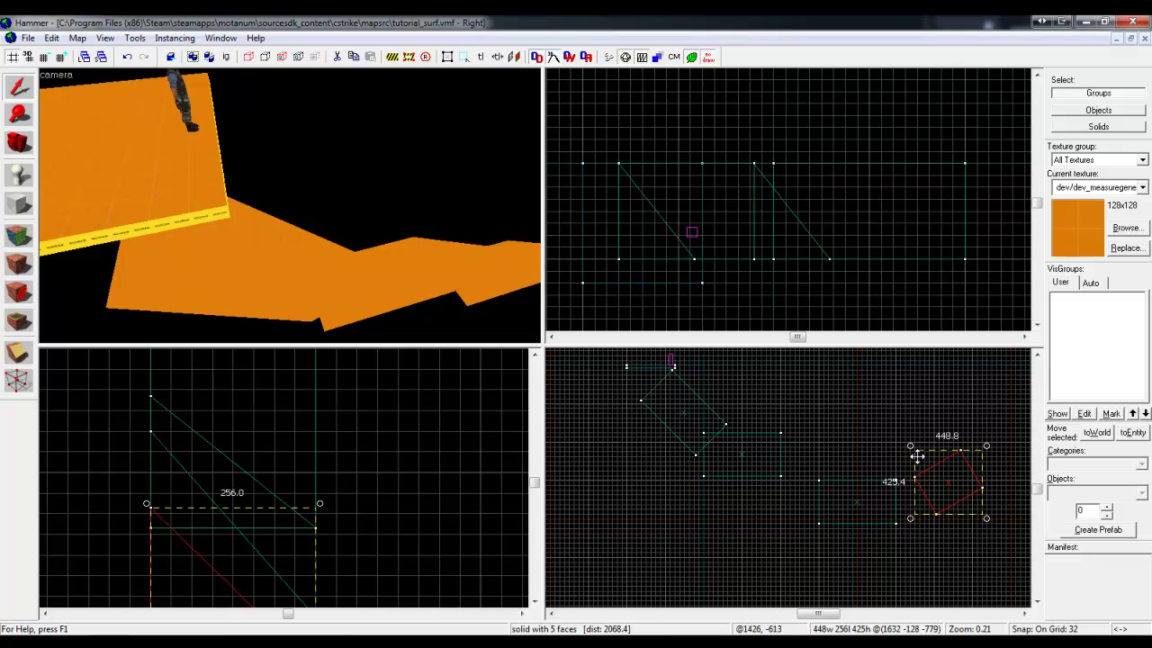
- Place two copies of the flat ramp segment beside the diagonal ramp, rotating each to begin a smooth curve
{"action": "left_click", "coordinate": [395, 291]}
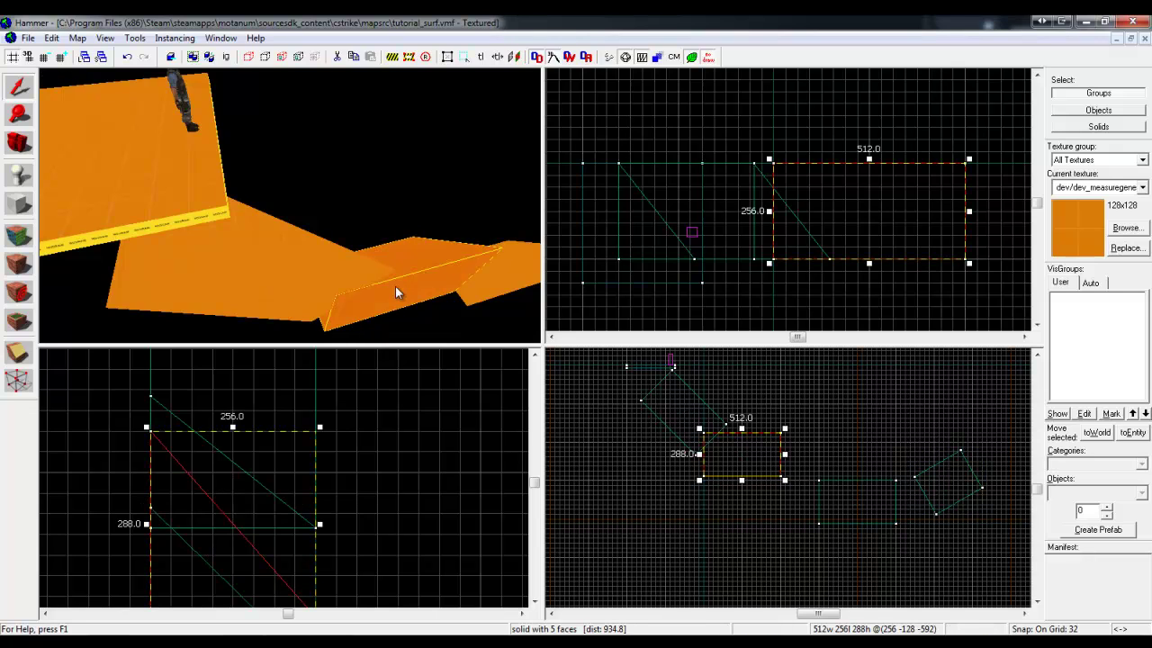
{"action": "scroll", "coordinate": [778, 454], "scroll_direction": "up", "scroll_amount": 4}
{"action": "left_click", "coordinate": [778, 454]}
{"action": "left_click_drag", "start_coordinate": [788, 405], "coordinate": [764, 352]}
{"action": "left_click_drag", "start_coordinate": [718, 423], "coordinate": [784, 468]}
{"action": "left_click_drag", "start_coordinate": [847, 415], "coordinate": [825, 401]}
- Copy the last curve segment further along and rotate the copy closer to level, about 550.7 by 364.5 units overall
{"action": "left_click_drag", "start_coordinate": [774, 512], "coordinate": [864, 553]}
{"action": "scroll", "coordinate": [746, 453], "scroll_direction": "down", "scroll_amount": 5}
{"action": "scroll", "coordinate": [740, 431], "scroll_direction": "up", "scroll_amount": 2}
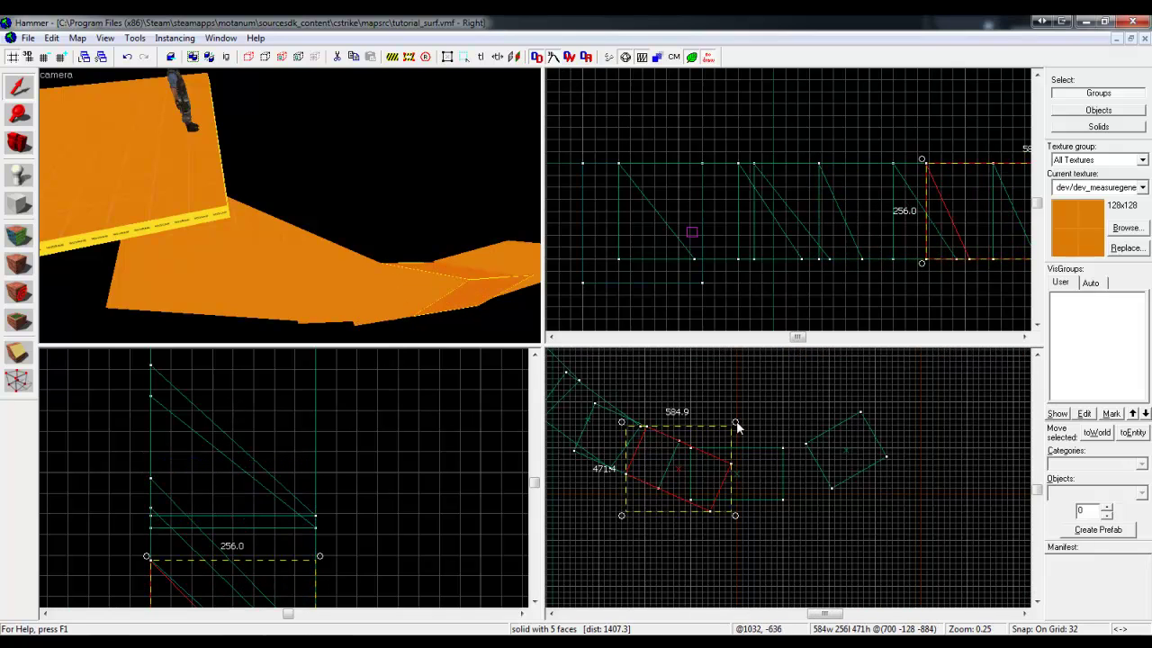
{"action": "left_click_drag", "start_coordinate": [721, 407], "coordinate": [731, 428]}
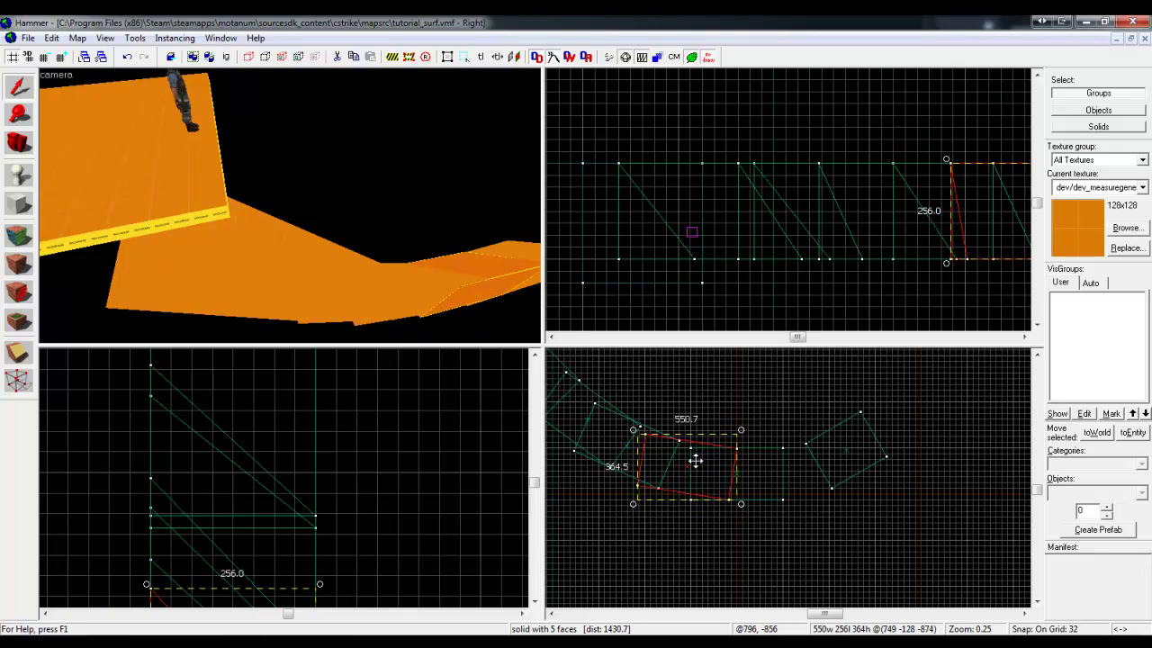
- Undo a trial shift of the newly rotated segment and slide the flat ramp segment to continue from its end
{"action": "scroll", "coordinate": [695, 461], "scroll_direction": "up", "scroll_amount": 5}
{"action": "left_click_drag", "start_coordinate": [664, 468], "coordinate": [803, 478]}
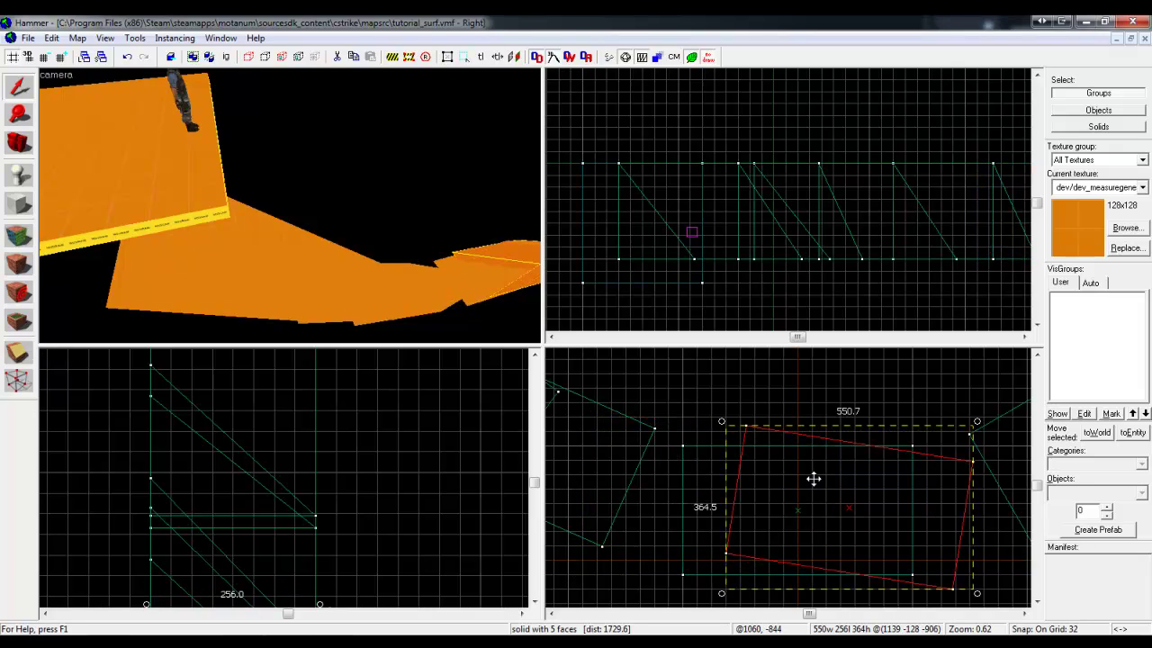
{"action": "key", "text": "ctrl+z"}
{"action": "key", "text": "z"}
{"action": "key", "text": "w"}
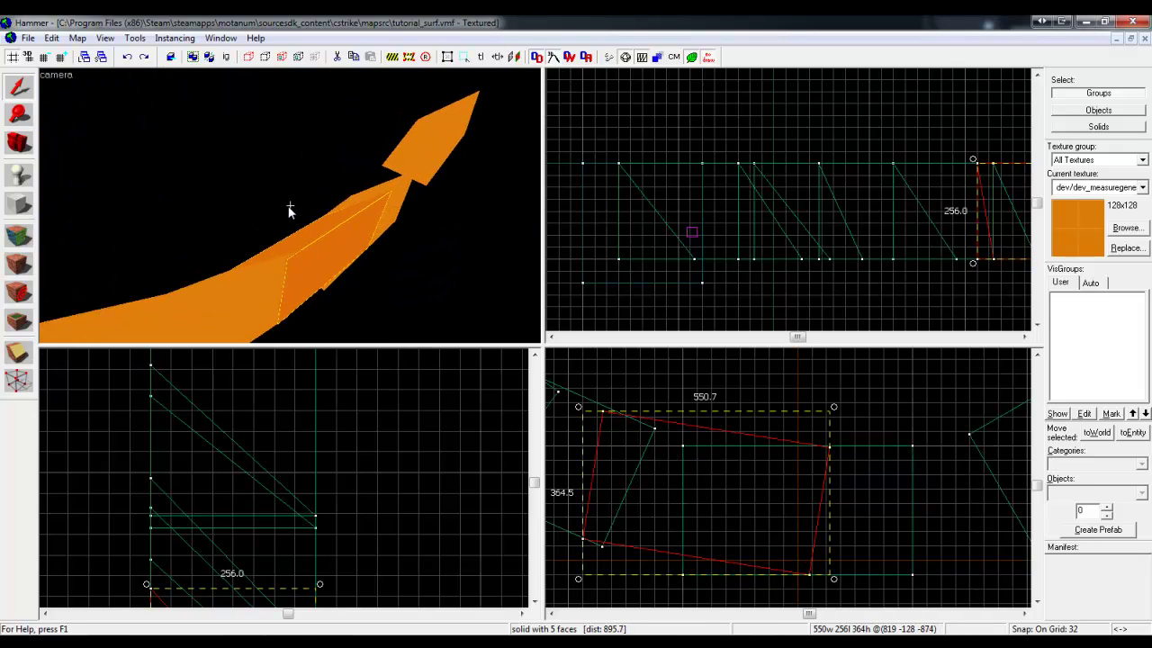
{"action": "left_click", "coordinate": [711, 469]}
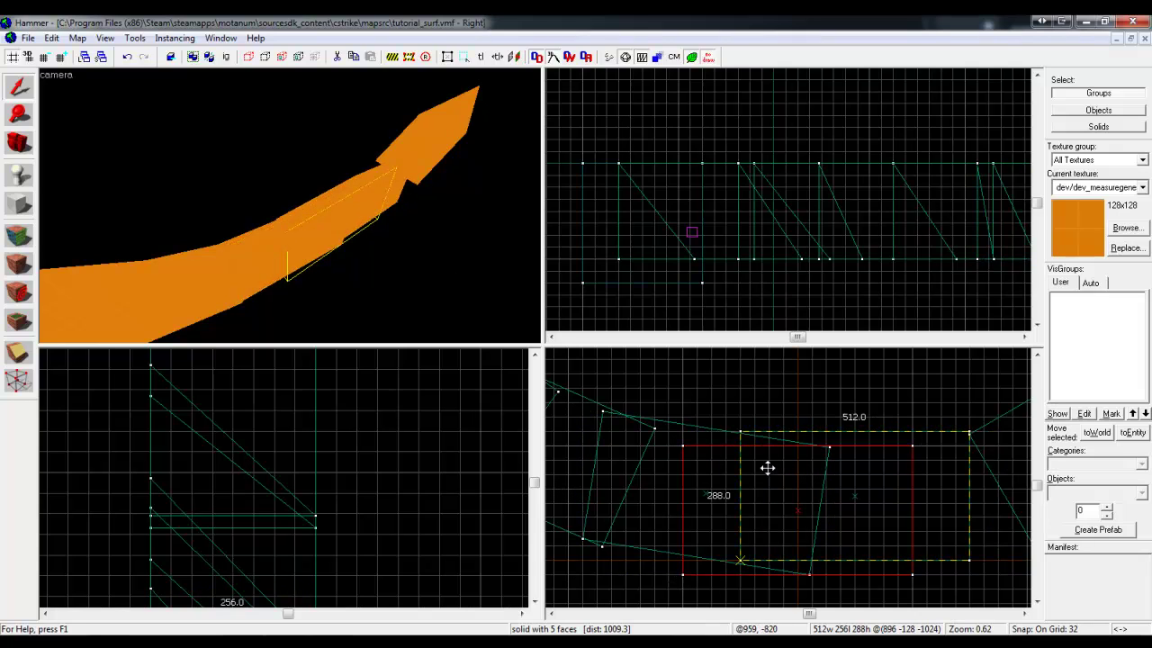
- Copy the tilted end segment into the gap, rotate the copy to about 414.5 by 369.3 units overall, and move the end segment against it
{"action": "left_click", "coordinate": [423, 163]}
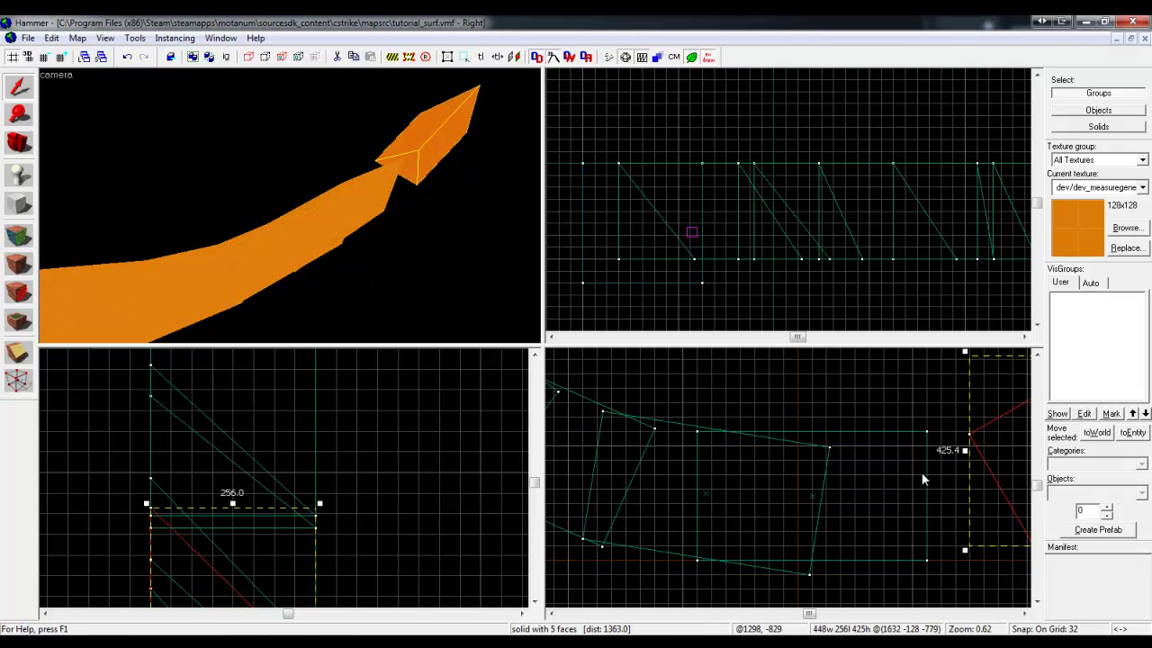
{"action": "scroll", "coordinate": [731, 461], "scroll_direction": "down", "scroll_amount": 5}
{"action": "scroll", "coordinate": [862, 453], "scroll_direction": "up", "scroll_amount": 3}
{"action": "left_click_drag", "start_coordinate": [861, 454], "coordinate": [822, 470]}
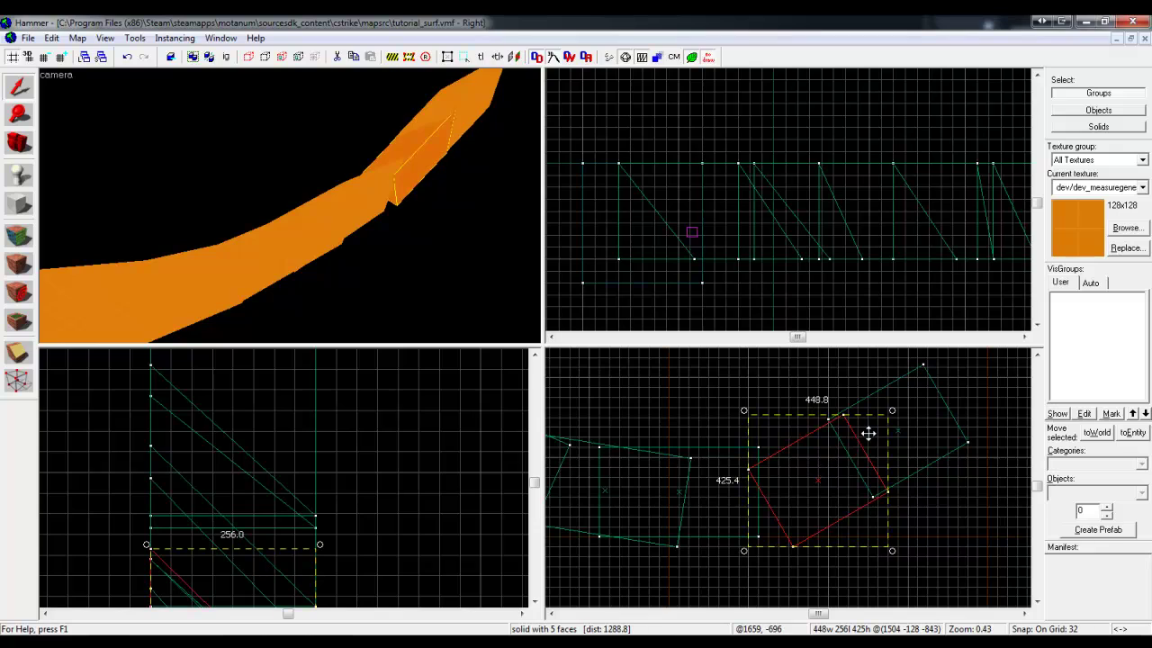
{"action": "left_click_drag", "start_coordinate": [904, 420], "coordinate": [912, 421]}
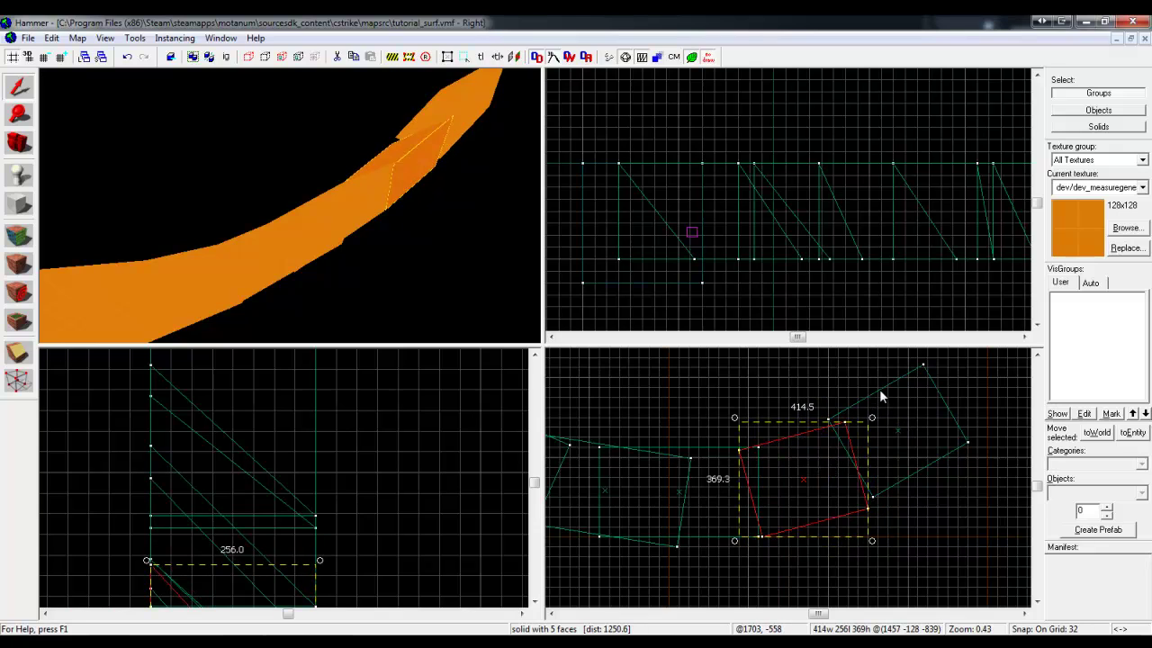
{"action": "left_click_drag", "start_coordinate": [786, 450], "coordinate": [859, 420]}
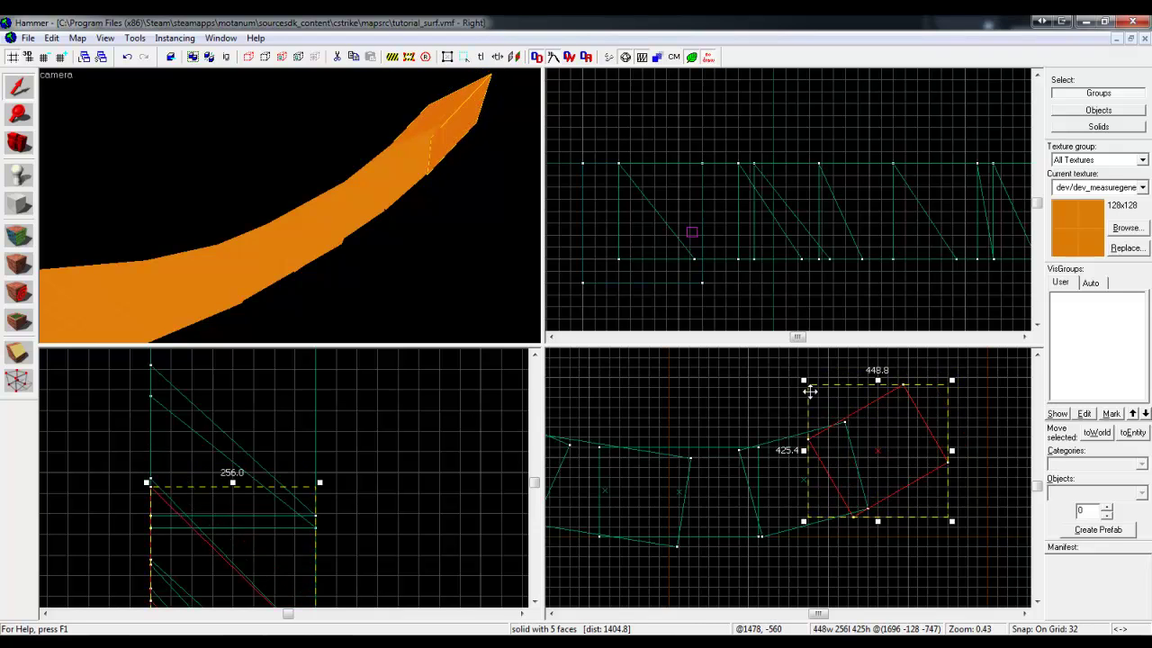
{"action": "left_click", "coordinate": [743, 392]}
- Fly around the curved ramp in the 3D view and examine how the segments line up
{"action": "key", "text": "z"}
{"action": "key", "text": "w"}
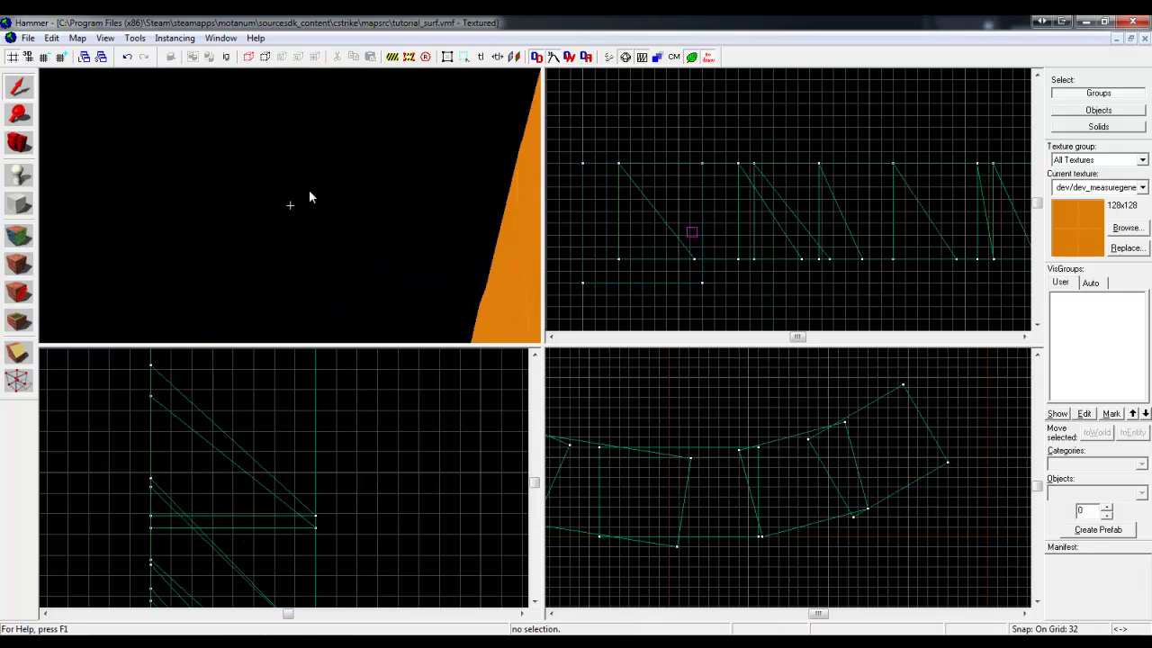
{"action": "key", "text": "s"}
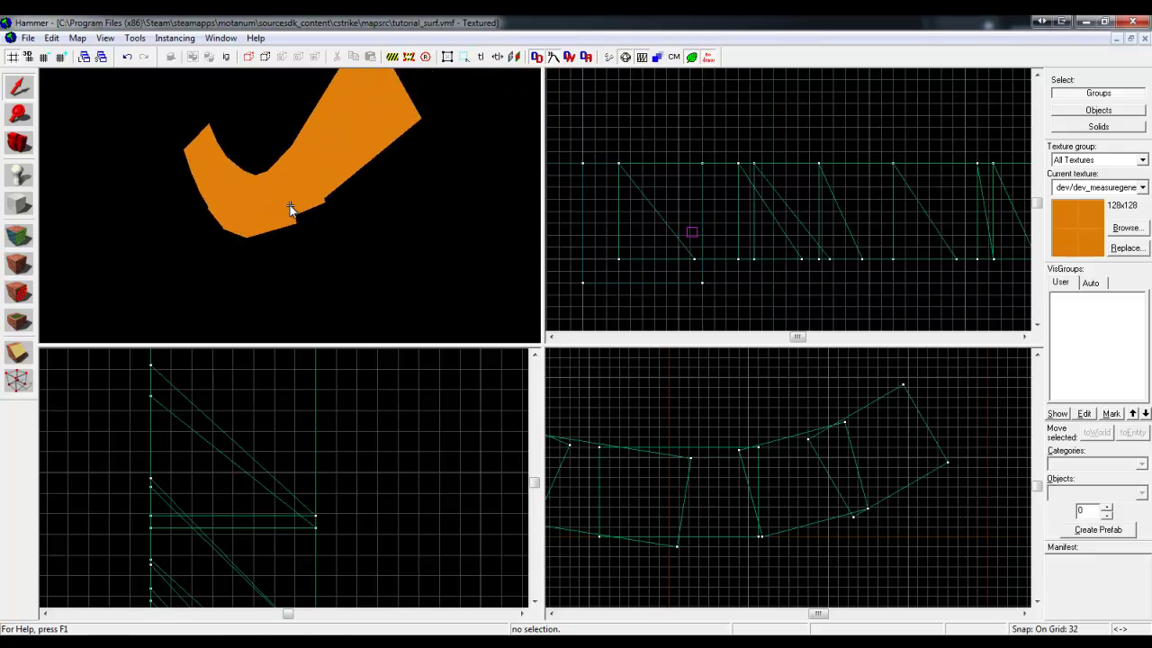
{"action": "key", "text": "w"}
{"action": "key", "text": "w"}
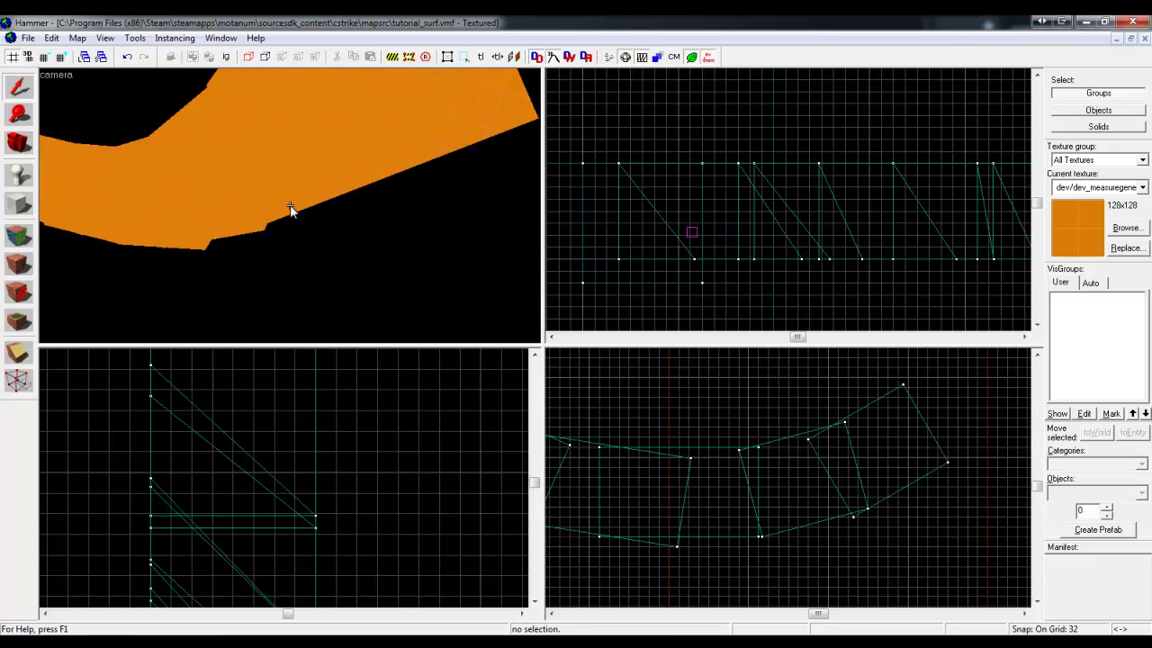
{"action": "key", "text": "w"}
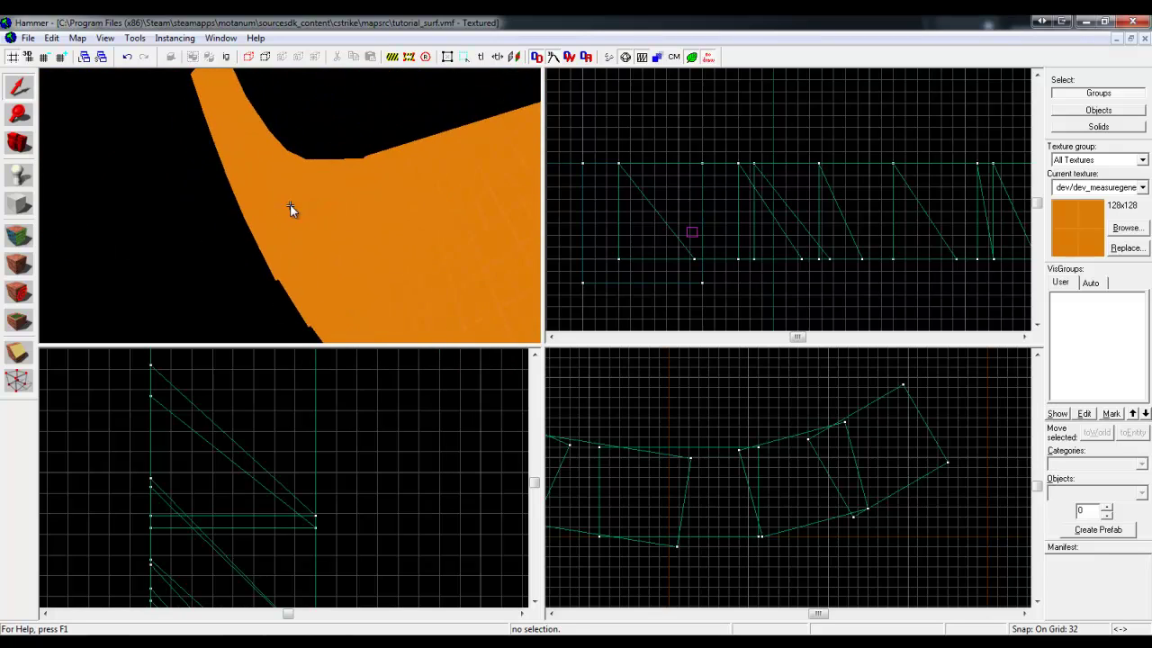
{"action": "key", "text": "s"}
{"action": "key", "text": "z"}
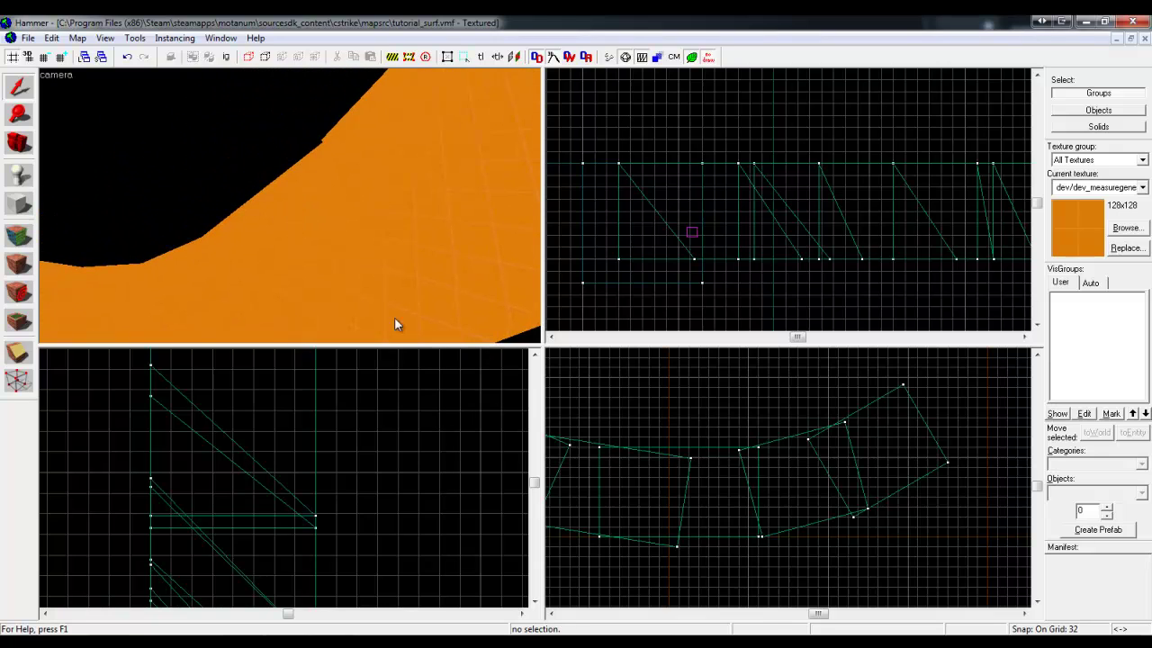
{"action": "scroll", "coordinate": [877, 494], "scroll_direction": "down", "scroll_amount": 7}
{"action": "scroll", "coordinate": [728, 438], "scroll_direction": "up", "scroll_amount": 5}
{"action": "scroll", "coordinate": [729, 438], "scroll_direction": "up", "scroll_amount": 2}
- Examine the seam where the diagonal ramp meets the next segment, checking how their corners overlap in the side view
{"action": "left_click", "coordinate": [454, 154]}
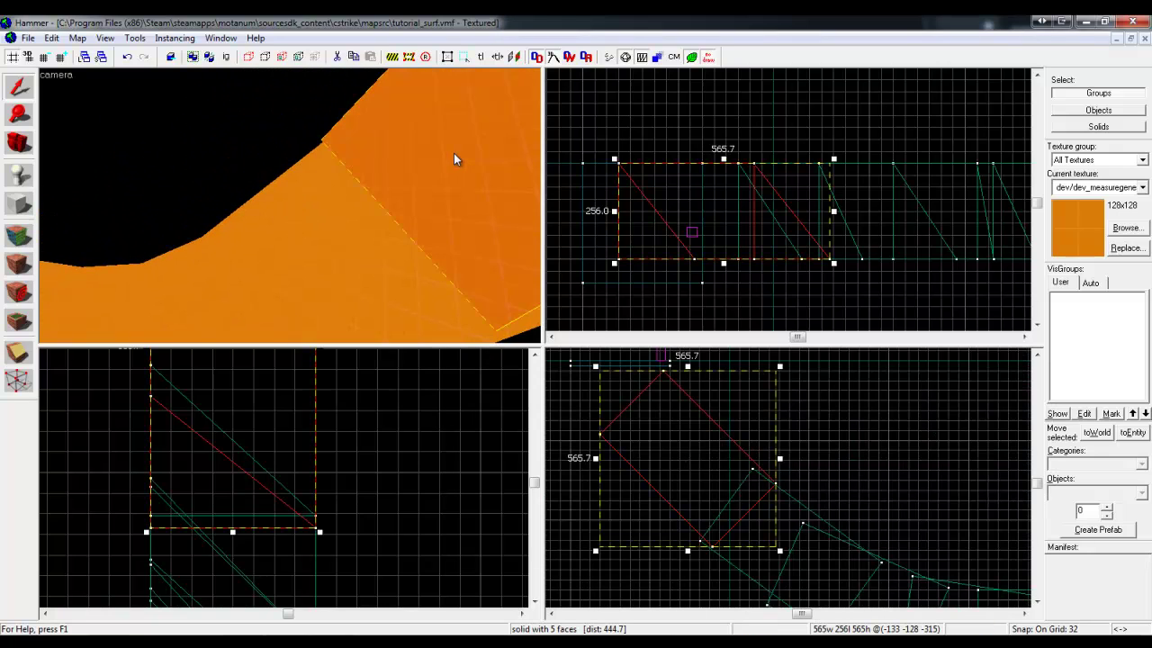
{"action": "key", "text": "z"}
{"action": "key", "text": "s"}
{"action": "key", "text": "z"}
{"action": "left_click", "coordinate": [228, 252], "text": "ctrl"}
{"action": "scroll", "coordinate": [700, 494], "scroll_direction": "up", "scroll_amount": 3}
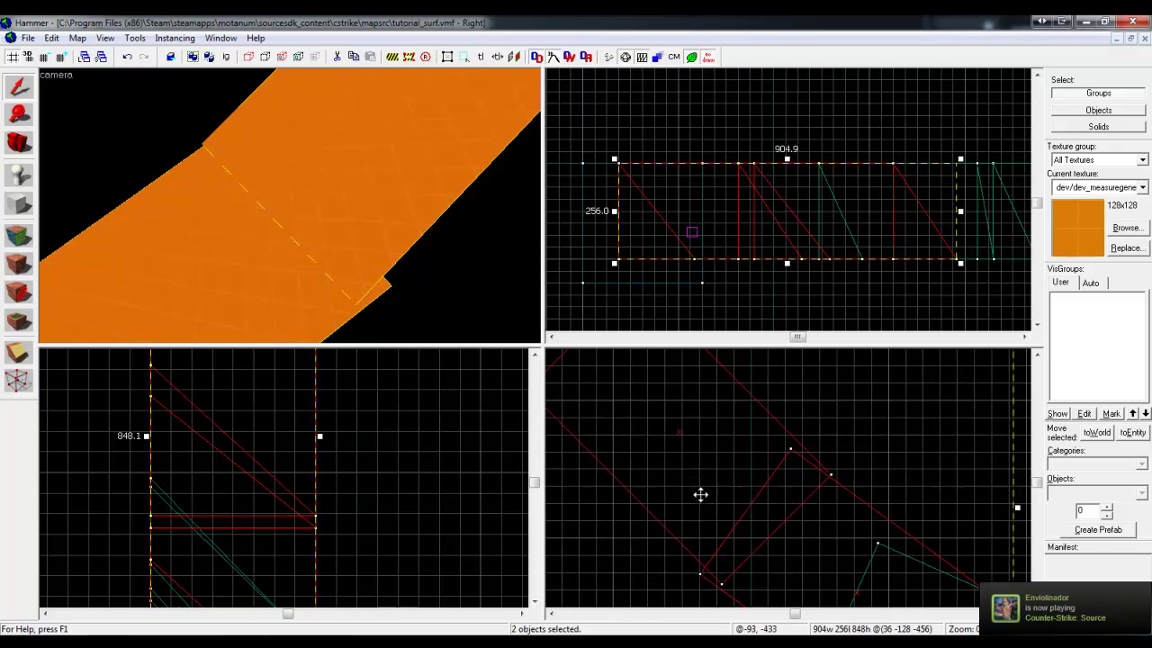
{"action": "scroll", "coordinate": [702, 491], "scroll_direction": "down", "scroll_amount": 3}
{"action": "left_click", "coordinate": [884, 478]}
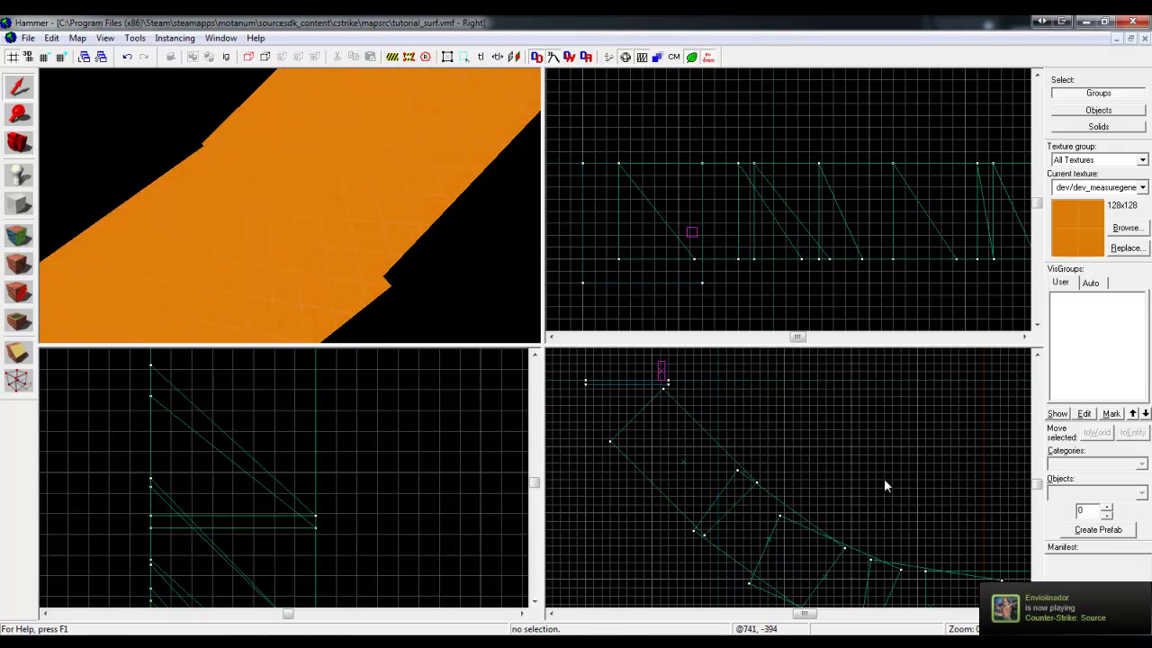
{"action": "scroll", "coordinate": [730, 473], "scroll_direction": "up", "scroll_amount": 8}
{"action": "left_click", "coordinate": [301, 236]}
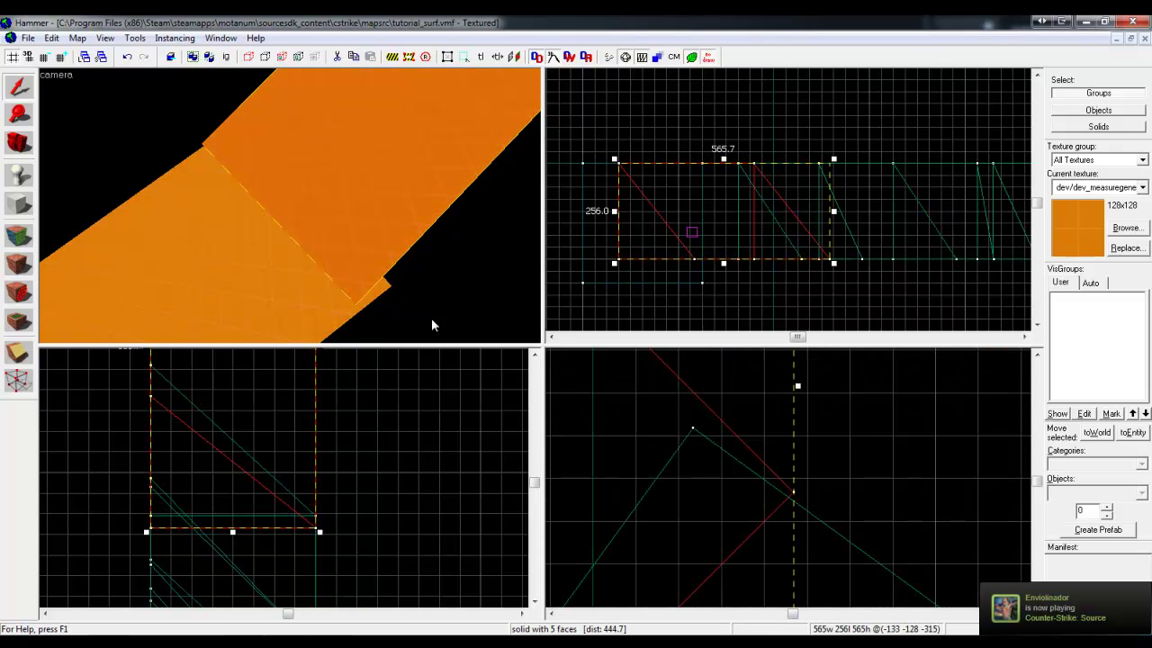
{"action": "scroll", "coordinate": [788, 492], "scroll_direction": "up", "scroll_amount": 3}
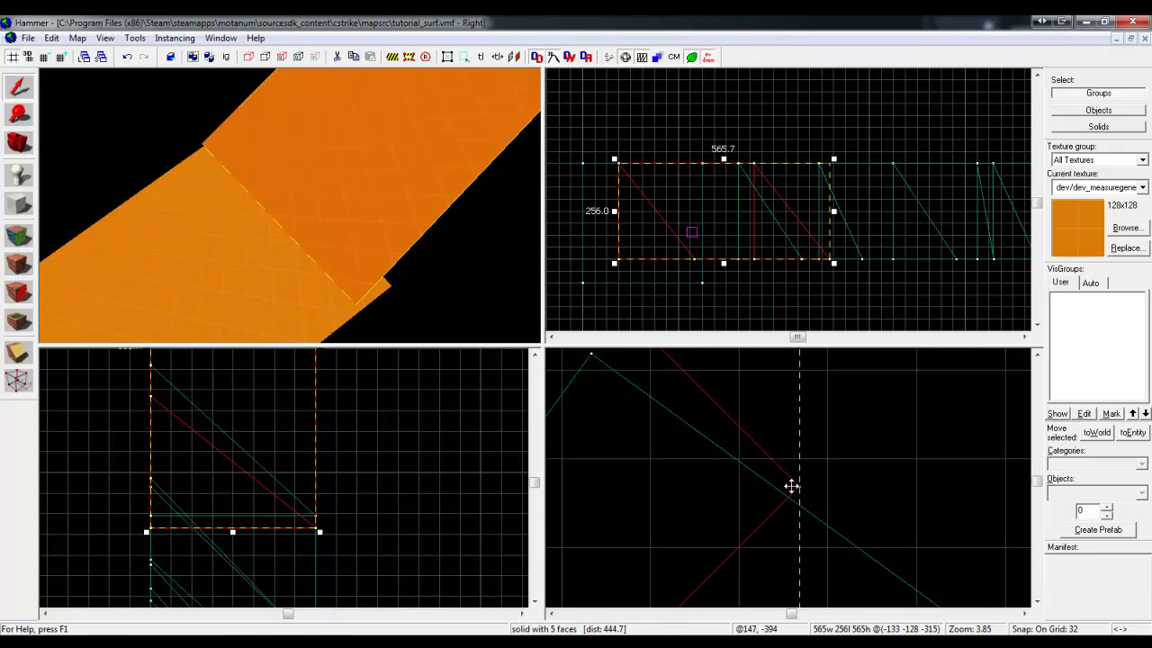
{"action": "left_click", "coordinate": [845, 465]}
- Pick up the tools/toolsnodraw texture from an existing nodraw face and apply it to the ramp segments' hidden faces
{"action": "key", "text": "z"}
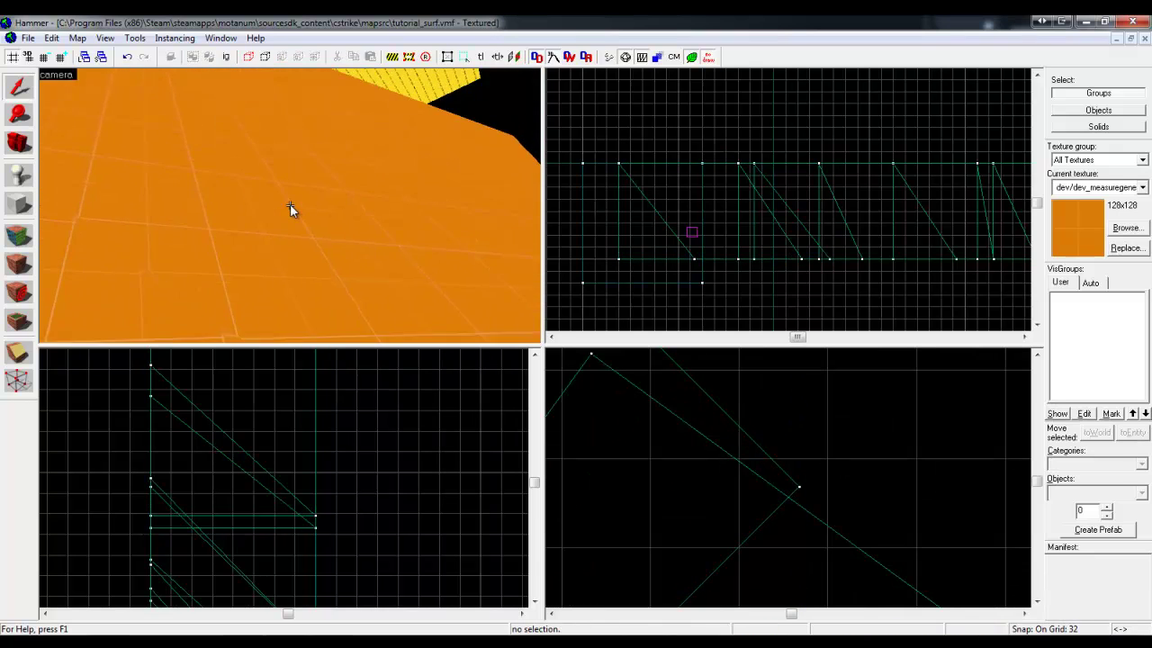
{"action": "key", "text": "shift+a"}
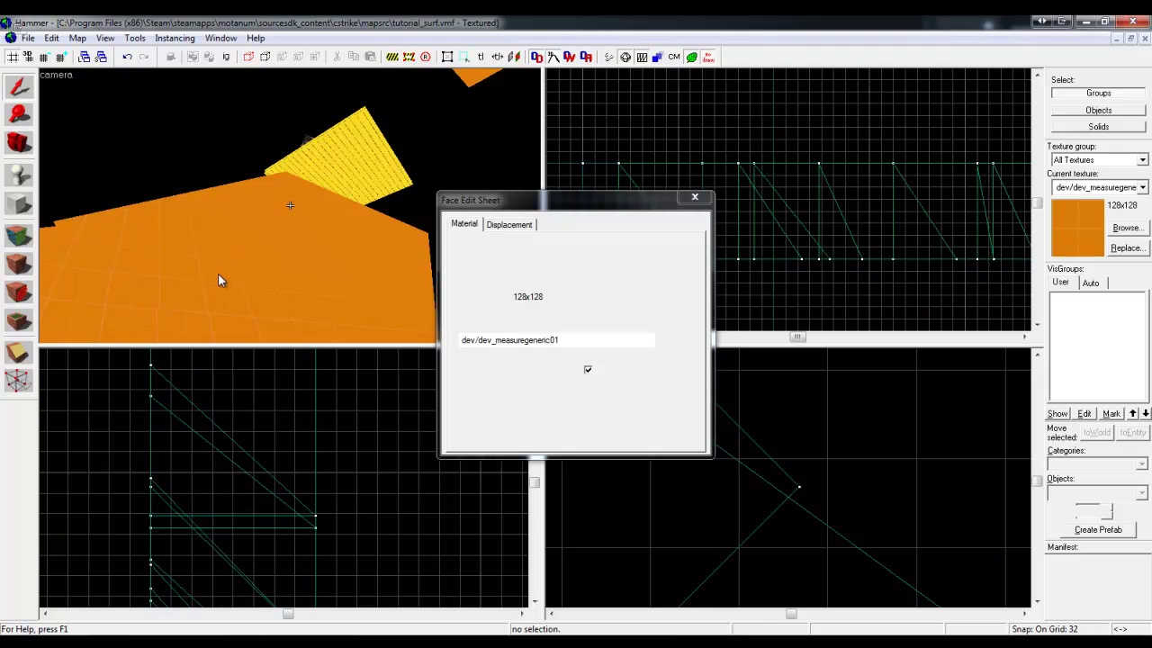
{"action": "left_click", "coordinate": [329, 185]}
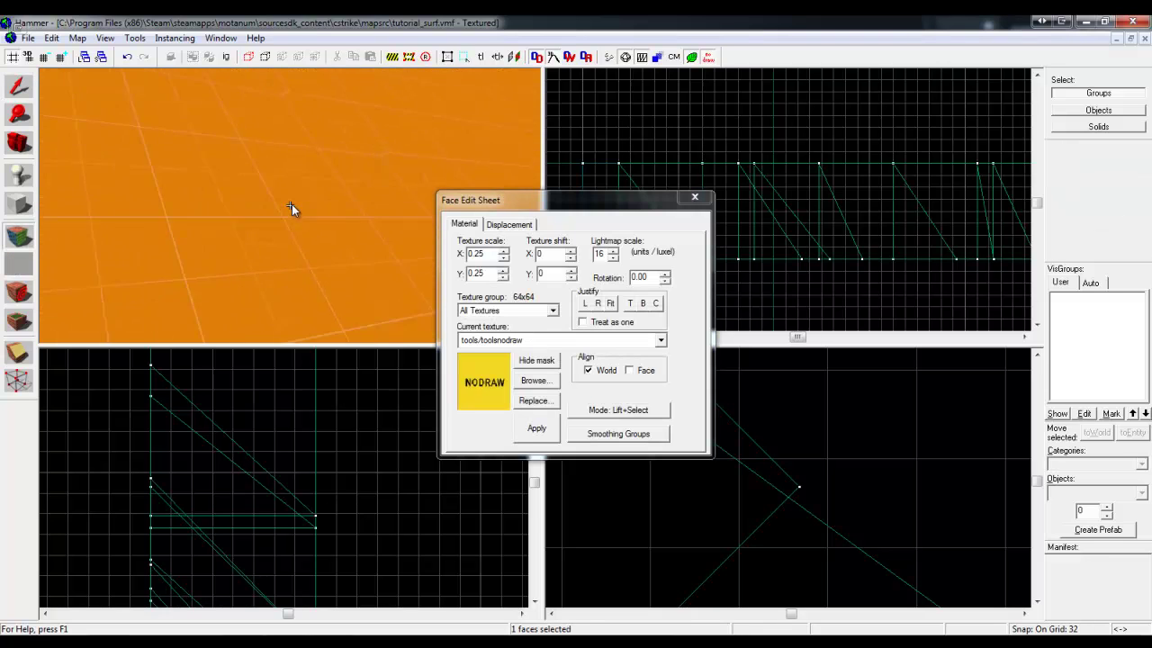
{"action": "right_click", "coordinate": [291, 207]}
{"action": "key", "text": "w"}
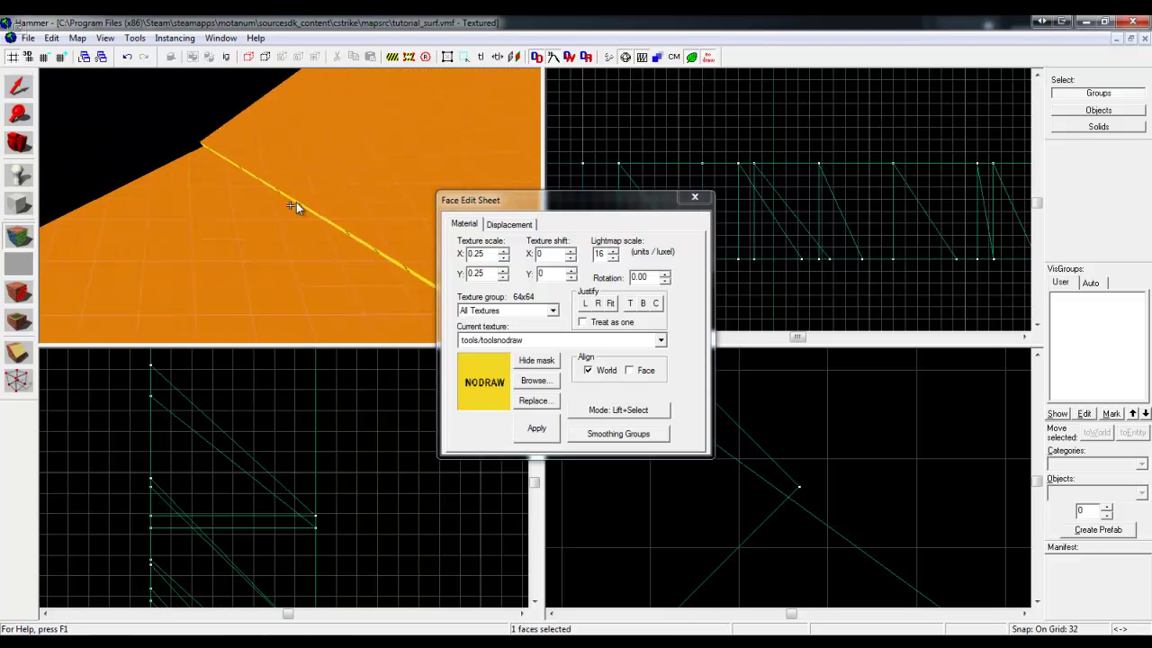
{"action": "key", "text": "z"}
{"action": "key", "text": "z"}
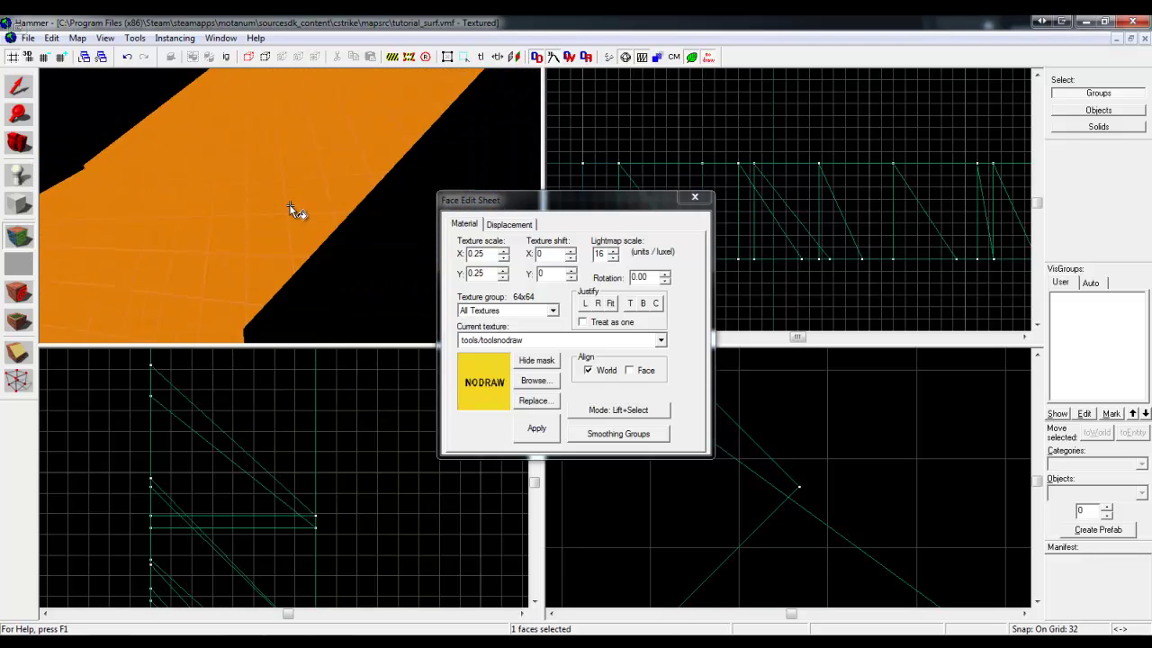
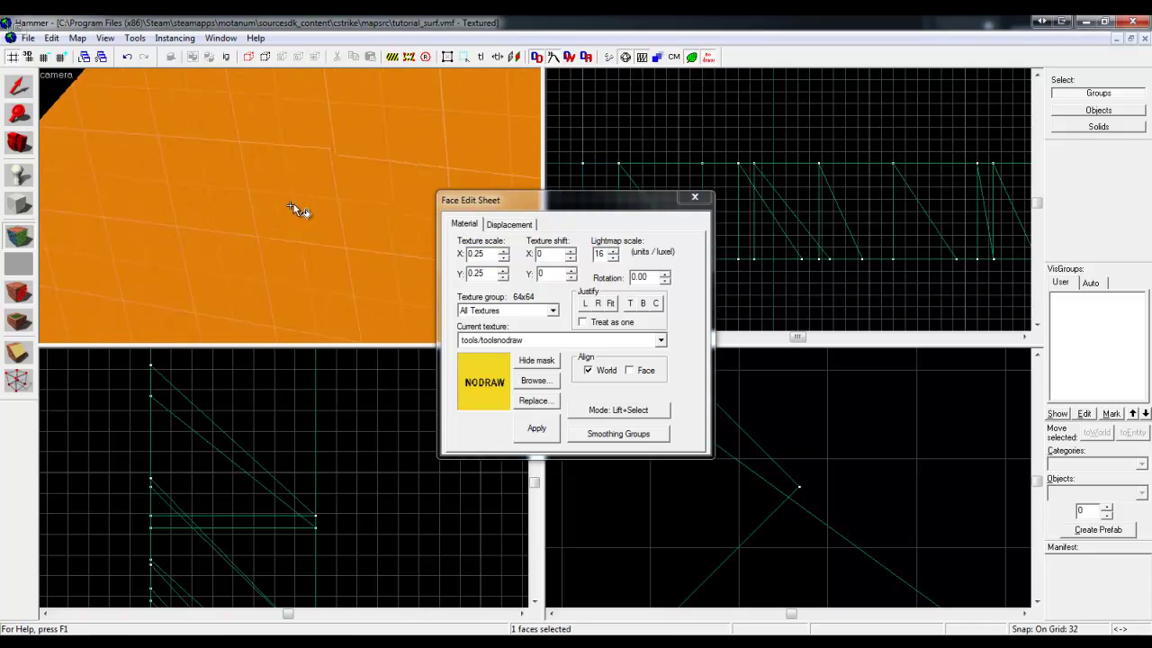
{"action": "left_click", "coordinate": [696, 198]}
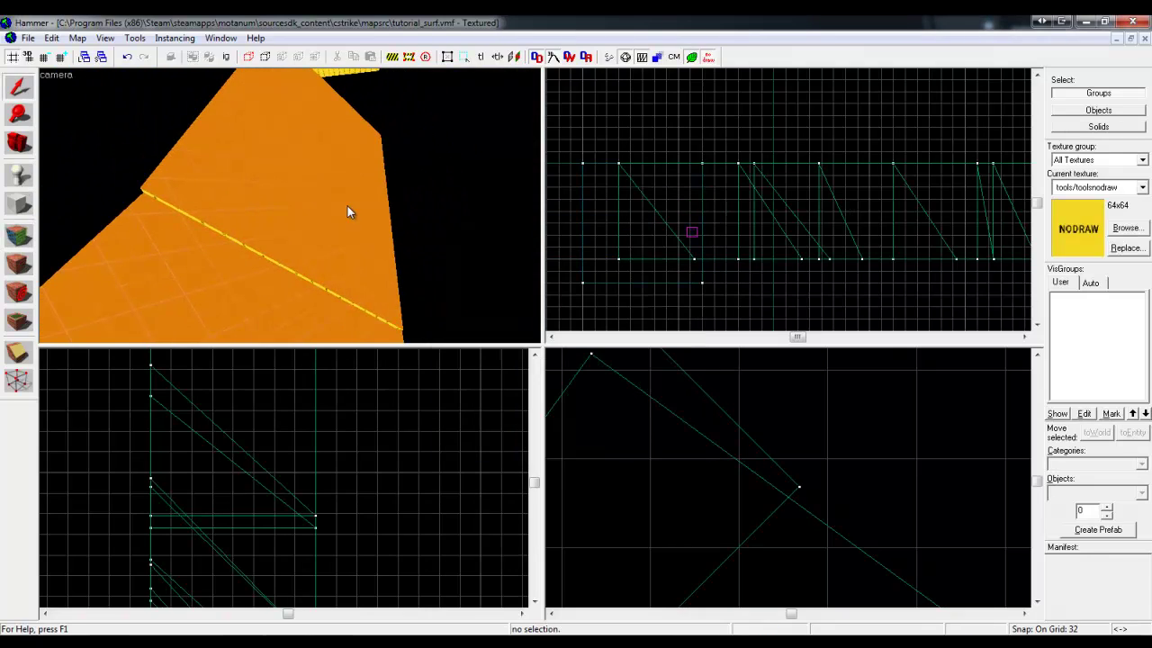
- Nudge the diagonal ramp segment slightly downward with grid snapping off so its surface blends into the next segment
{"action": "left_click", "coordinate": [290, 210]}
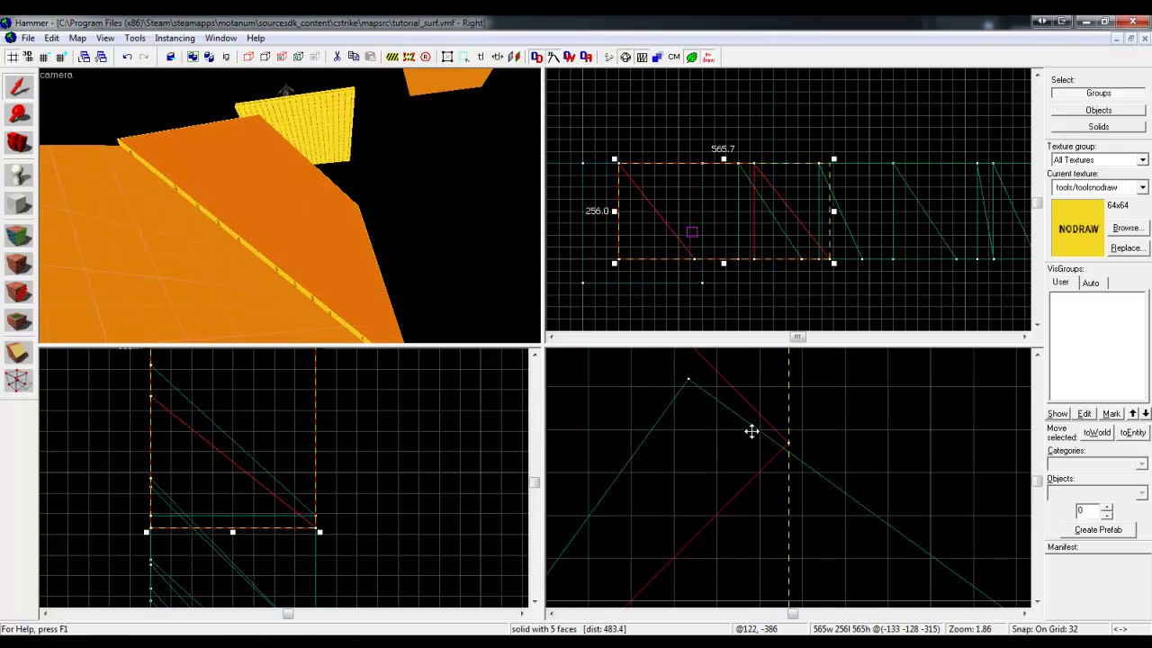
{"action": "left_click_drag", "start_coordinate": [756, 425], "coordinate": [752, 436]}
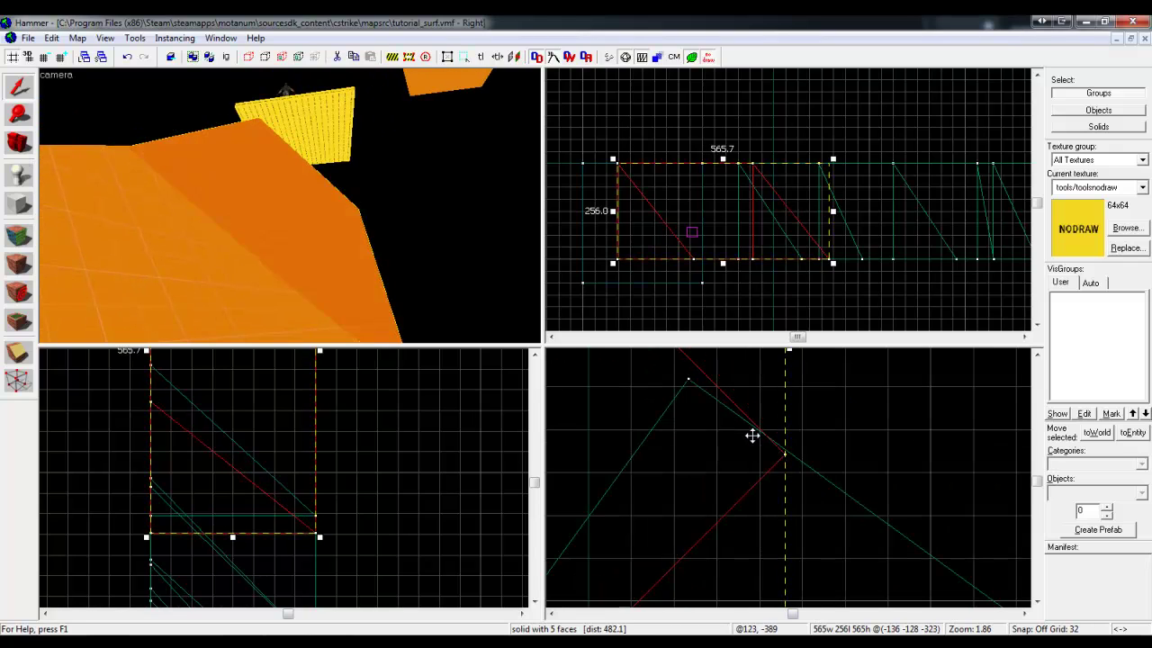
{"action": "key", "text": "Escape"}
{"action": "key", "text": "z"}
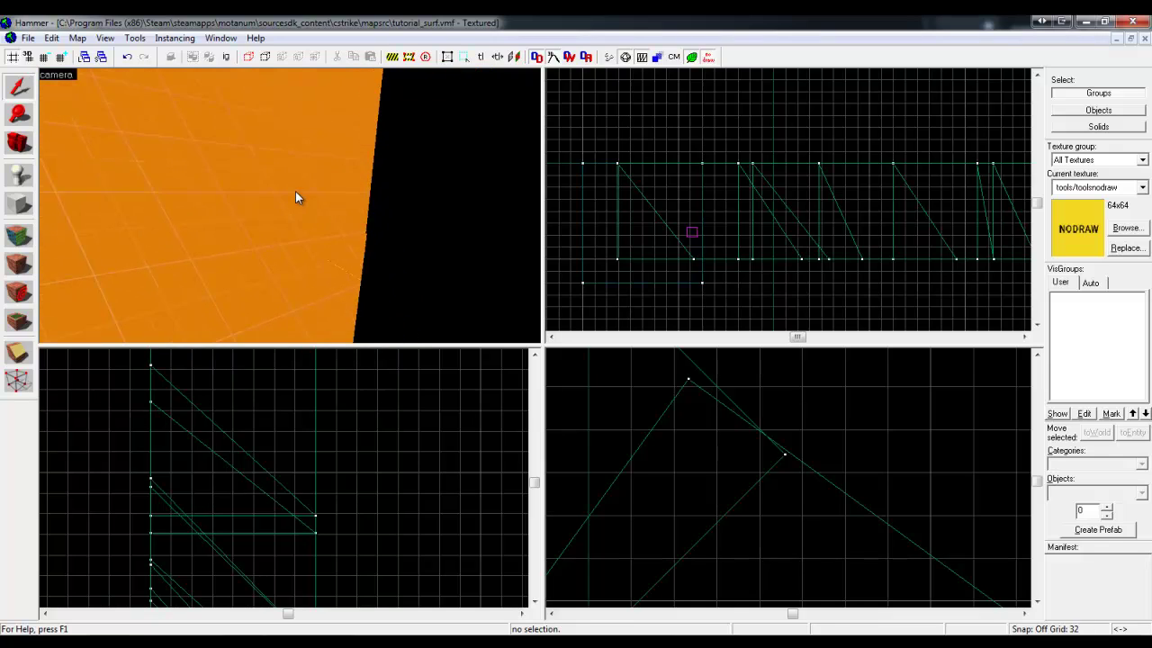
{"action": "left_click", "coordinate": [298, 198]}
{"action": "left_click_drag", "start_coordinate": [691, 392], "coordinate": [695, 402]}
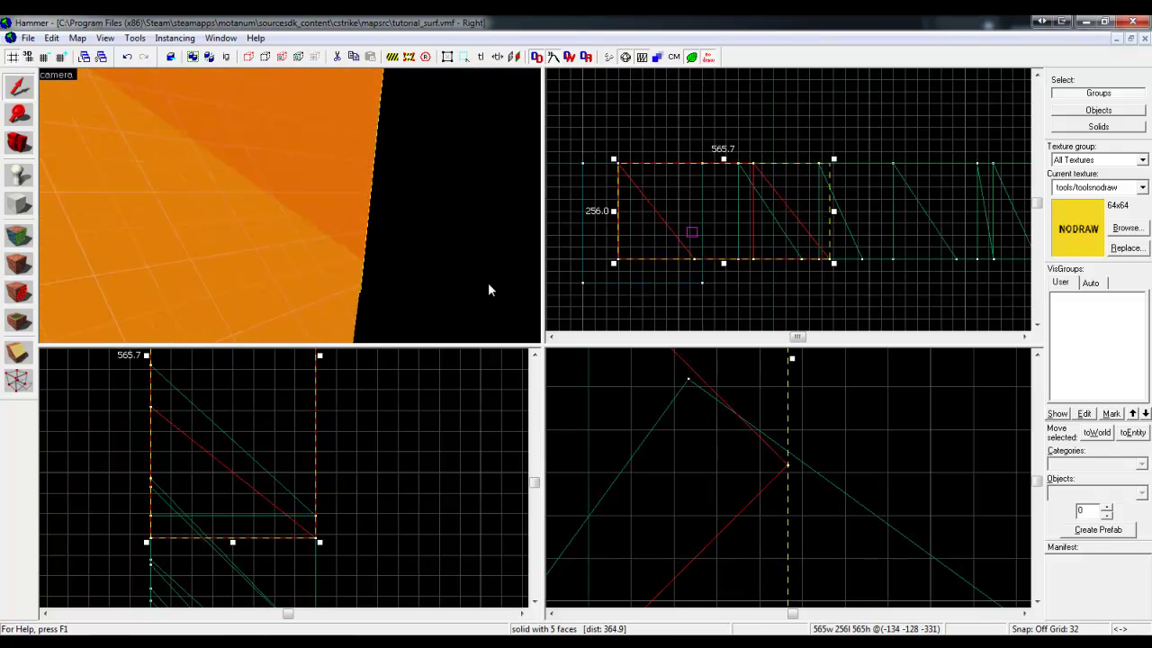
{"action": "key", "text": "Escape"}
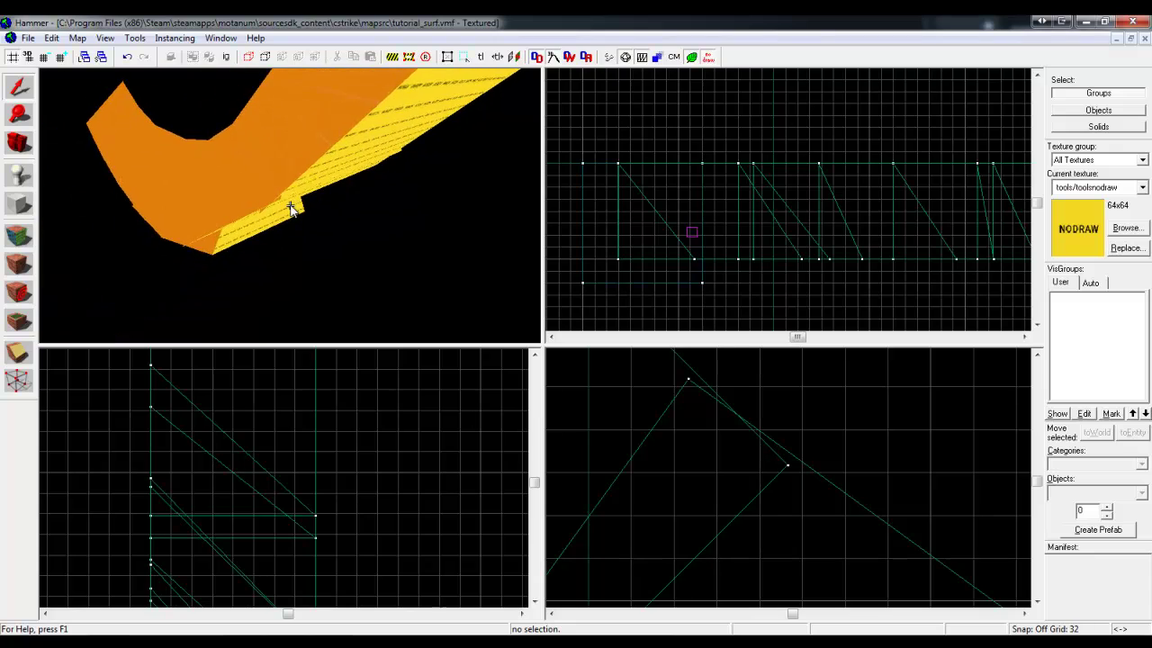
- Examine the seams between the neighbouring ramp segments up close in the 3D view
{"action": "left_click", "coordinate": [339, 200]}
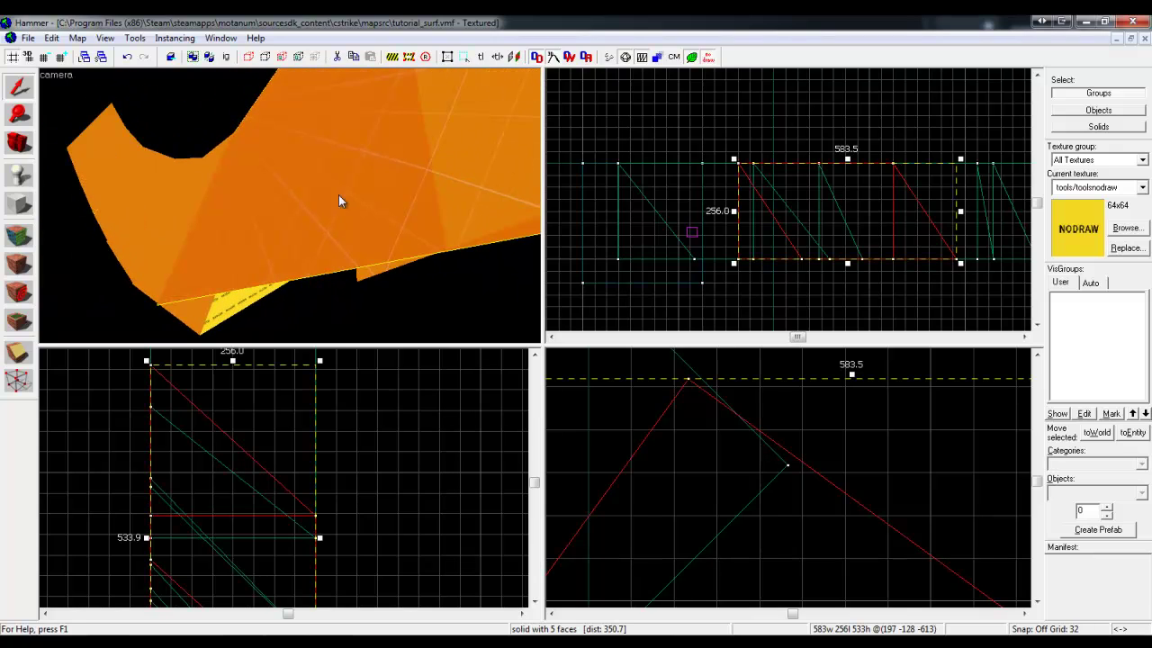
{"action": "left_click", "coordinate": [447, 155], "text": "ctrl"}
{"action": "key", "text": "z"}
{"action": "key", "text": "w"}
{"action": "key", "text": "z"}
{"action": "left_click", "coordinate": [264, 183]}
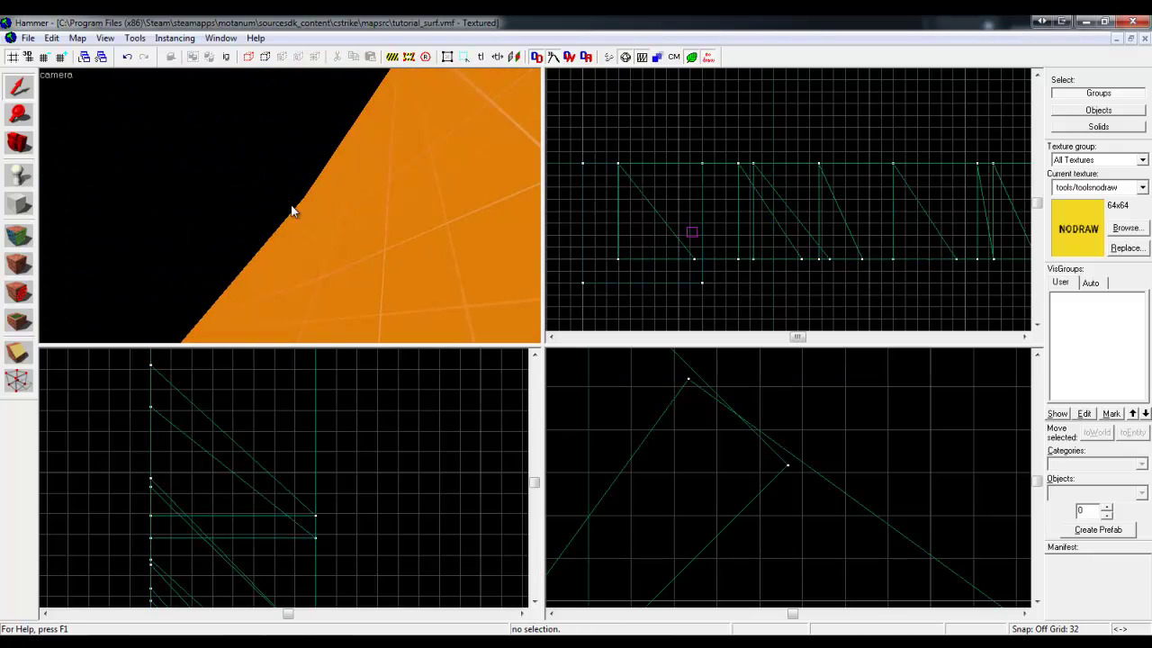
{"action": "key", "text": "z"}
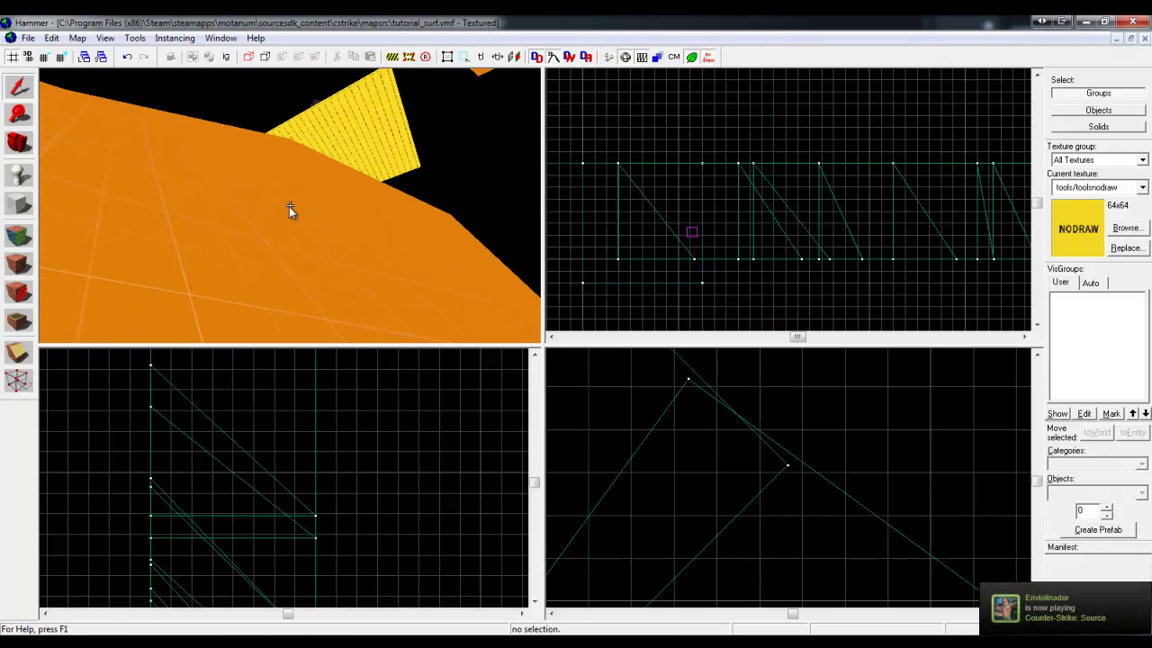
- Stretch the middle ramp segment slightly lengthwise to close the gap at the seam with its neighbour
{"action": "scroll", "coordinate": [712, 401], "scroll_direction": "up", "scroll_amount": 3}
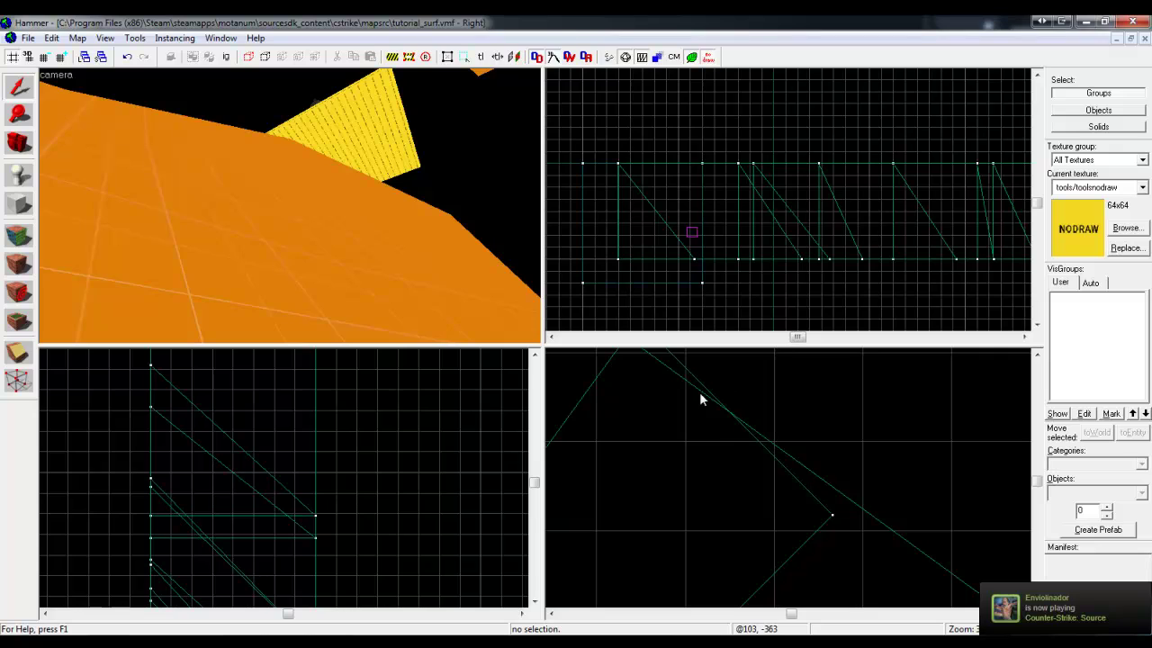
{"action": "scroll", "coordinate": [729, 470], "scroll_direction": "down", "scroll_amount": 2}
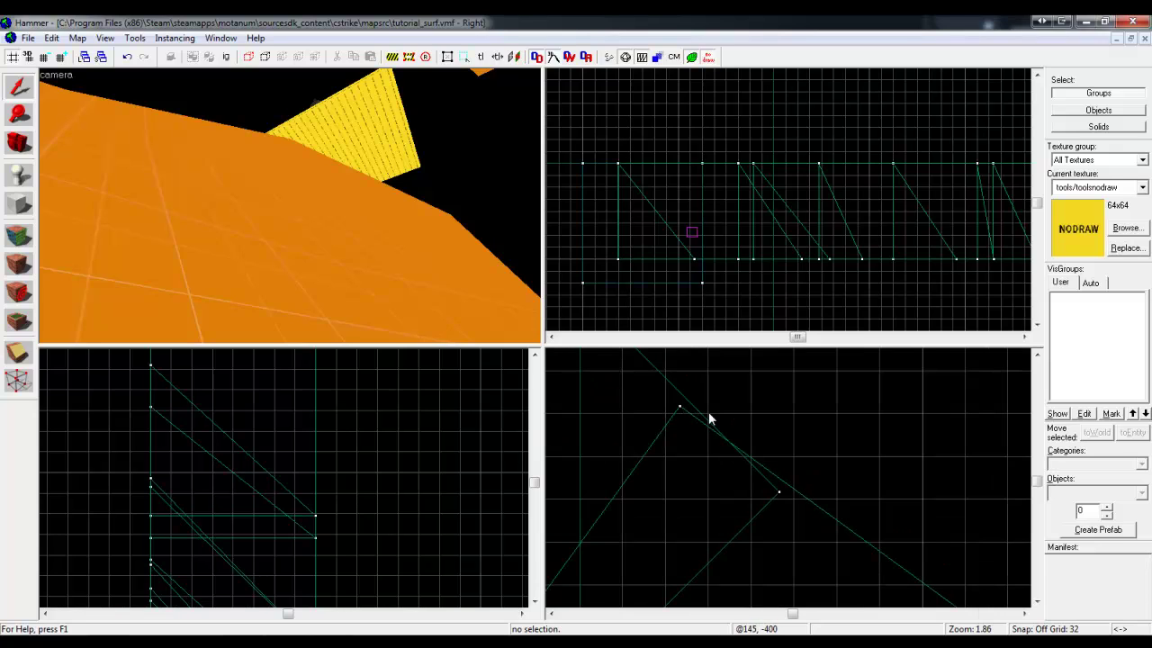
{"action": "scroll", "coordinate": [779, 408], "scroll_direction": "down", "scroll_amount": 4}
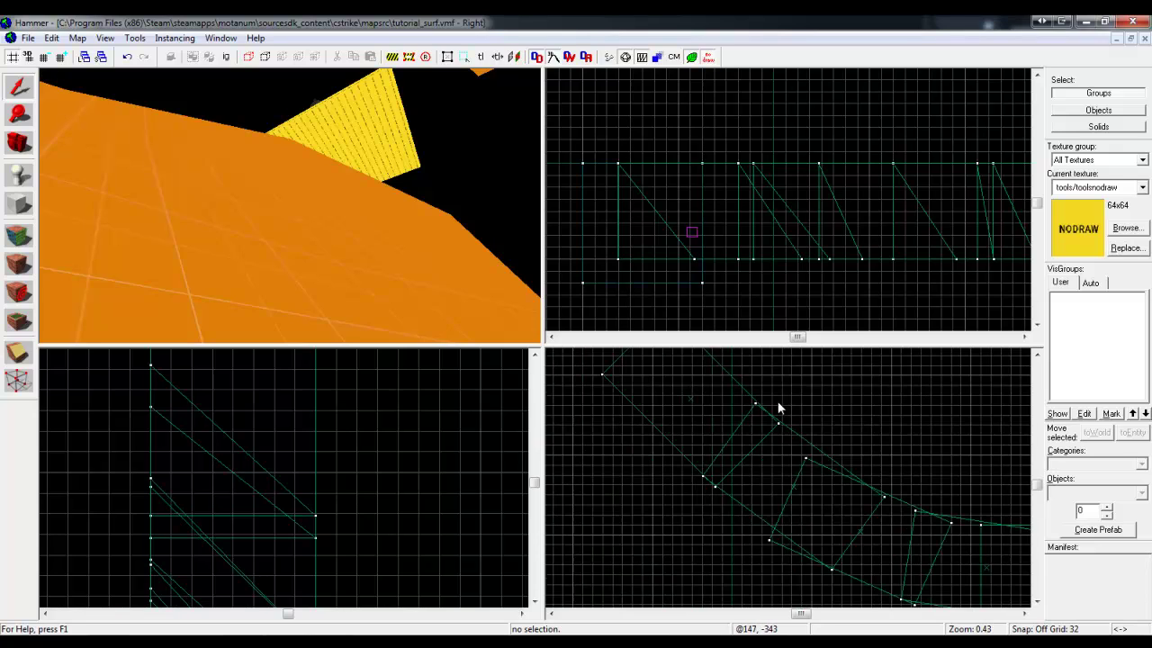
{"action": "scroll", "coordinate": [712, 489], "scroll_direction": "up", "scroll_amount": 10}
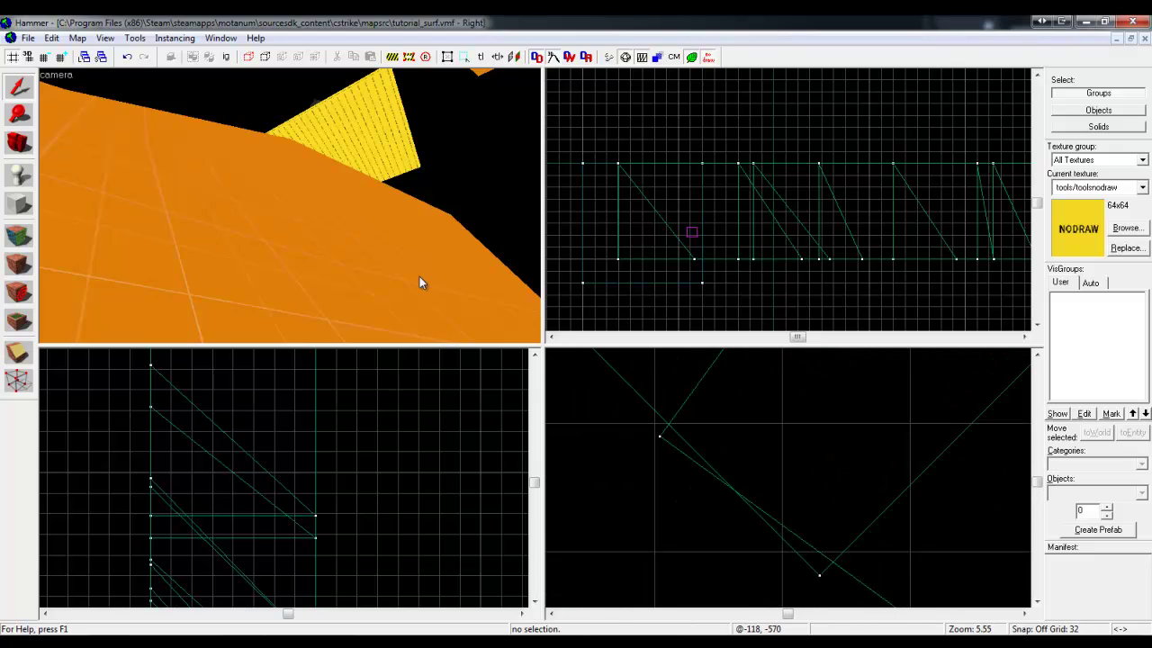
{"action": "key", "text": "z"}
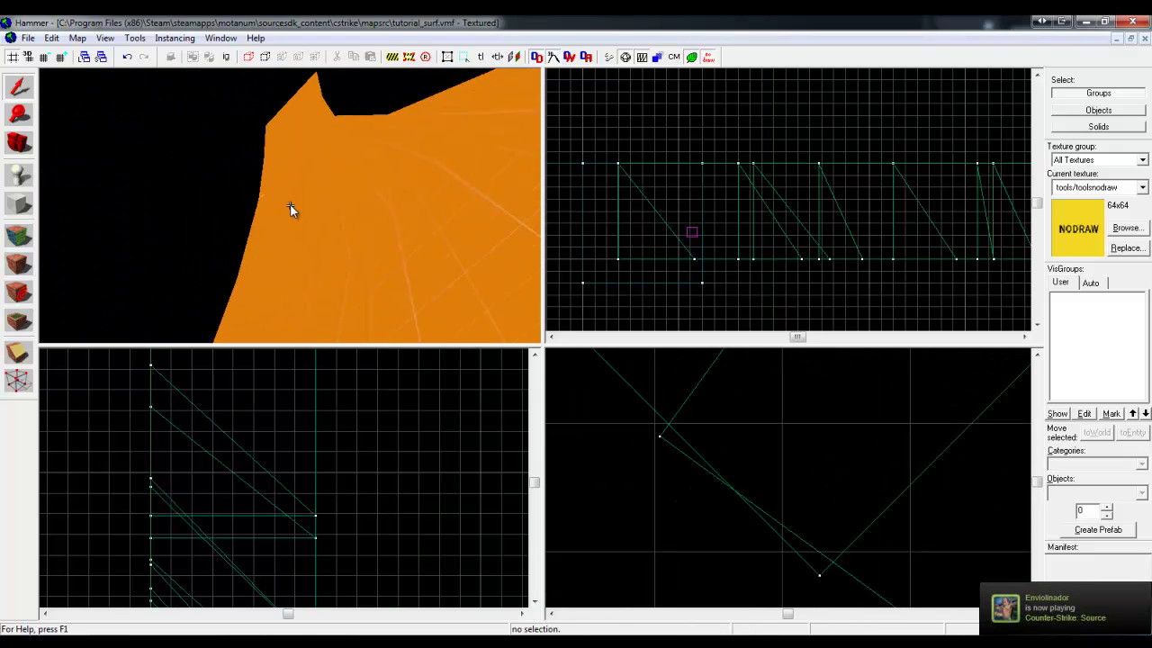
{"action": "left_click", "coordinate": [290, 205]}
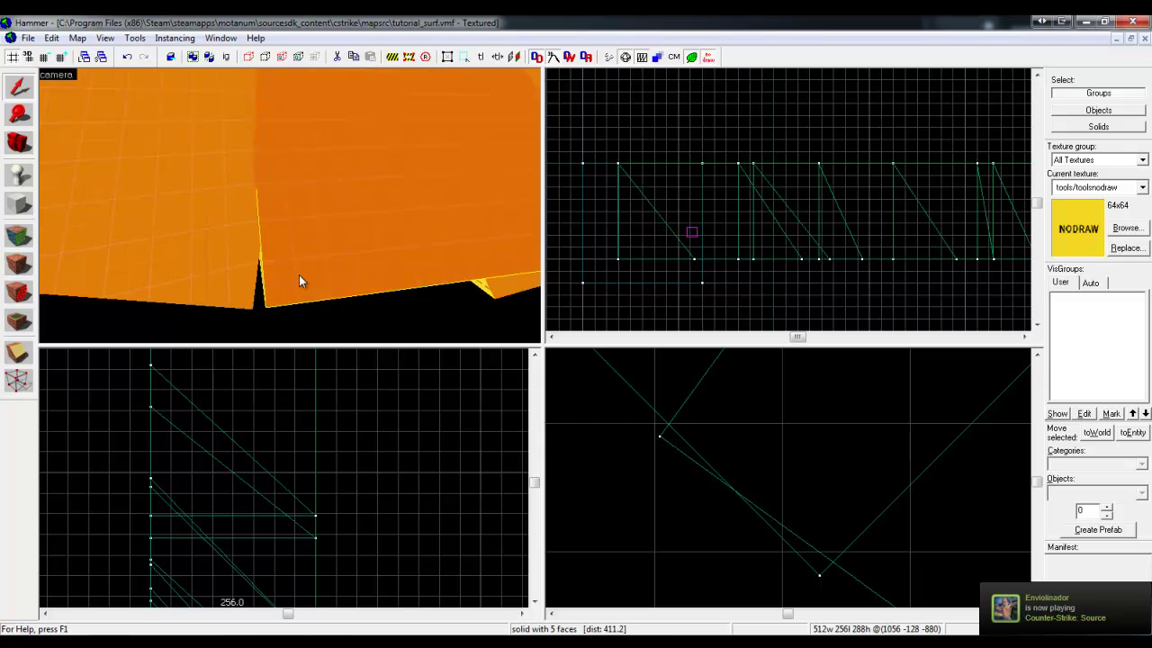
{"action": "scroll", "coordinate": [871, 176], "scroll_direction": "down", "scroll_amount": 3}
{"action": "scroll", "coordinate": [770, 205], "scroll_direction": "up", "scroll_amount": 4}
{"action": "scroll", "coordinate": [770, 204], "scroll_direction": "up", "scroll_amount": 2}
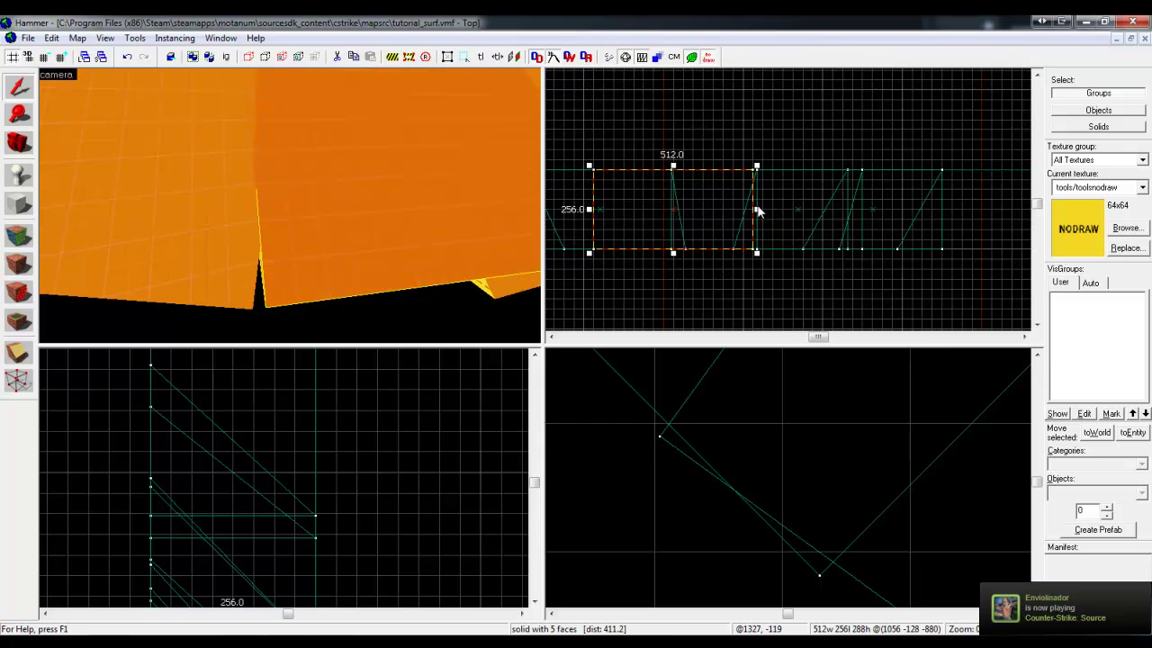
{"action": "left_click_drag", "start_coordinate": [754, 210], "coordinate": [761, 208]}
{"action": "left_click", "coordinate": [289, 205]}
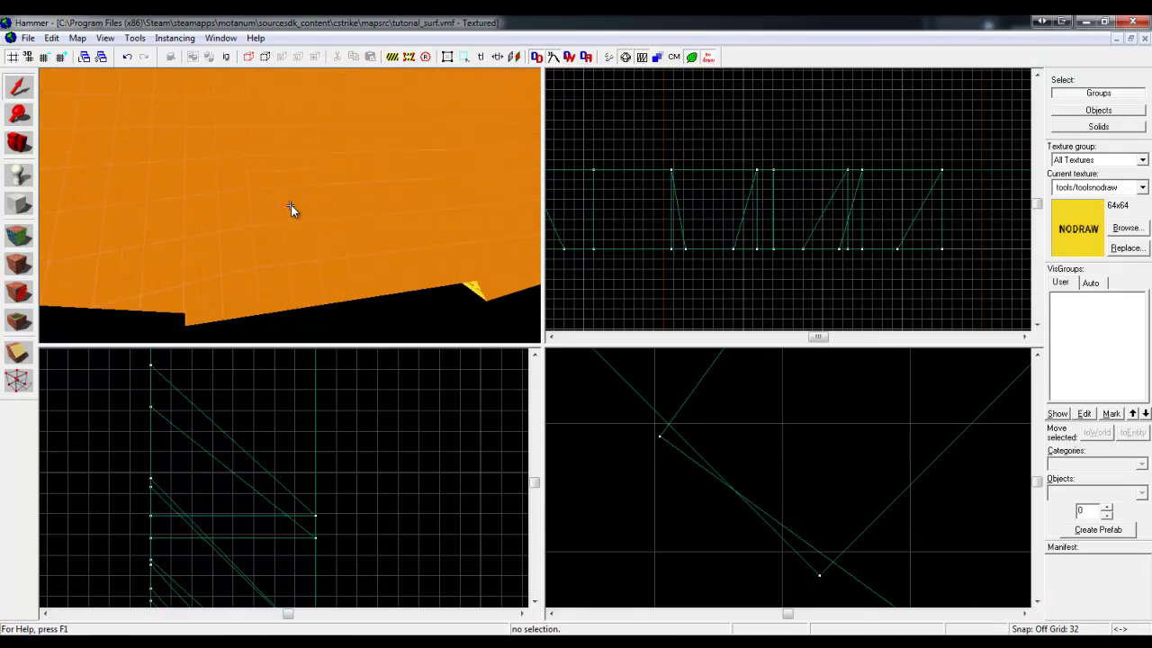
- Examine the ramp's surface and outer edges from all around in the 3D view, checking how the segments join
{"action": "key", "text": "Left"}
{"action": "key", "text": "Left"}
{"action": "key", "text": "Left"}
{"action": "key", "text": "Left"}
{"action": "key", "text": "Left"}
{"action": "key", "text": "Left"}
{"action": "key", "text": "Left"}
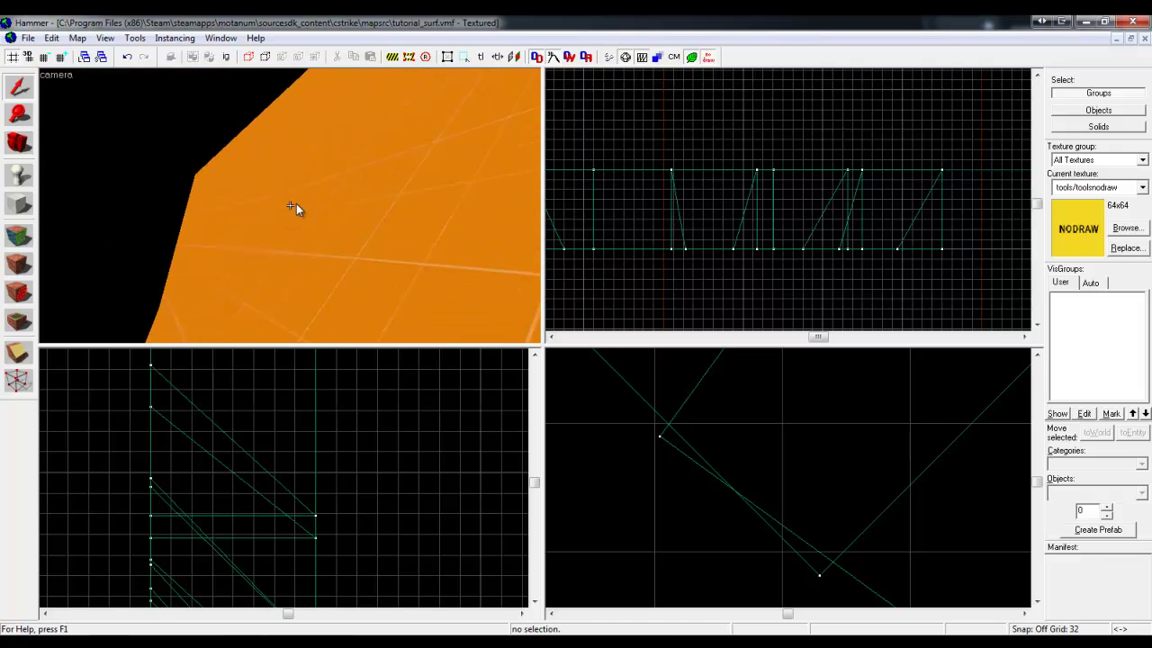
{"action": "key", "text": "Left"}
{"action": "key", "text": "Left"}
{"action": "key", "text": "Left"}
{"action": "key", "text": "Left"}
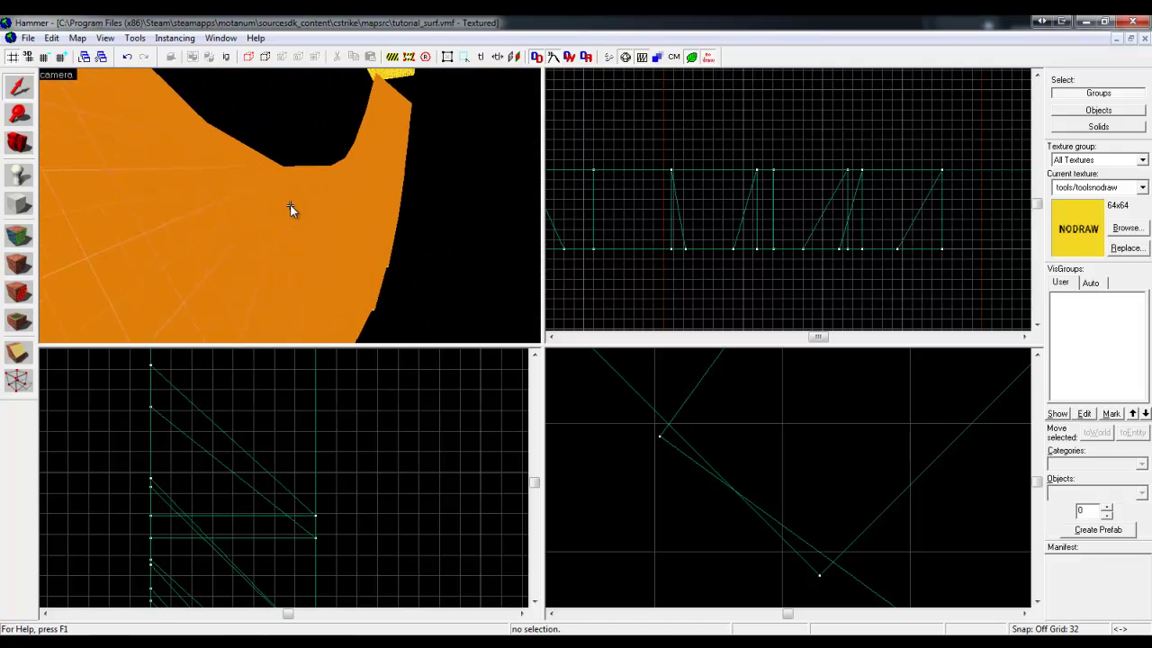
{"action": "key", "text": "Left"}
{"action": "key", "text": "Left"}
{"action": "key", "text": "Left"}
{"action": "key", "text": "Left"}
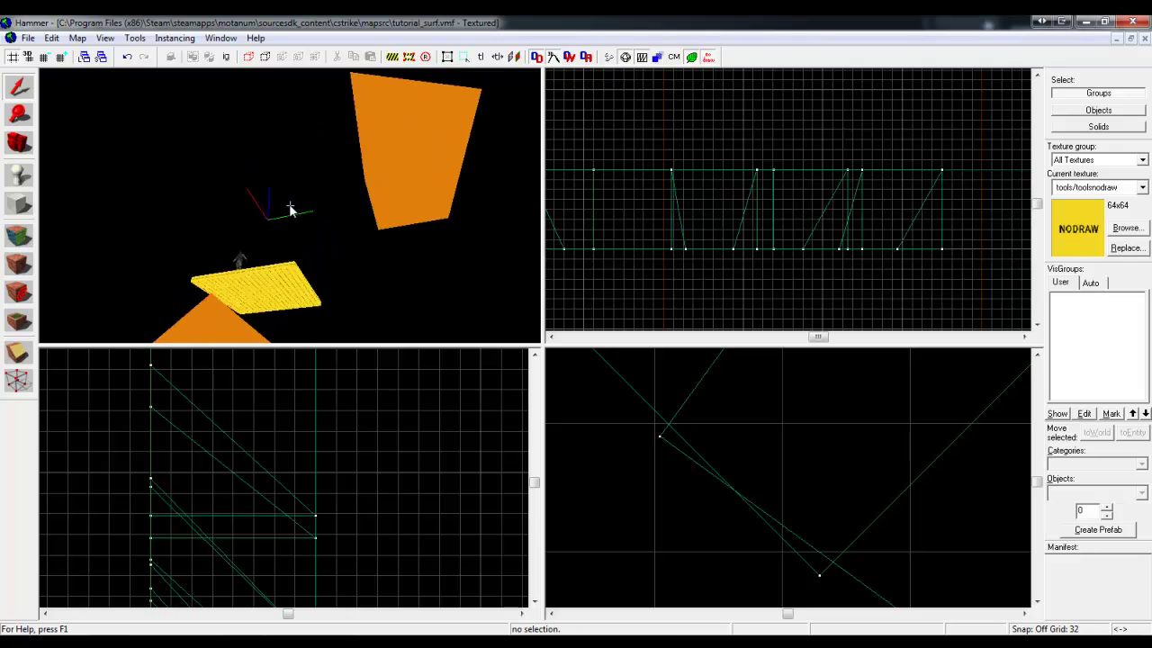
{"action": "key", "text": "Left"}
{"action": "key", "text": "Left"}
{"action": "key", "text": "Left"}
{"action": "key", "text": "Left"}
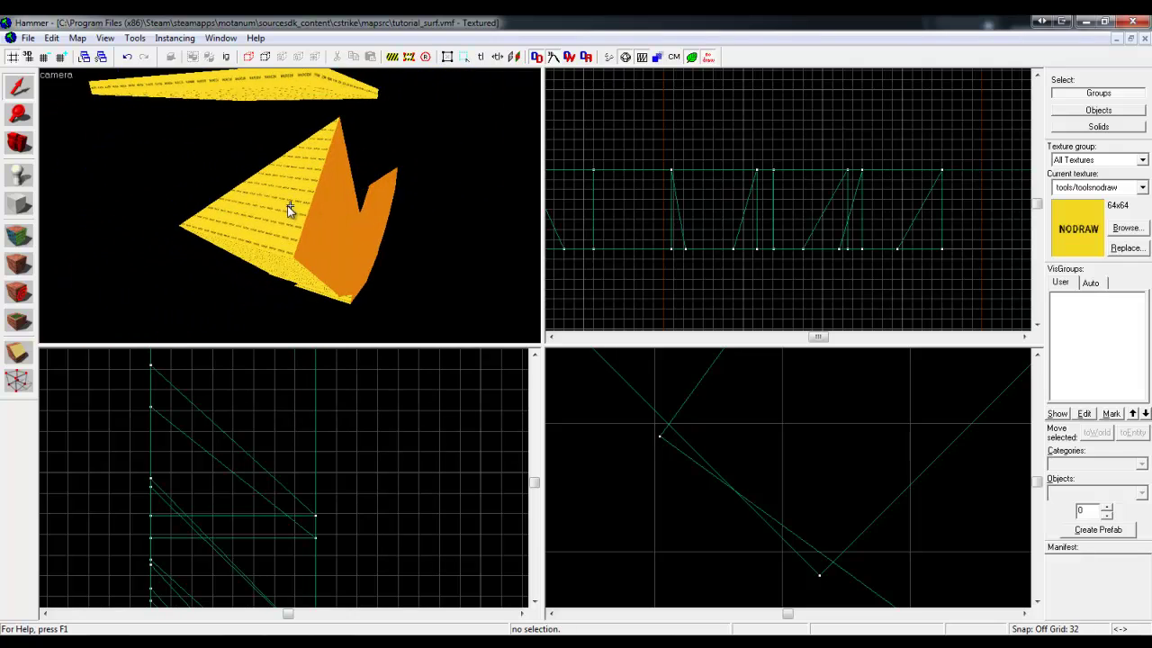
- Inspect the ramp's back and underside faces in face-editing mode, checking their tools/toolsnodraw coverage
{"action": "key", "text": "shift+a"}
{"action": "left_click", "coordinate": [243, 192]}
{"action": "key", "text": "Left"}
{"action": "key", "text": "Left"}
{"action": "key", "text": "Left"}
{"action": "key", "text": "Left"}
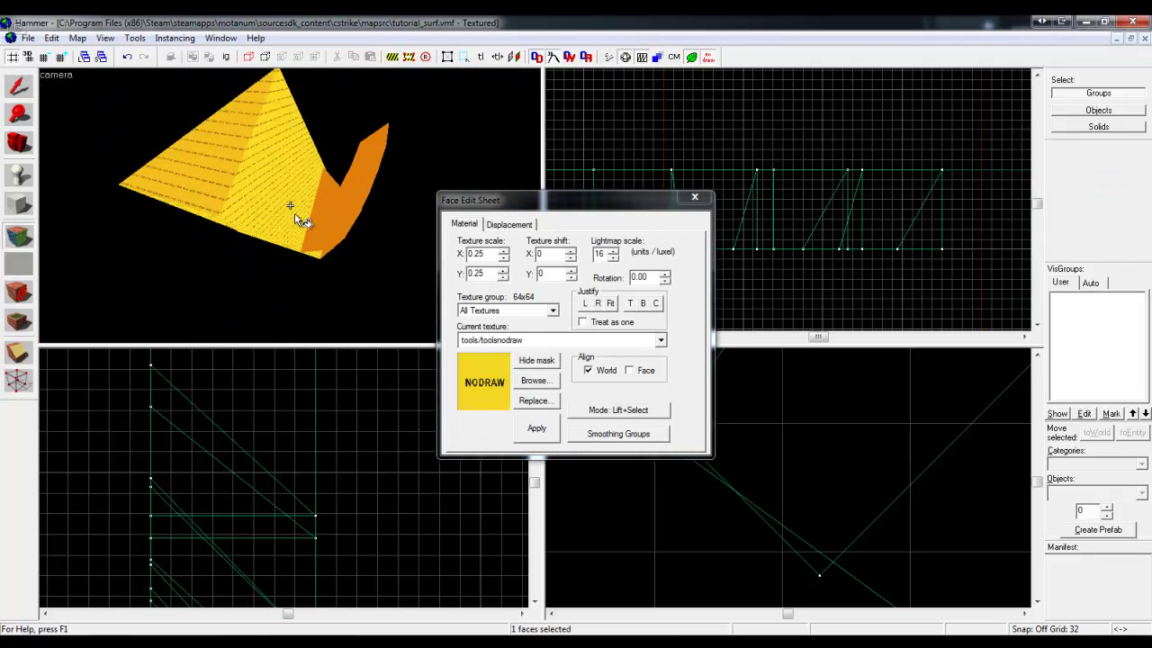
{"action": "key", "text": "Left"}
{"action": "key", "text": "Left"}
{"action": "key", "text": "Left"}
{"action": "key", "text": "Left"}
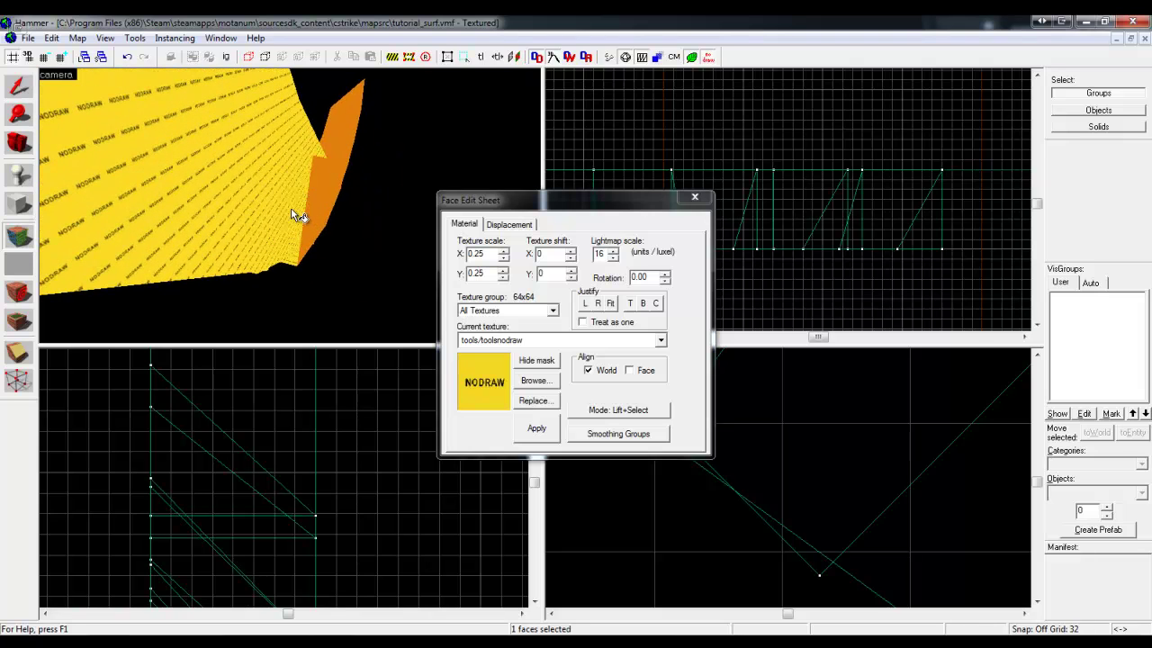
{"action": "key", "text": "Left"}
{"action": "key", "text": "Left"}
{"action": "key", "text": "Left"}
{"action": "key", "text": "Left"}
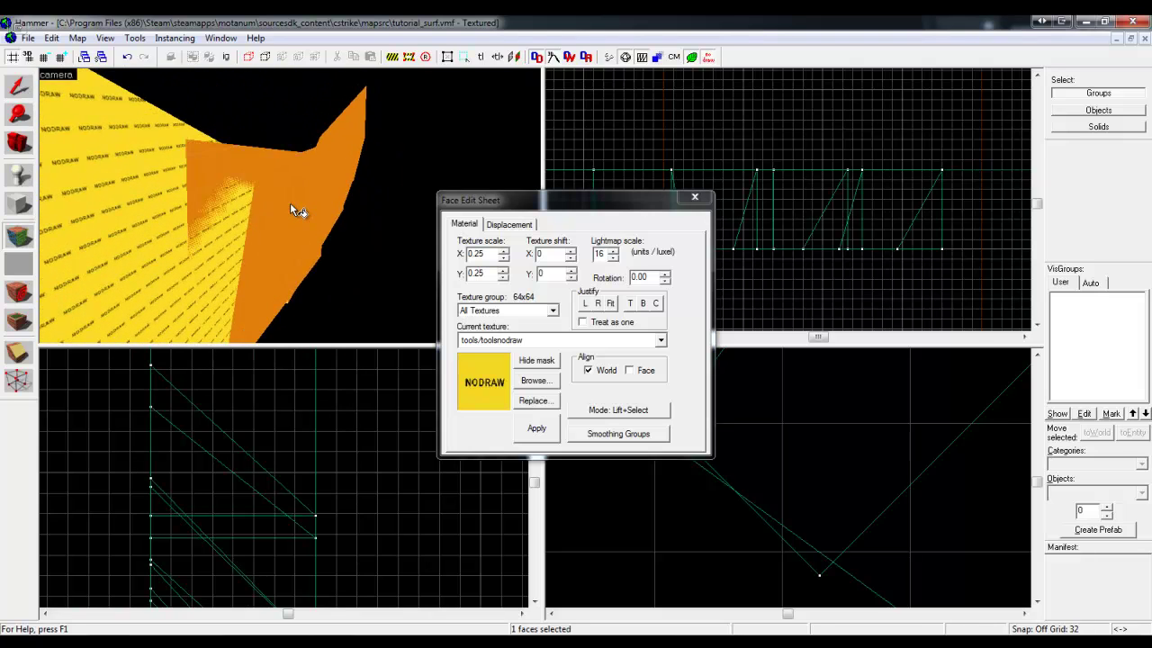
{"action": "key", "text": "Left"}
{"action": "key", "text": "Left"}
{"action": "key", "text": "Left"}
{"action": "key", "text": "Left"}
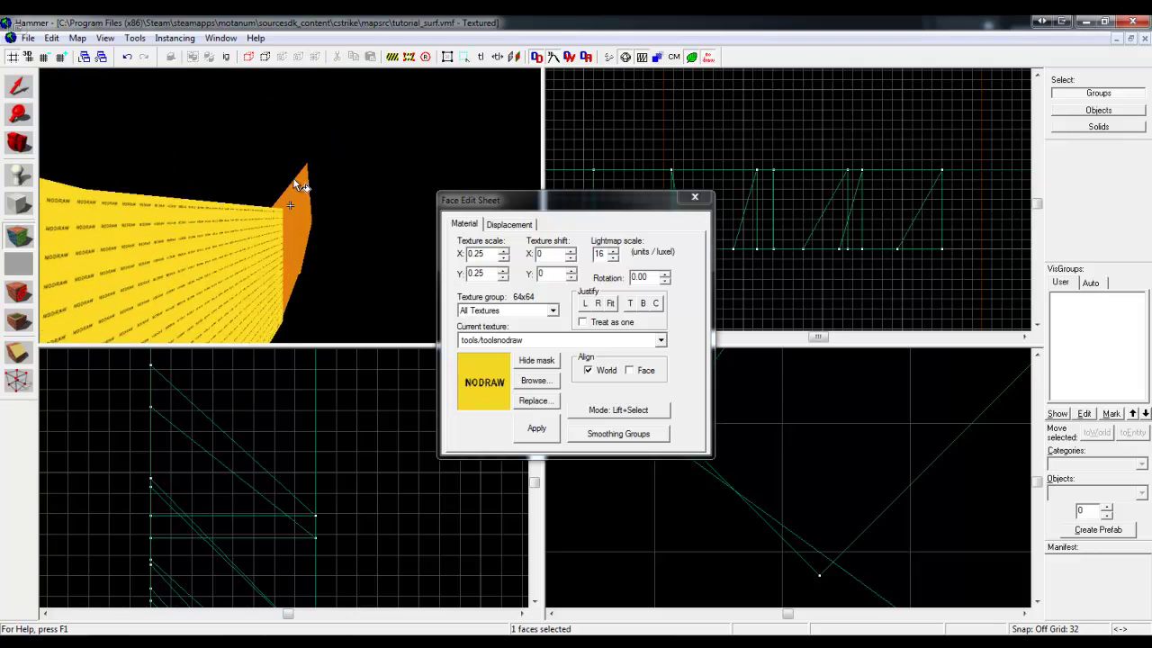
{"action": "key", "text": "Left"}
{"action": "key", "text": "Left"}
{"action": "key", "text": "Left"}
{"action": "key", "text": "Left"}
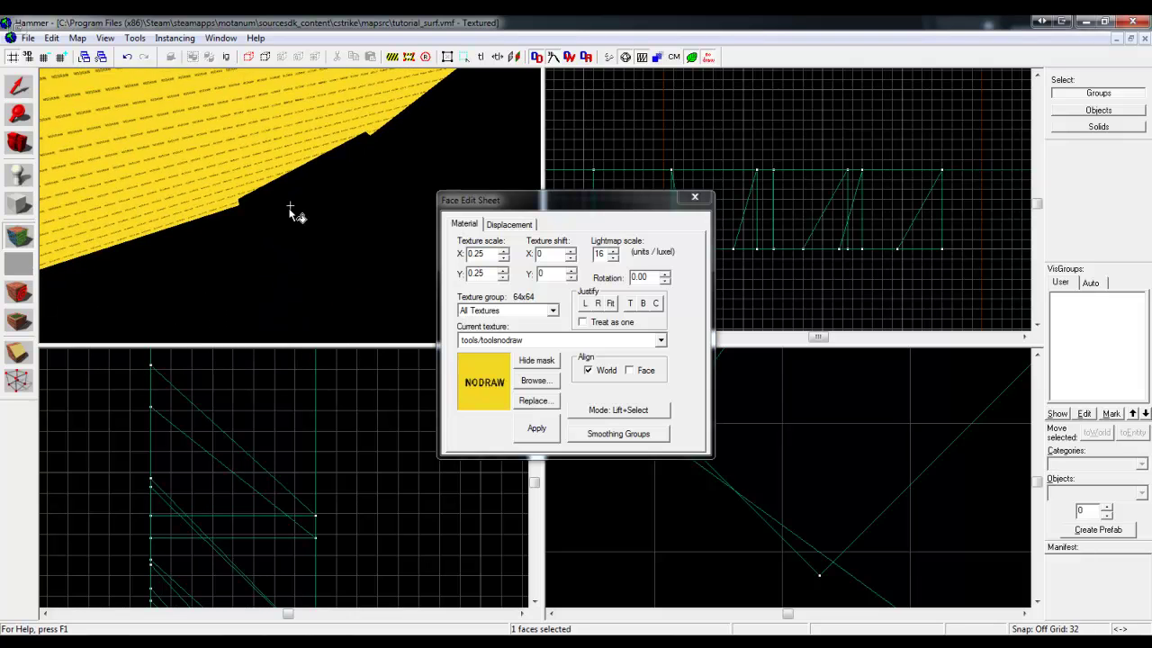
{"action": "key", "text": "Left"}
{"action": "key", "text": "Left"}
{"action": "key", "text": "Left"}
{"action": "key", "text": "Left"}
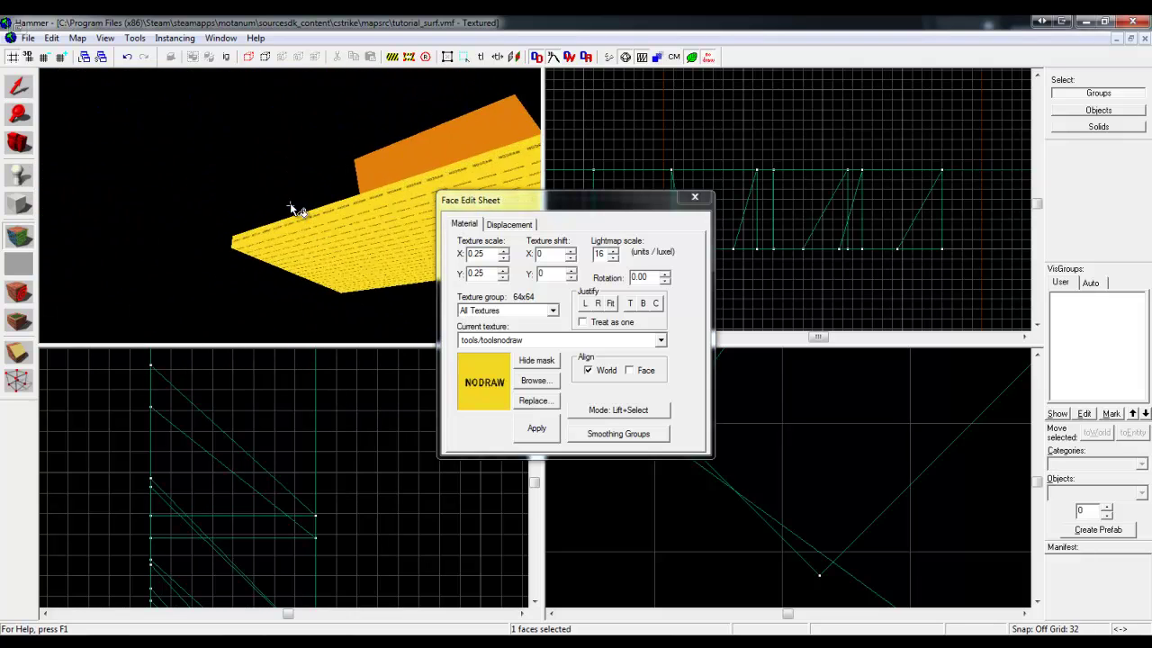
{"action": "key", "text": "s"}
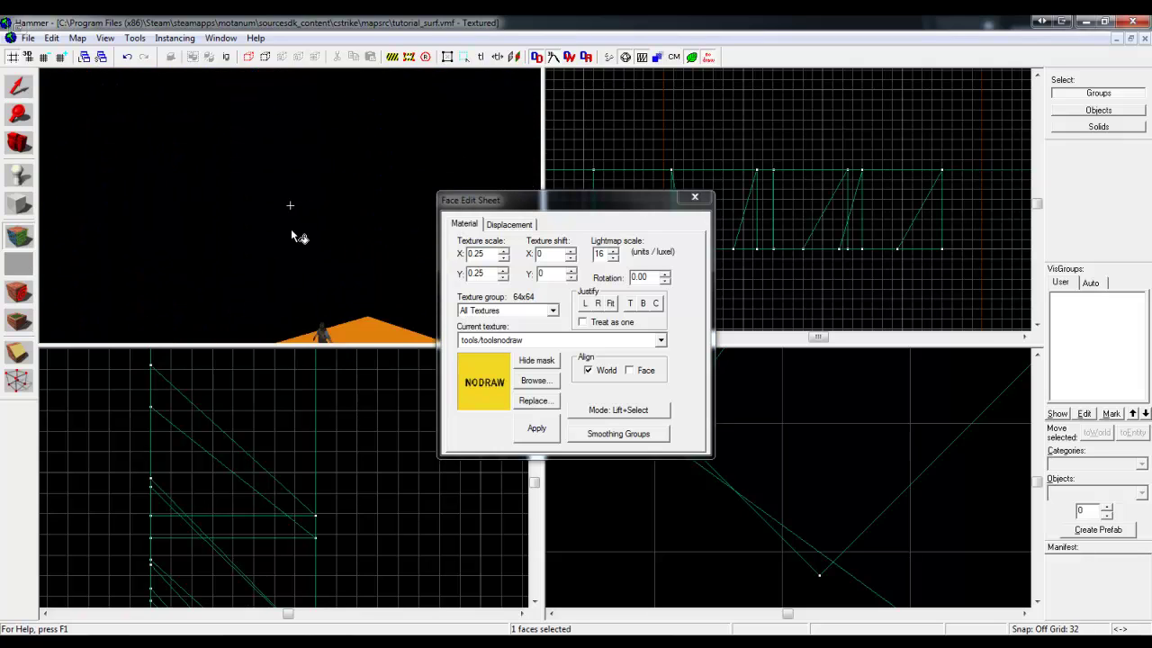
{"action": "key", "text": "z"}
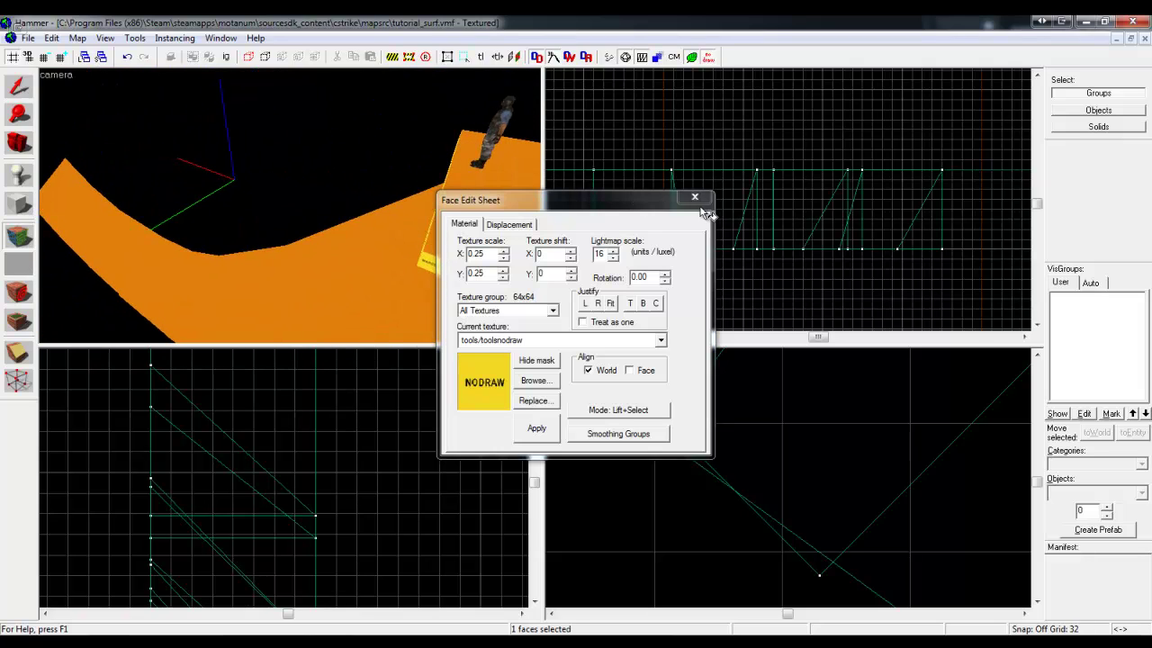
{"action": "left_click", "coordinate": [694, 197]}
- Copy the start platform to a spot beyond the far end of the curved ramp in the side view
{"action": "key", "text": "z"}
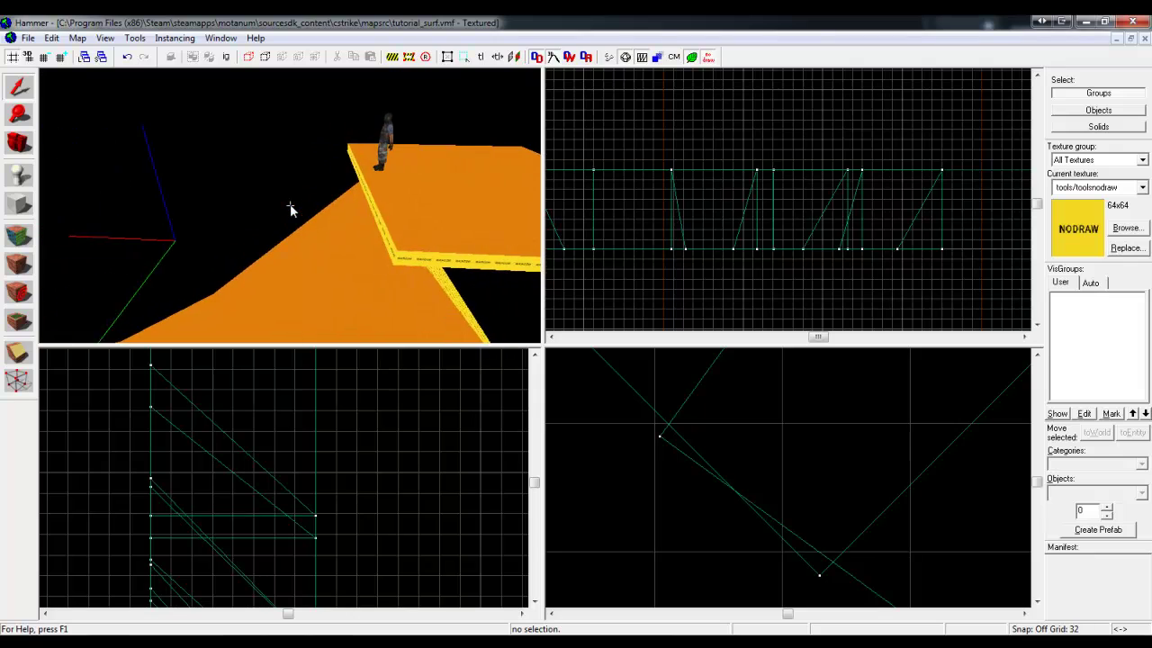
{"action": "key", "text": "s"}
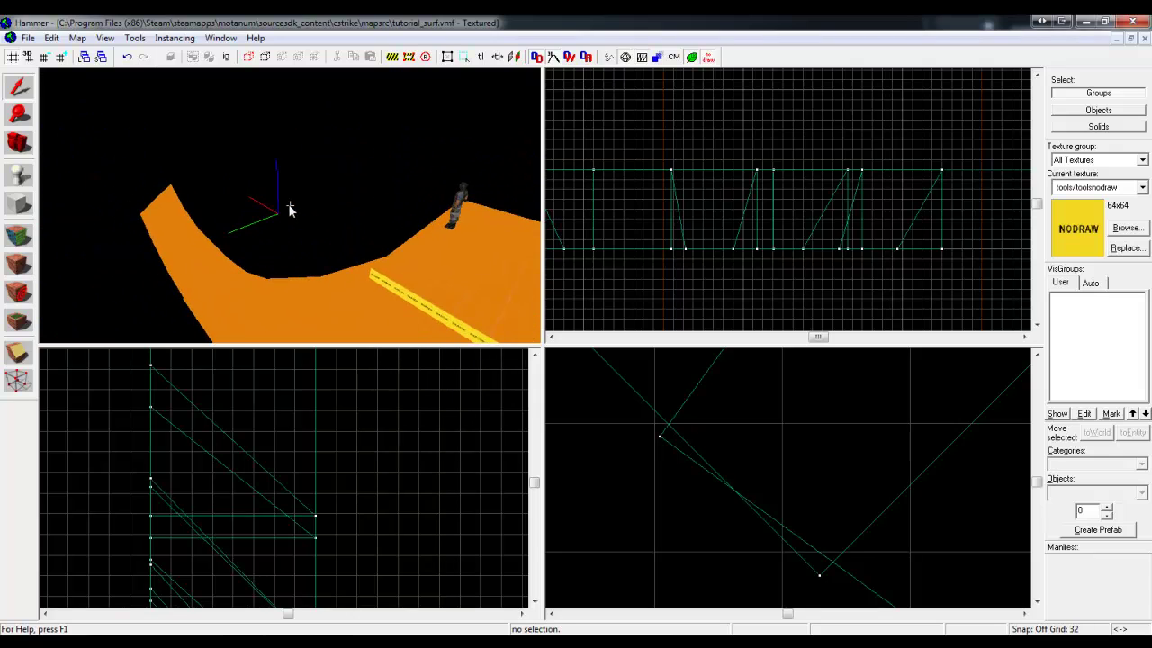
{"action": "left_click", "coordinate": [289, 205]}
{"action": "key", "text": "z"}
{"action": "scroll", "coordinate": [224, 471], "scroll_direction": "down", "scroll_amount": 5}
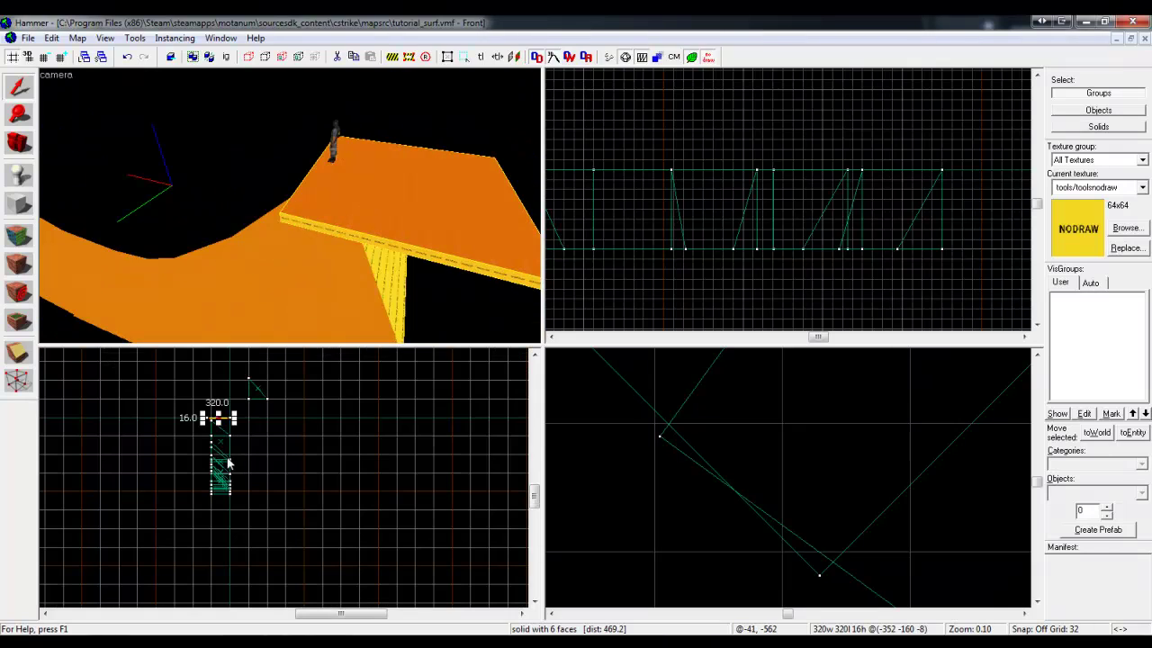
{"action": "scroll", "coordinate": [619, 437], "scroll_direction": "down", "scroll_amount": 5}
{"action": "scroll", "coordinate": [669, 504], "scroll_direction": "down", "scroll_amount": 3}
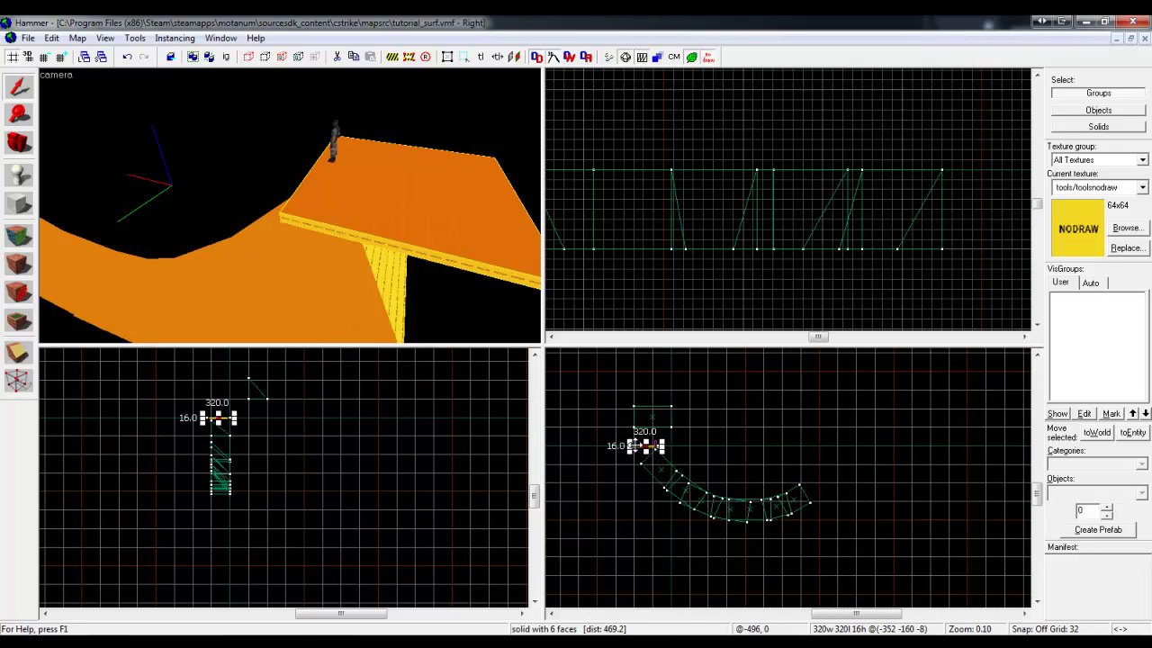
{"action": "left_click_drag", "start_coordinate": [635, 445], "coordinate": [874, 518]}
- Resize the copied end platform to 768 by 768 units and 32 units thick, and deselect it
{"action": "scroll", "coordinate": [876, 519], "scroll_direction": "up", "scroll_amount": 12}
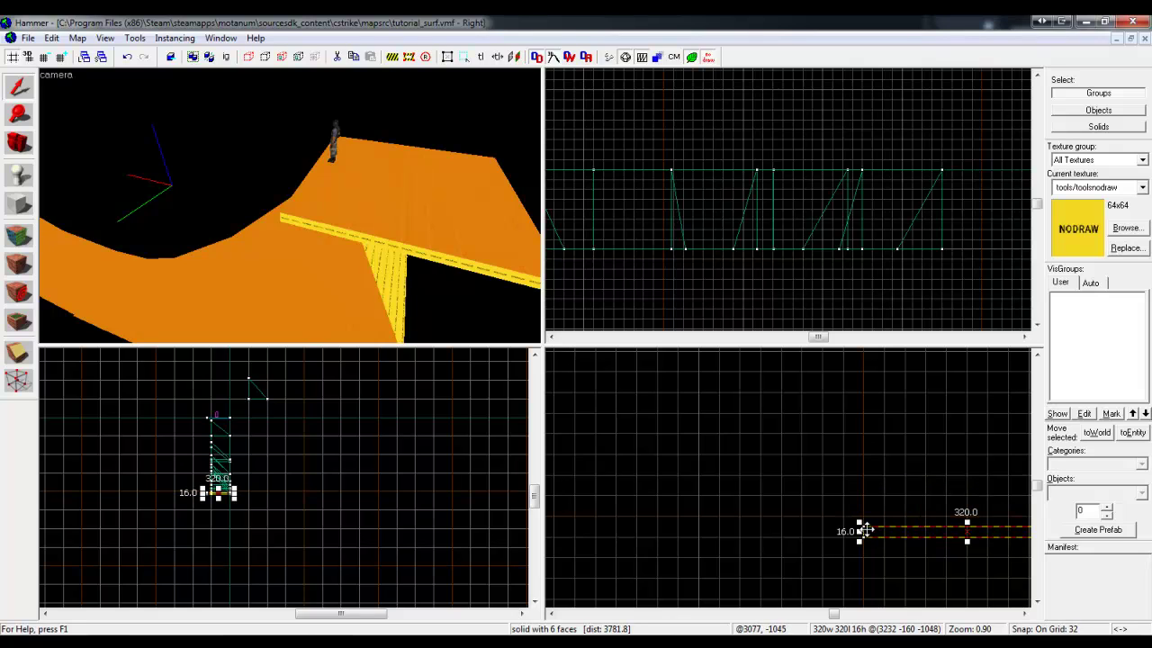
{"action": "left_click_drag", "start_coordinate": [857, 522], "coordinate": [857, 509]}
{"action": "scroll", "coordinate": [855, 518], "scroll_direction": "down", "scroll_amount": 6}
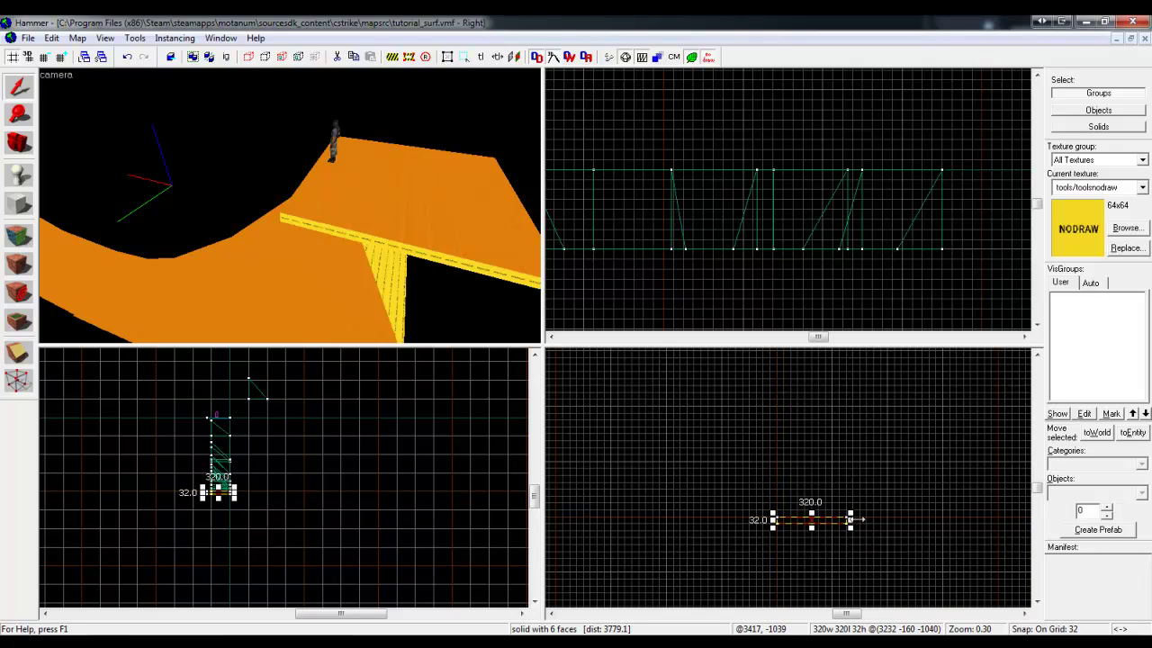
{"action": "key", "text": "z"}
{"action": "key", "text": "d"}
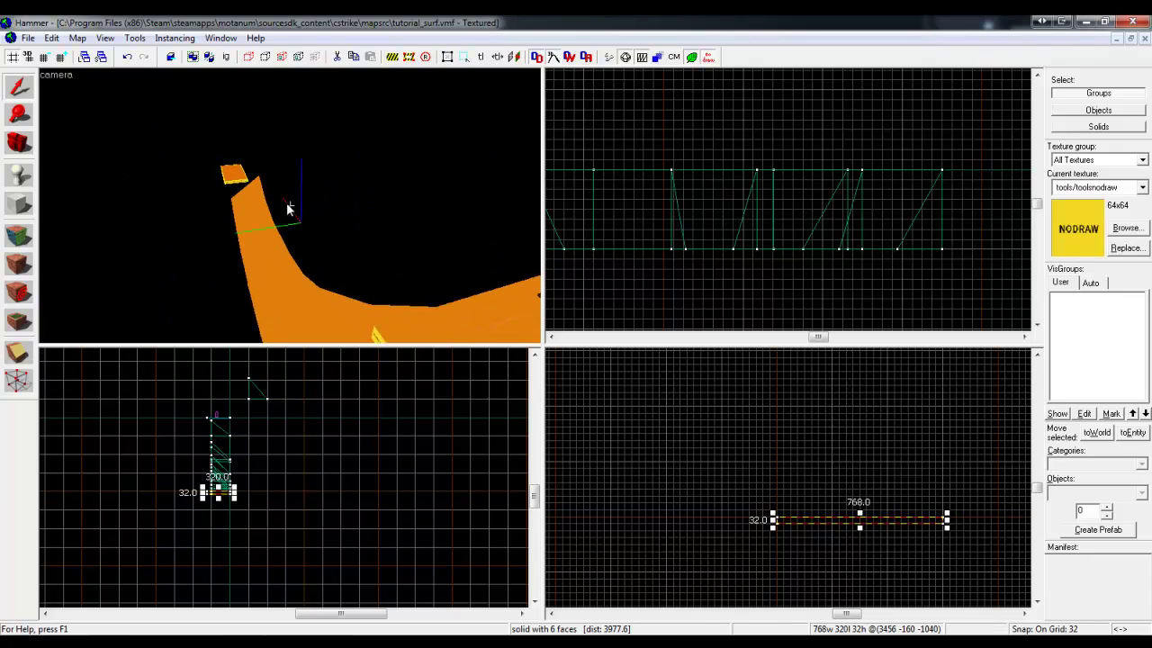
{"action": "key", "text": "z"}
{"action": "scroll", "coordinate": [724, 180], "scroll_direction": "down", "scroll_amount": 9}
{"action": "scroll", "coordinate": [792, 180], "scroll_direction": "up", "scroll_amount": 3}
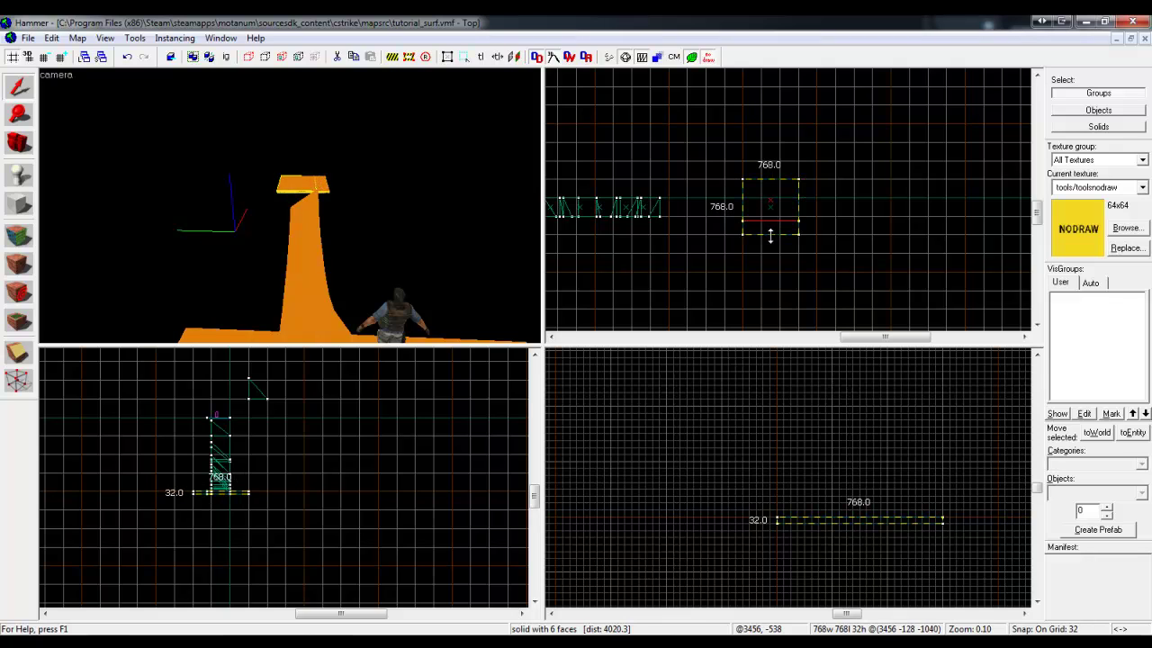
{"action": "left_click", "coordinate": [751, 255]}
- Examine the curved ramp together with its start and end platforms from several angles in the 3D view
{"action": "key", "text": "z"}
{"action": "key", "text": "w"}
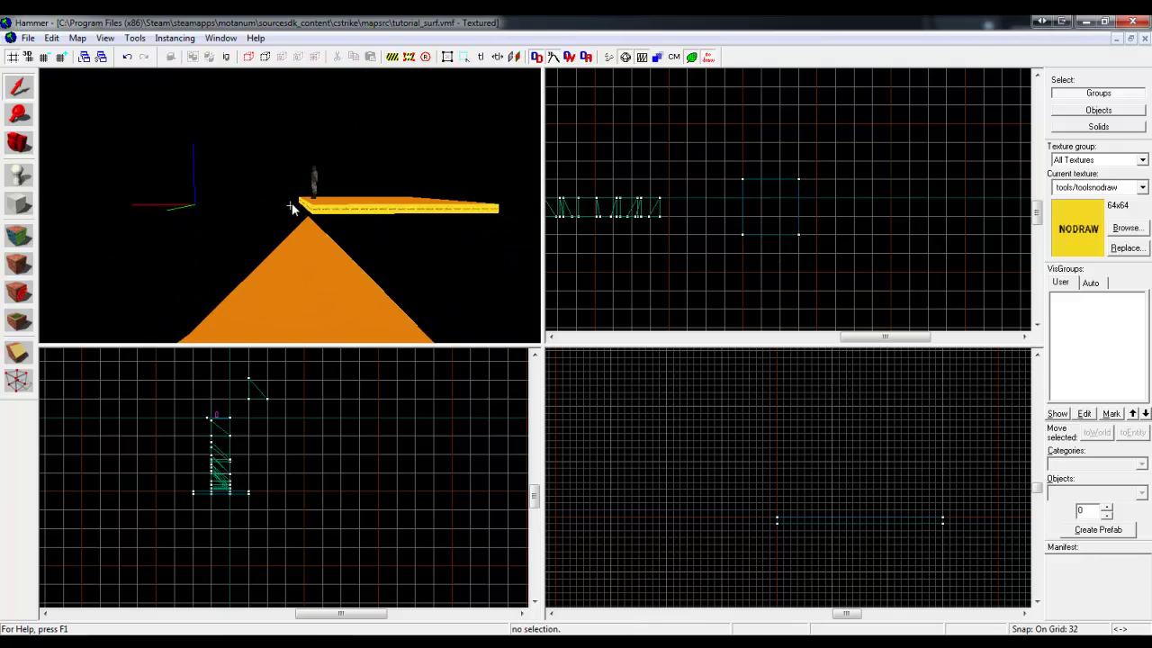
{"action": "key", "text": "w"}
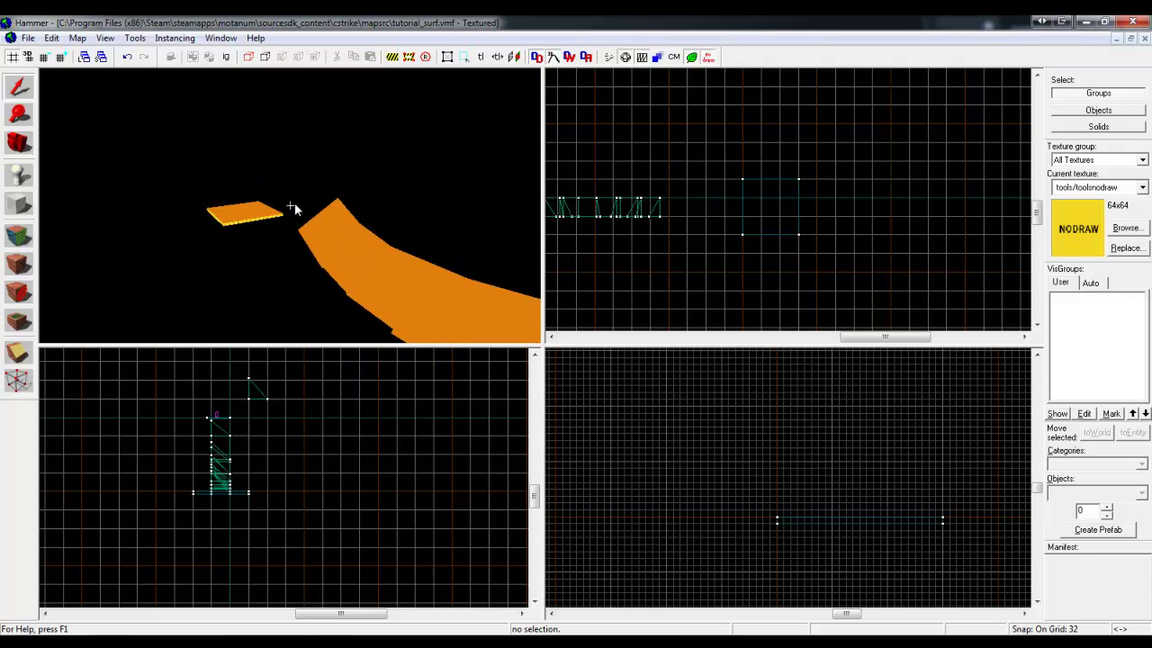
{"action": "key", "text": "w"}
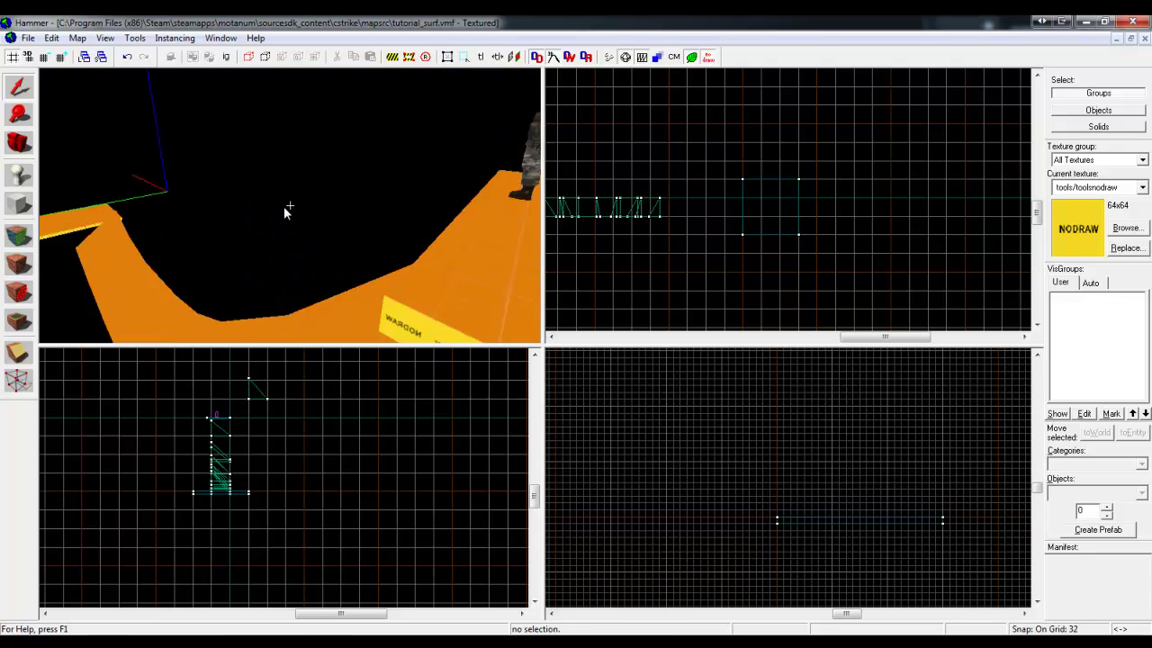
{"action": "key", "text": "w"}
{"action": "key", "text": "z"}
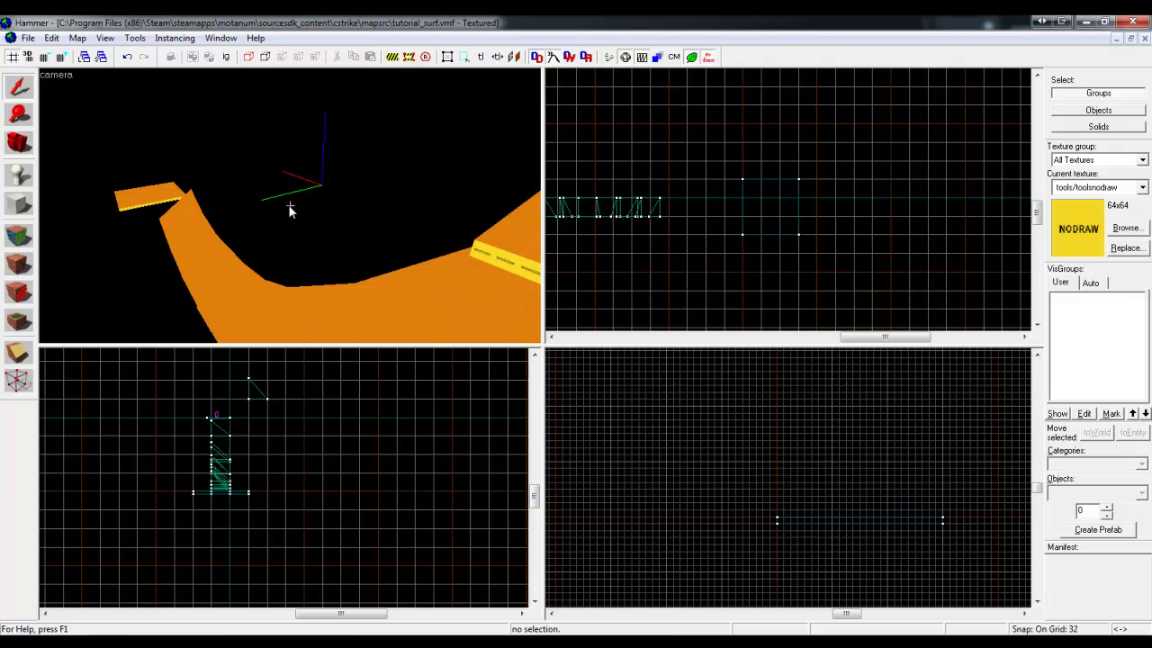
{"action": "key", "text": "s"}
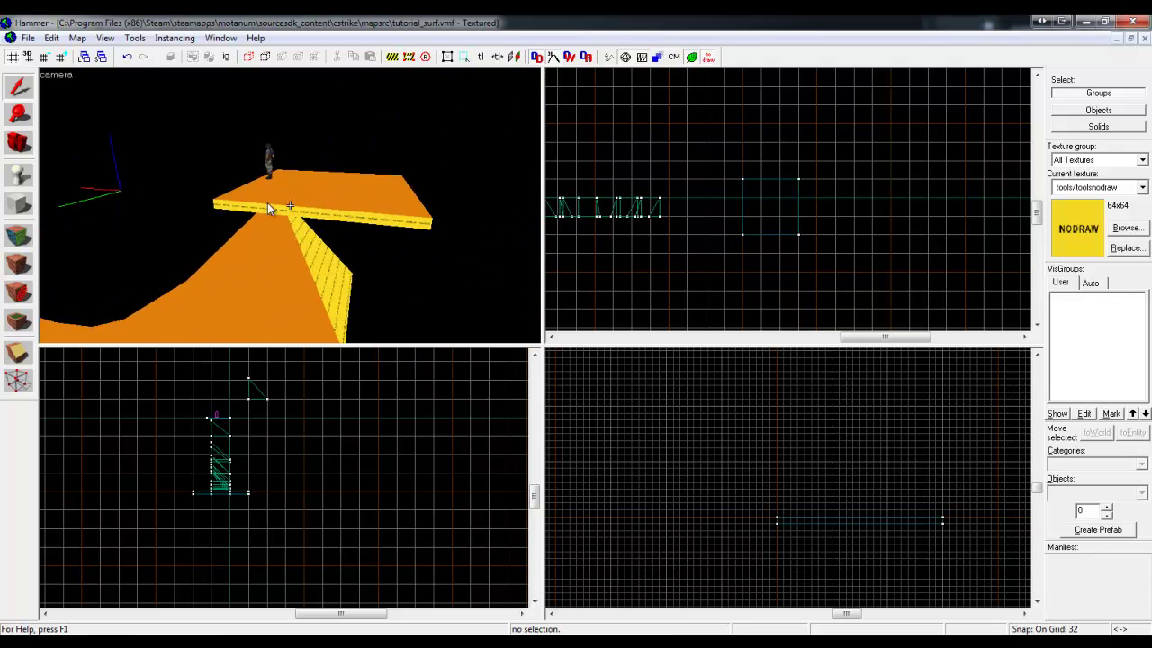
{"action": "key", "text": "w"}
{"action": "key", "text": "a"}
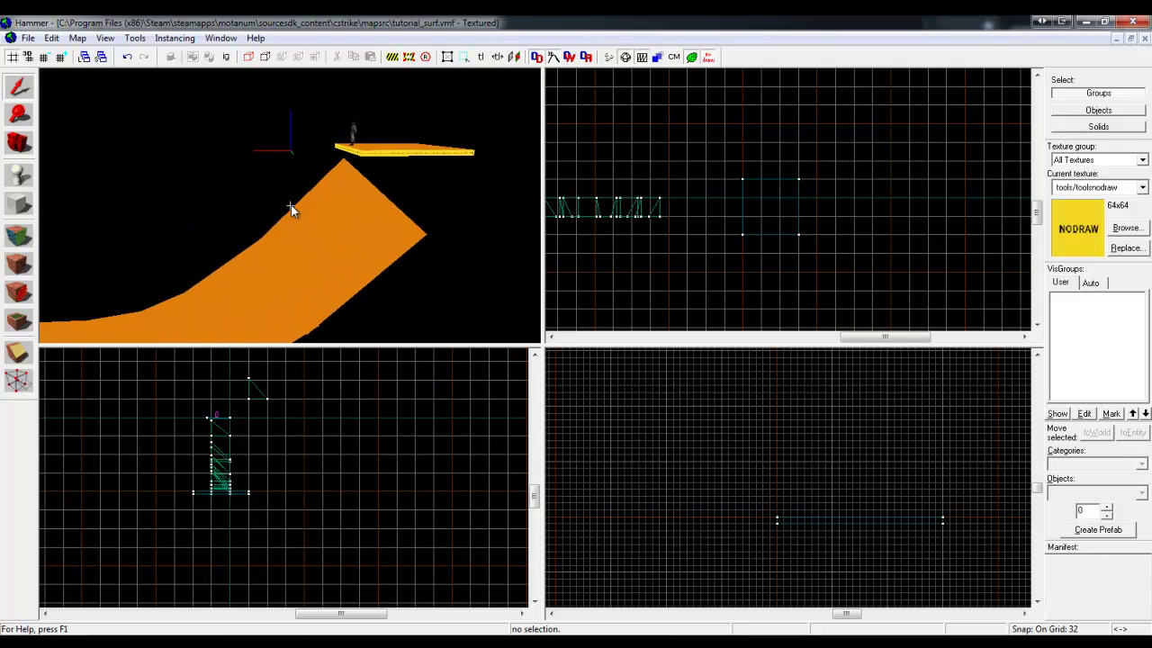
{"action": "left_click", "coordinate": [290, 205]}
{"action": "left_click", "coordinate": [291, 205]}
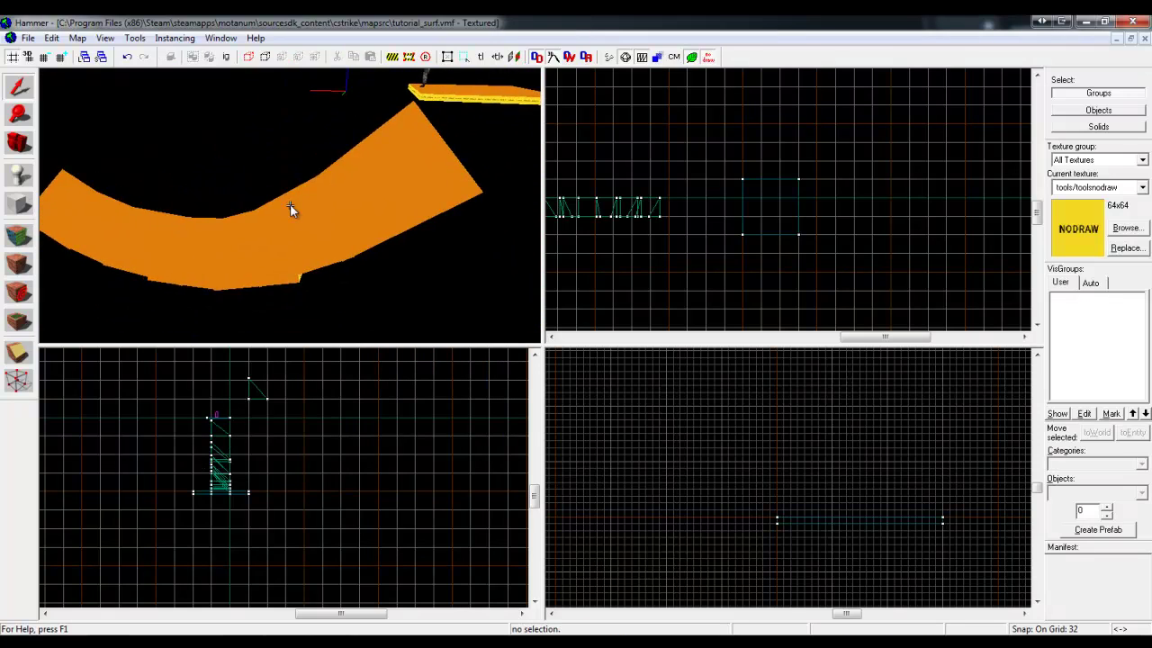
- Select all seven solids of the curved ramp and tie them together as a func_detail entity
{"action": "key", "text": "d"}
{"action": "key", "text": "z"}
{"action": "left_click", "coordinate": [147, 191]}
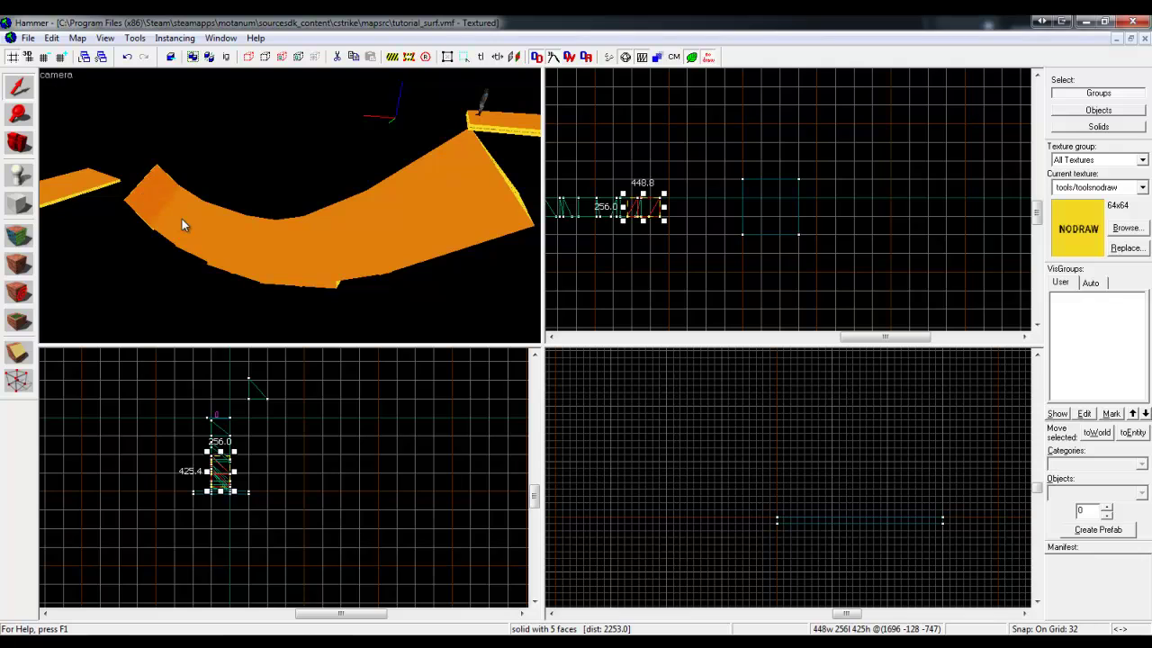
{"action": "left_click", "coordinate": [328, 240], "text": "ctrl"}
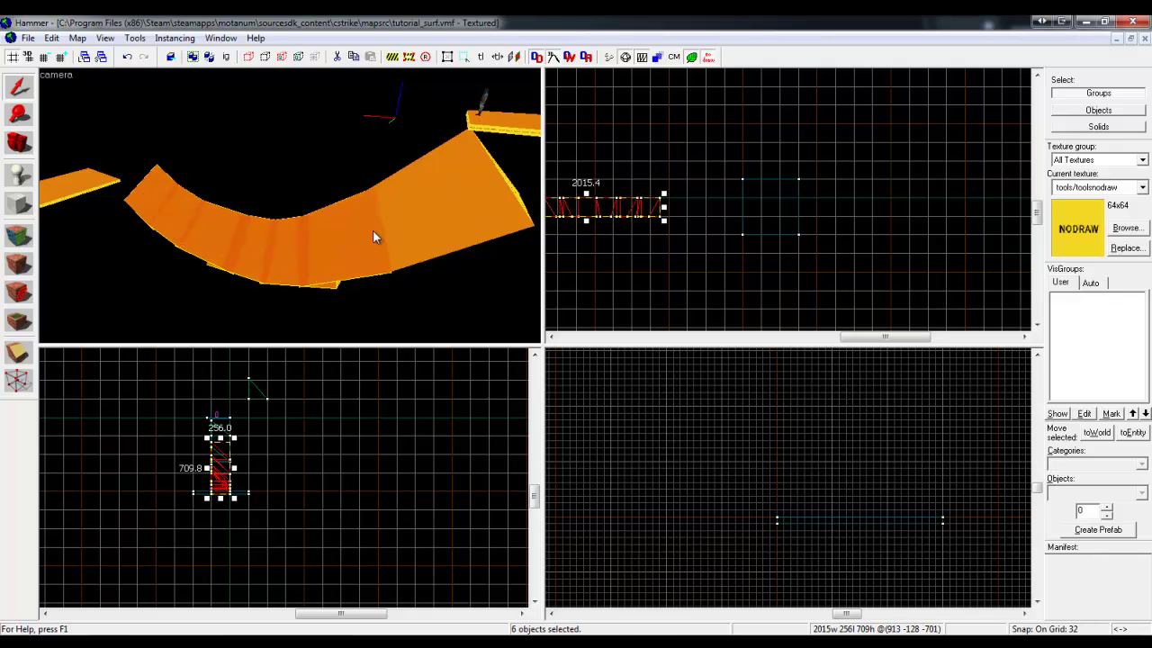
{"action": "left_click", "coordinate": [393, 214], "text": "ctrl"}
{"action": "key", "text": "ctrl+t"}
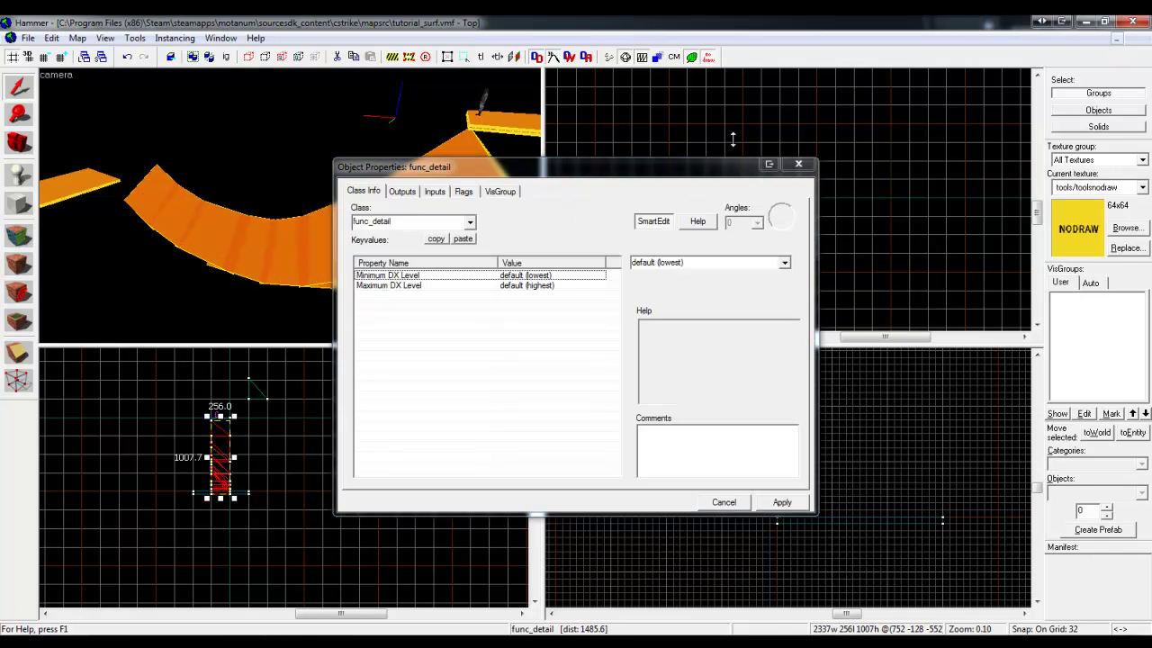
{"action": "left_click", "coordinate": [799, 164]}
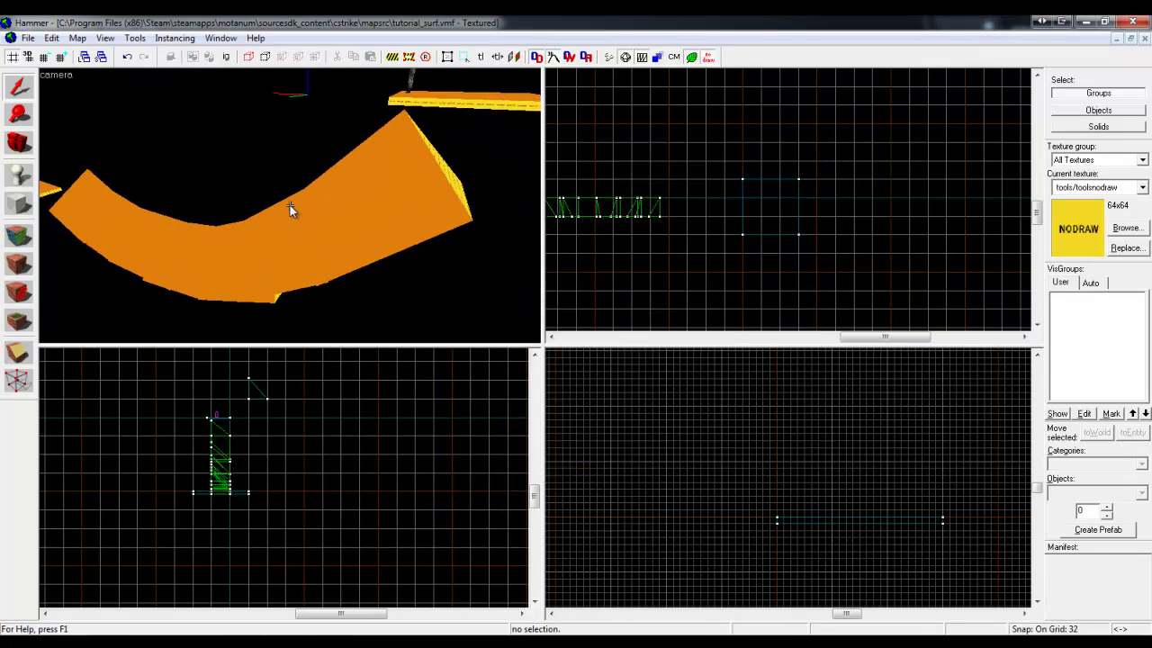
- Examine the tied ramp and both platforms from near and far in the 3D view
{"action": "key", "text": "a"}
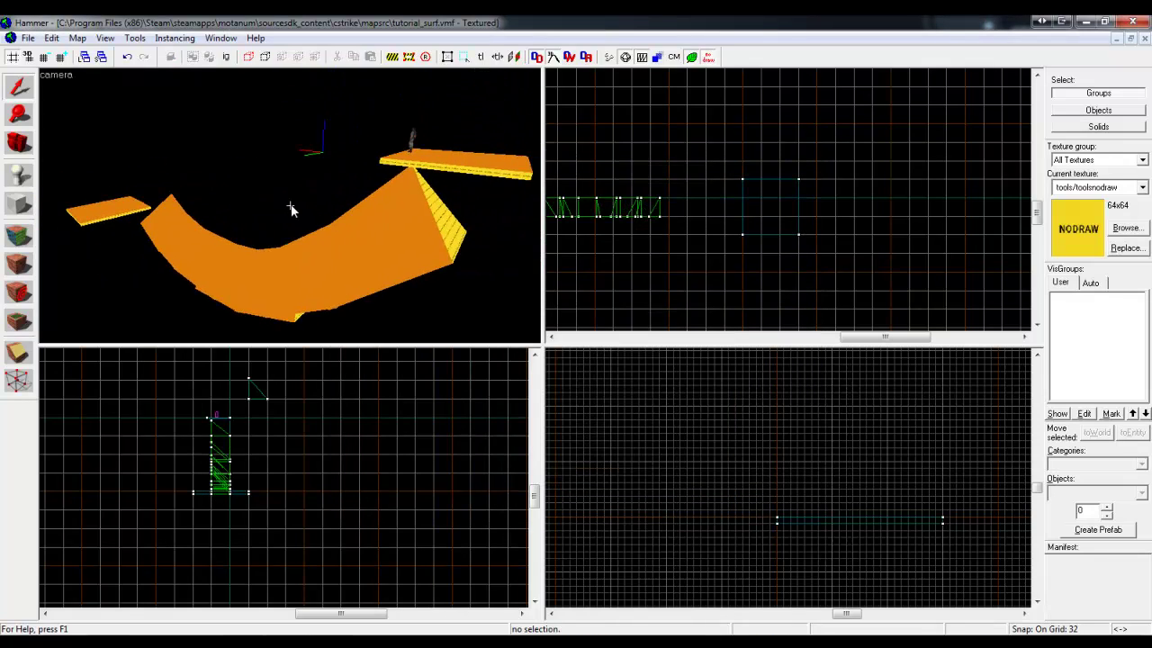
{"action": "key", "text": "d"}
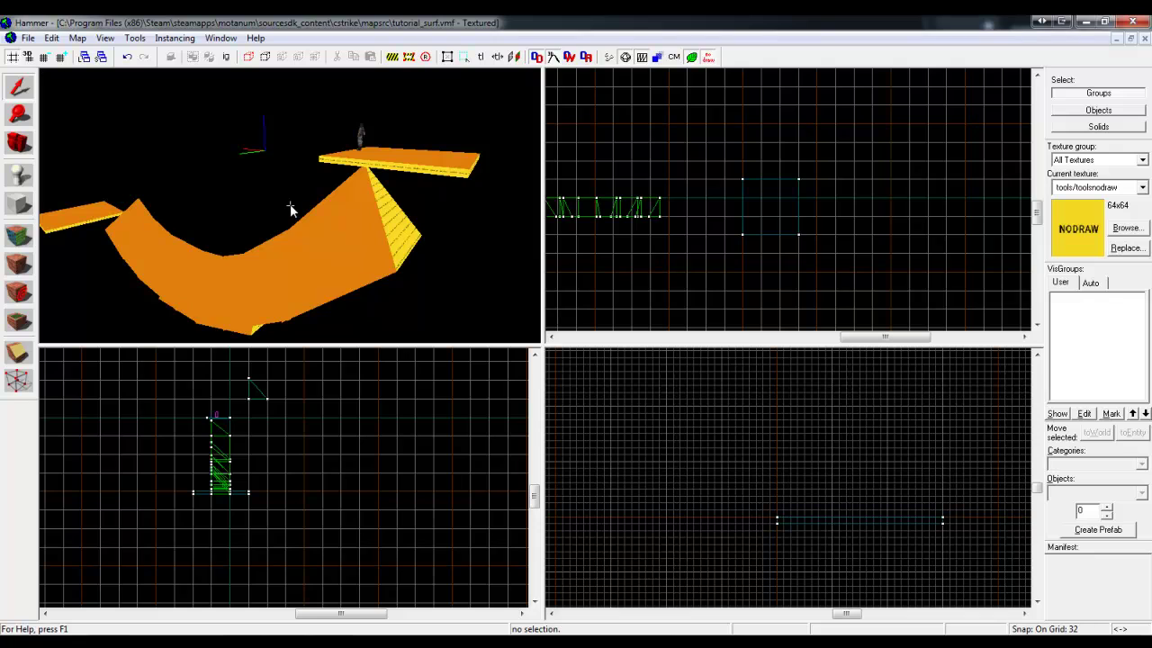
{"action": "key", "text": "w"}
{"action": "key", "text": "d"}
{"action": "key", "text": "a"}
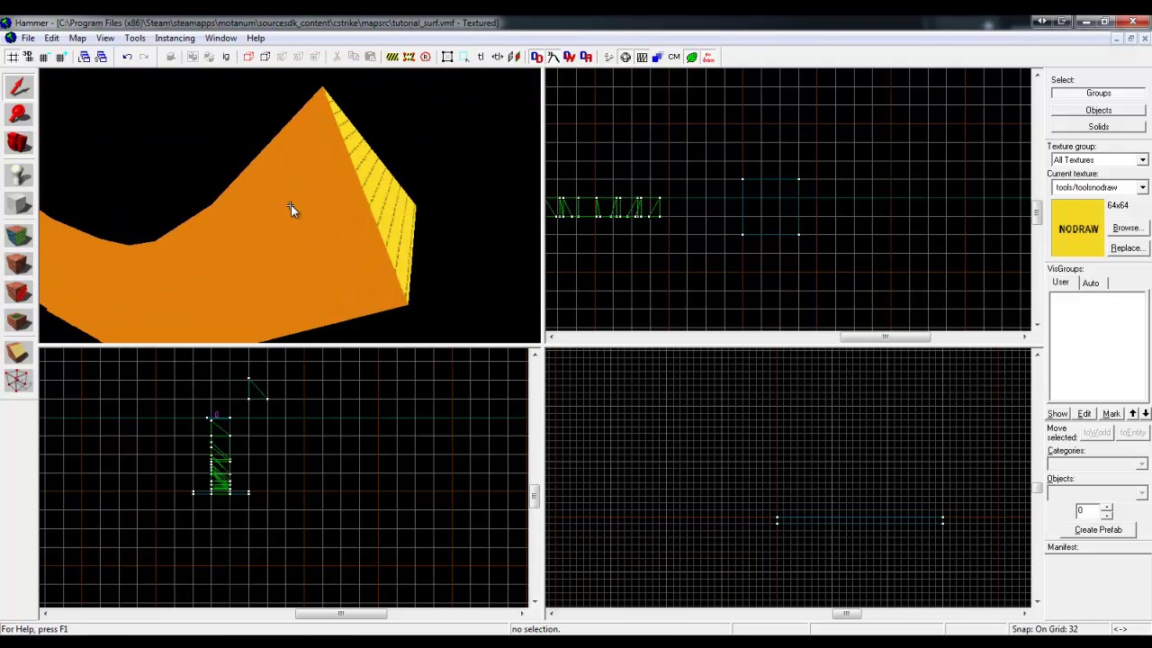
{"action": "key", "text": "s"}
{"action": "key", "text": "d"}
{"action": "key", "text": "a"}
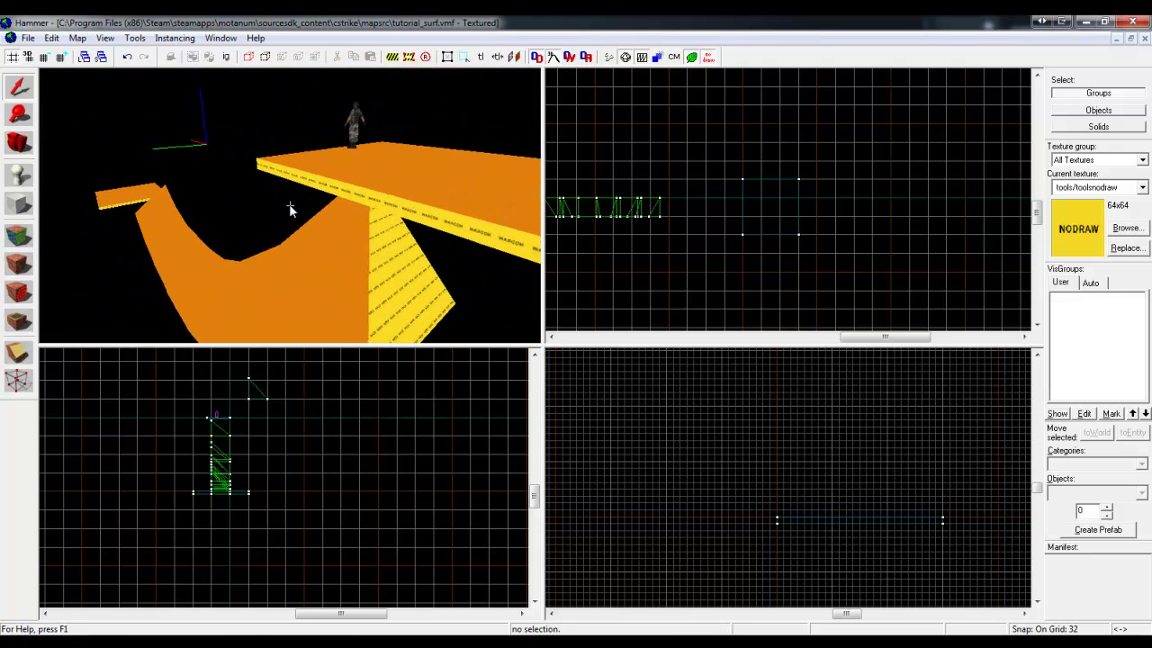
{"action": "key", "text": "w"}
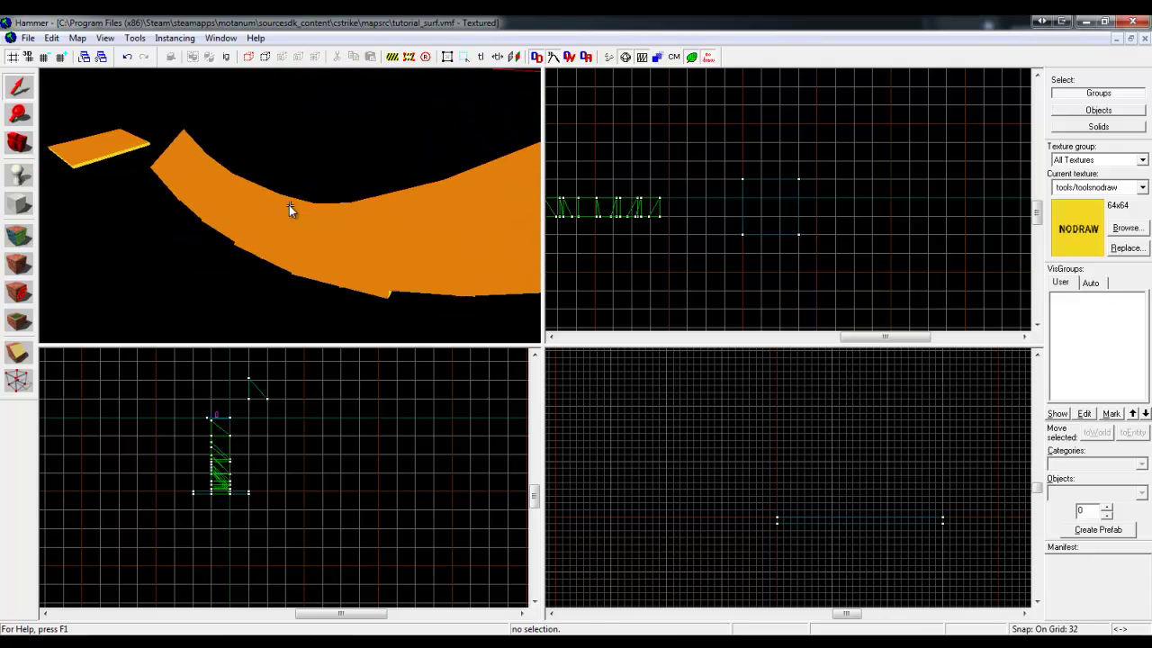
- Select the ramp and review its entity class in the object properties
{"action": "left_click", "coordinate": [290, 206]}
{"action": "key", "text": "z"}
{"action": "key", "text": "s"}
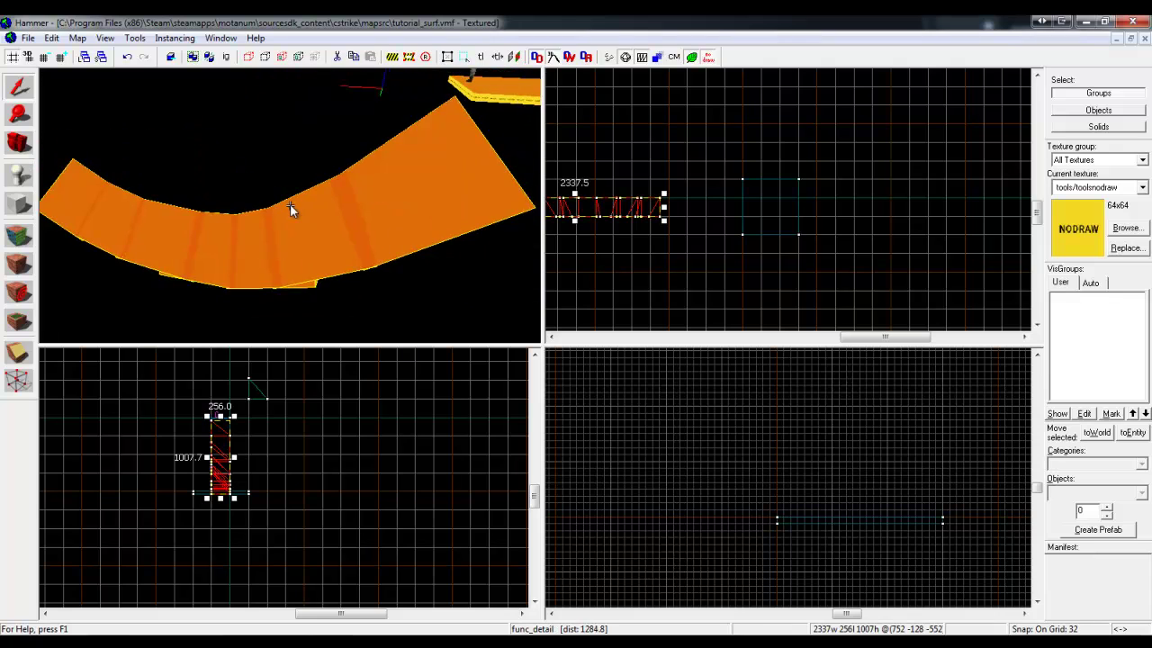
{"action": "key", "text": "z"}
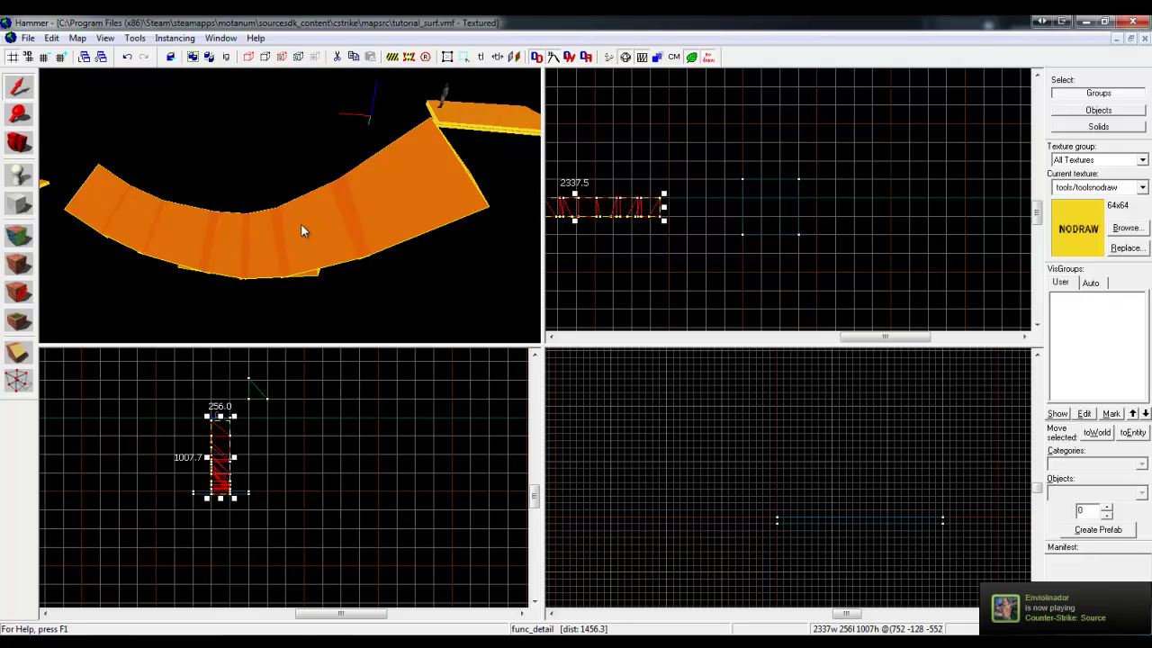
{"action": "key", "text": "alt+Return"}
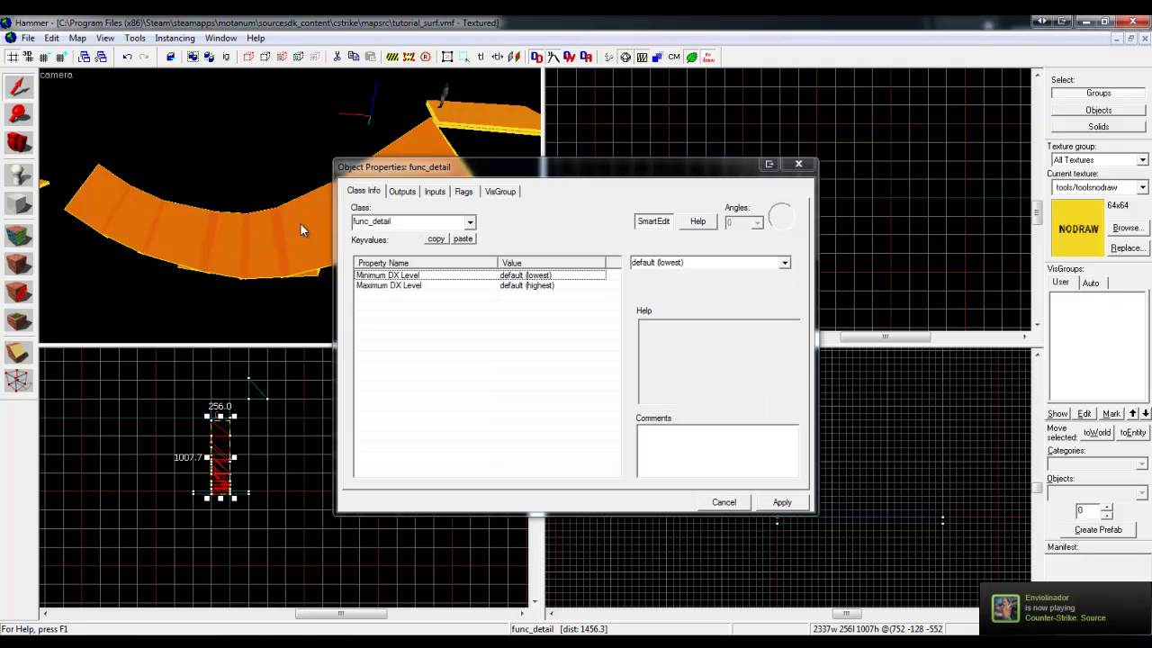
{"action": "left_click", "coordinate": [800, 165]}
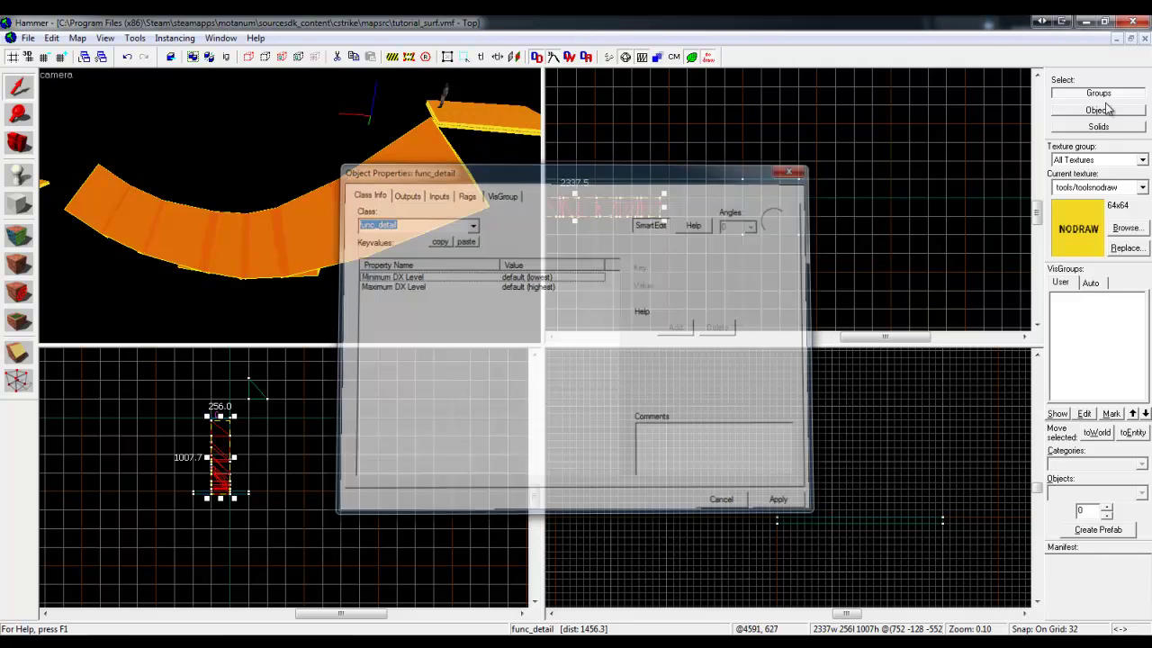
- Switch selection to individual solids, then shift and slightly rotate one sloping ramp segment in the side view
{"action": "left_click", "coordinate": [1099, 127]}
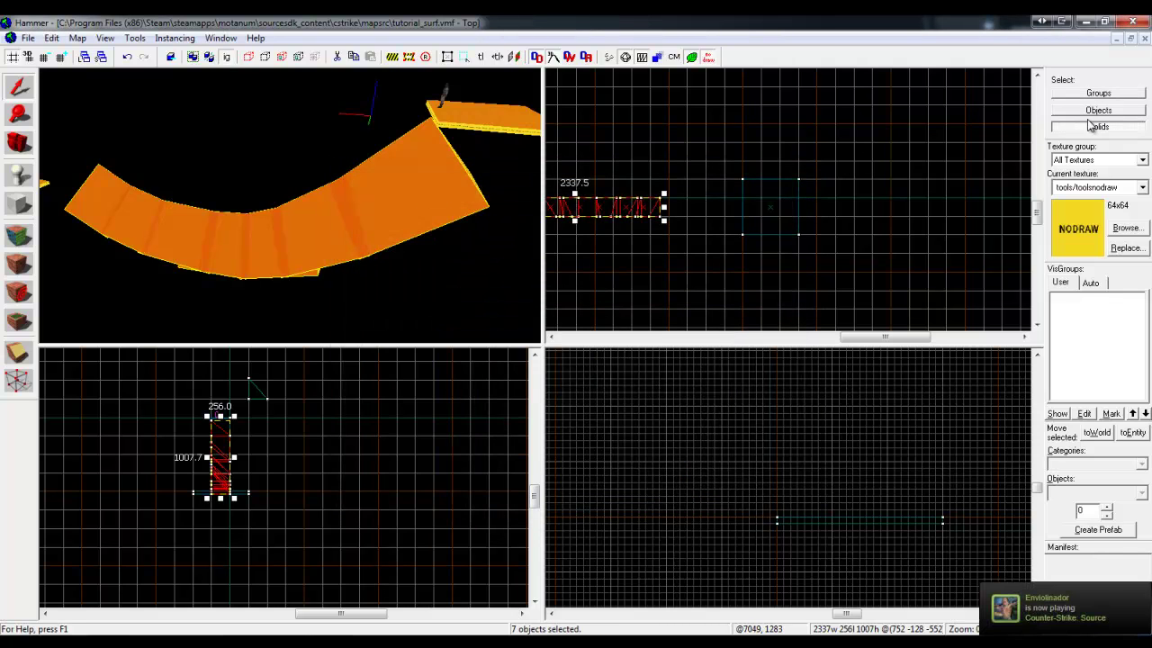
{"action": "left_click", "coordinate": [319, 220]}
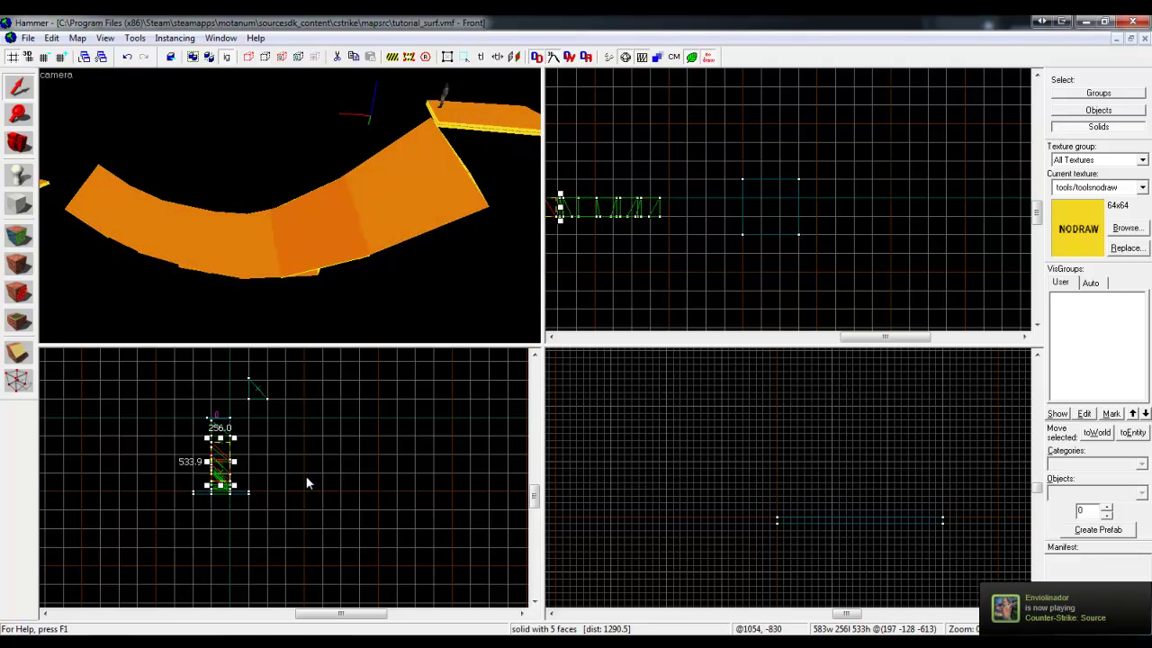
{"action": "scroll", "coordinate": [796, 499], "scroll_direction": "down", "scroll_amount": 2}
{"action": "scroll", "coordinate": [796, 500], "scroll_direction": "up", "scroll_amount": 6}
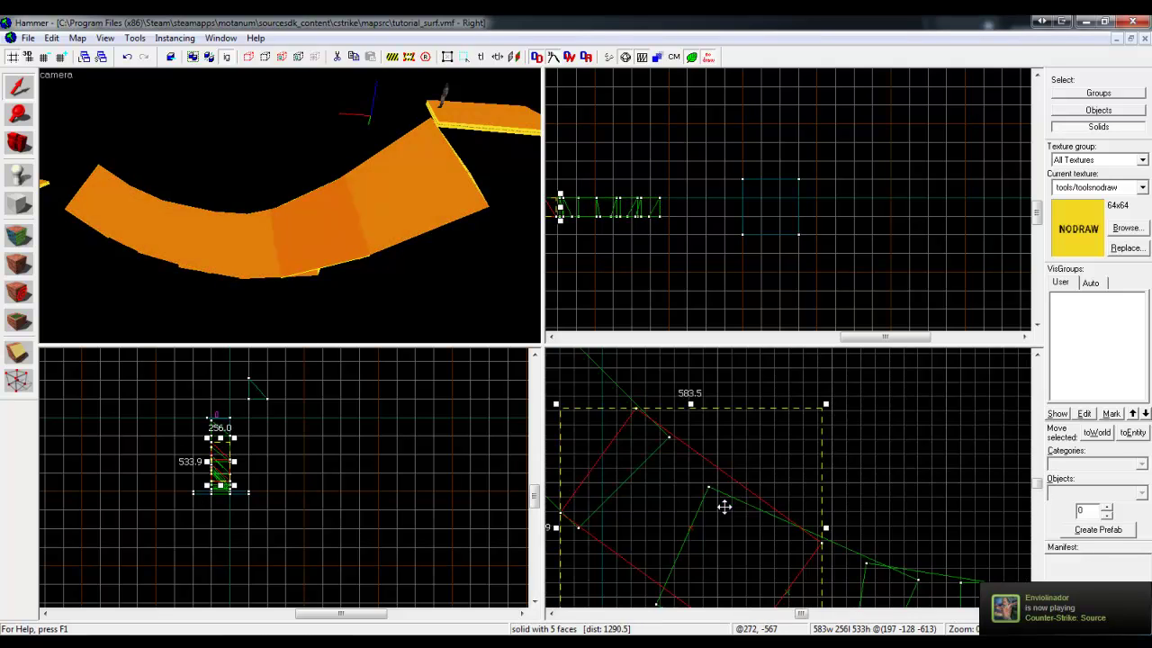
{"action": "scroll", "coordinate": [722, 504], "scroll_direction": "down", "scroll_amount": 1}
{"action": "left_click_drag", "start_coordinate": [723, 499], "coordinate": [753, 423]}
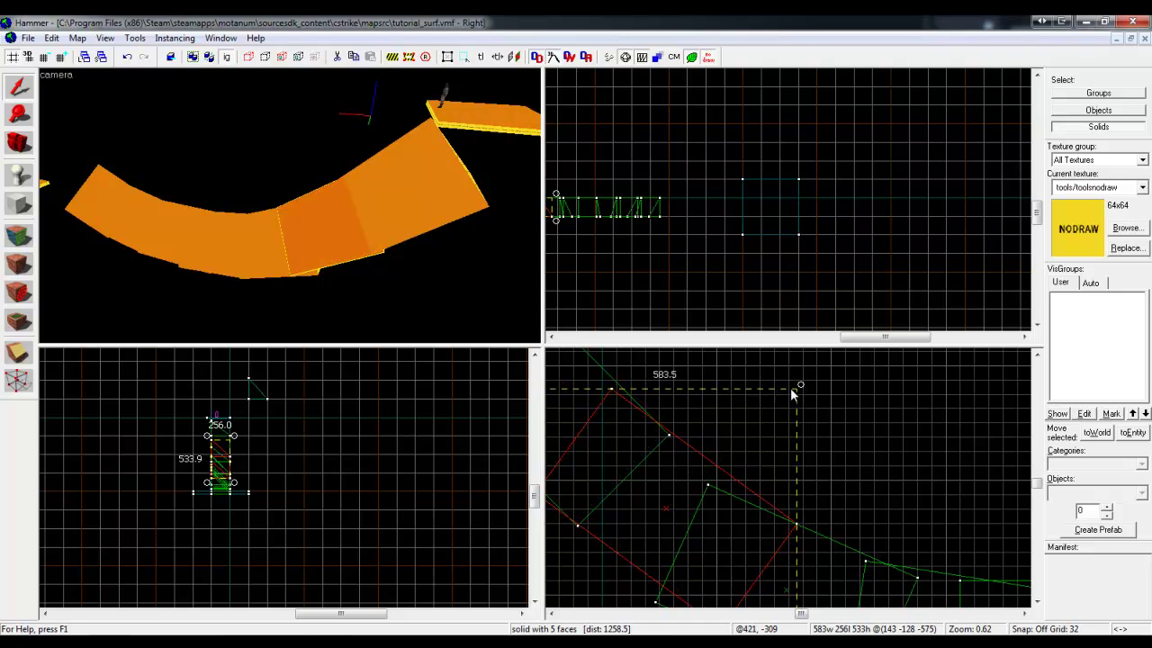
{"action": "left_click_drag", "start_coordinate": [801, 385], "coordinate": [817, 393]}
{"action": "left_click", "coordinate": [847, 402]}
- Switch selection back to groups and check that the ramp is picked as a whole, then deselect it
{"action": "key", "text": "z"}
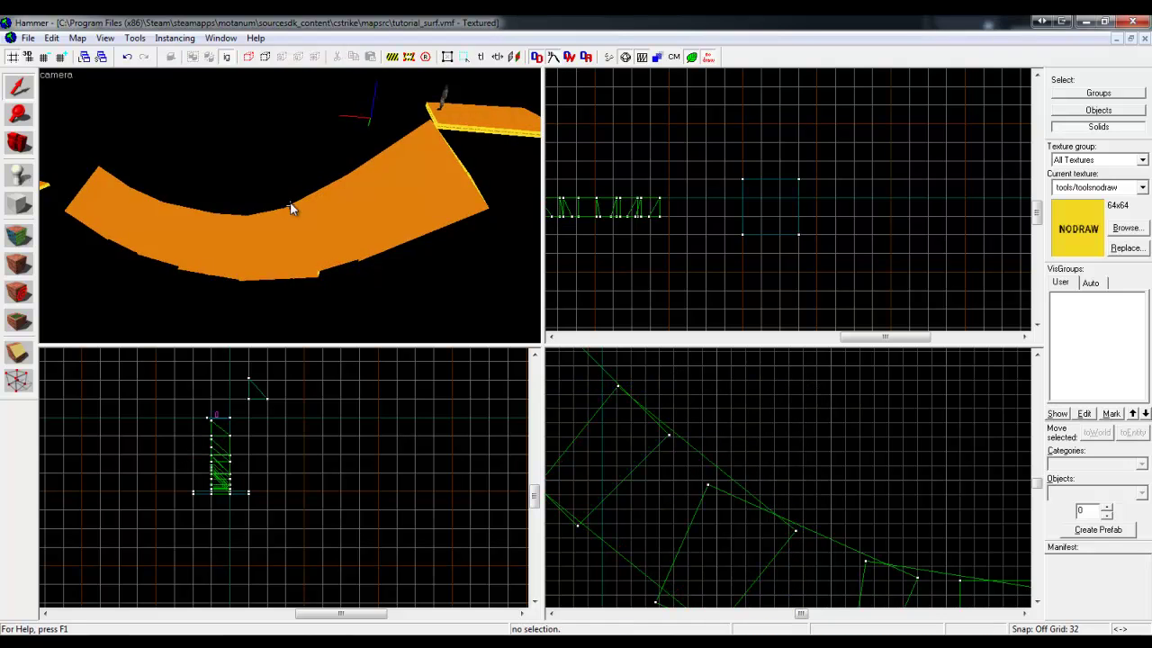
{"action": "key", "text": "w"}
{"action": "key", "text": "s"}
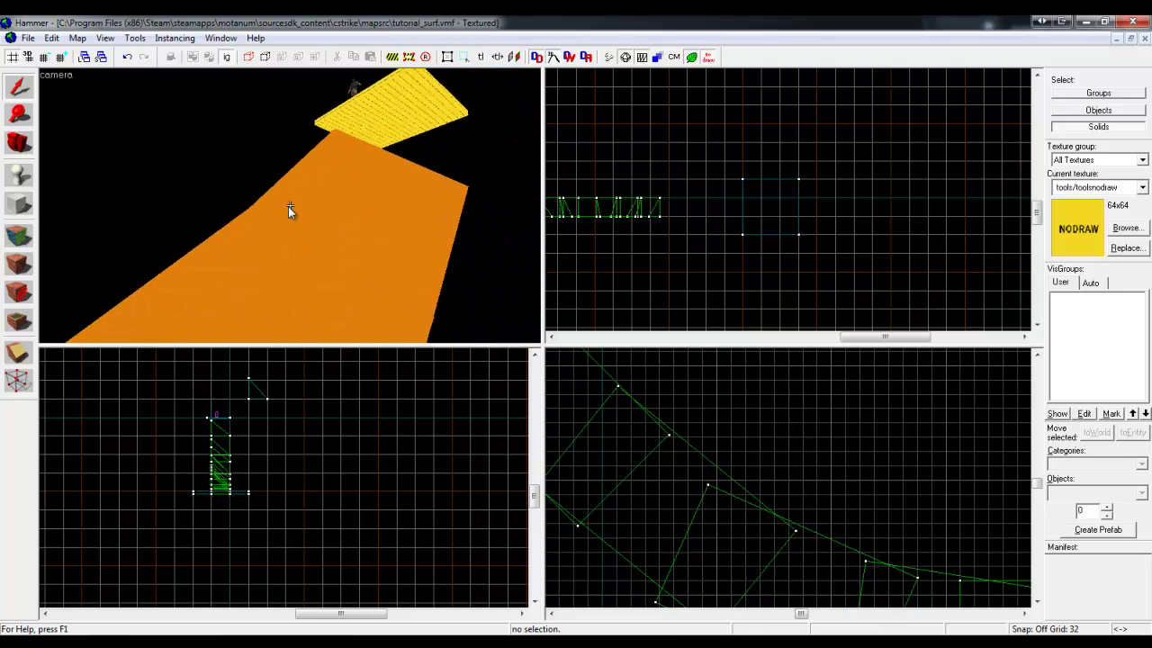
{"action": "key", "text": "z"}
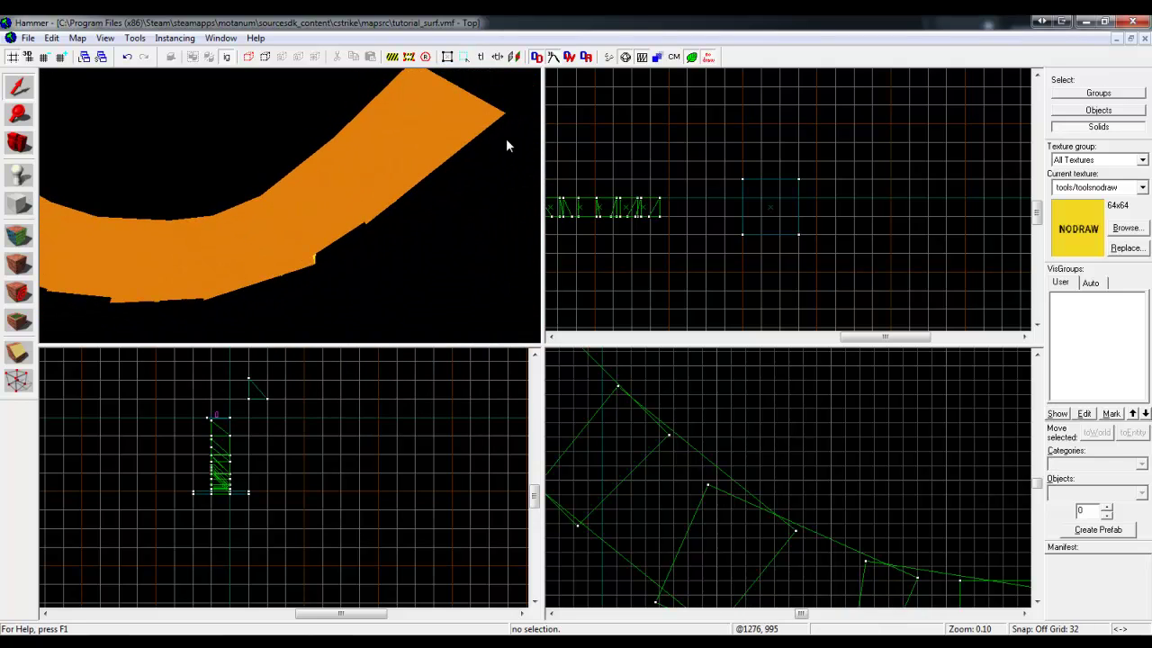
{"action": "key", "text": "z"}
{"action": "key", "text": "z"}
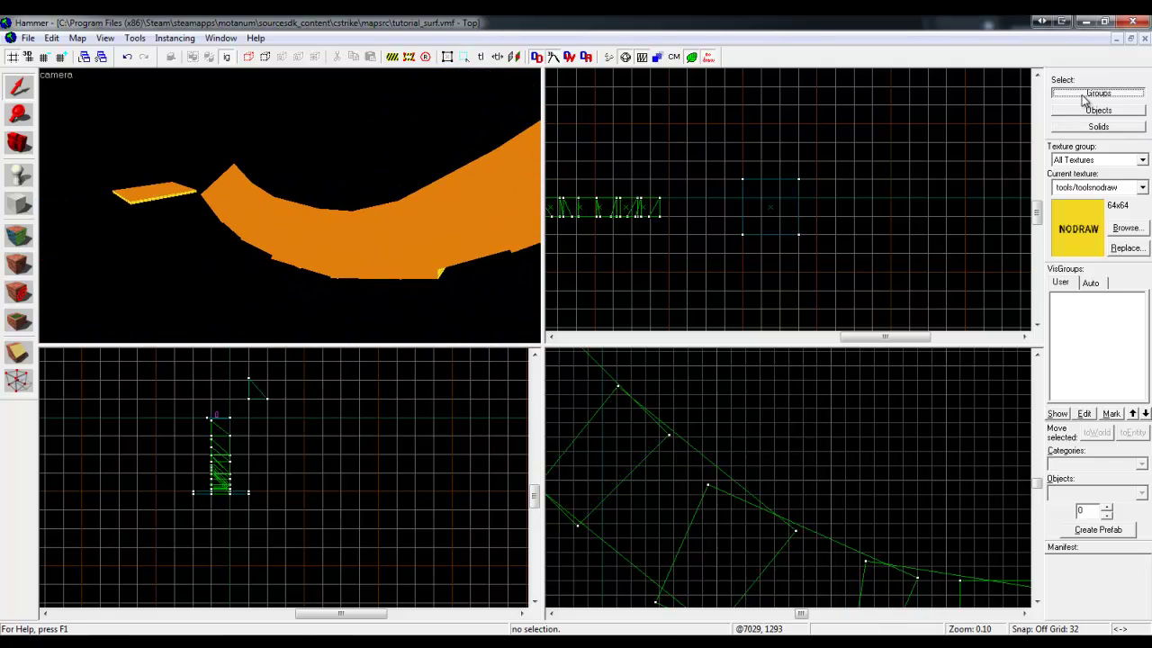
{"action": "key", "text": "z"}
{"action": "key", "text": "z"}
{"action": "left_click", "coordinate": [281, 223]}
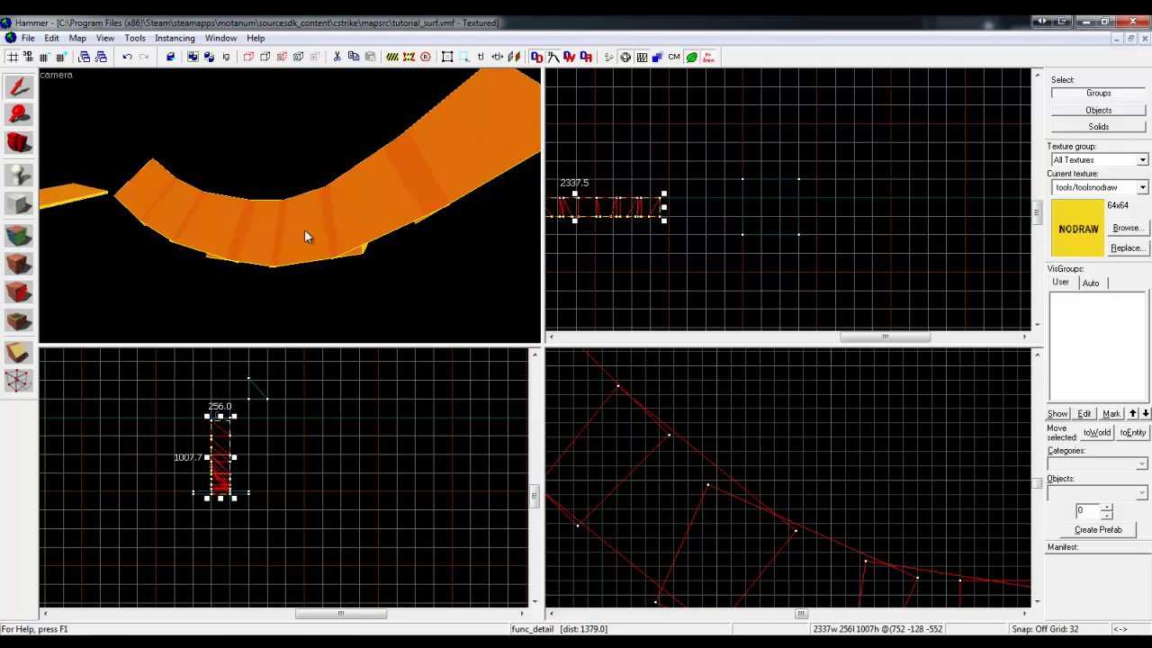
{"action": "left_click", "coordinate": [357, 292]}
- Create a nodraw block enclosing the ramp and both platforms, about 5074 by 1777 units and 2246 units high
{"action": "key", "text": "z"}
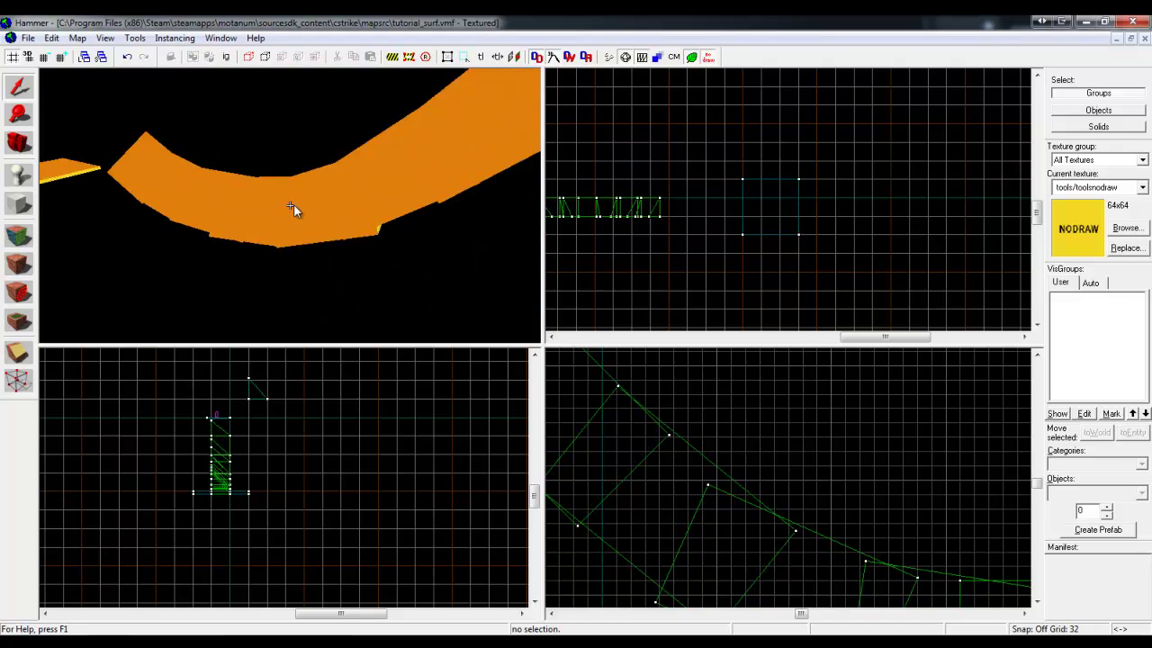
{"action": "key", "text": "z"}
{"action": "left_click", "coordinate": [19, 205]}
{"action": "scroll", "coordinate": [1008, 175], "scroll_direction": "down", "scroll_amount": 2}
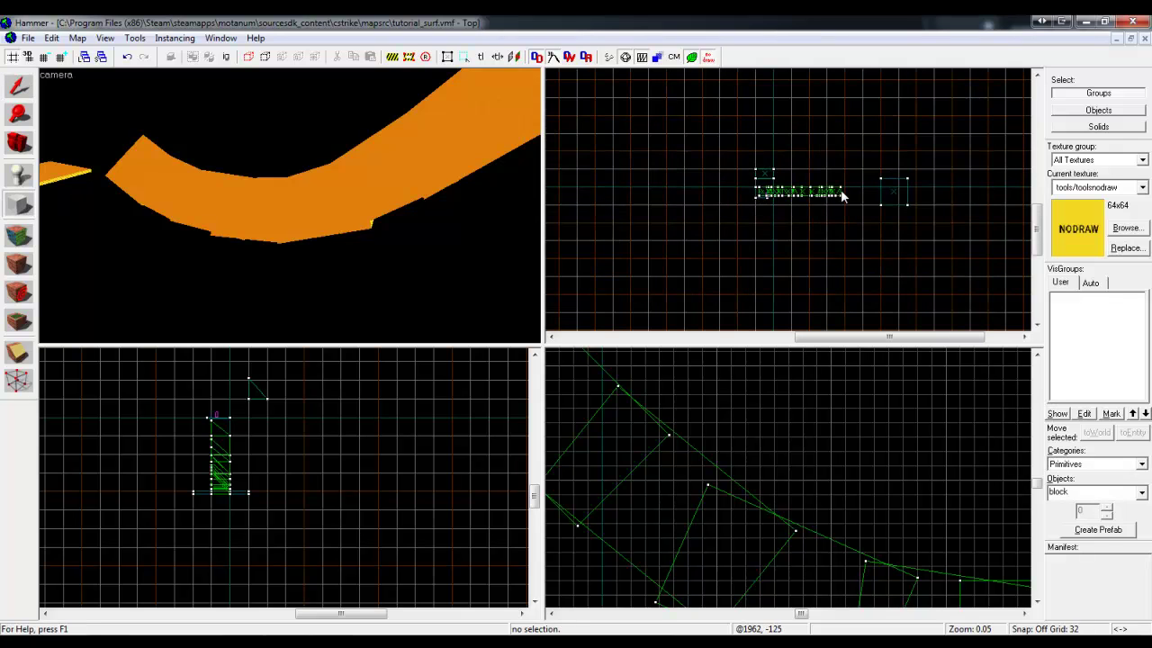
{"action": "left_click_drag", "start_coordinate": [700, 144], "coordinate": [957, 236]}
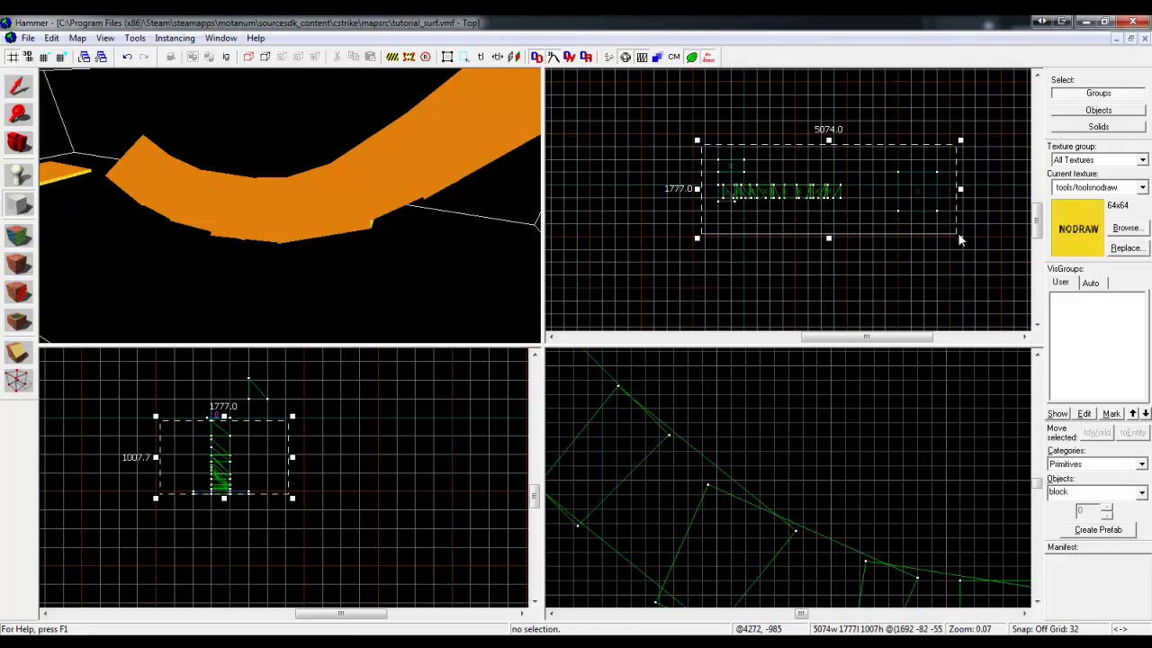
{"action": "key", "text": "Return"}
{"action": "scroll", "coordinate": [273, 460], "scroll_direction": "down", "scroll_amount": 2}
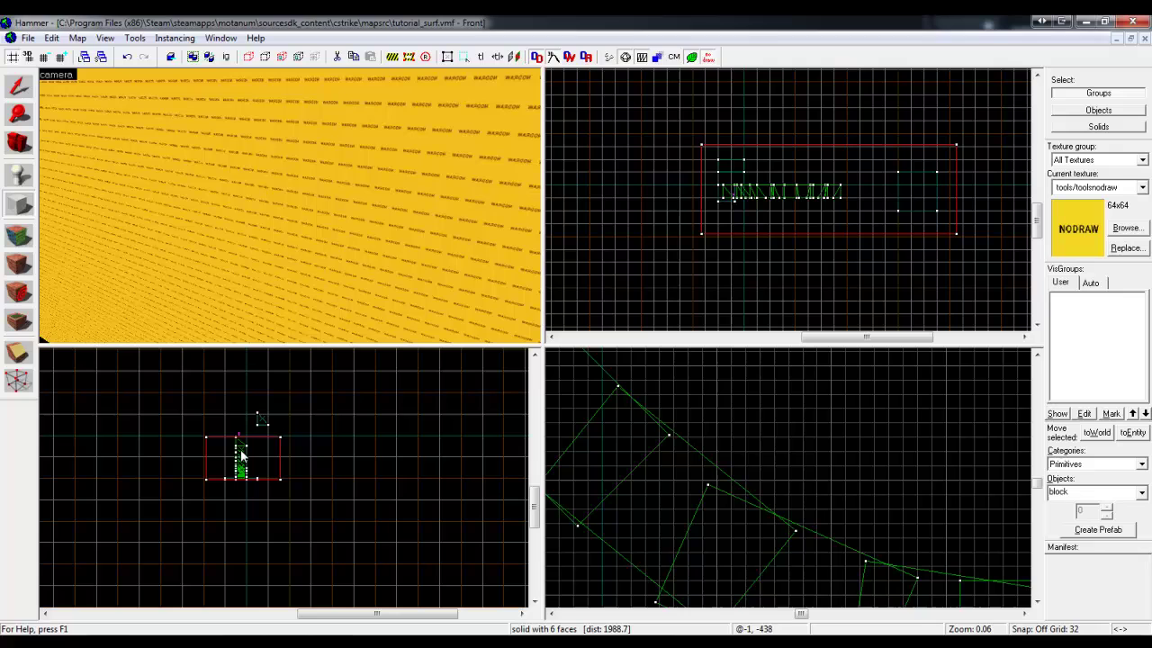
{"action": "left_click", "coordinate": [26, 89]}
{"action": "left_click_drag", "start_coordinate": [242, 434], "coordinate": [247, 470]}
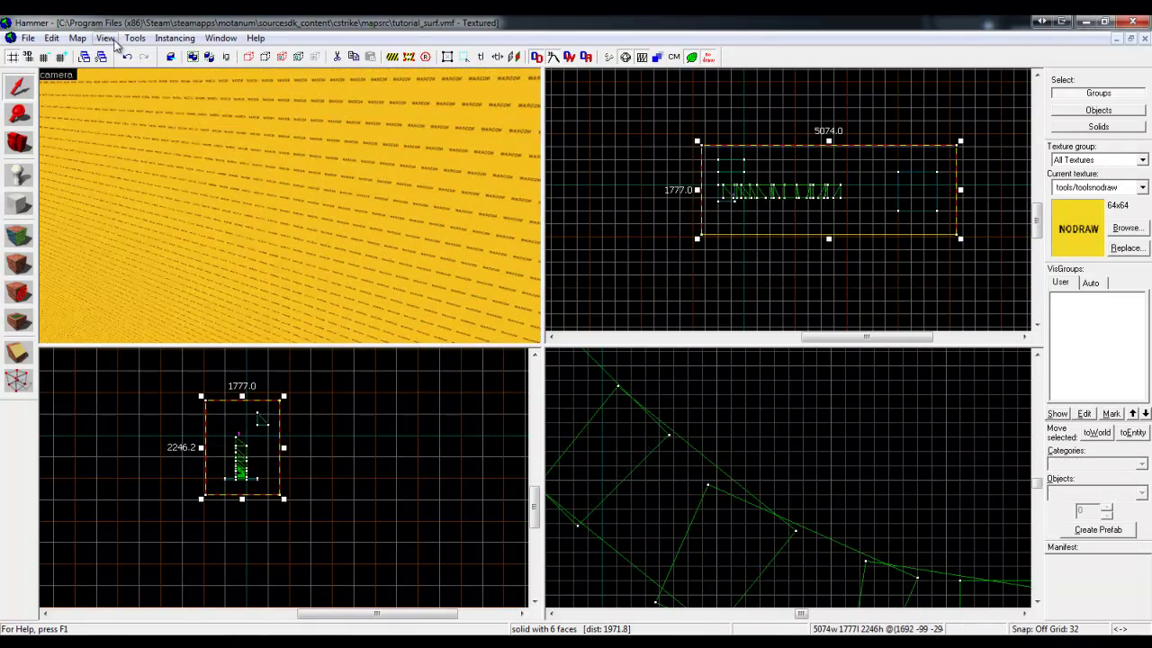
- Hollow the enclosing block outward with 32-unit-thick walls and shift the resulting box slightly with grid snapping on
{"action": "left_click", "coordinate": [134, 38]}
{"action": "left_click", "coordinate": [155, 73]}
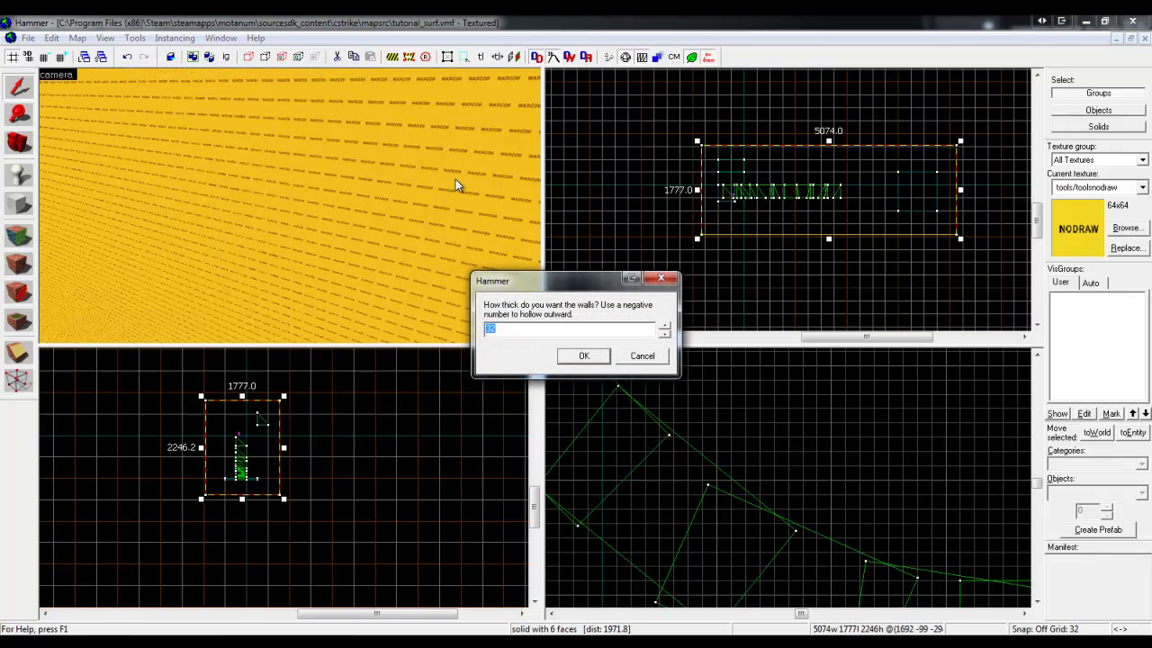
{"action": "key", "text": "Return"}
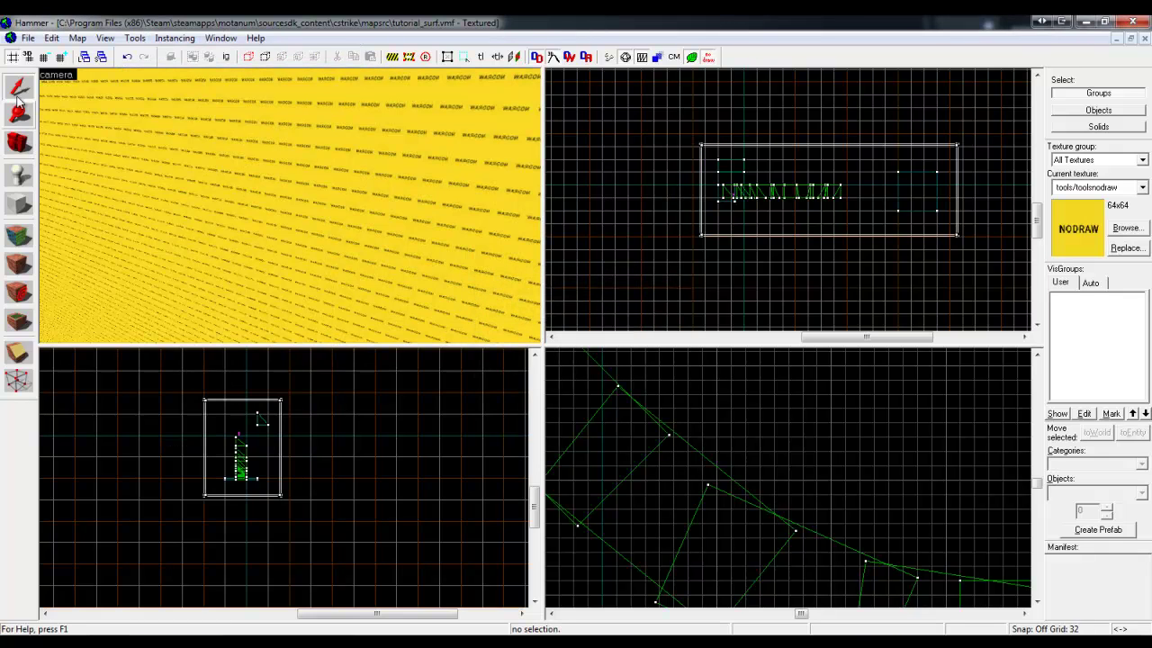
{"action": "left_click", "coordinate": [338, 183]}
{"action": "scroll", "coordinate": [229, 470], "scroll_direction": "up", "scroll_amount": 5}
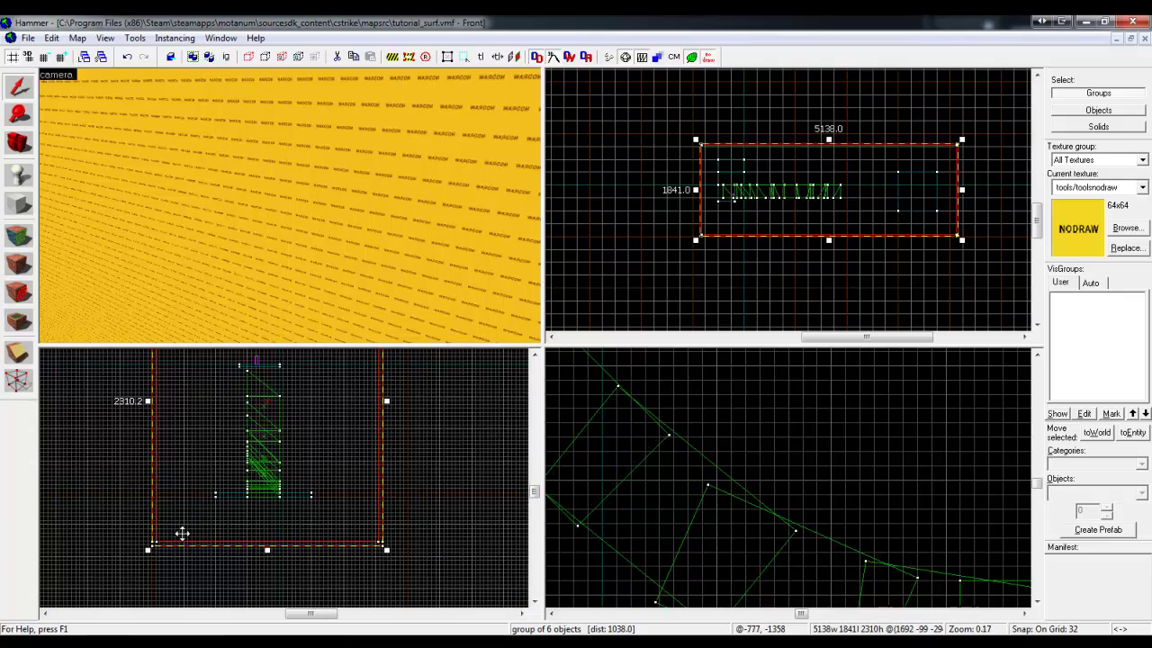
{"action": "left_click", "coordinate": [211, 573]}
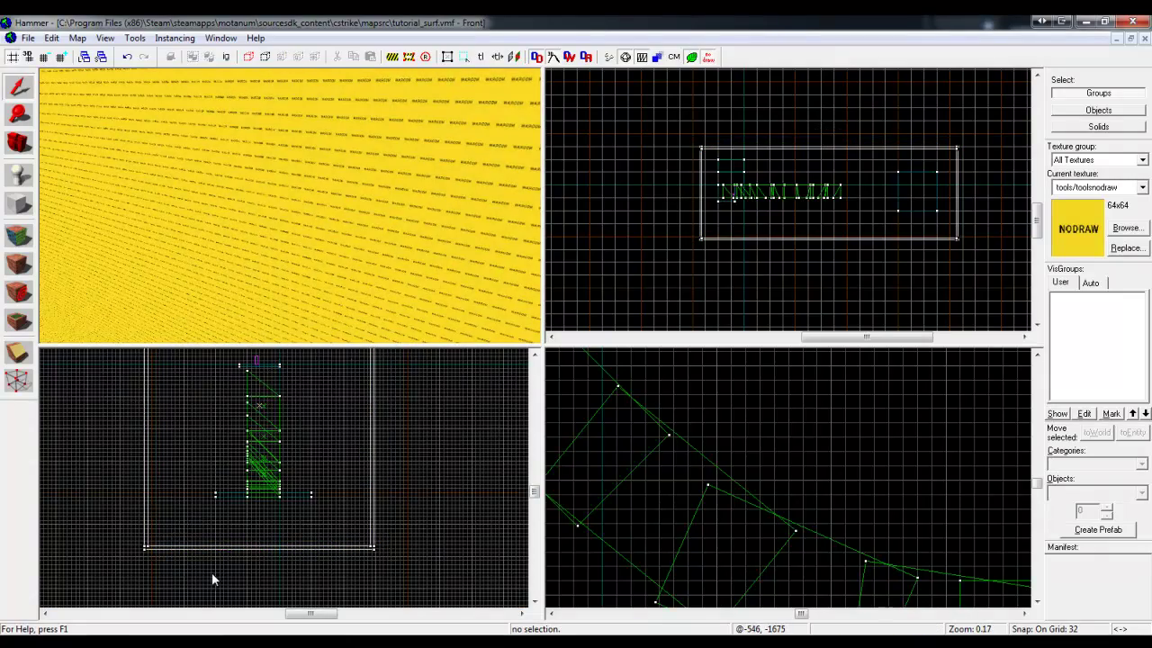
- Texture the inner wall faces of the enclosing box with tools/toolsskybox at a texture scale of 2
{"action": "key", "text": "z"}
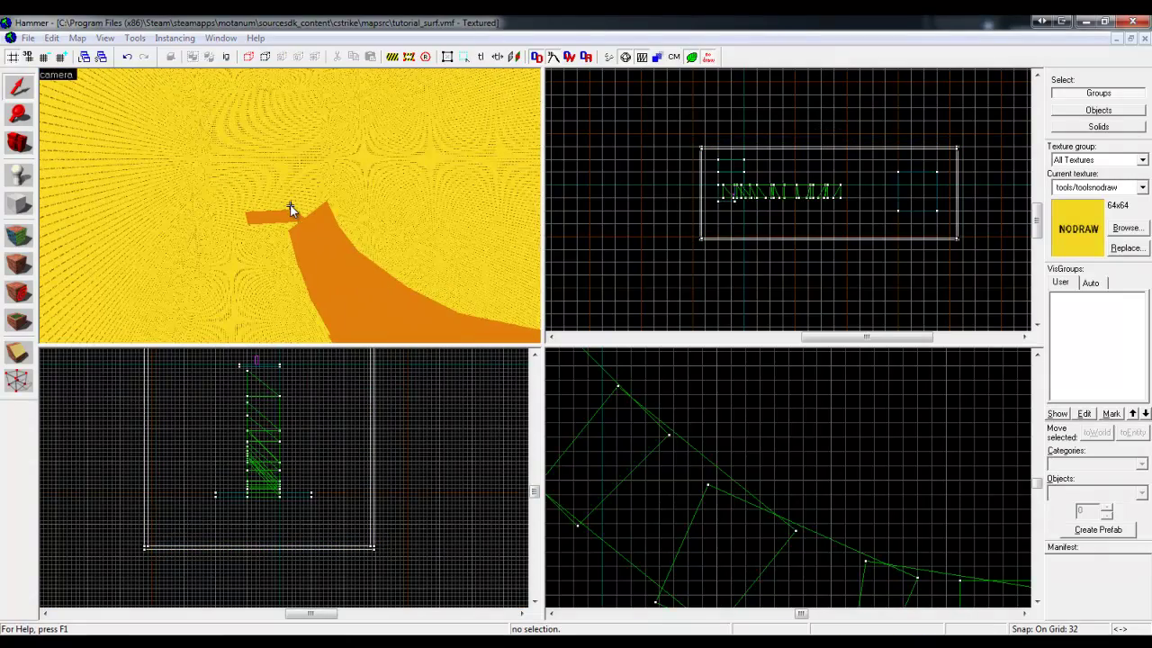
{"action": "key", "text": "shift+a"}
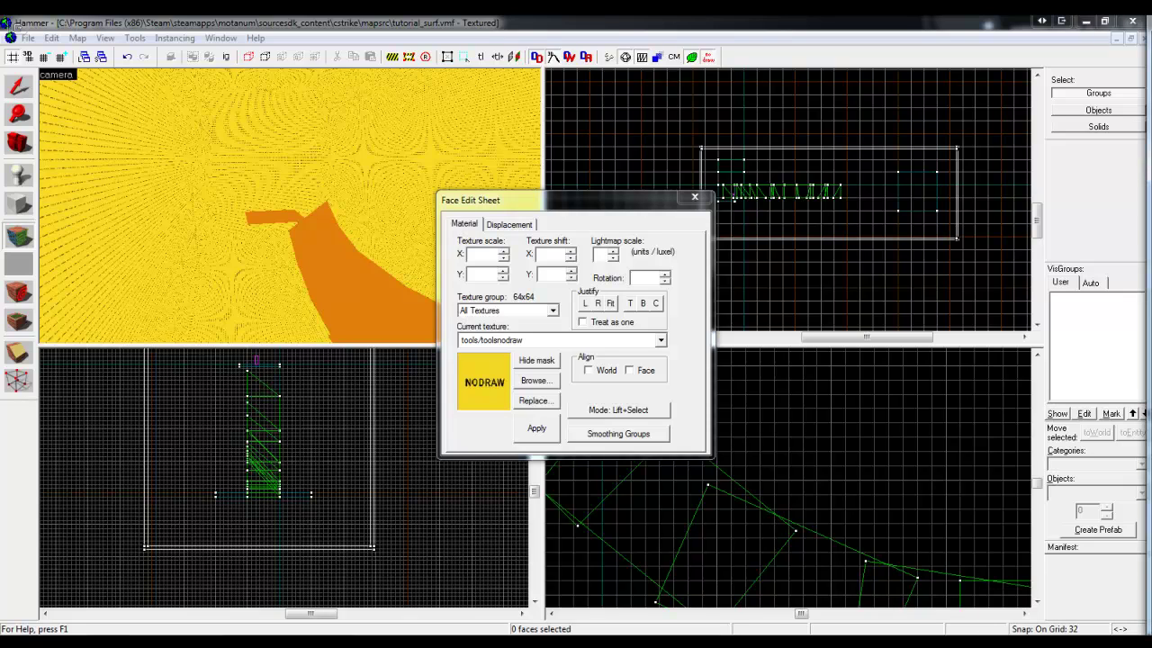
{"action": "left_click", "coordinate": [266, 153]}
{"action": "left_click", "coordinate": [486, 254]}
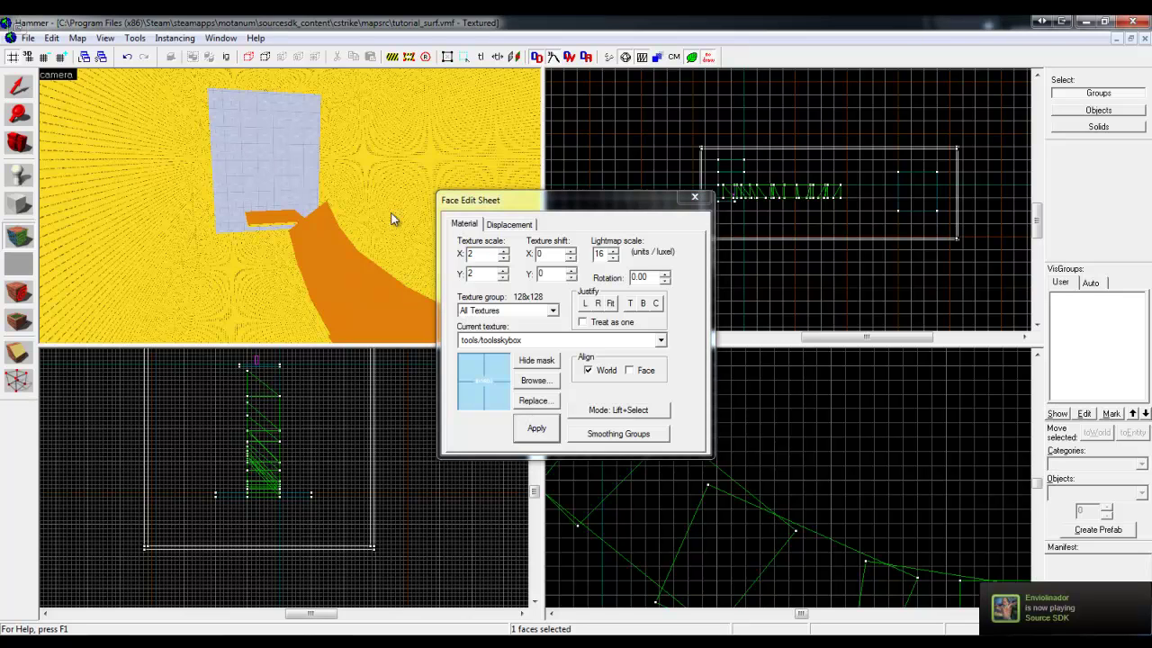
{"action": "right_click", "coordinate": [372, 158]}
{"action": "right_click", "coordinate": [177, 144]}
{"action": "right_click", "coordinate": [235, 262]}
{"action": "key", "text": "z"}
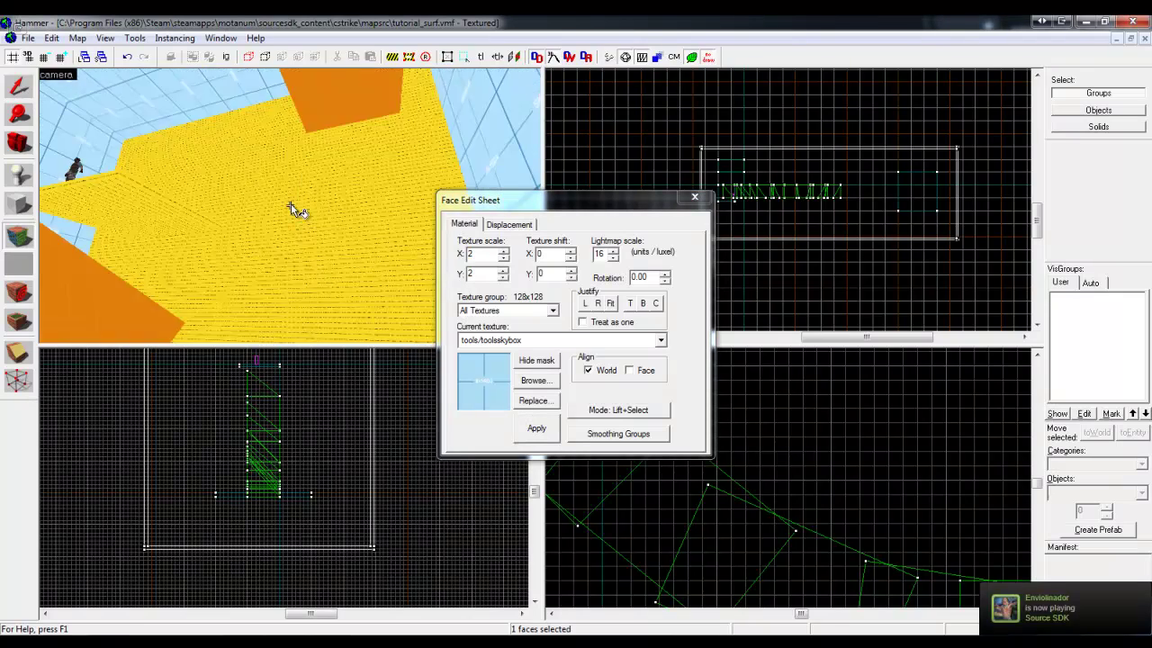
- Duplicate the info_player_terrorist spawn on the start platform, placing the copy 64 units beside the original
{"action": "key", "text": "z"}
{"action": "right_click", "coordinate": [268, 234]}
{"action": "key", "text": "z"}
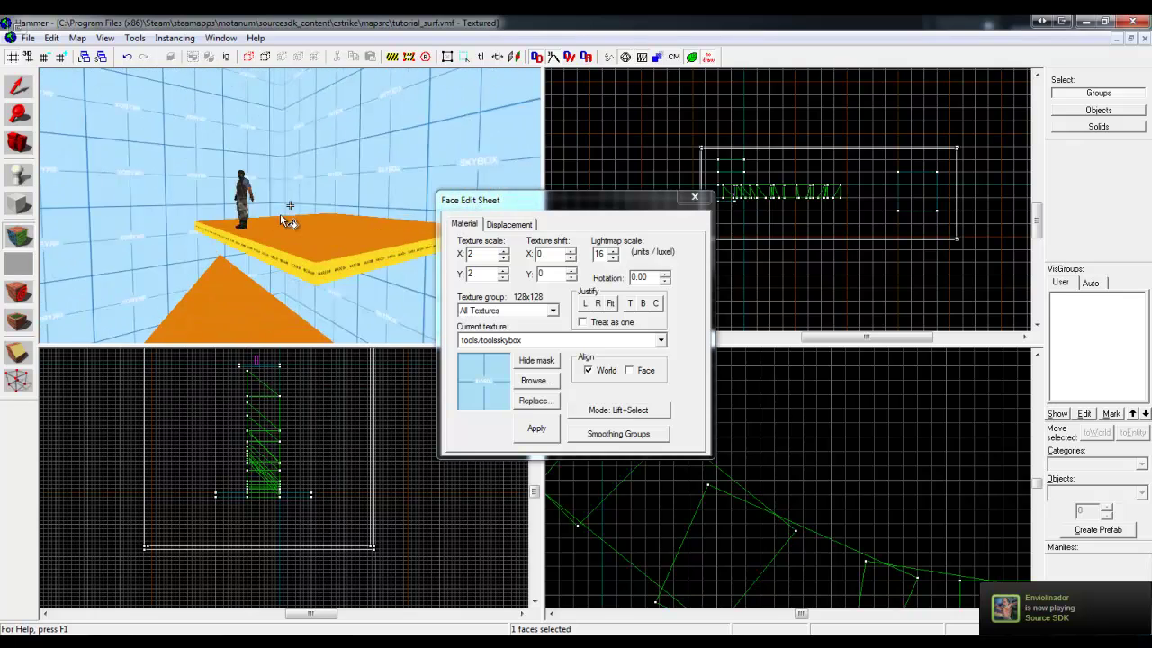
{"action": "key", "text": "z"}
{"action": "left_click", "coordinate": [696, 197]}
{"action": "left_click", "coordinate": [320, 126]}
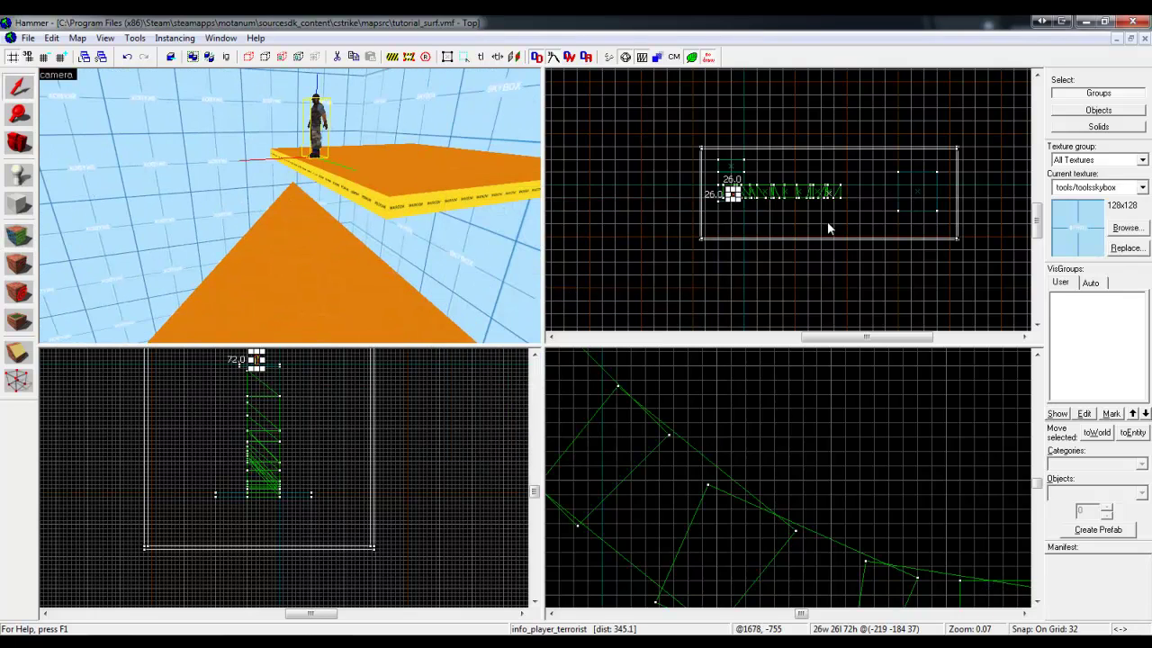
{"action": "scroll", "coordinate": [754, 229], "scroll_direction": "up", "scroll_amount": 4}
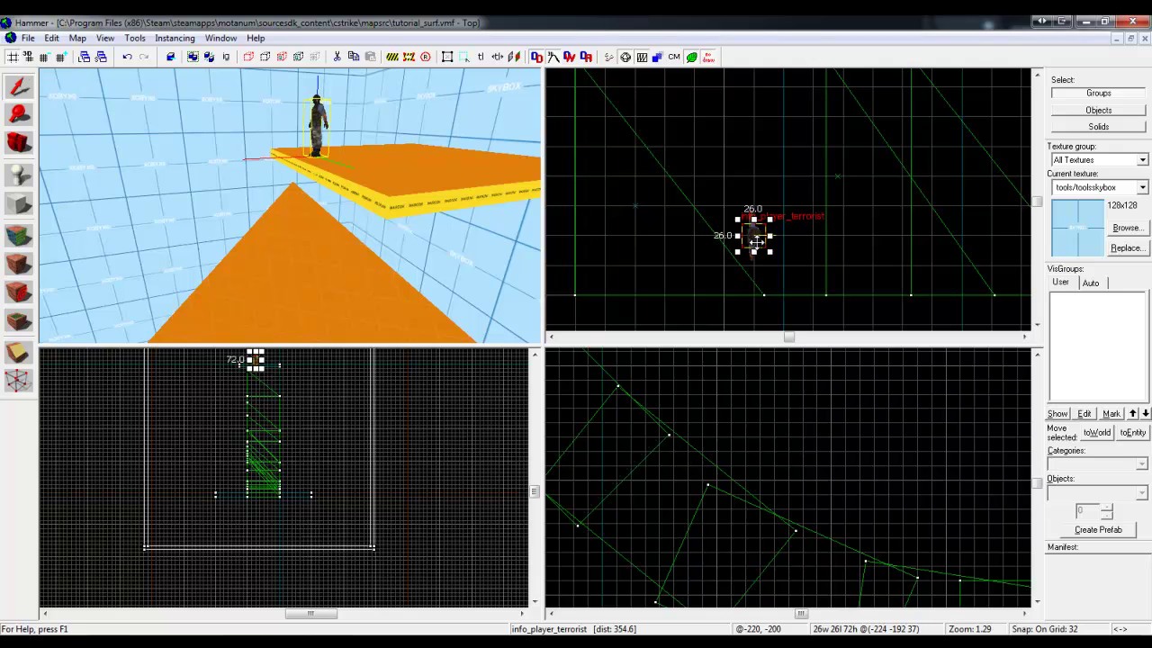
{"action": "left_click_drag", "start_coordinate": [756, 241], "coordinate": [756, 182], "text": "shift"}
{"action": "scroll", "coordinate": [290, 210], "scroll_direction": "down", "scroll_amount": 3}
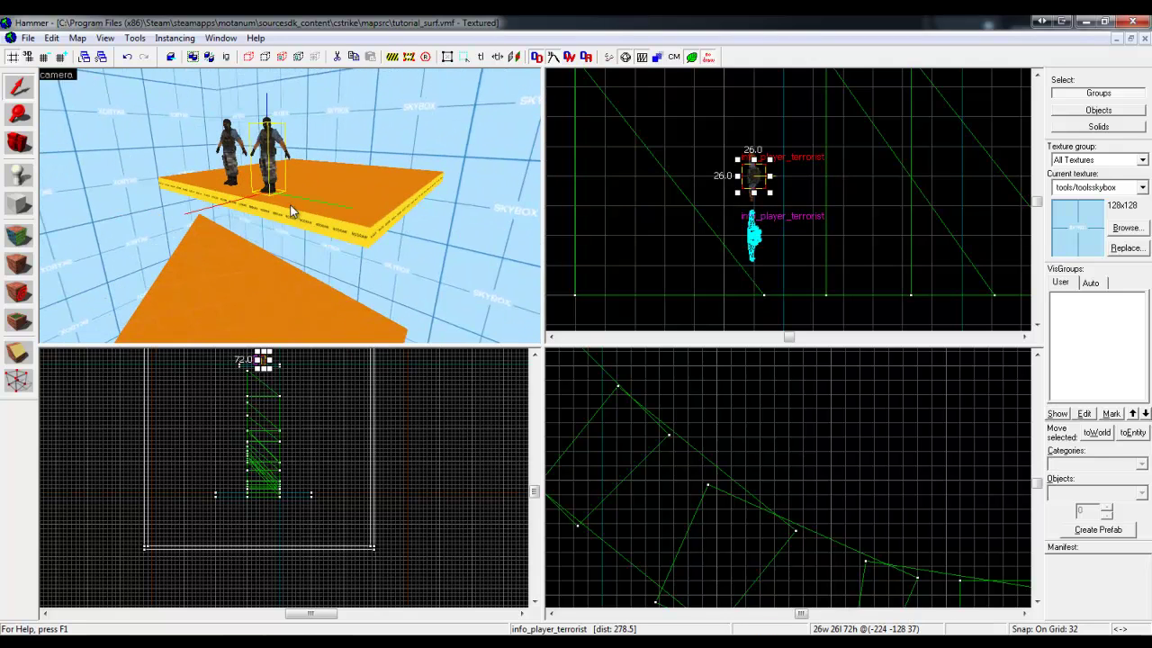
- Change the class of the duplicated spawn to info_player_counterterrorist and close its properties
{"action": "double_click", "coordinate": [270, 151]}
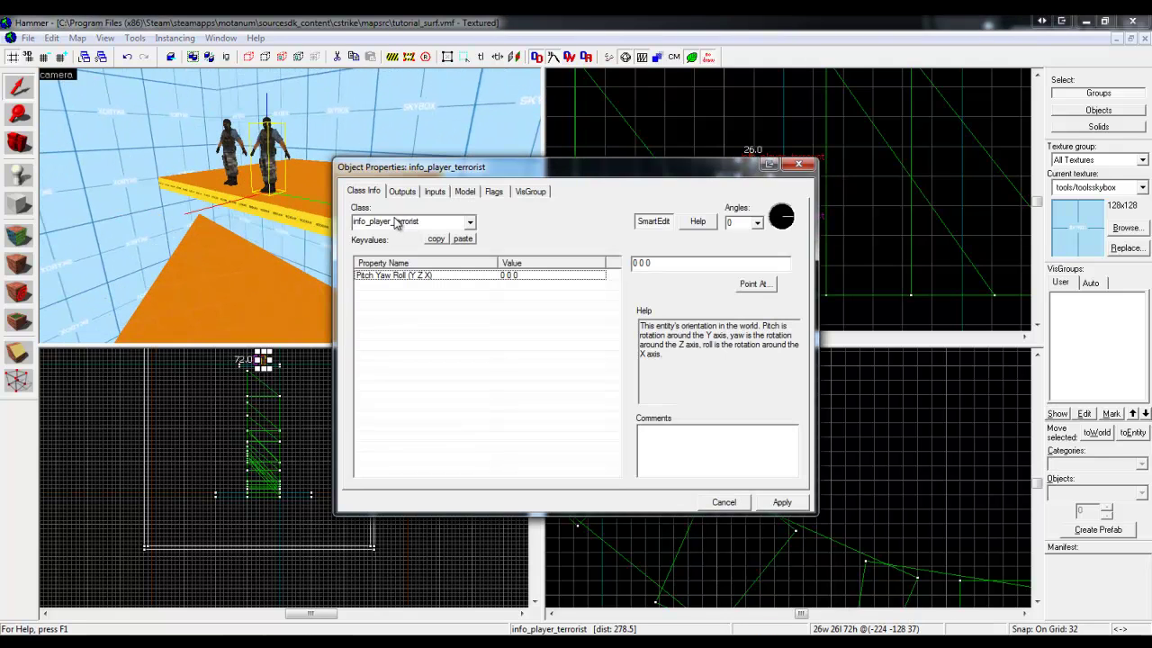
{"action": "left_click", "coordinate": [394, 220]}
{"action": "type", "text": "counter"}
{"action": "key", "text": "Return"}
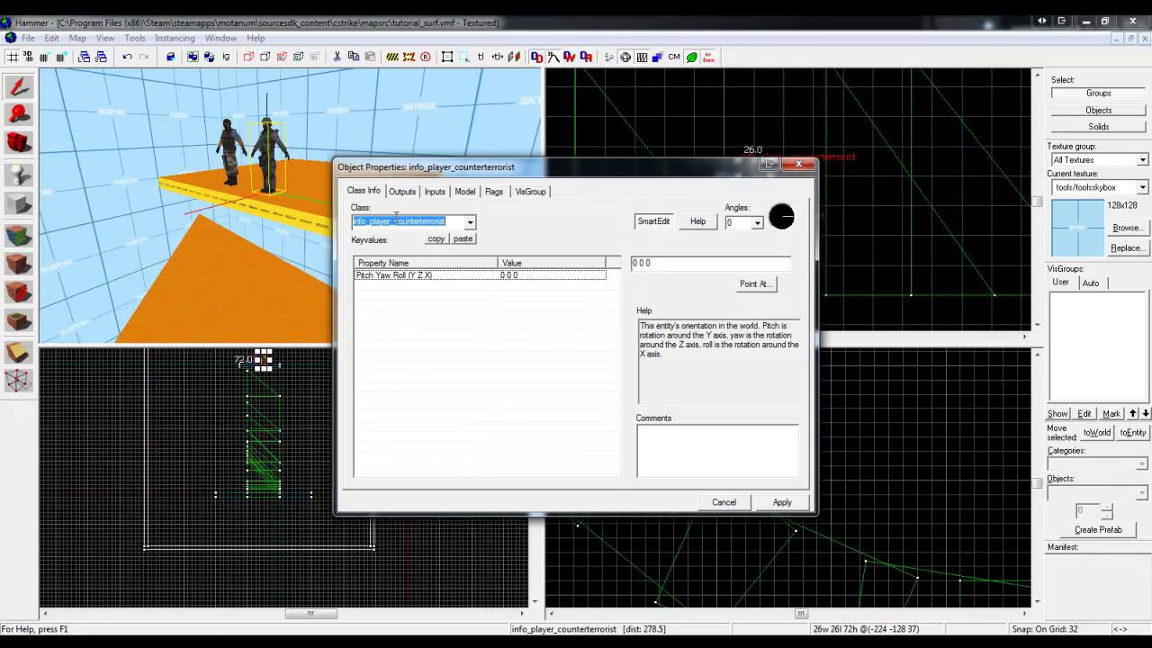
{"action": "left_click", "coordinate": [798, 164]}
{"action": "scroll", "coordinate": [290, 205], "scroll_direction": "up", "scroll_amount": 5}
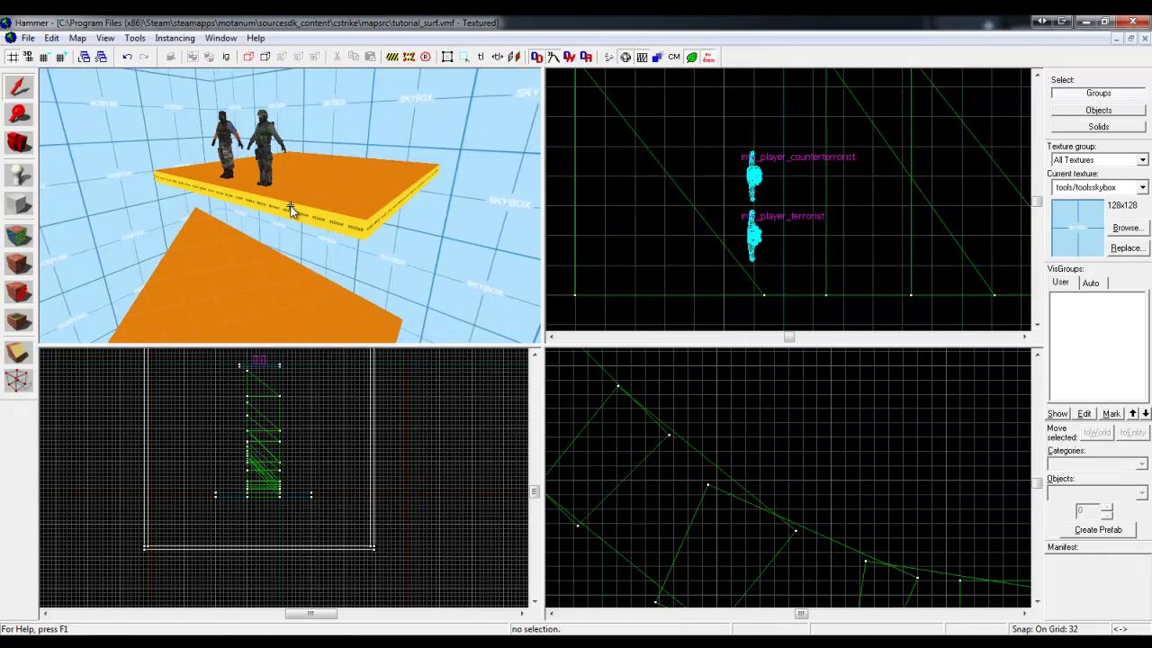
- Texture the nodraw side edges of the start and end platforms with dev/dev_measuregeneric01b
{"action": "scroll", "coordinate": [290, 205], "scroll_direction": "down", "scroll_amount": 5}
{"action": "key", "text": "shift+a"}
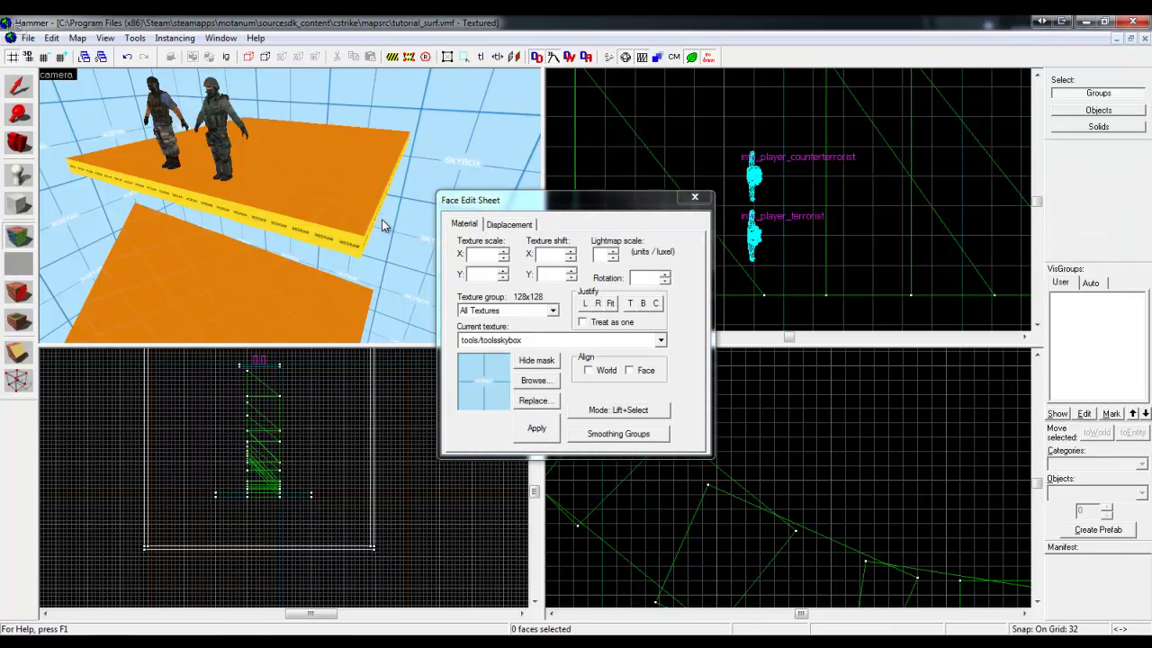
{"action": "left_click", "coordinate": [361, 250]}
{"action": "left_click", "coordinate": [526, 381]}
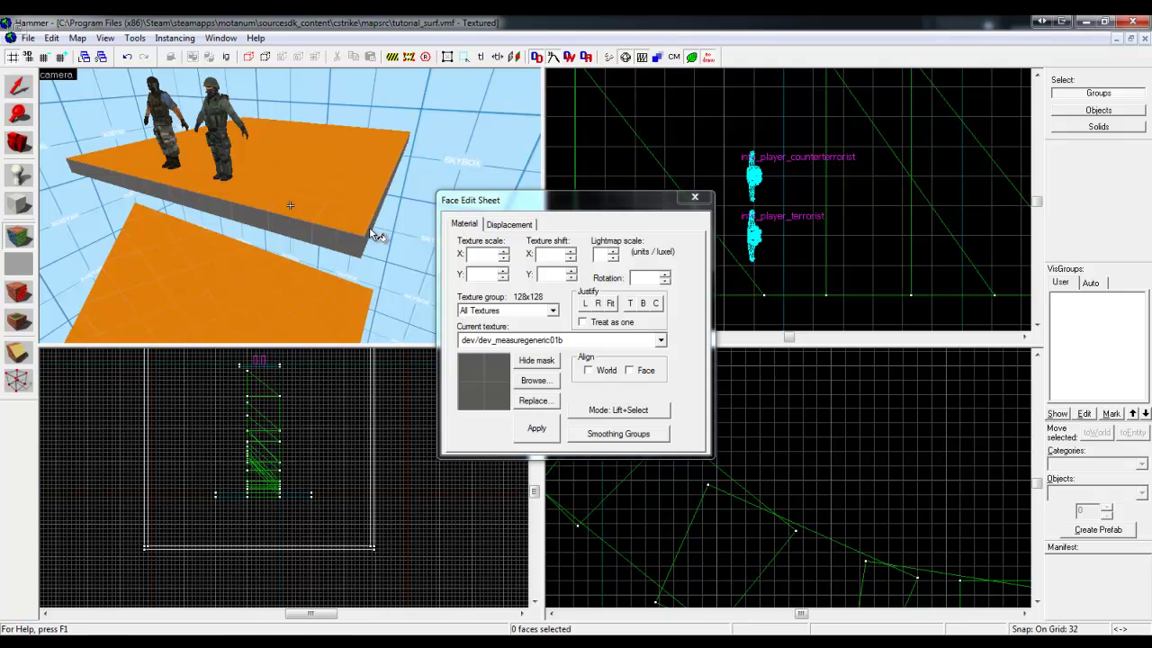
{"action": "key", "text": "w"}
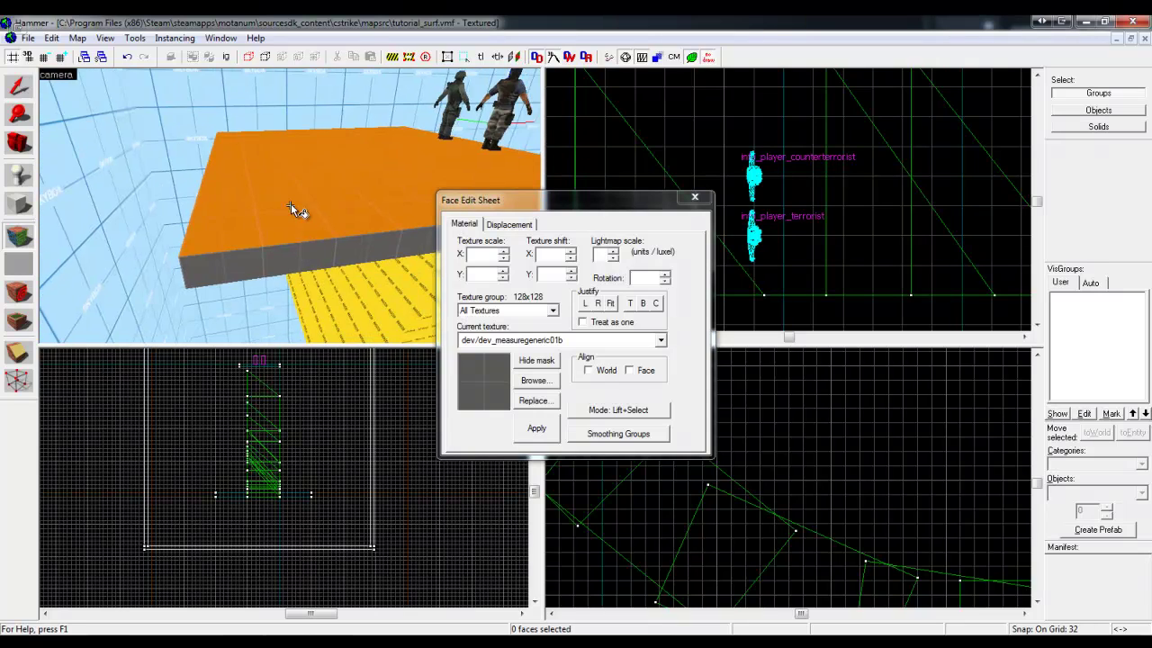
{"action": "key", "text": "w"}
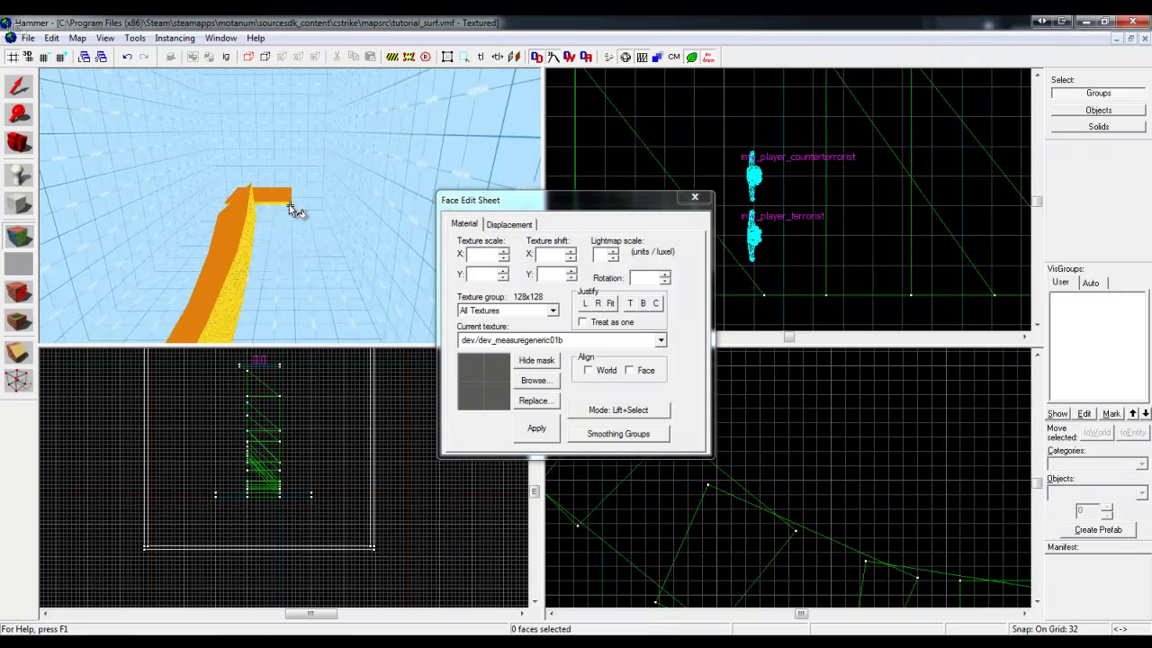
{"action": "key", "text": "w"}
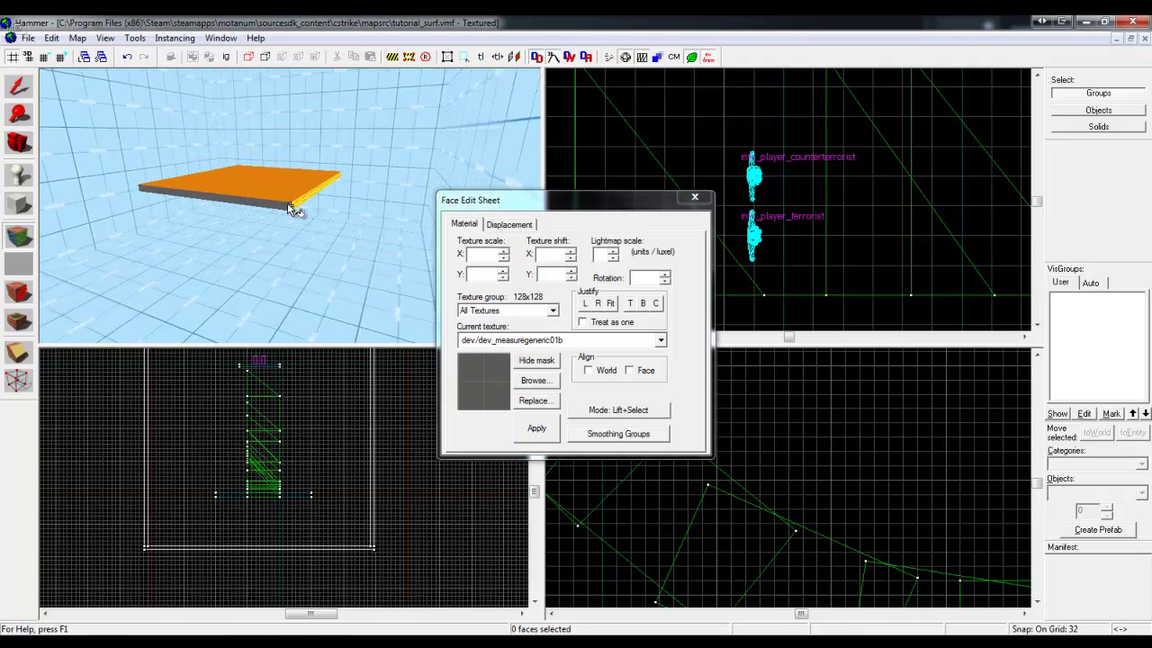
{"action": "key", "text": "w"}
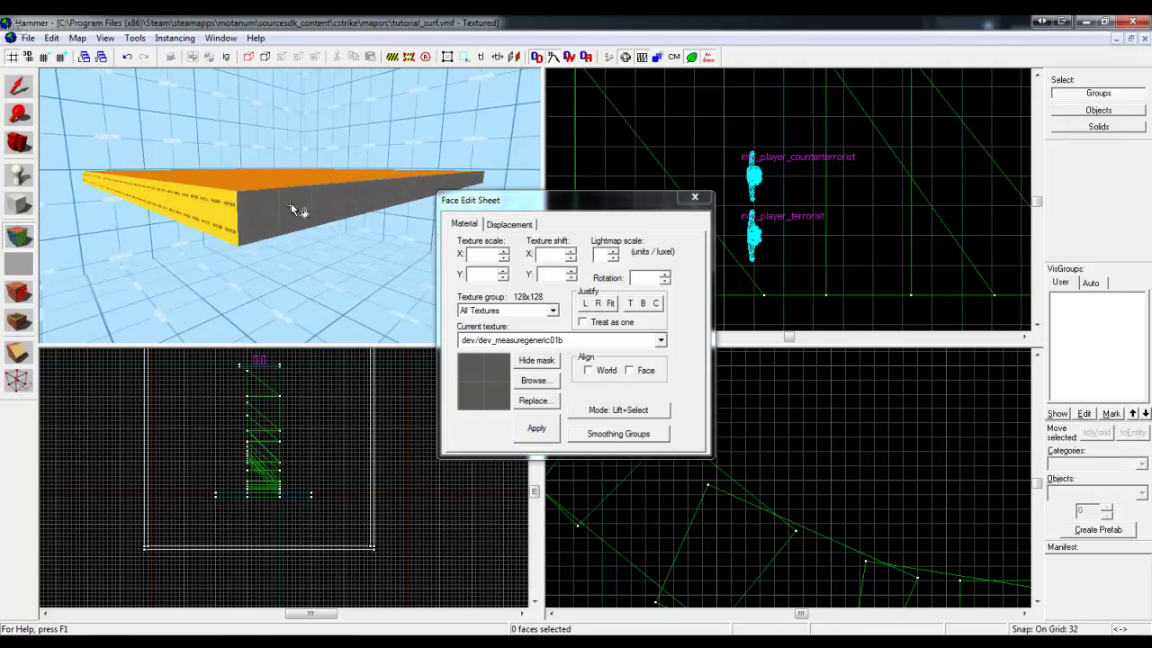
{"action": "key", "text": "w"}
{"action": "key", "text": "w"}
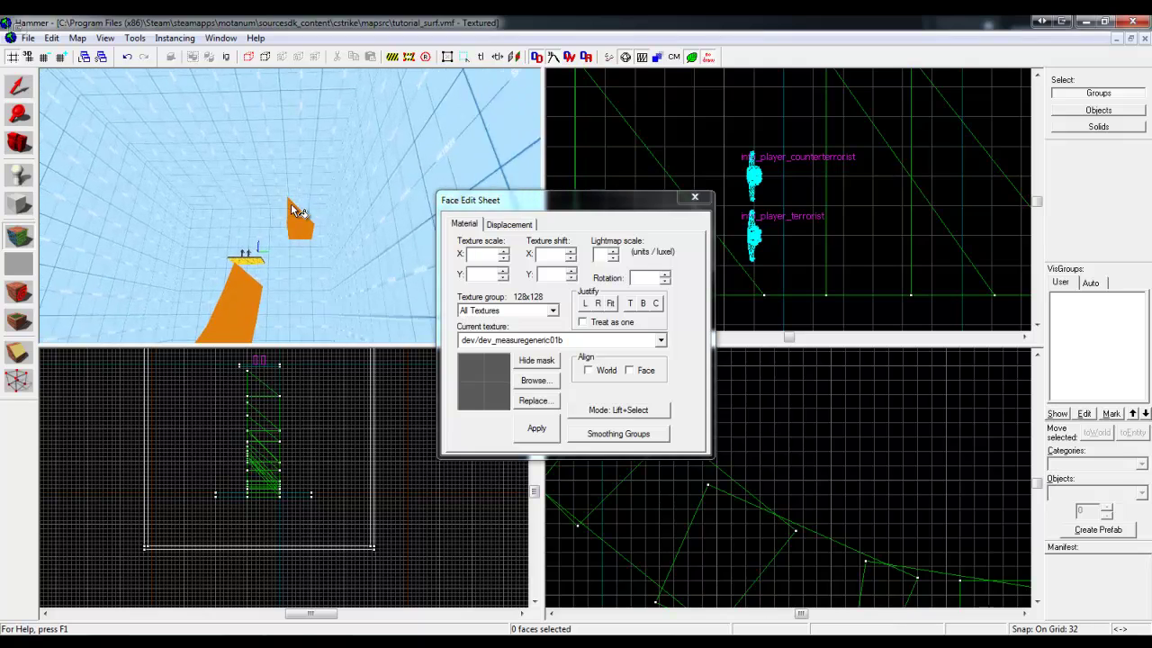
{"action": "key", "text": "w"}
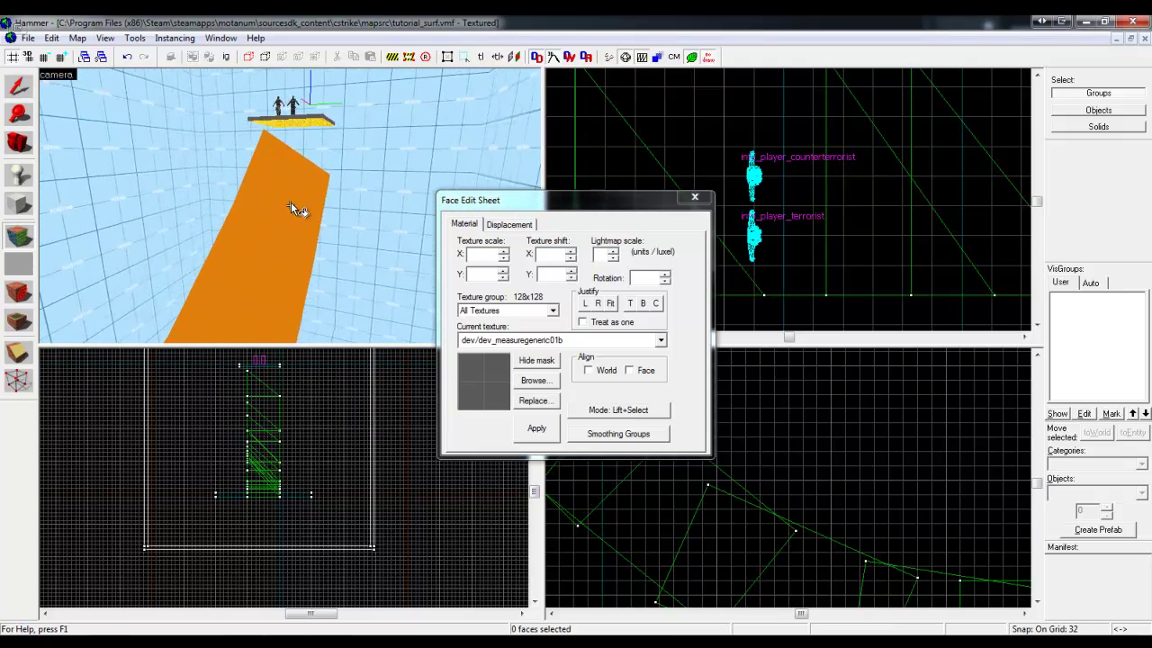
{"action": "key", "text": "s"}
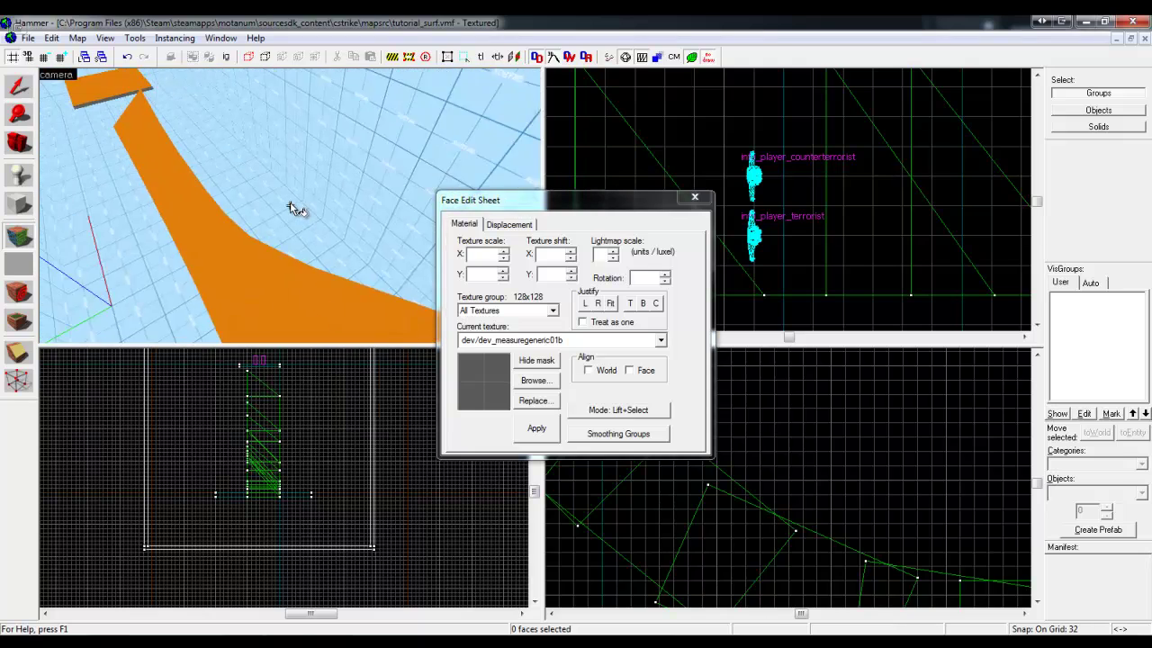
{"action": "left_click", "coordinate": [692, 197]}
- Examine the finished ramp, platforms and player spawns inside the skybox enclosure from several angles
{"action": "key", "text": "z"}
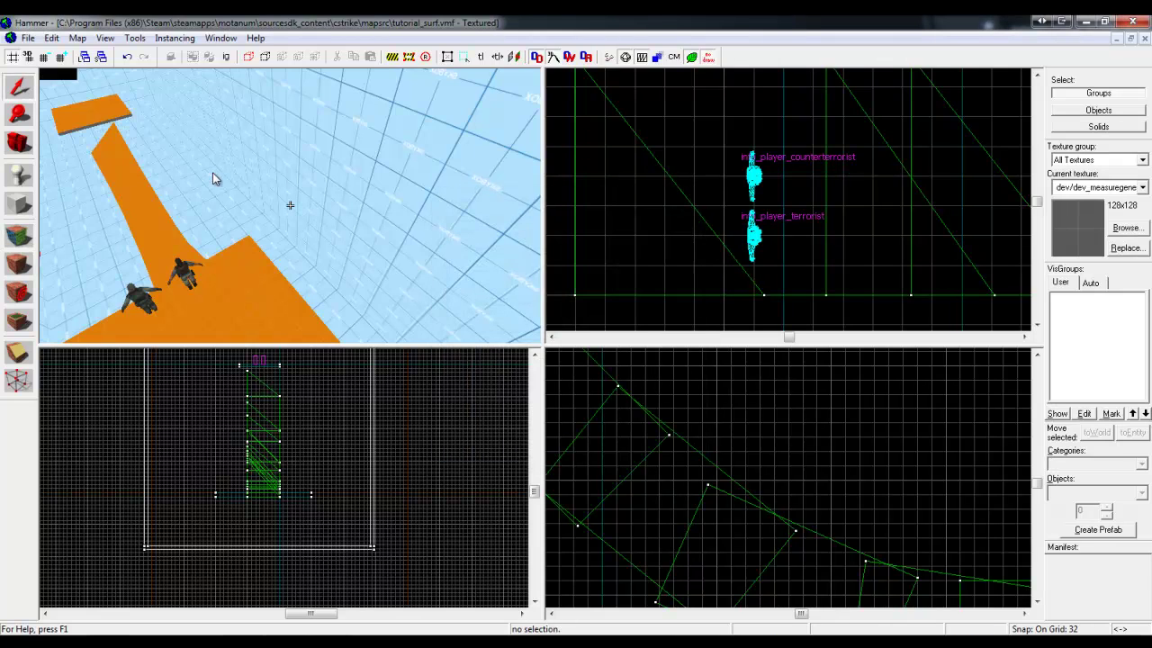
{"action": "key", "text": "w"}
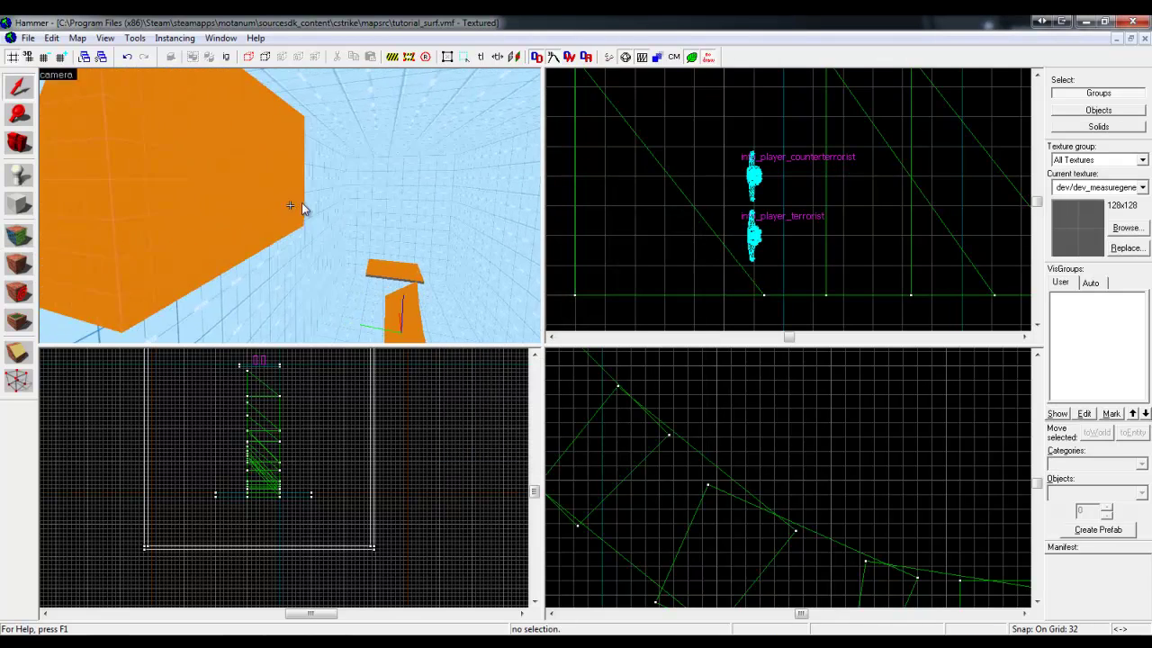
{"action": "key", "text": "w"}
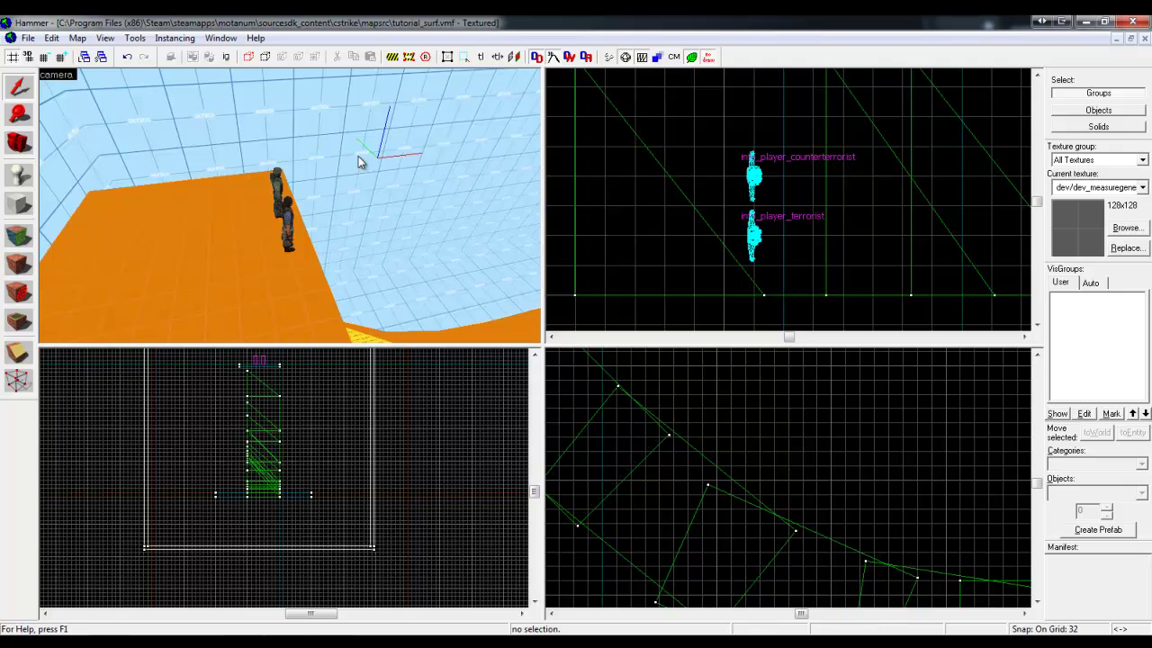
{"action": "key", "text": "z"}
{"action": "key", "text": "s"}
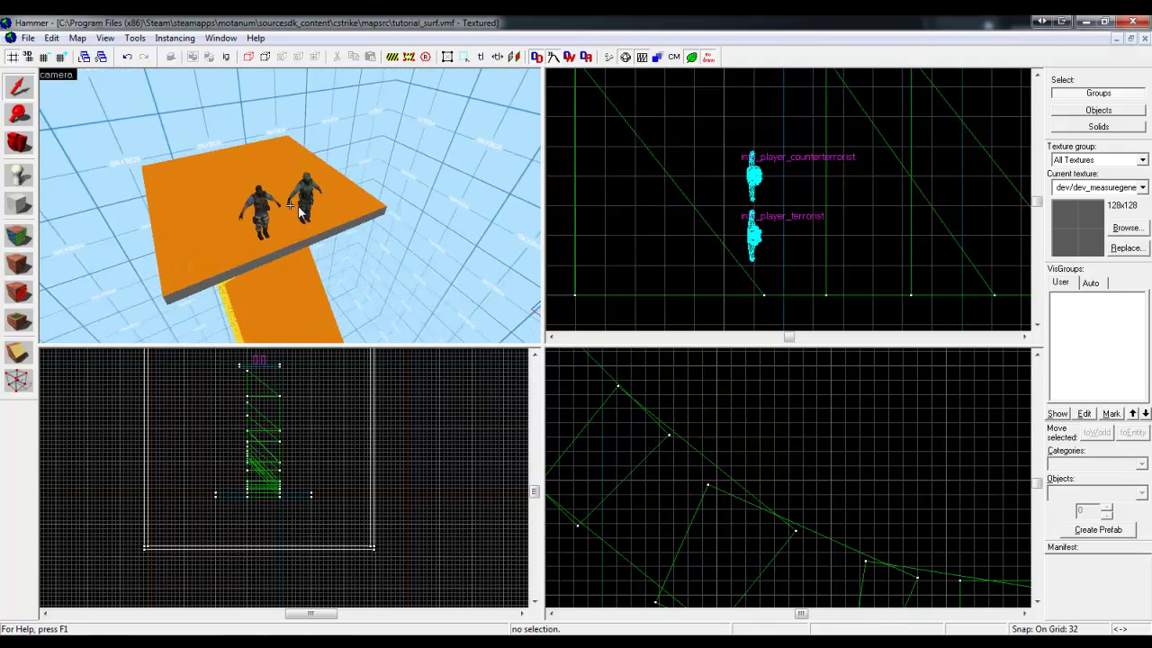
{"action": "key", "text": "w"}
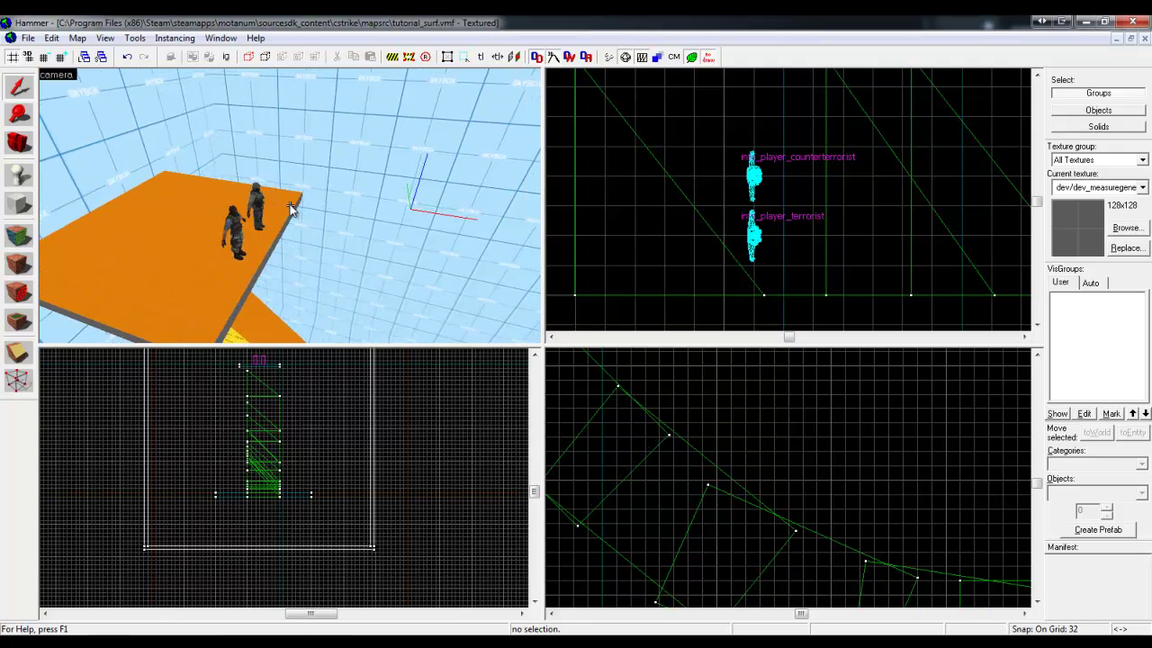
{"action": "key", "text": "a"}
- Switch to the ze_surf_main.vmf map and fly through its structures to the room with the player spawns
{"action": "key", "text": "z"}
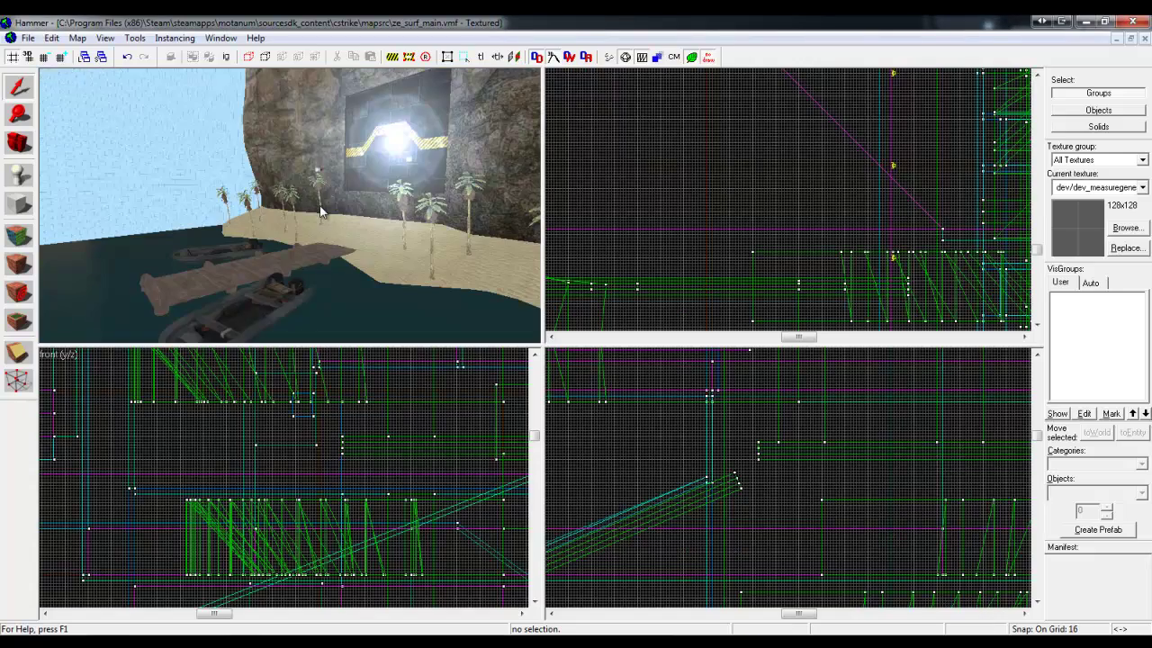
{"action": "key", "text": "w"}
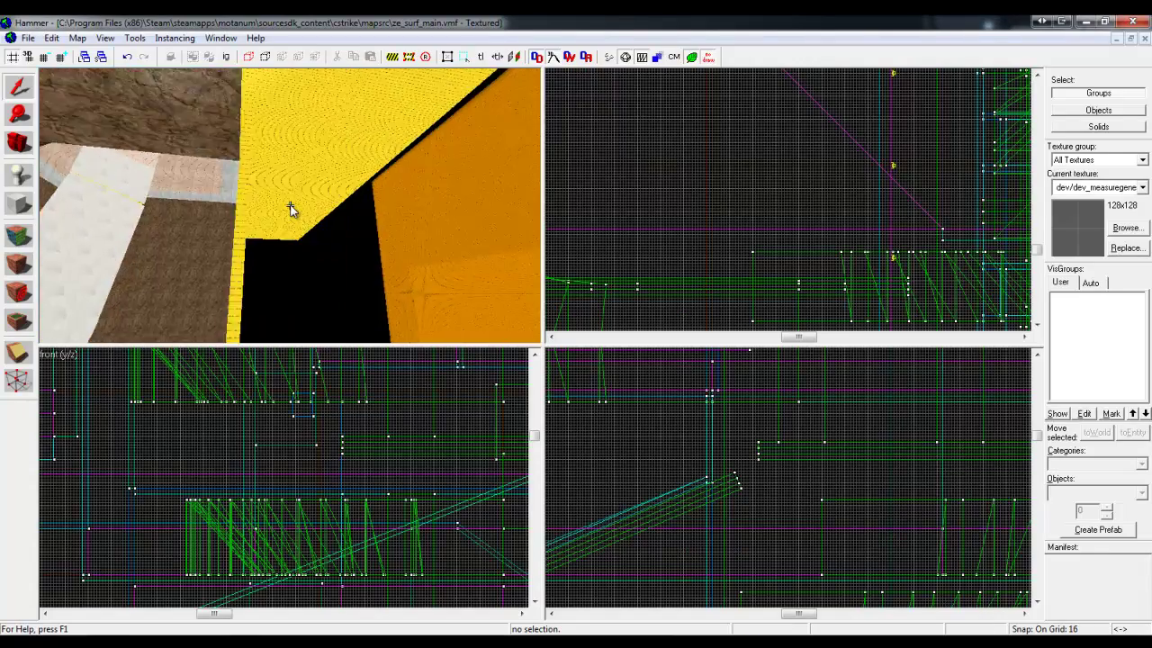
{"action": "key", "text": "w"}
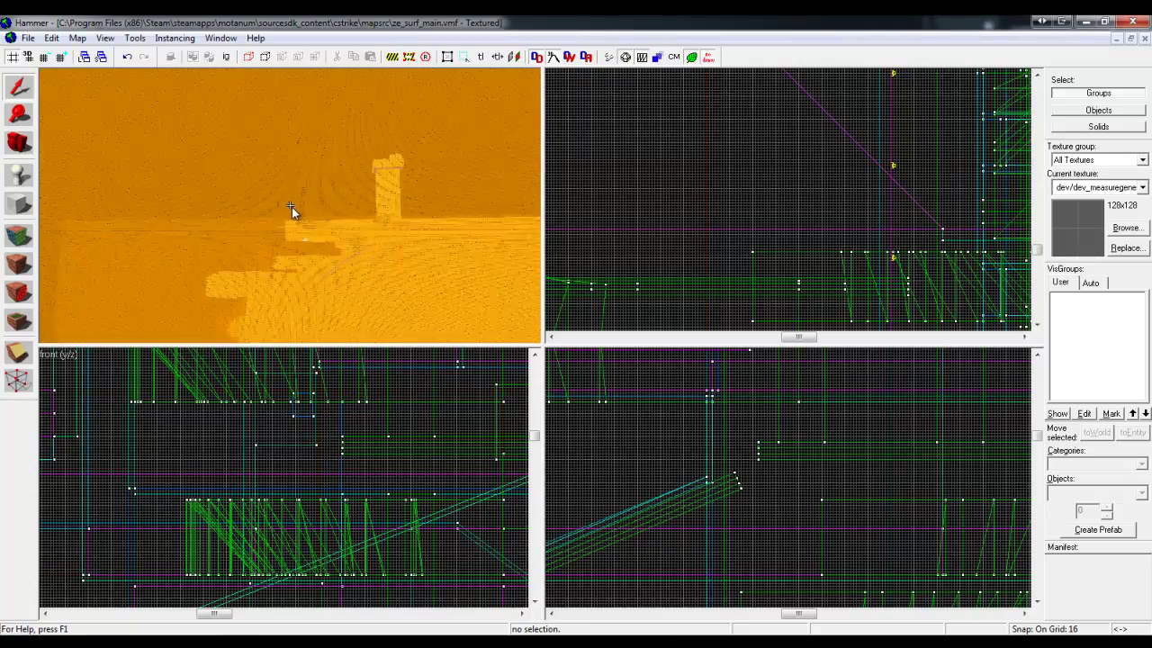
{"action": "key", "text": "w"}
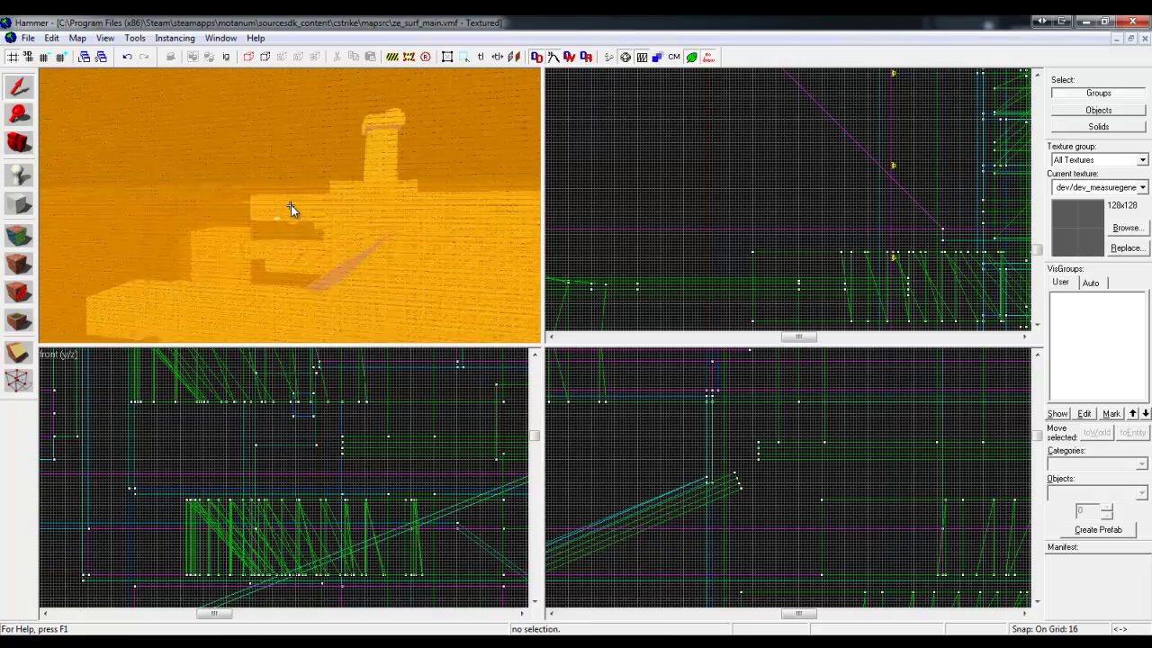
{"action": "key", "text": "w"}
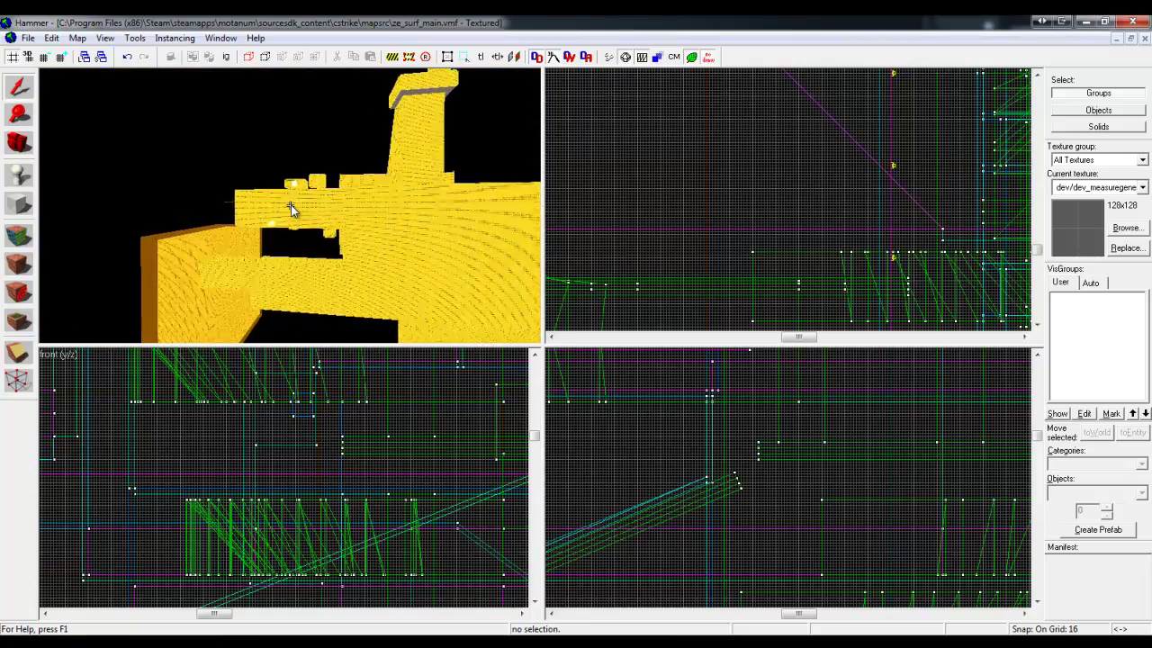
{"action": "key", "text": "w"}
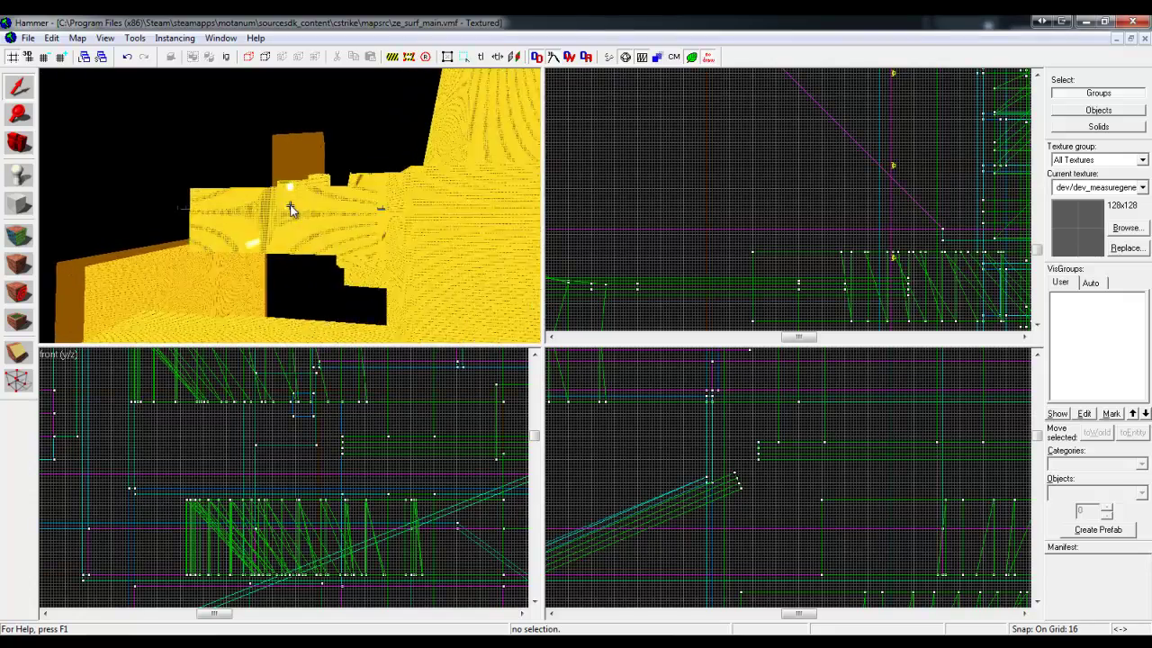
{"action": "key", "text": "w"}
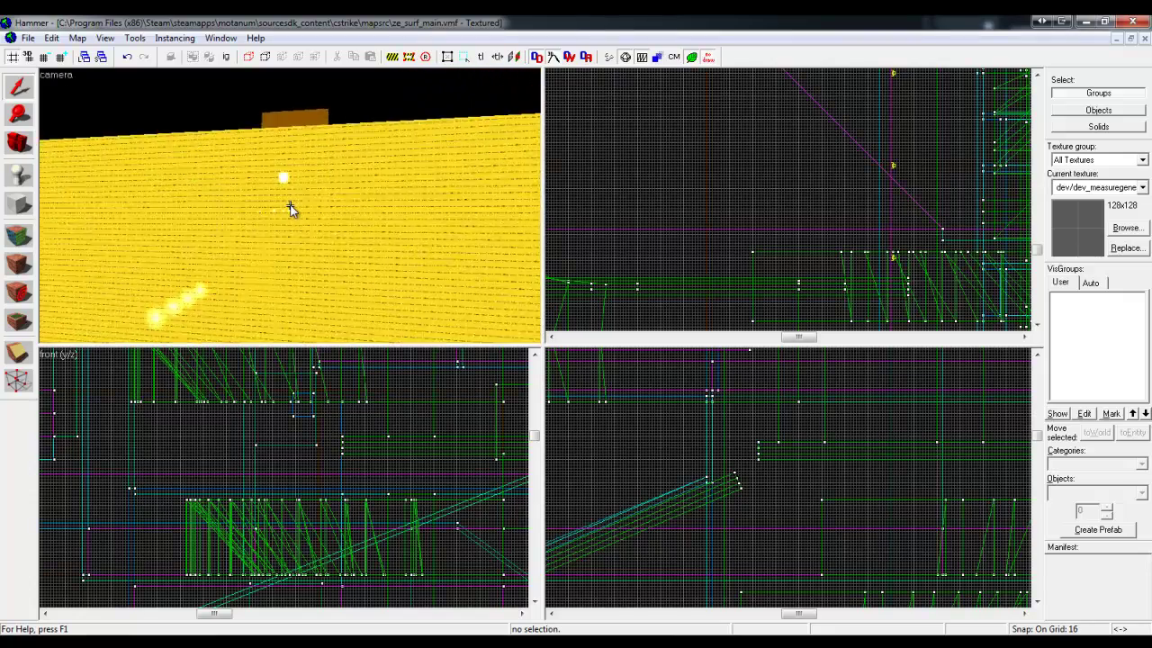
{"action": "key", "text": "w"}
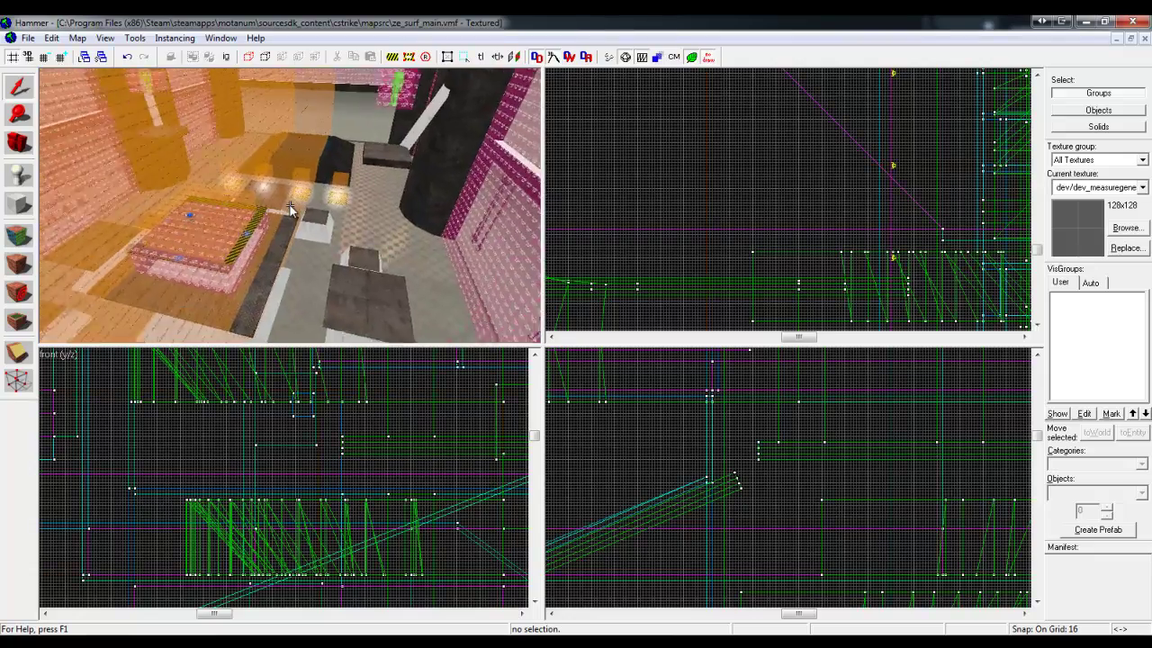
{"action": "key", "text": "w"}
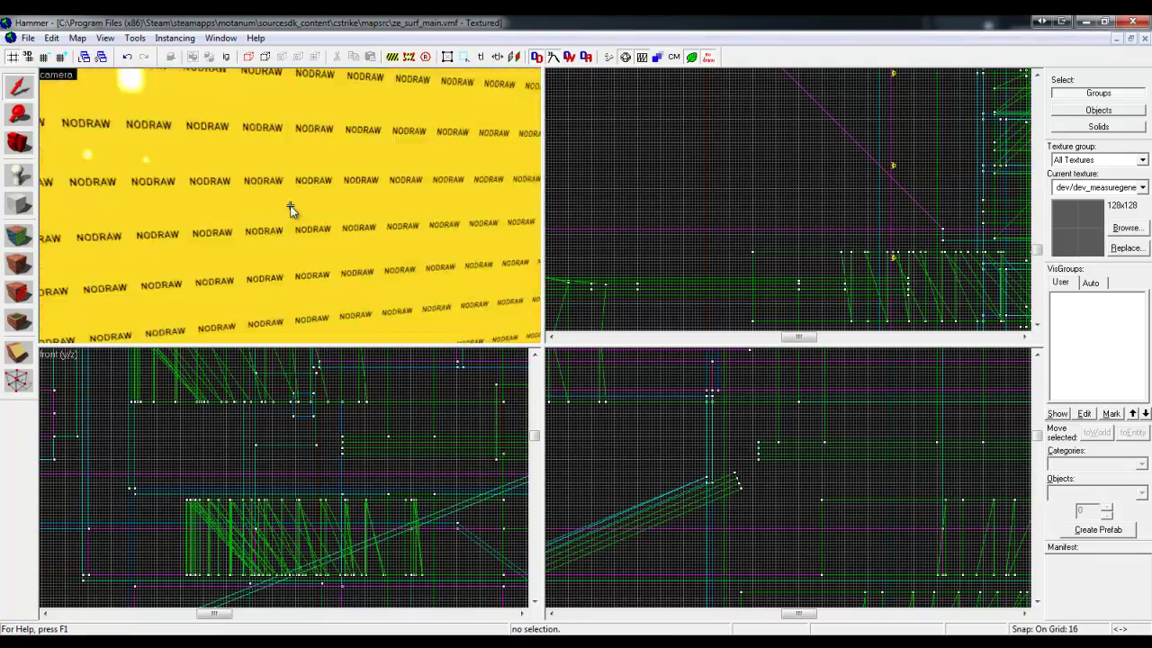
{"action": "key", "text": "w"}
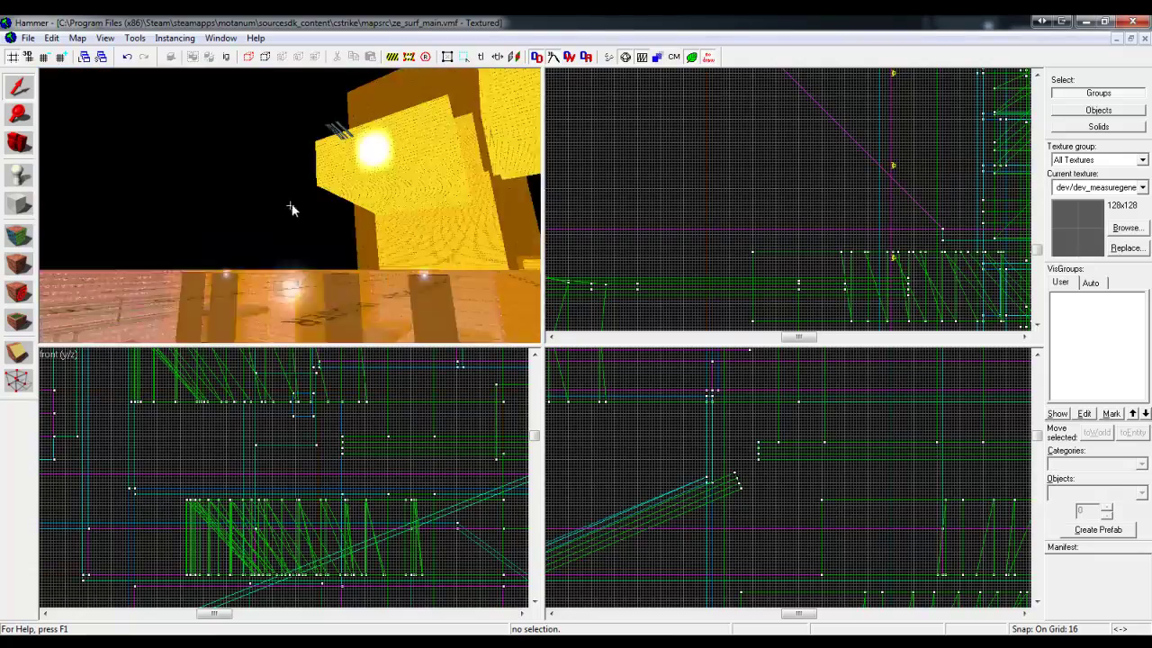
{"action": "key", "text": "w"}
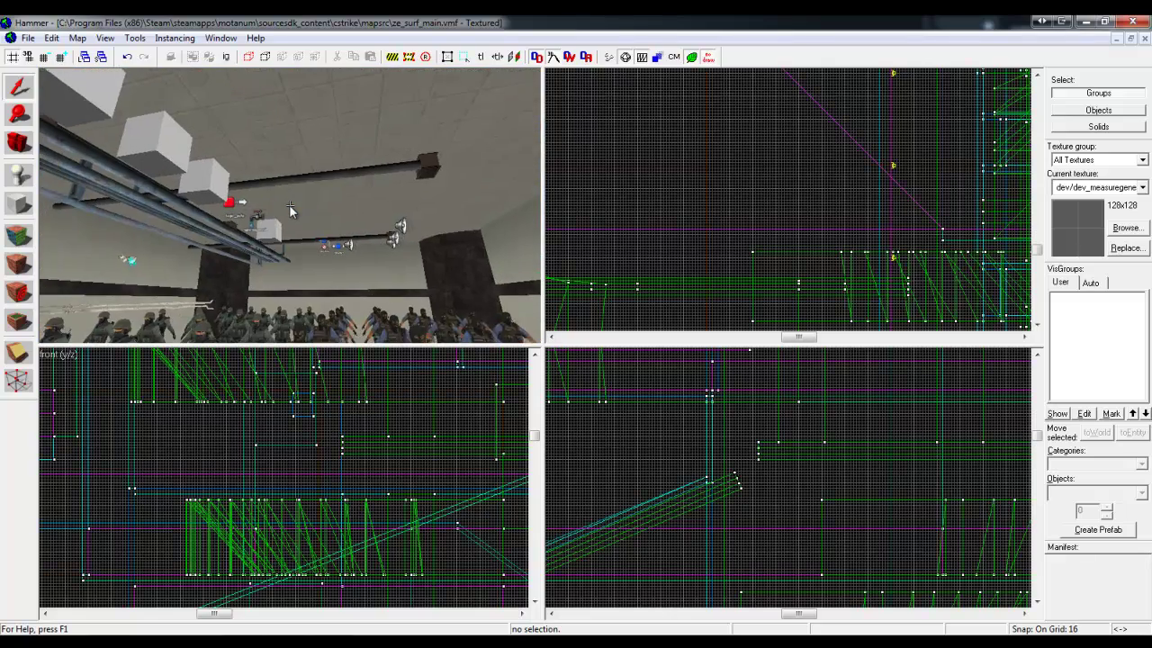
- Review the class info and outputs of the logic_auto entity above the spawn area
{"action": "key", "text": "s"}
{"action": "key", "text": "z"}
{"action": "double_click", "coordinate": [287, 139]}
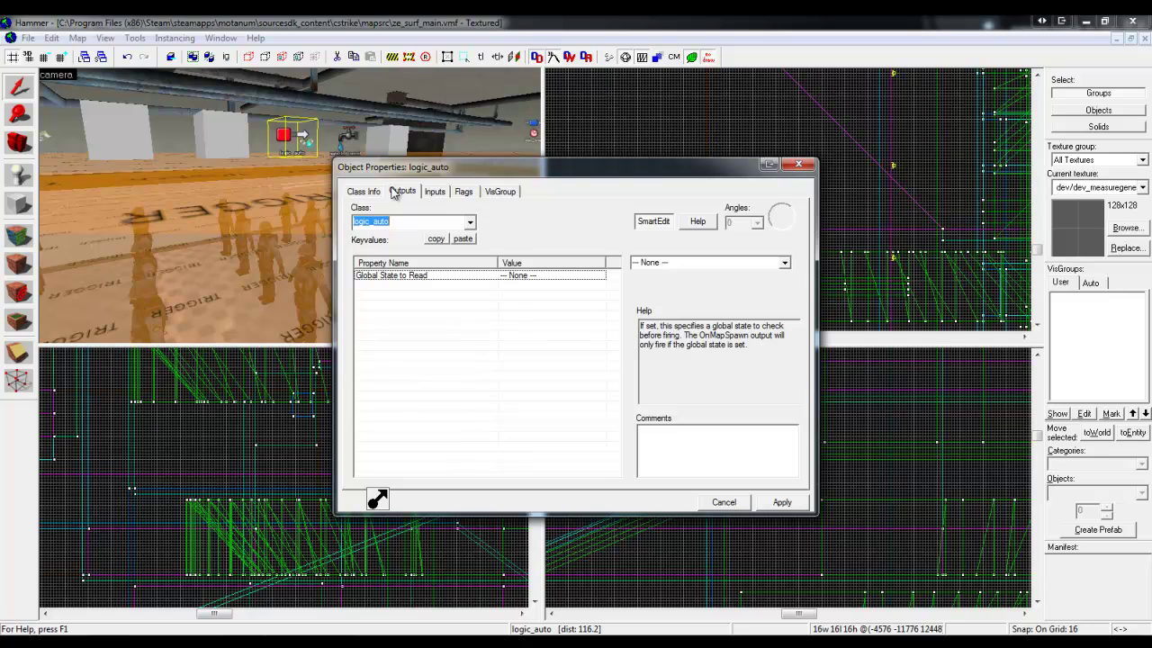
{"action": "left_click", "coordinate": [401, 192]}
{"action": "left_click", "coordinate": [376, 193]}
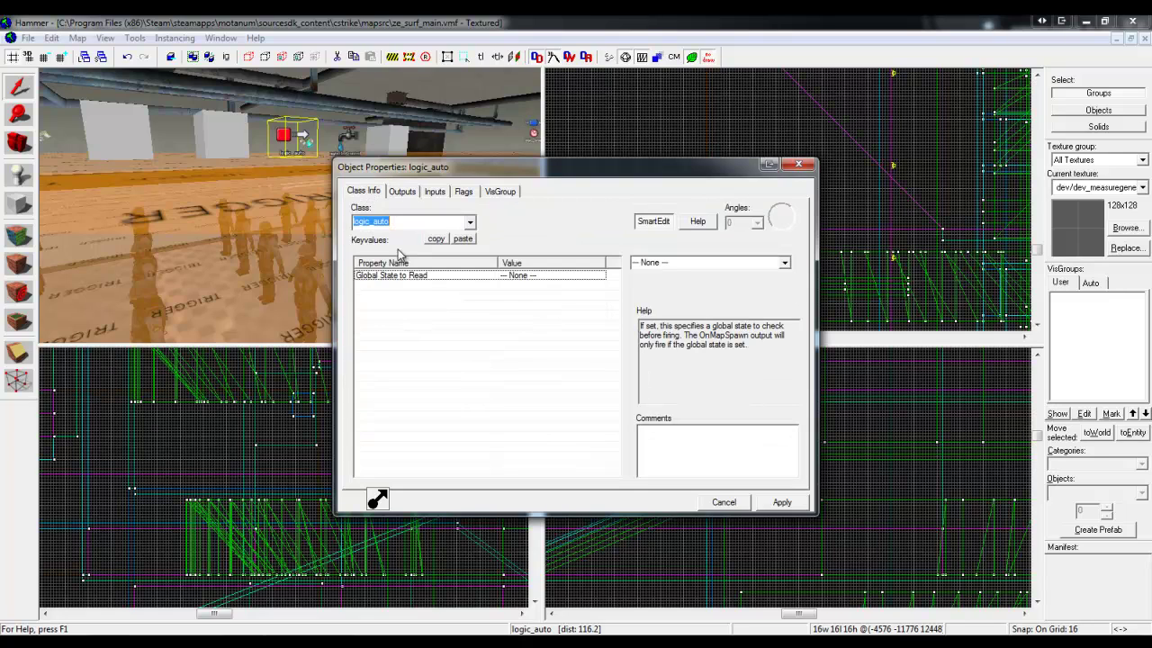
{"action": "left_click", "coordinate": [283, 142]}
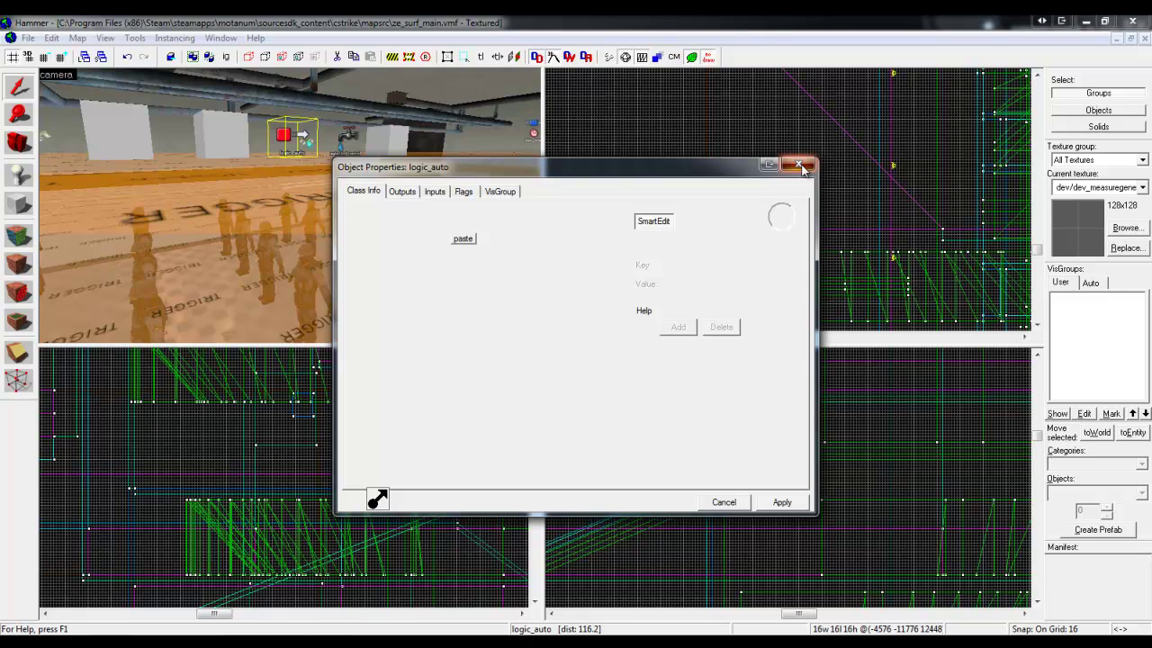
- Close ze_surf_main.vmf without saving changes and paste the copied logic_auto entity onto the start platform in tutorial_surf.vmf
{"action": "left_click", "coordinate": [798, 165]}
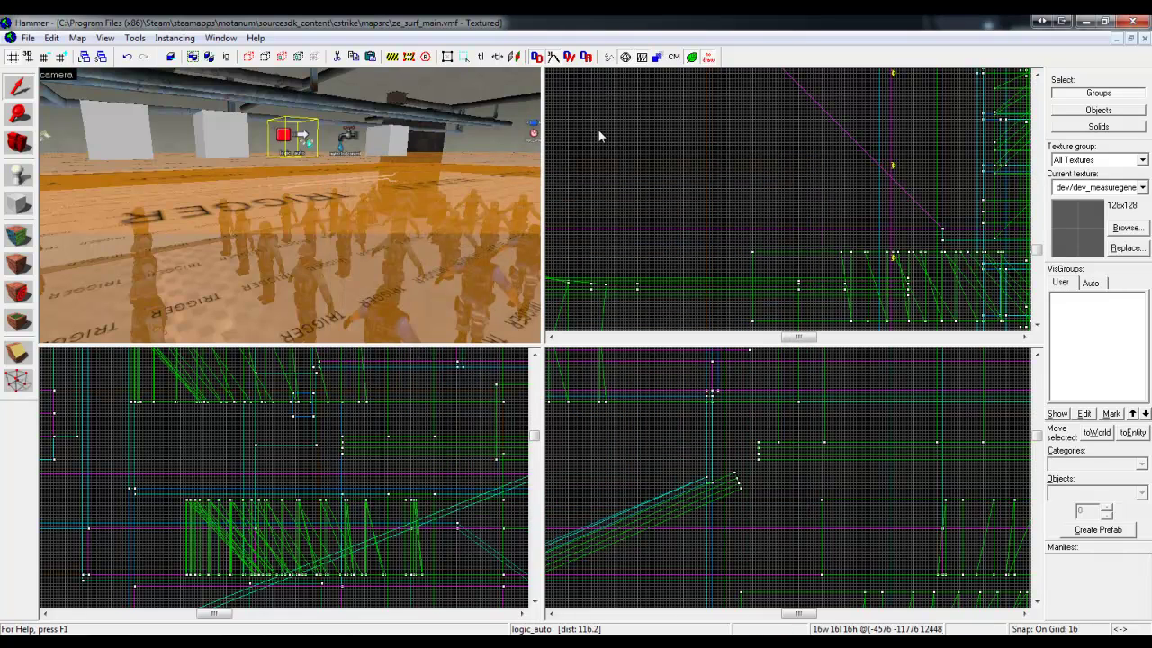
{"action": "left_click", "coordinate": [1146, 39]}
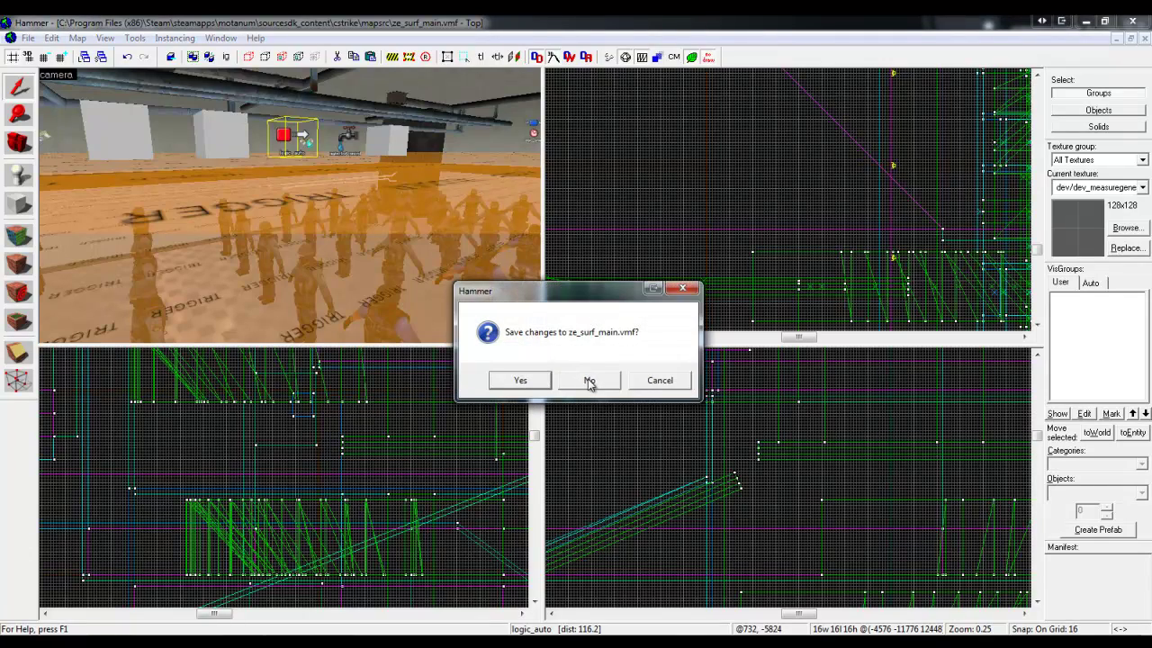
{"action": "left_click", "coordinate": [590, 381]}
{"action": "key", "text": "ctrl+v"}
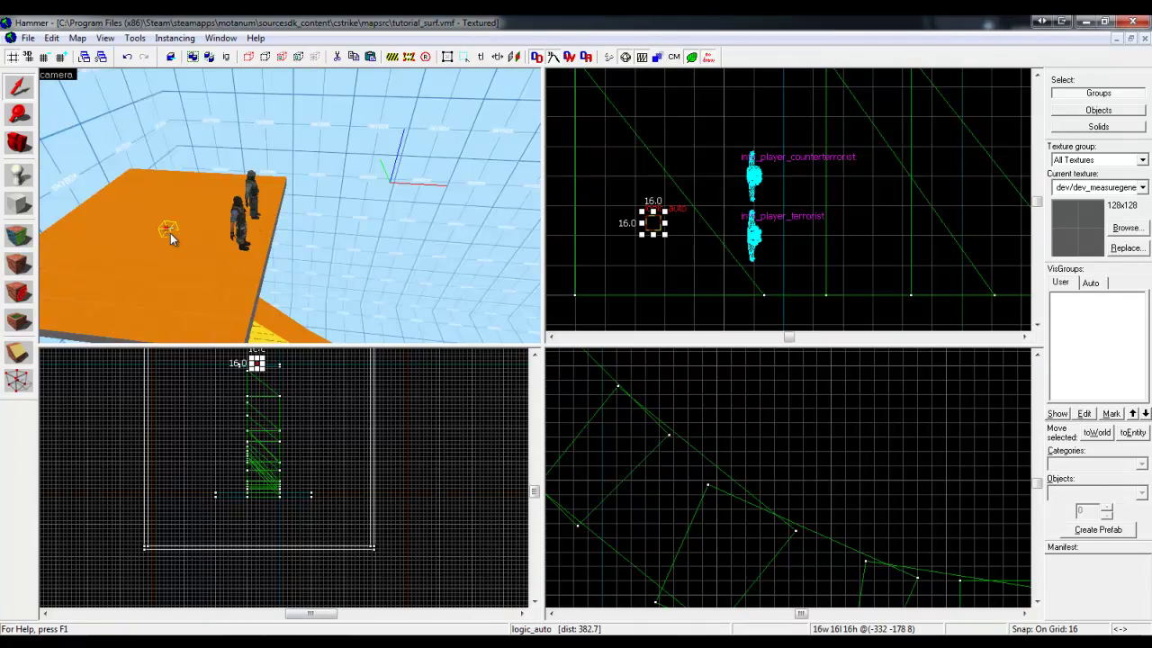
- Review the outputs of the pasted logic_auto entity on the start platform
{"action": "key", "text": "z"}
{"action": "key", "text": "w"}
{"action": "key", "text": "z"}
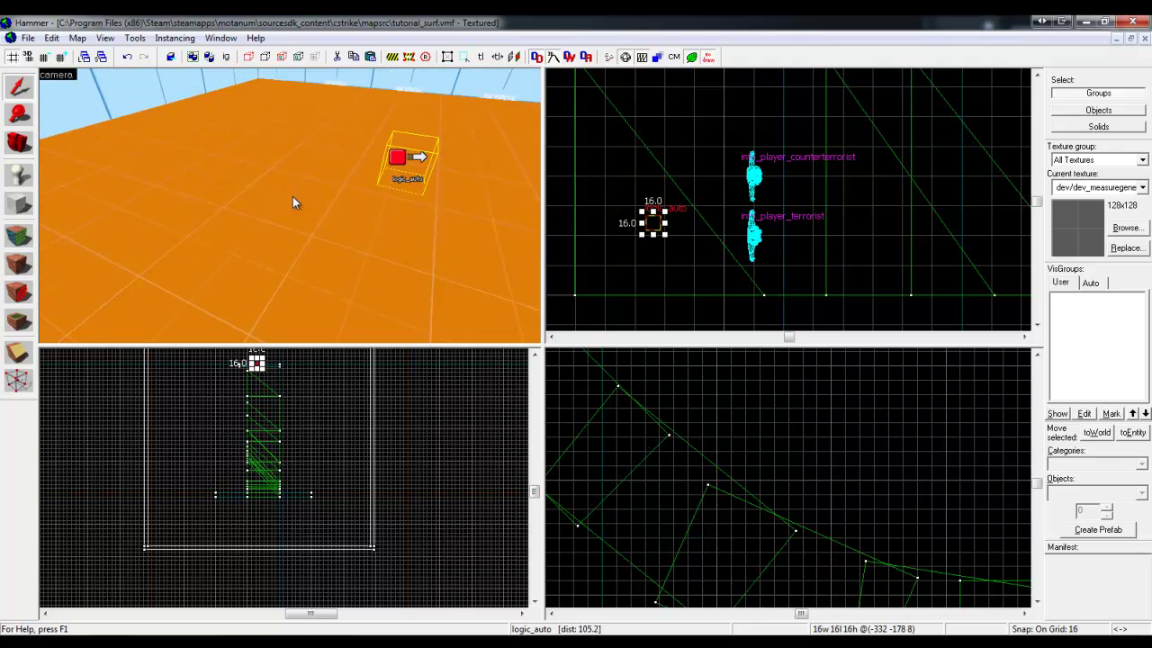
{"action": "double_click", "coordinate": [407, 157]}
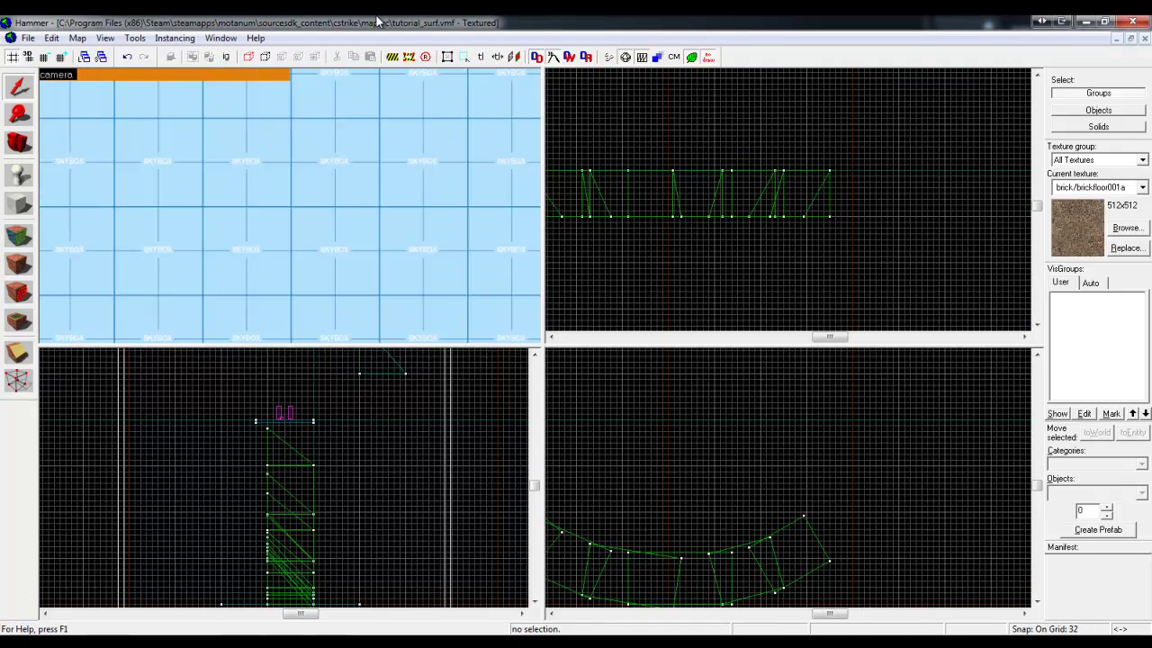
{"action": "key", "text": "z"}
{"action": "key", "text": "w"}
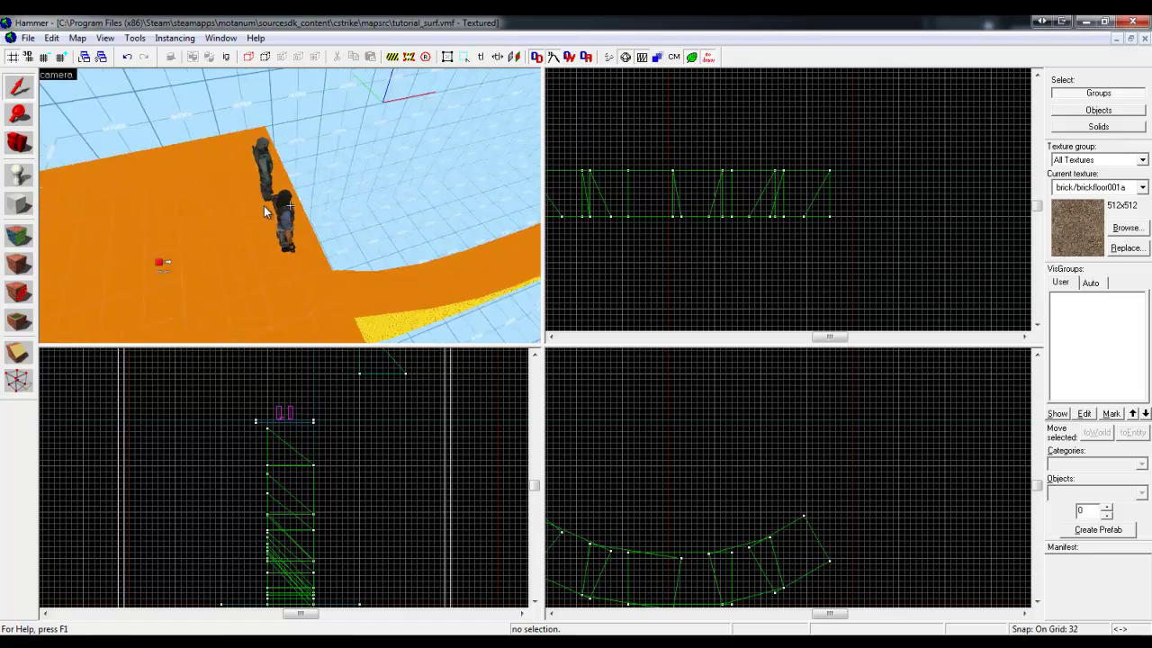
{"action": "key", "text": "z"}
{"action": "double_click", "coordinate": [275, 203]}
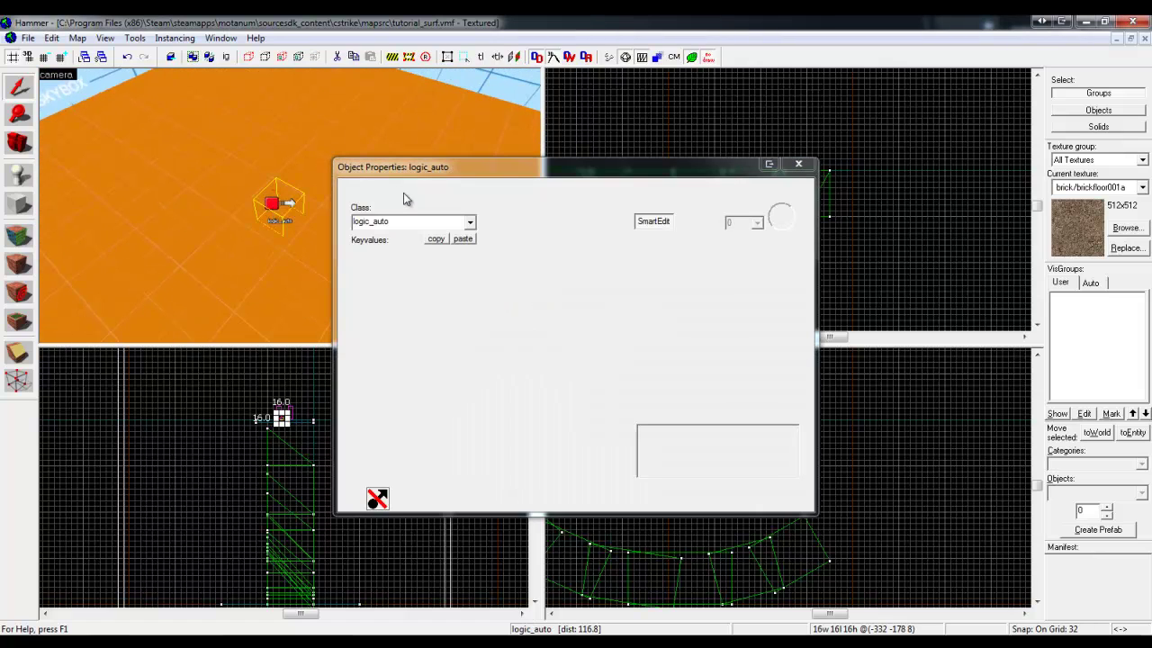
{"action": "left_click", "coordinate": [402, 191]}
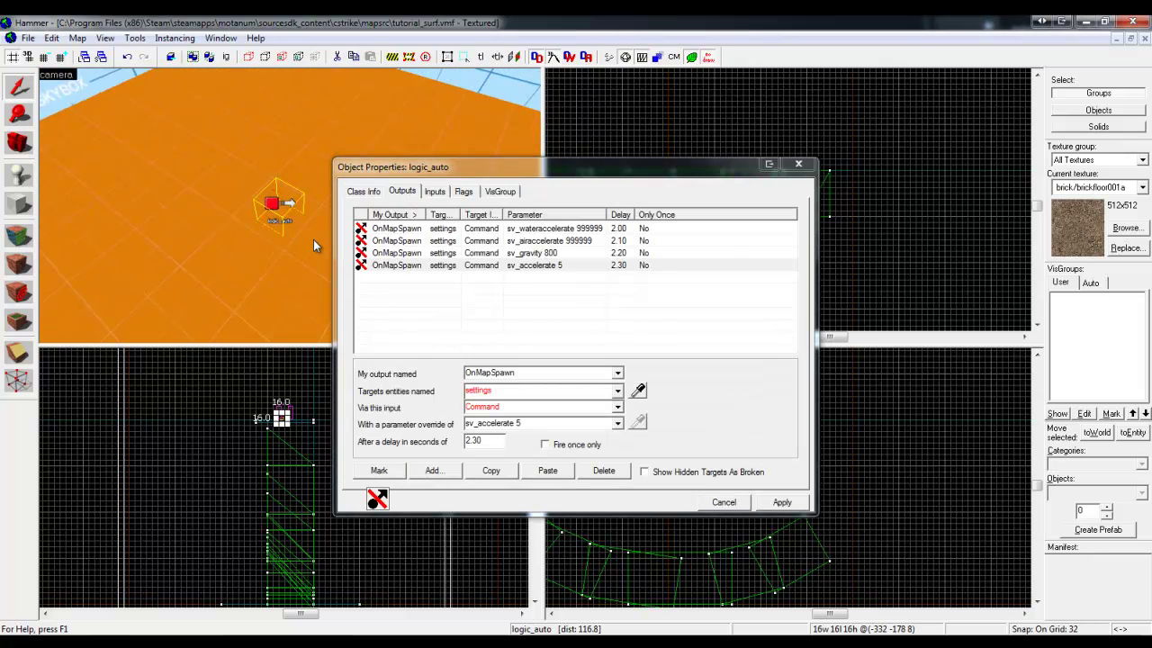
{"action": "left_click", "coordinate": [798, 164]}
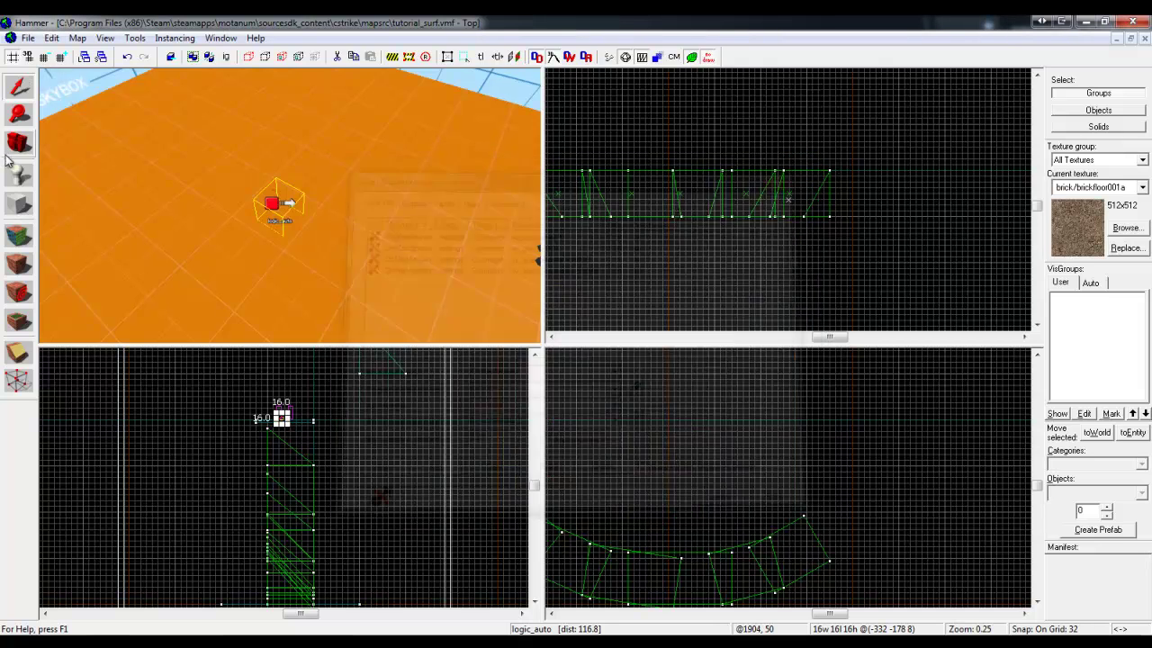
- Place a new entity on the start platform beside logic_auto and change its class to point_servercommand
{"action": "left_click", "coordinate": [13, 169]}
{"action": "left_click", "coordinate": [91, 144]}
{"action": "key", "text": "shift+s"}
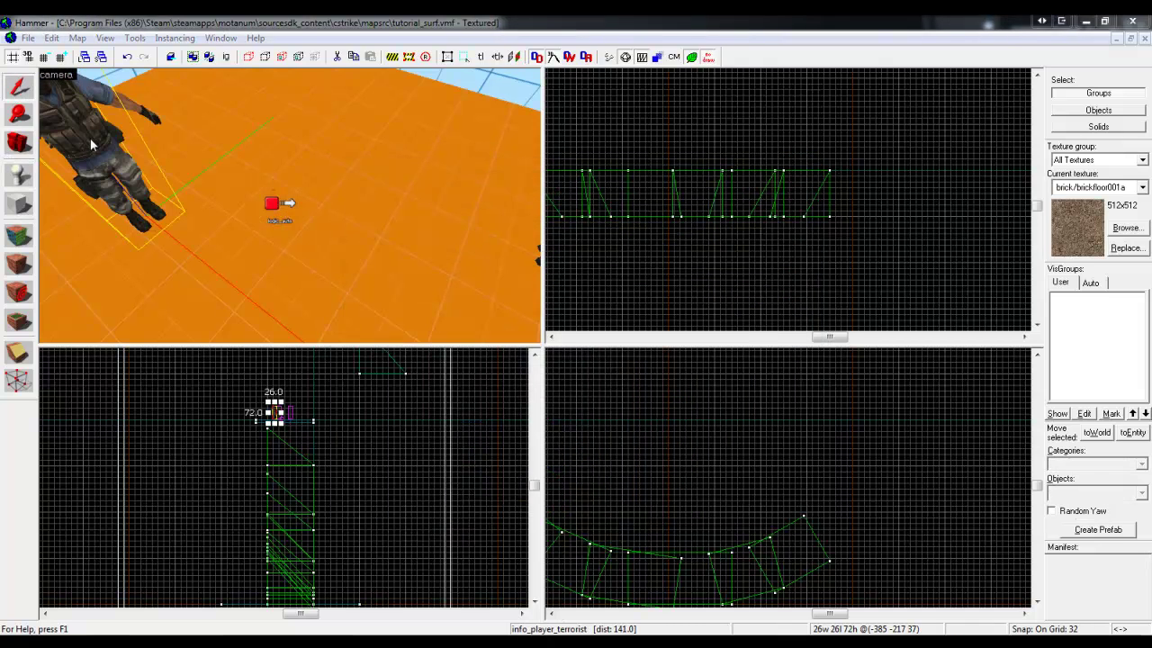
{"action": "double_click", "coordinate": [91, 144]}
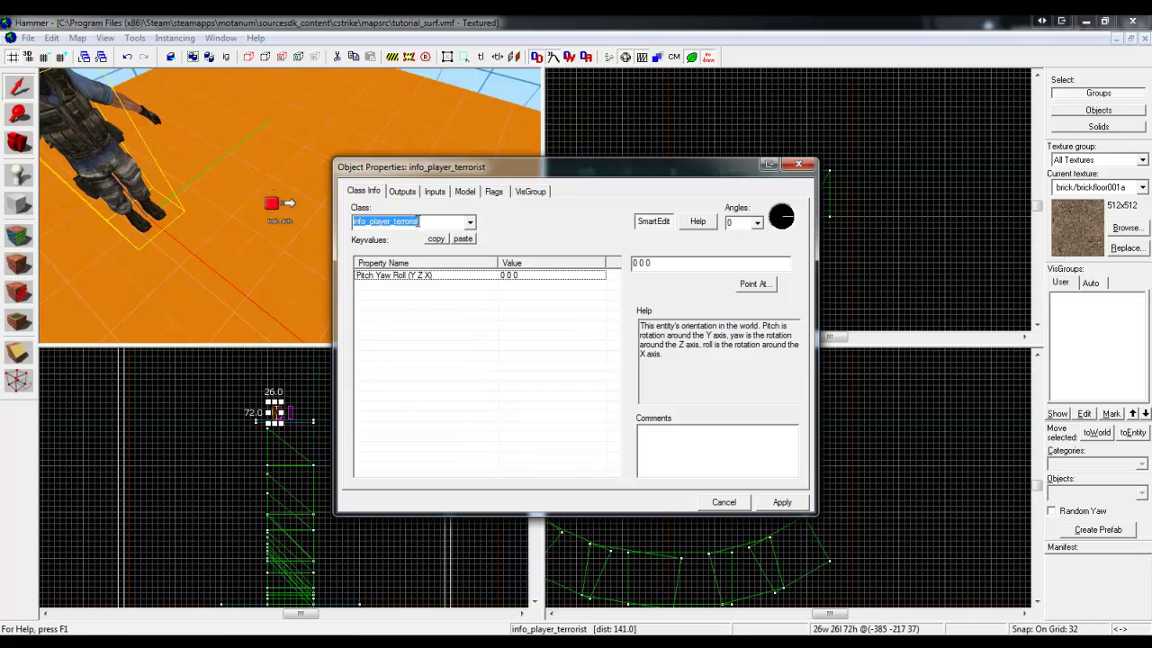
{"action": "type", "text": "point_servercommand"}
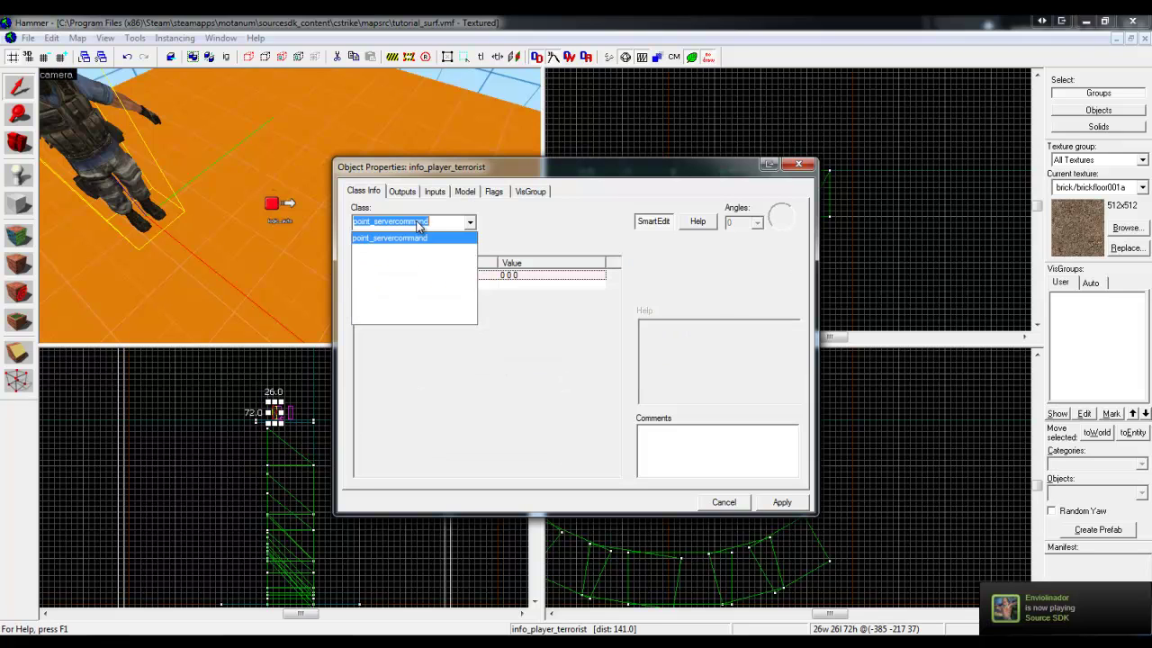
{"action": "key", "text": "Return"}
- Name the point_servercommand entity "command"
{"action": "scroll", "coordinate": [288, 396], "scroll_direction": "up", "scroll_amount": 4}
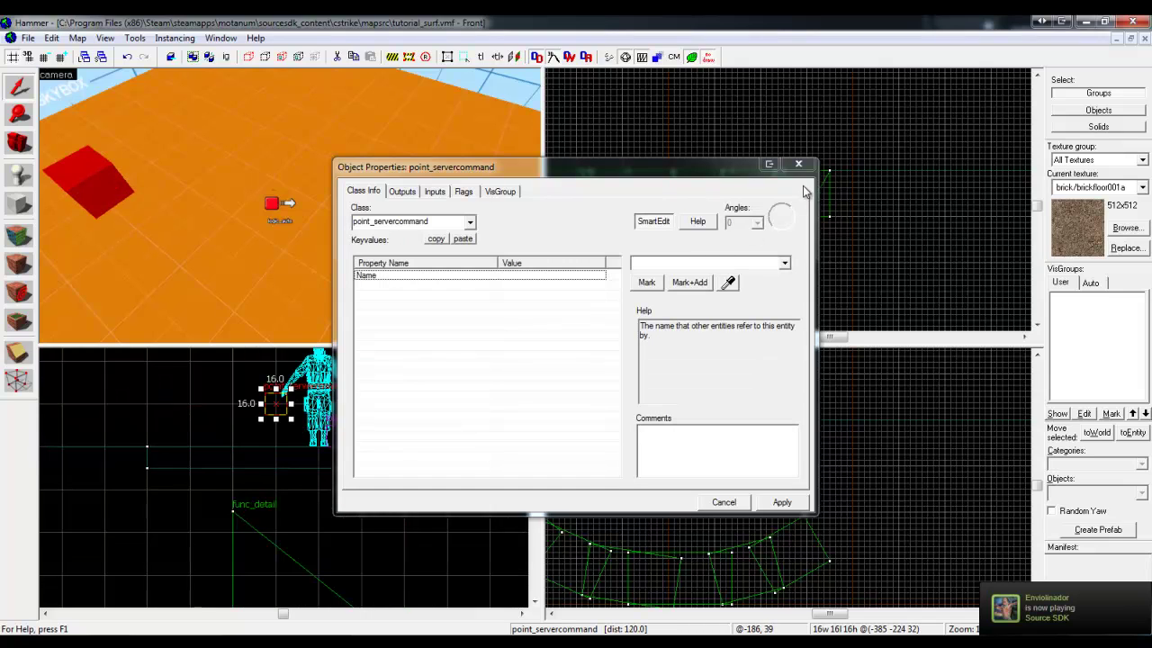
{"action": "left_click", "coordinate": [649, 262]}
{"action": "type", "text": "command"}
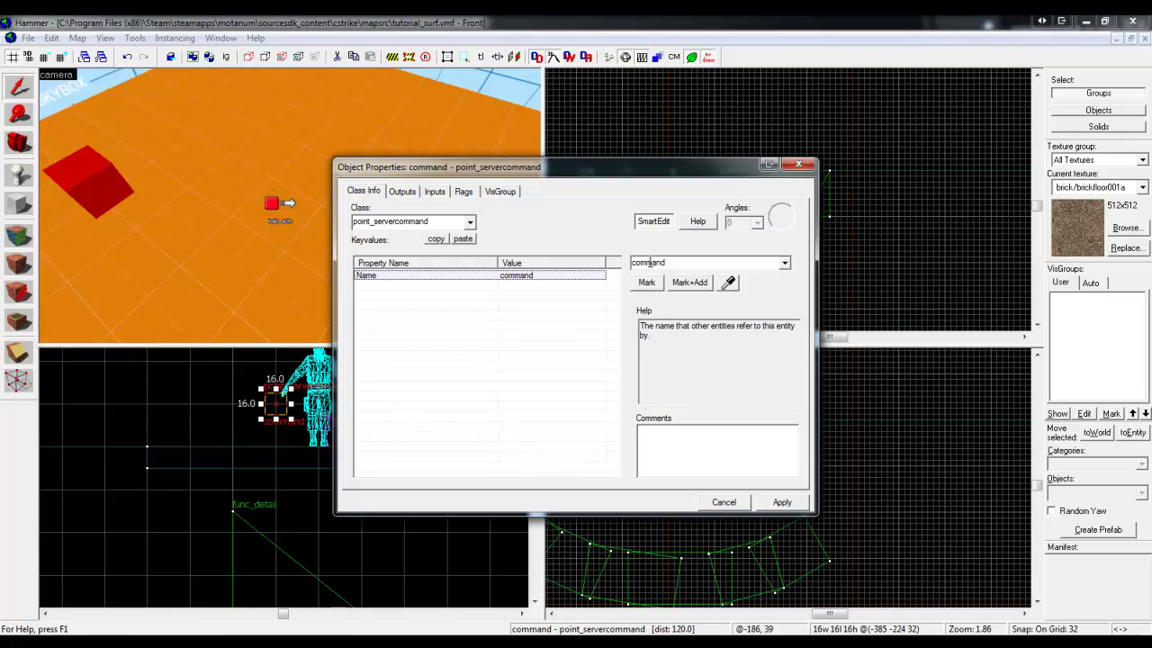
- Check which entity name the logic_auto outputs target and rename the point_servercommand entity to "Settings"
{"action": "left_click", "coordinate": [273, 204]}
{"action": "left_click", "coordinate": [403, 191]}
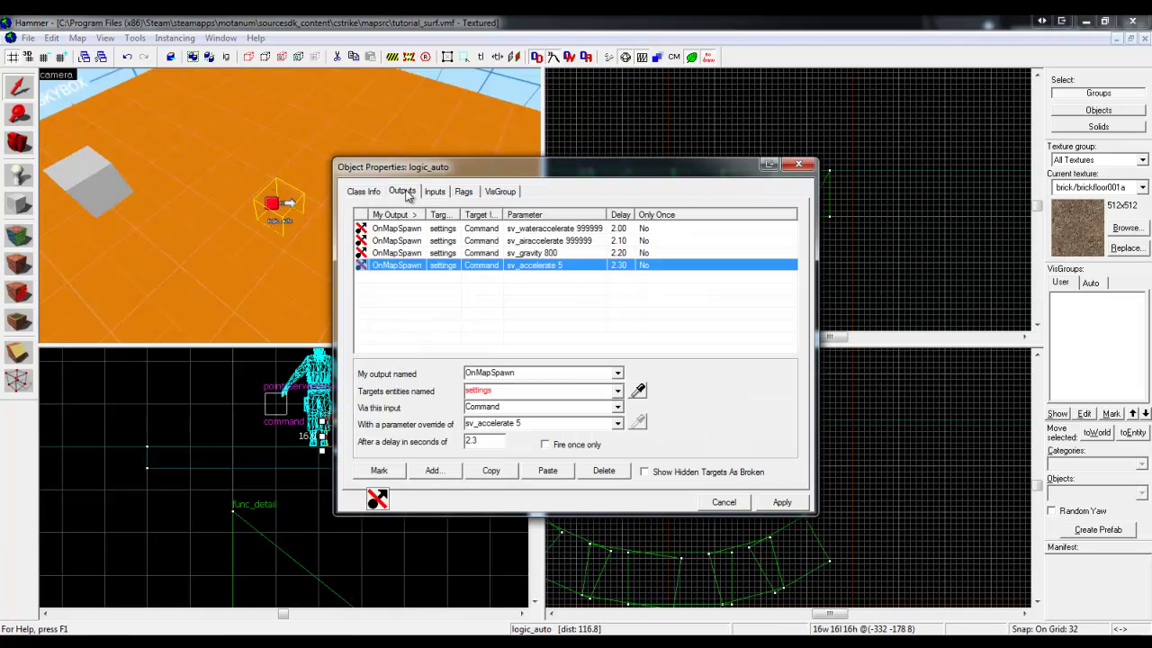
{"action": "left_click", "coordinate": [86, 182]}
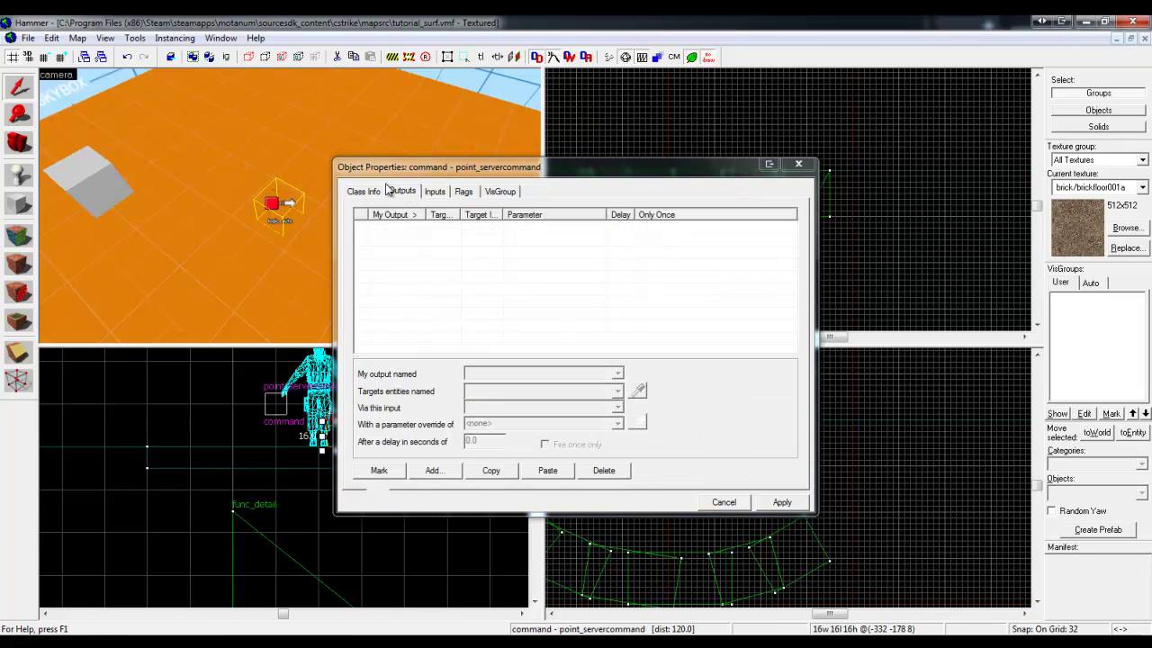
{"action": "left_click", "coordinate": [364, 190]}
{"action": "left_click", "coordinate": [712, 263]}
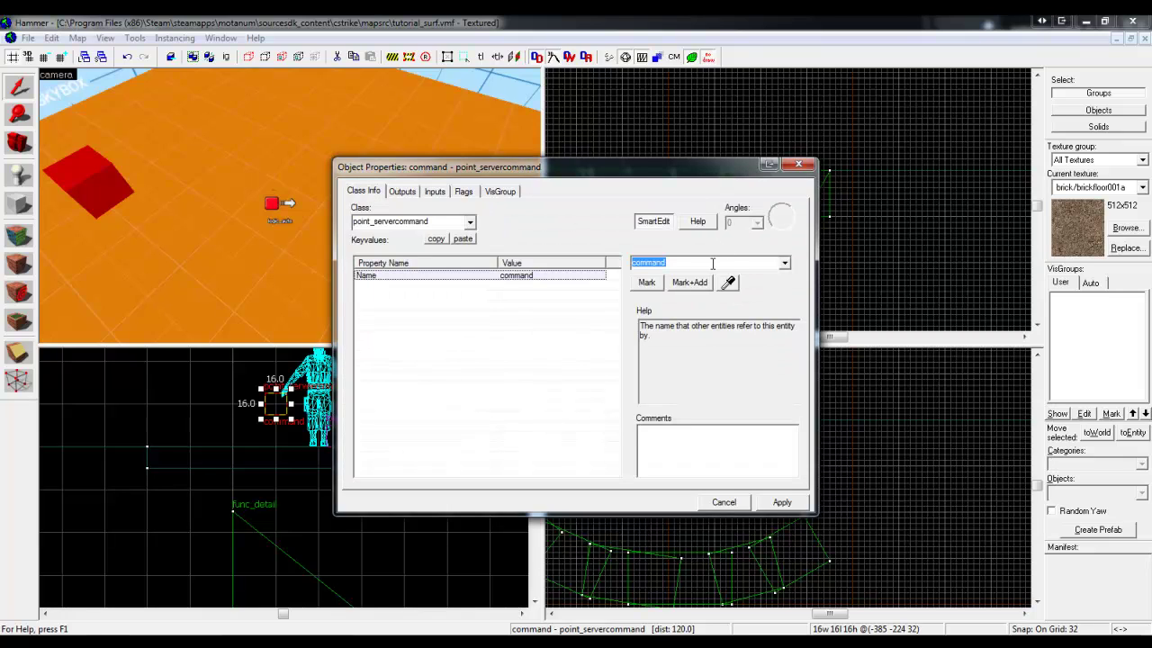
{"action": "type", "text": "Setting"}
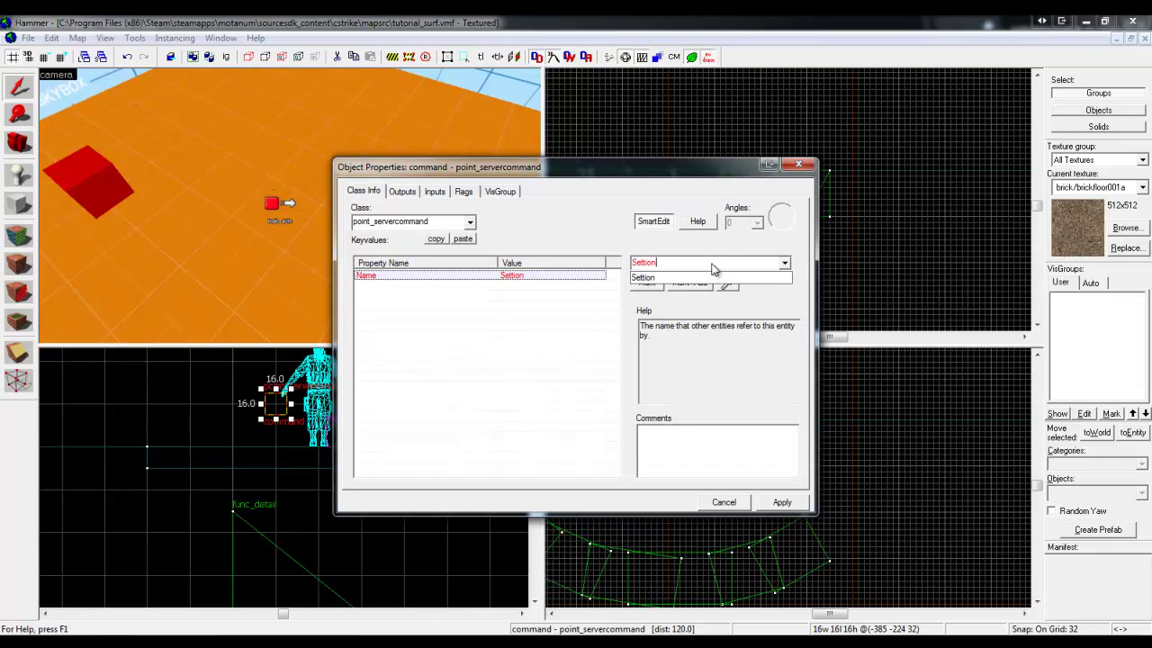
{"action": "type", "text": "s"}
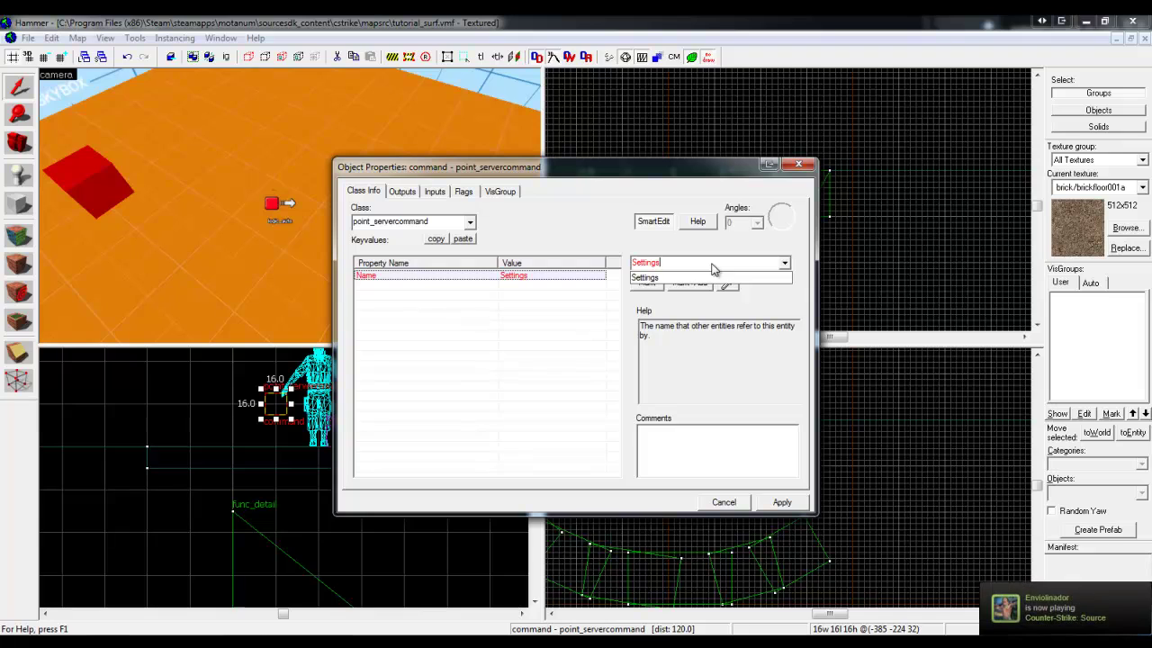
{"action": "key", "text": "Return"}
- In the logic_auto outputs, set the delay of sv_wateraccelerate 999999 to 0 and of sv_airaccelerate 999999 to 0.10 seconds
{"action": "left_click", "coordinate": [278, 203]}
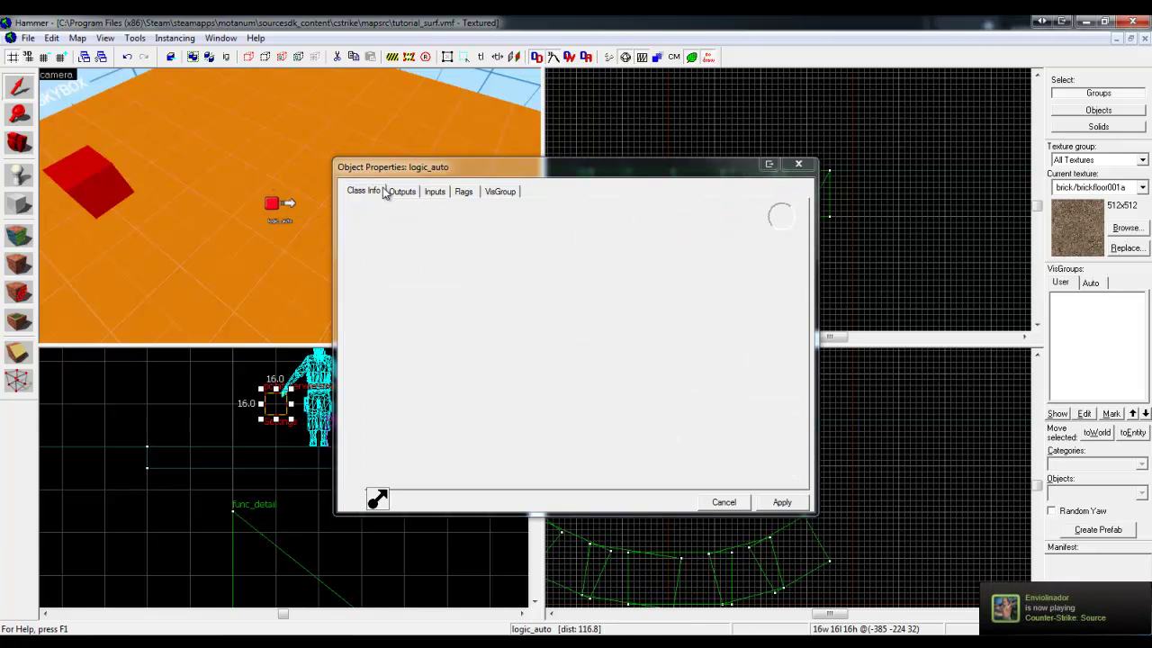
{"action": "left_click", "coordinate": [402, 191]}
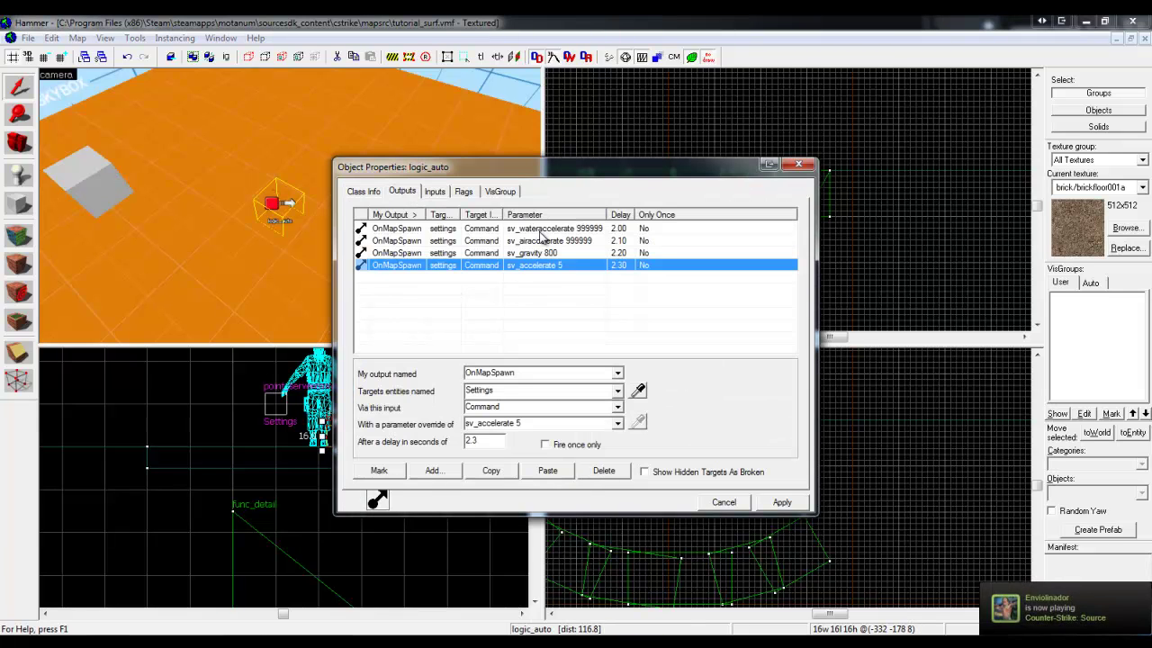
{"action": "left_click", "coordinate": [556, 254]}
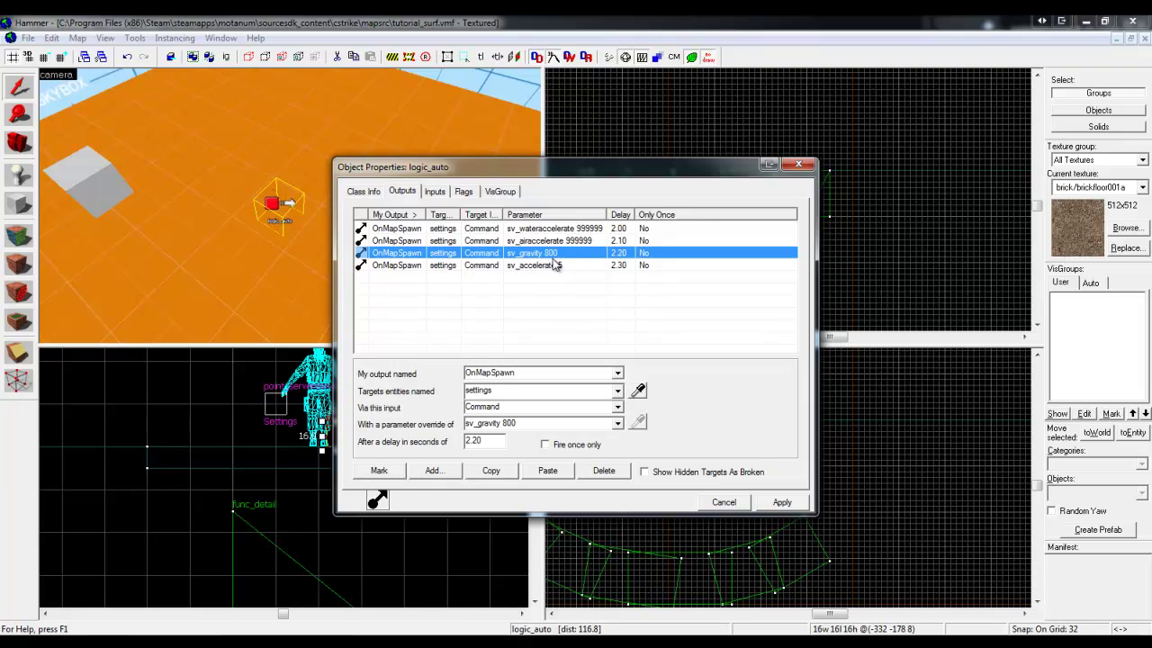
{"action": "left_click", "coordinate": [587, 229]}
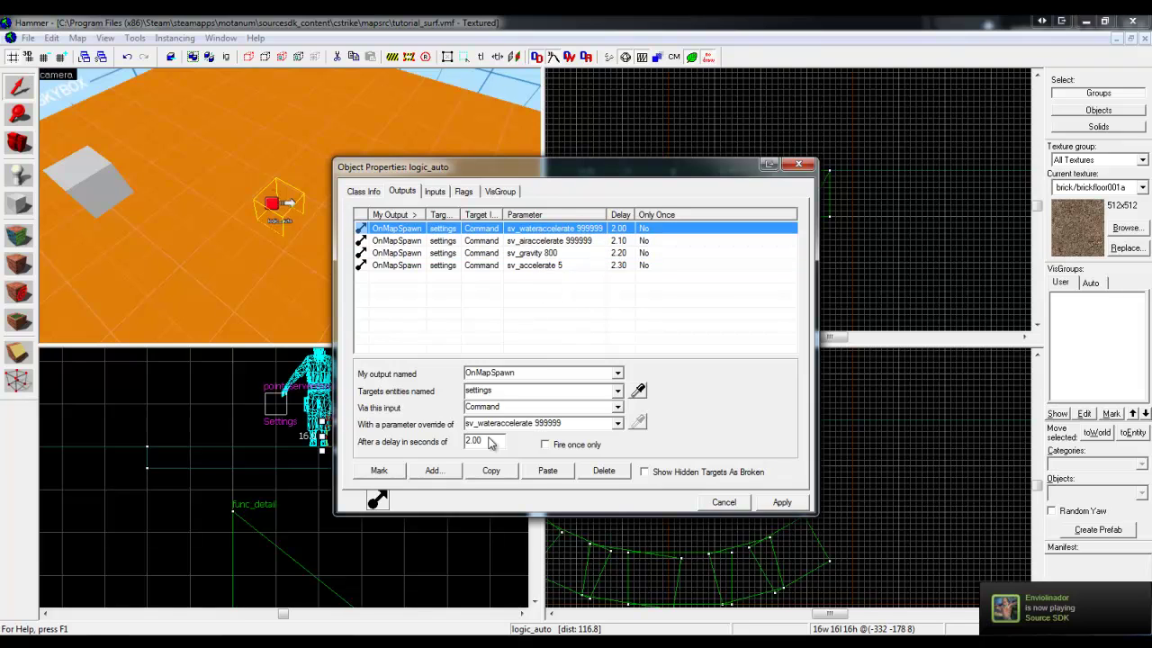
{"action": "left_click", "coordinate": [486, 440]}
{"action": "type", "text": "0"}
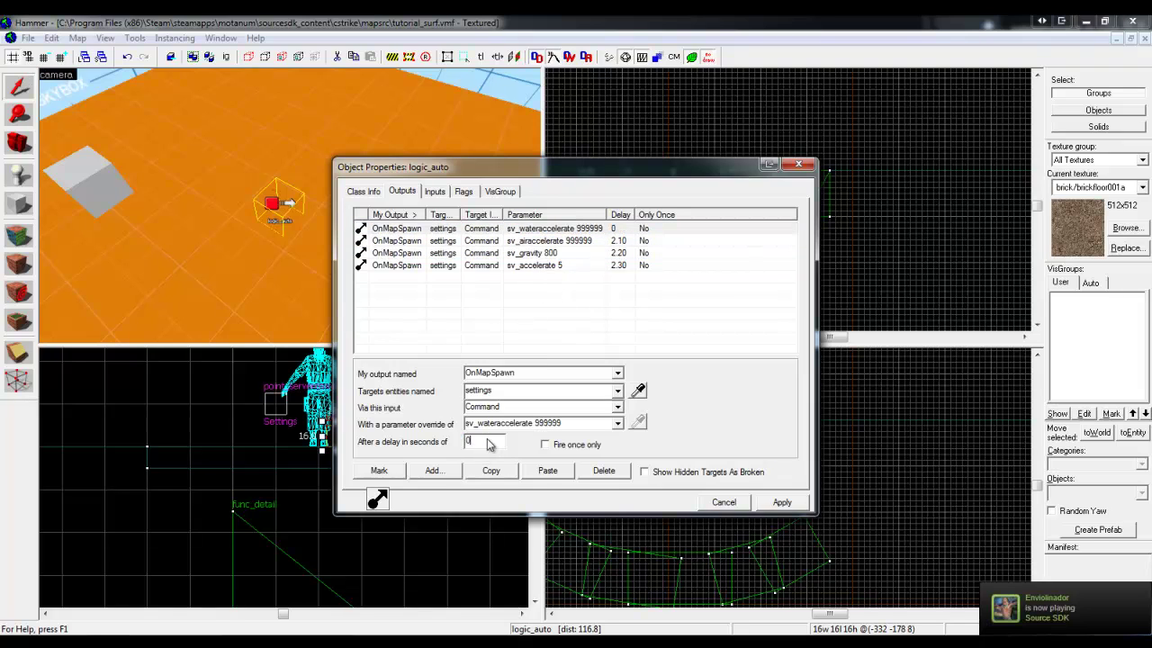
{"action": "left_click", "coordinate": [600, 241]}
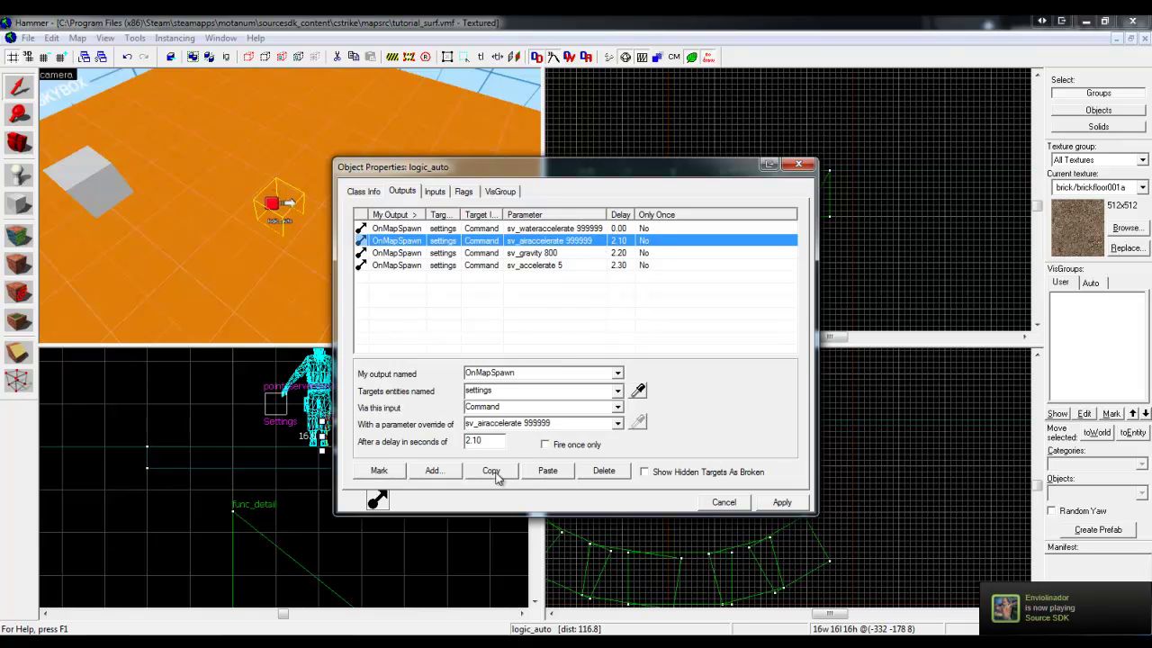
{"action": "left_click", "coordinate": [481, 440]}
{"action": "type", "text": "0"}
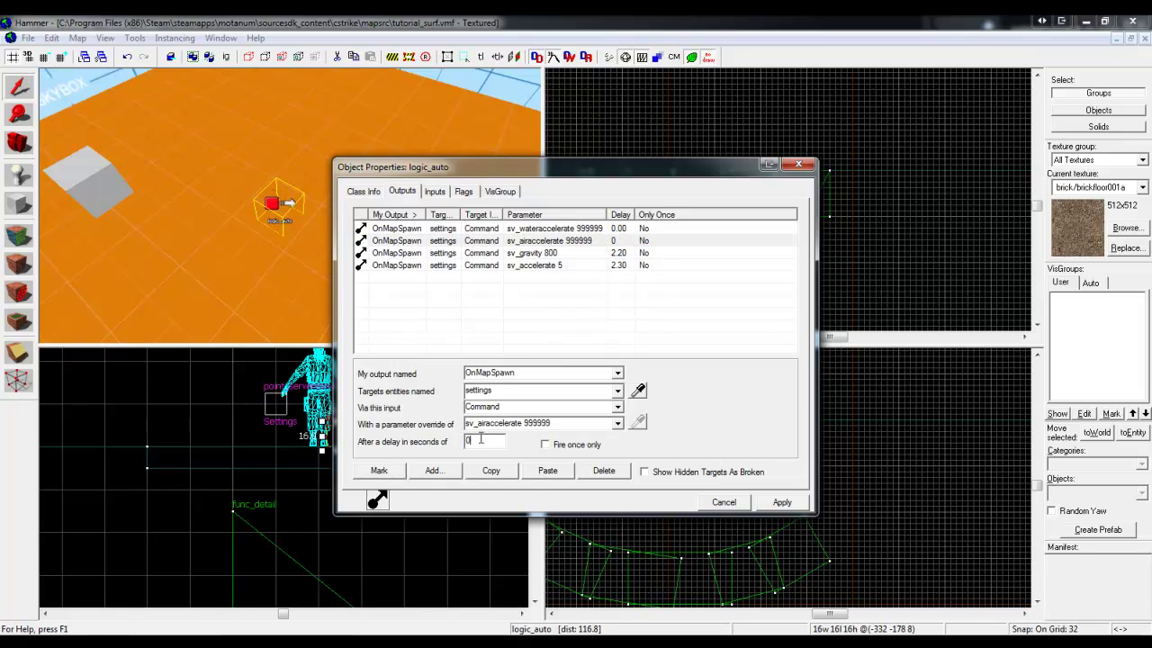
- Set the delay of the sv_gravity 800 output to 0.20 and of the sv_accelerate 5 output to 0.30 seconds
{"action": "left_click", "coordinate": [614, 253]}
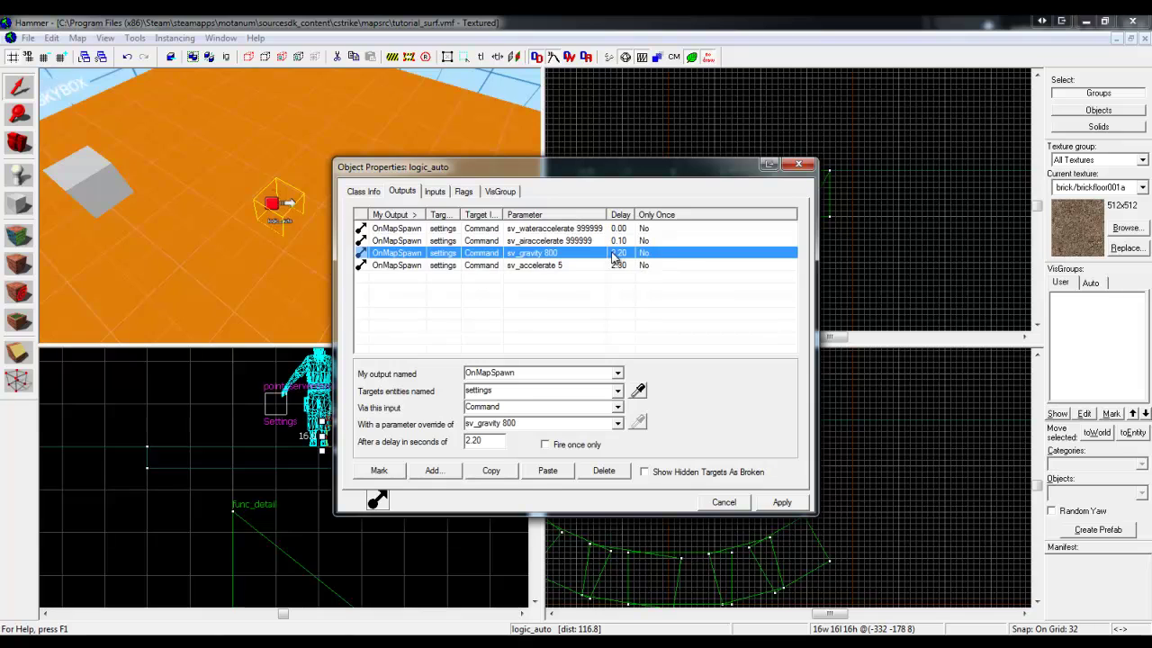
{"action": "double_click", "coordinate": [498, 440]}
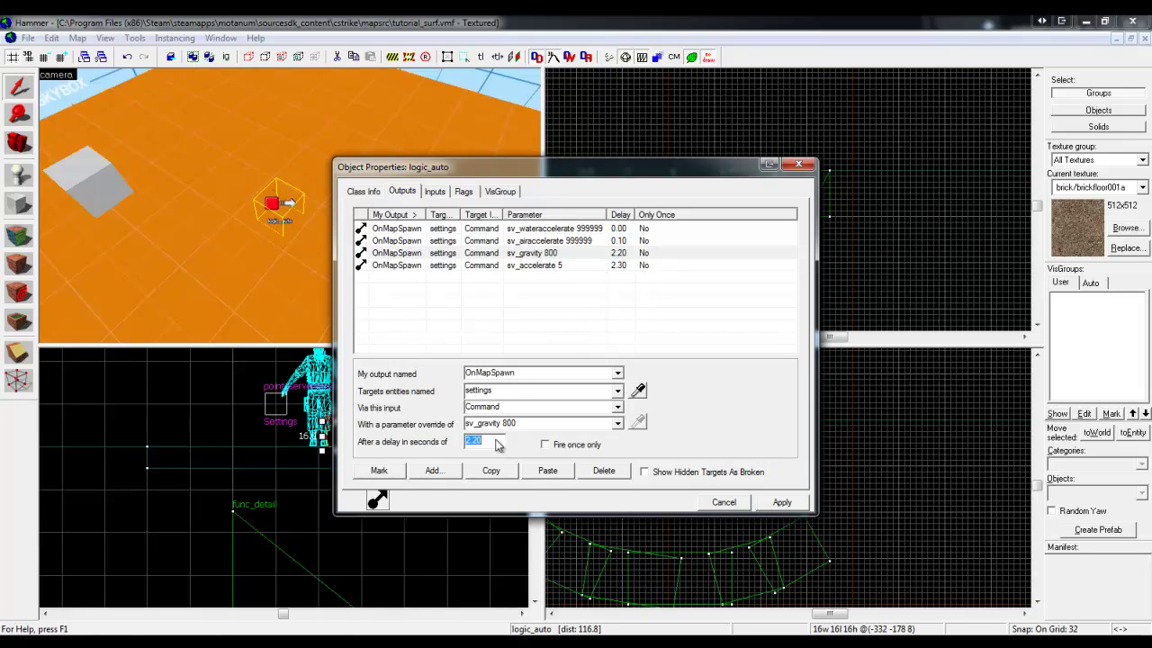
{"action": "type", "text": "0.2"}
{"action": "left_click", "coordinate": [576, 265]}
{"action": "left_click", "coordinate": [497, 440]}
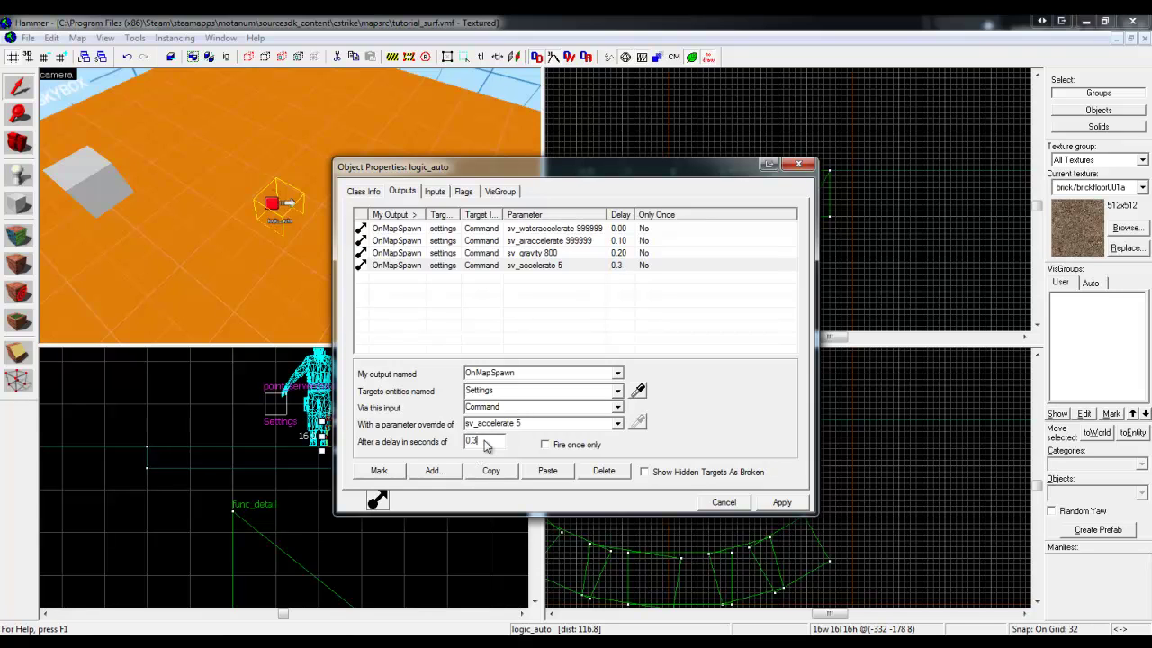
{"action": "type", "text": "0"}
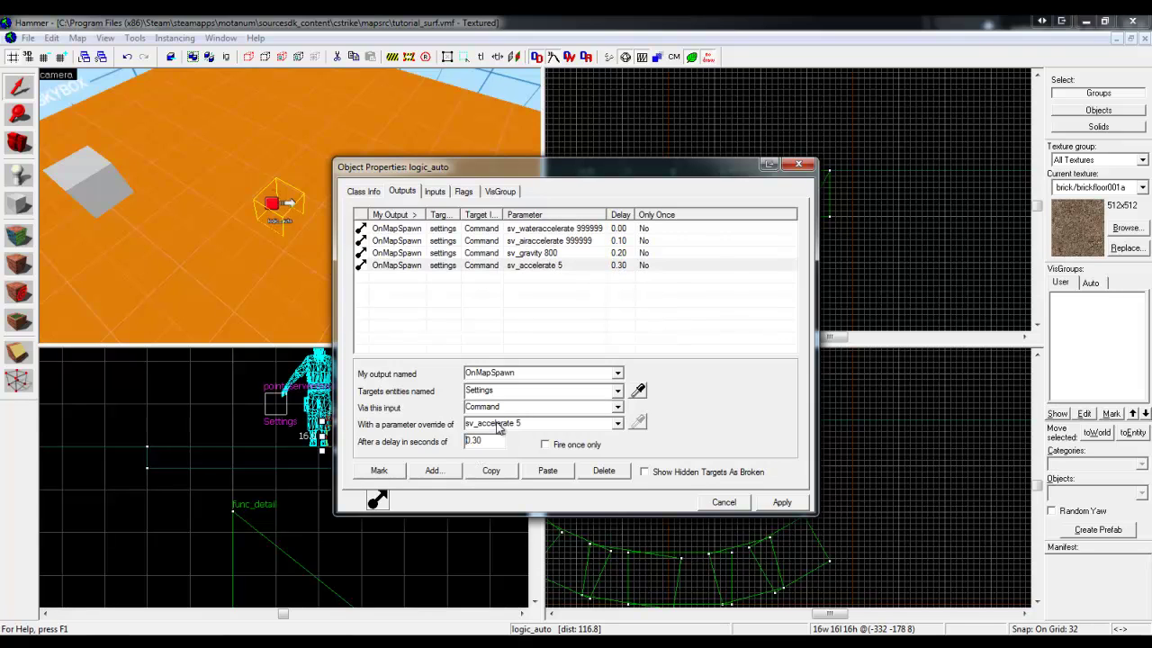
- Review the sv_gravity, sv_accelerate and sv_airaccelerate outputs of logic_auto and close its properties
{"action": "left_click", "coordinate": [564, 253]}
{"action": "left_click", "coordinate": [561, 265]}
{"action": "left_click", "coordinate": [564, 255]}
{"action": "left_click", "coordinate": [563, 264]}
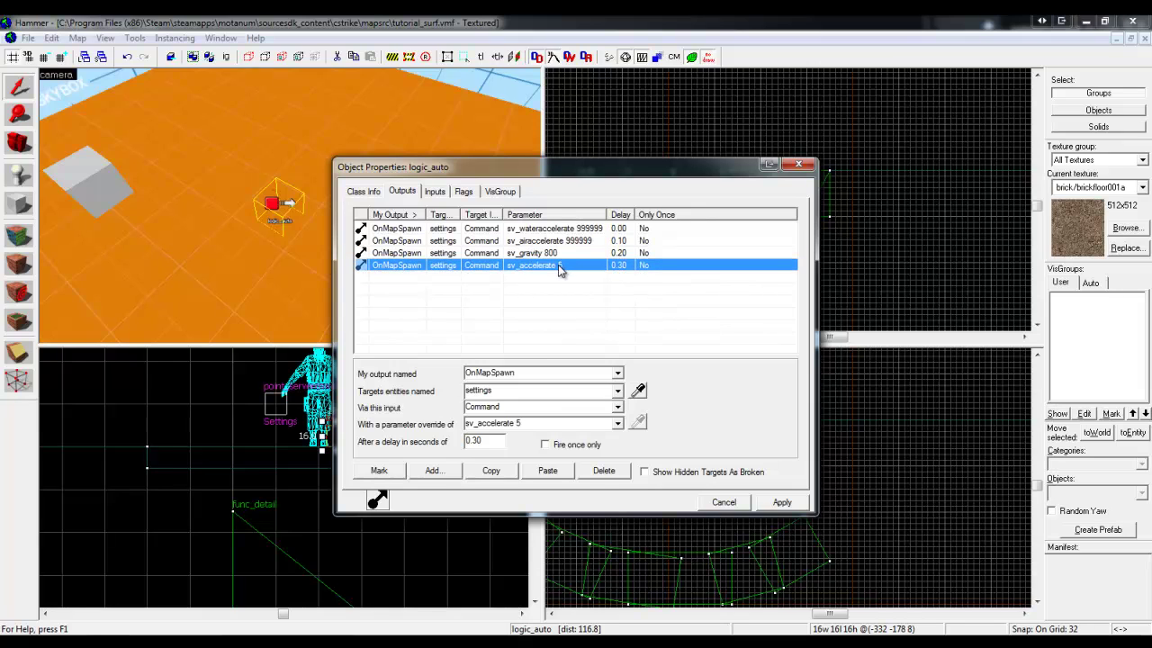
{"action": "left_click", "coordinate": [567, 255]}
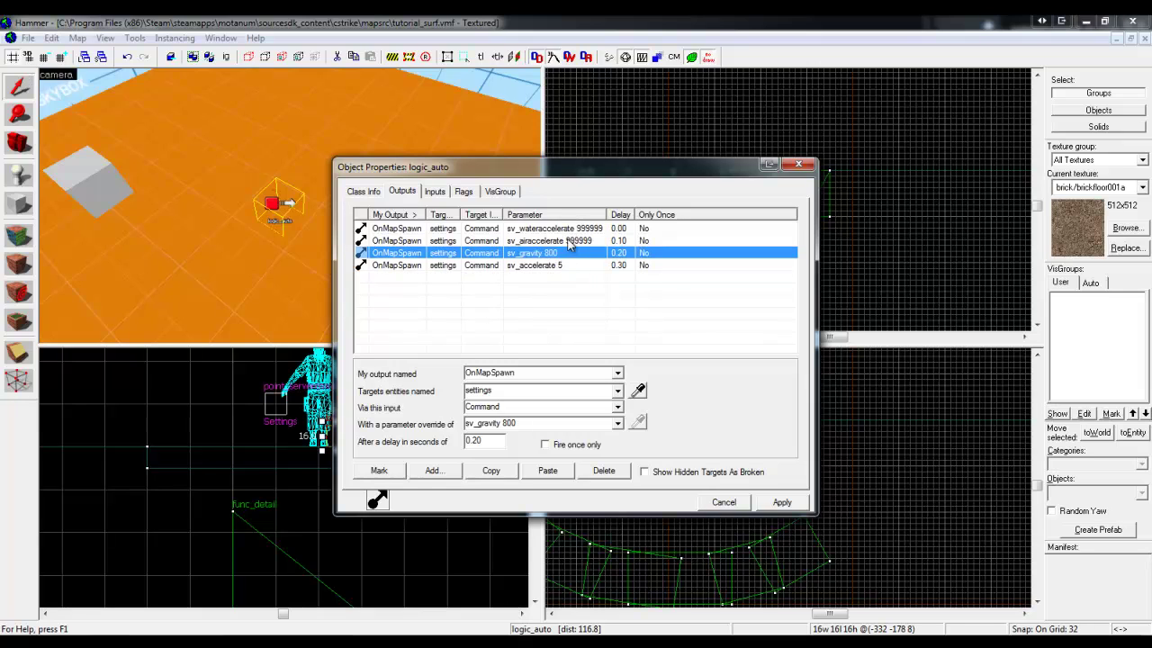
{"action": "left_click", "coordinate": [568, 241]}
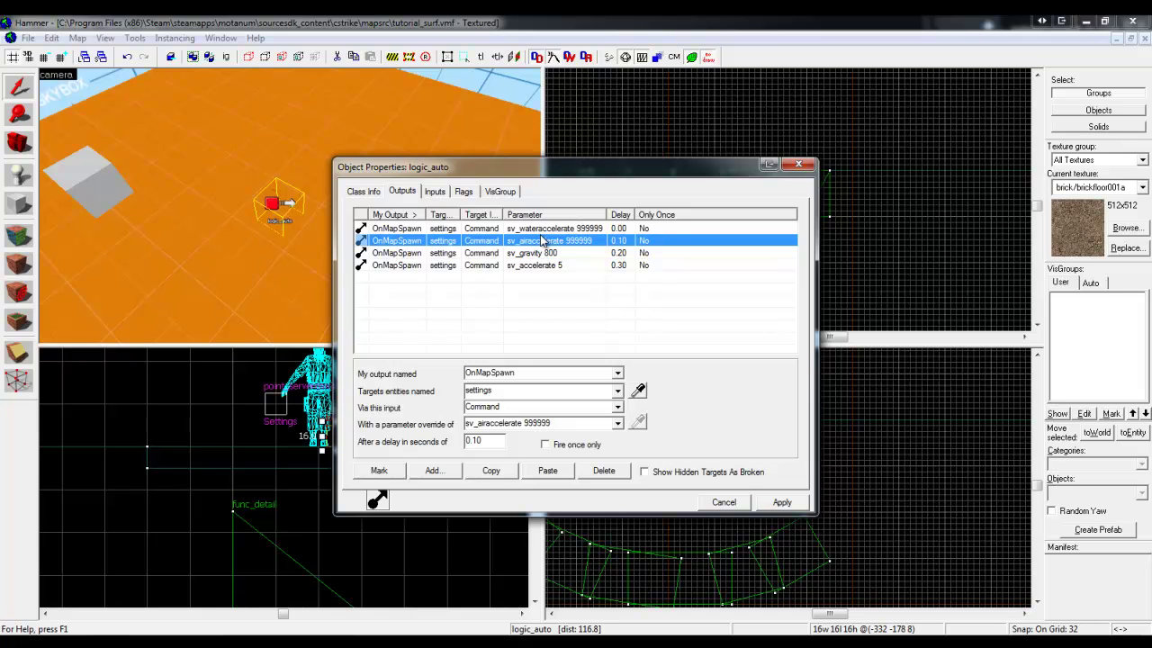
{"action": "left_click", "coordinate": [803, 165]}
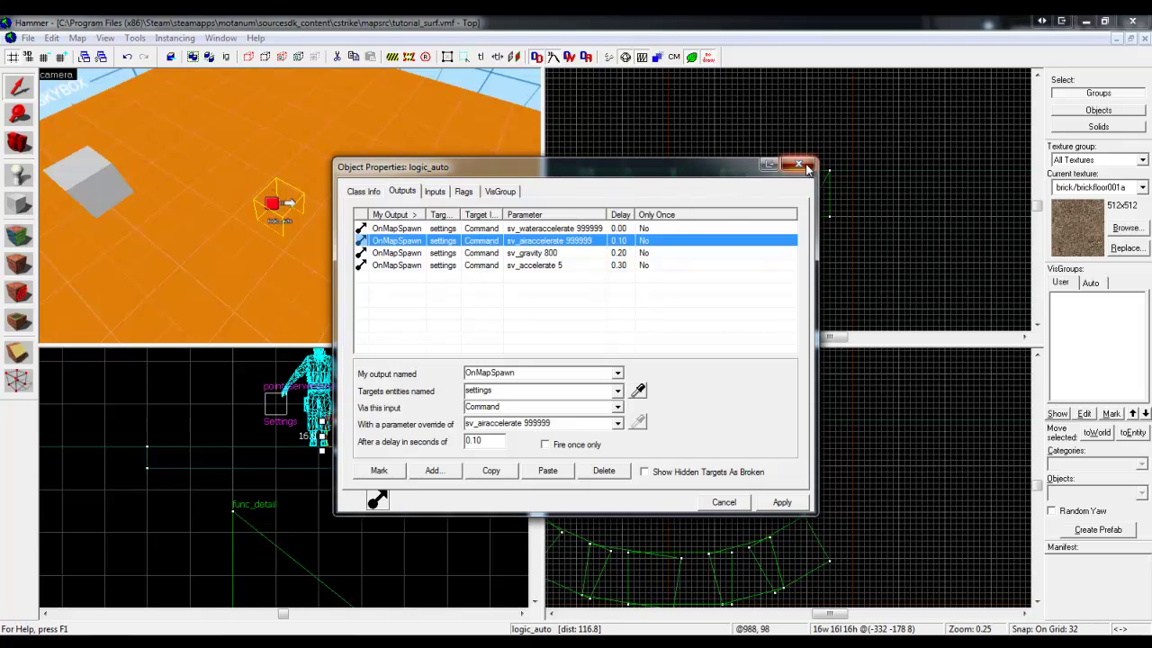
- Clear the selection and view the ramp and both platforms from above the player spawns
{"action": "key", "text": "Escape"}
{"action": "key", "text": "z"}
{"action": "key", "text": "s"}
{"action": "key", "text": "z"}
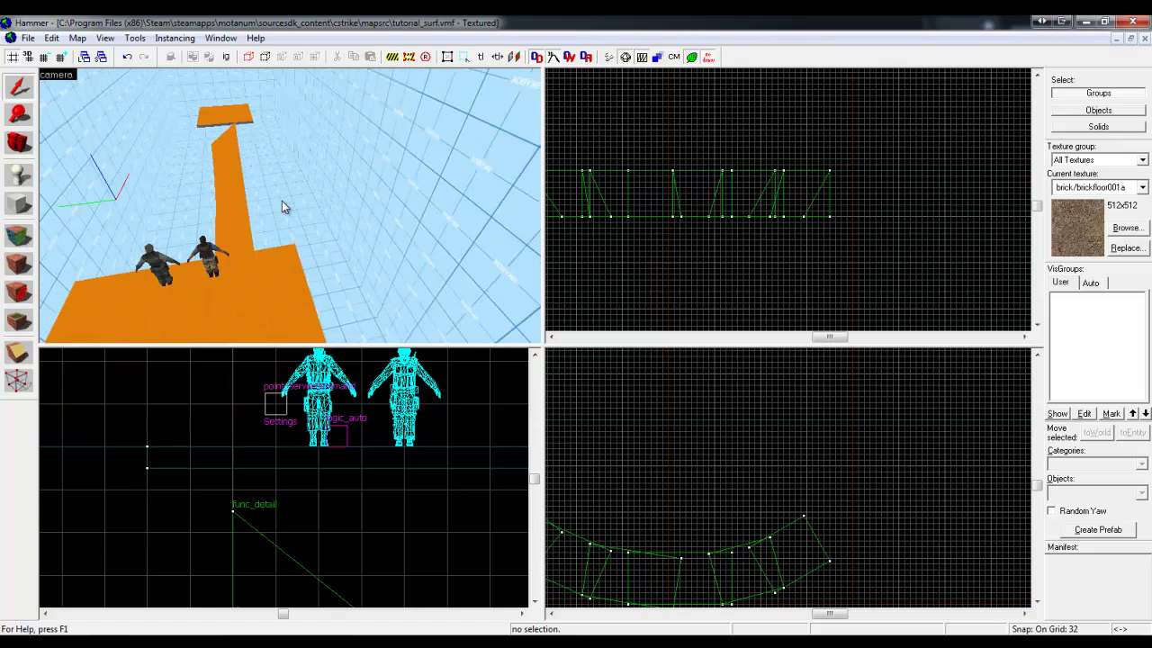
- Tie the far platform at the ramp's end and the large player spawn platform to func_detail entities
{"action": "key", "text": "z"}
{"action": "key", "text": "d"}
{"action": "key", "text": "z"}
{"action": "left_click", "coordinate": [328, 177]}
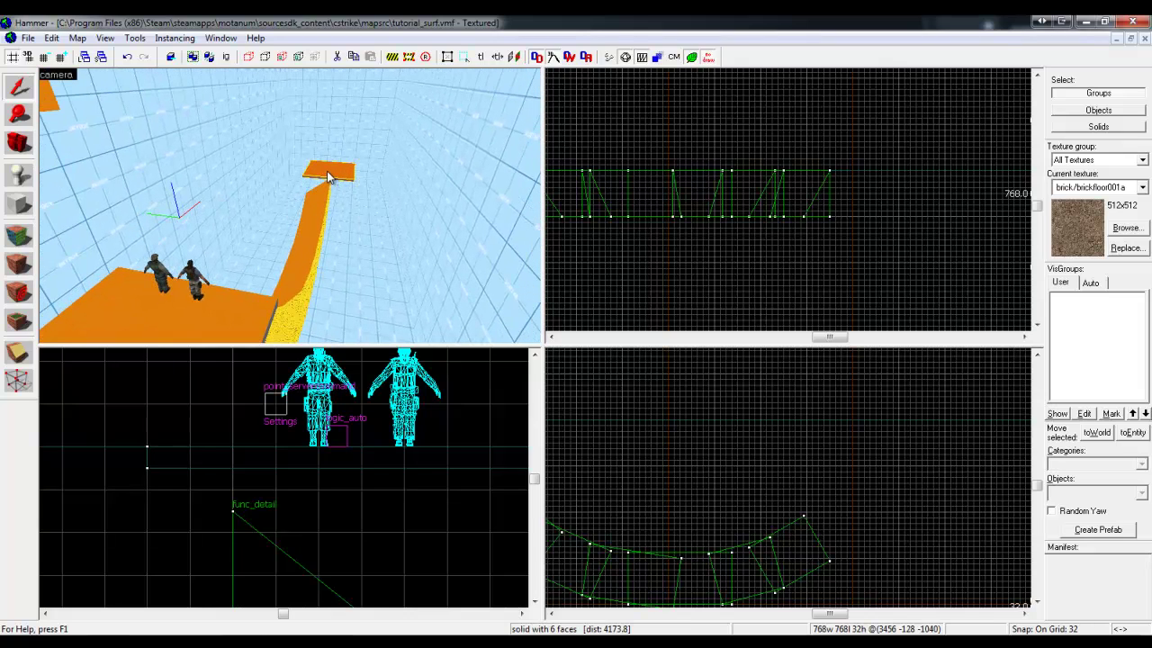
{"action": "double_click", "coordinate": [325, 182]}
{"action": "key", "text": "z"}
{"action": "key", "text": "z"}
{"action": "left_click", "coordinate": [286, 211]}
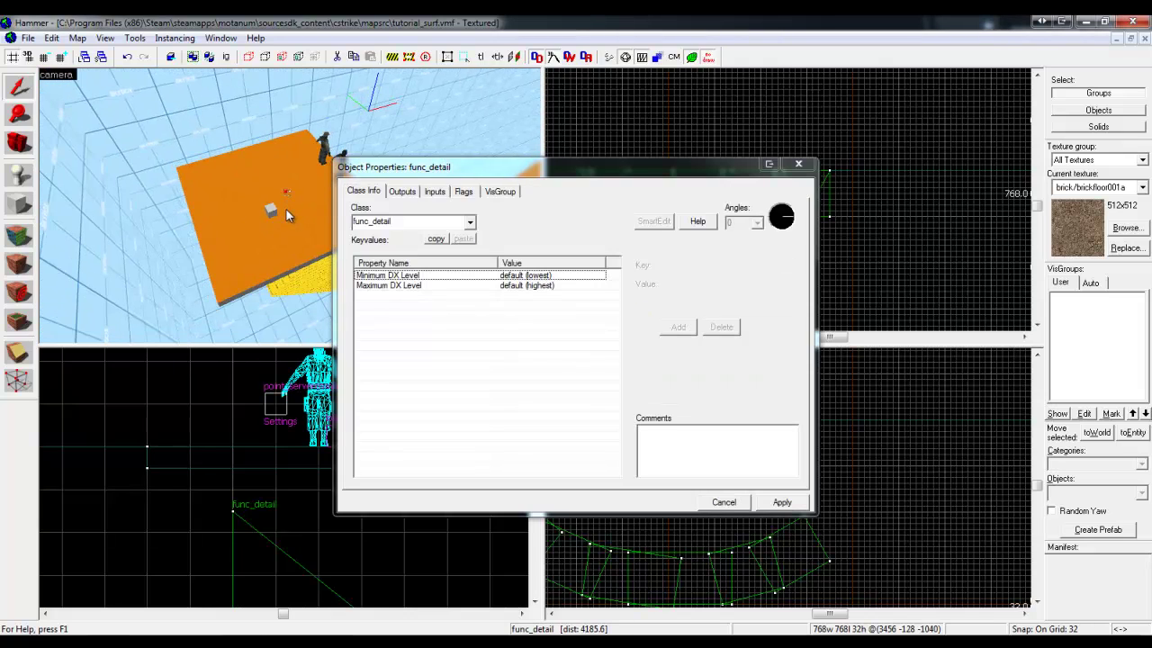
{"action": "key", "text": "ctrl+t"}
- Tie the orange five-sided solid above the spawn platform to func_detail, close its properties and clear the selection
{"action": "key", "text": "z"}
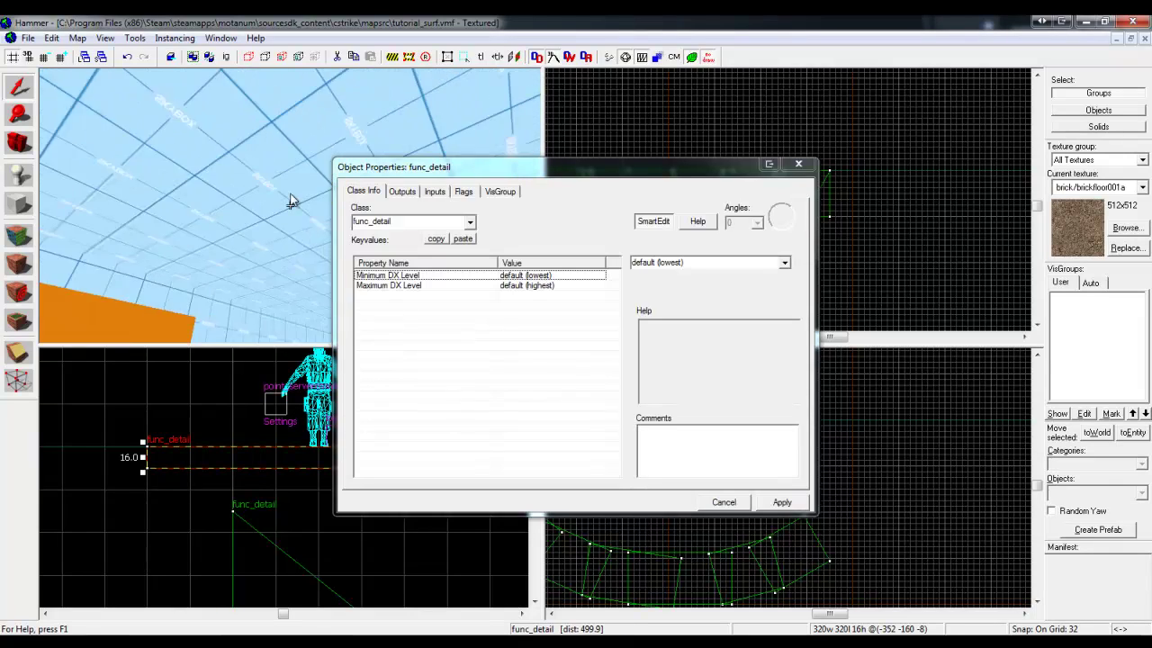
{"action": "key", "text": "z"}
{"action": "key", "text": "z"}
{"action": "key", "text": "z"}
{"action": "left_click", "coordinate": [270, 119]}
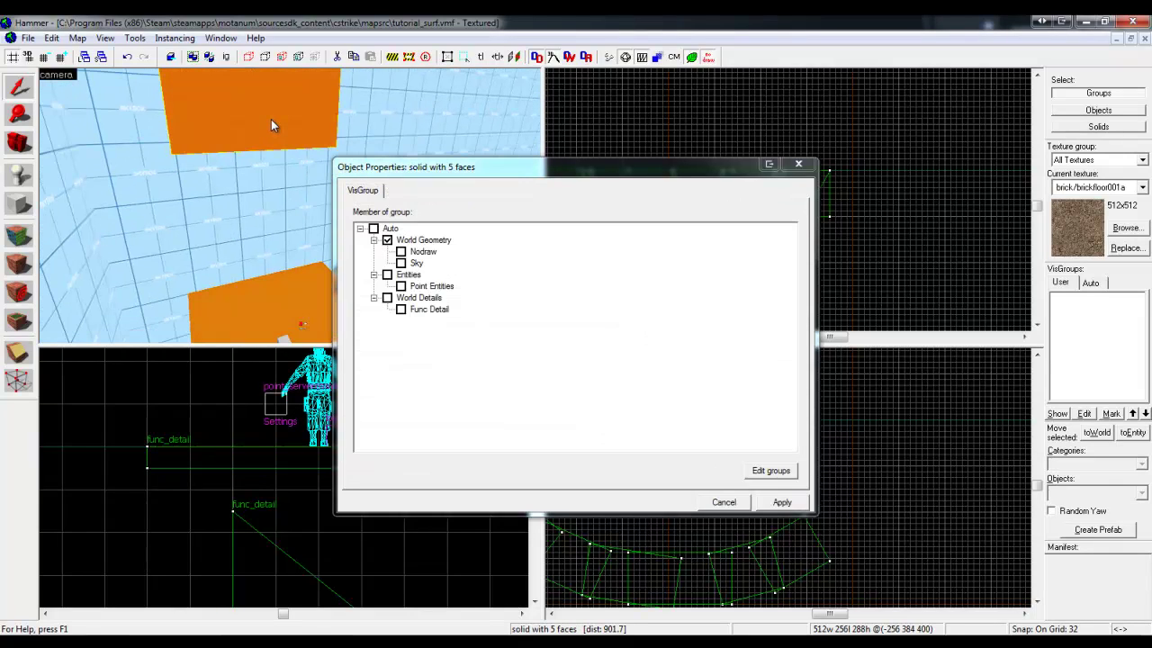
{"action": "key", "text": "ctrl+t"}
{"action": "left_click", "coordinate": [798, 164]}
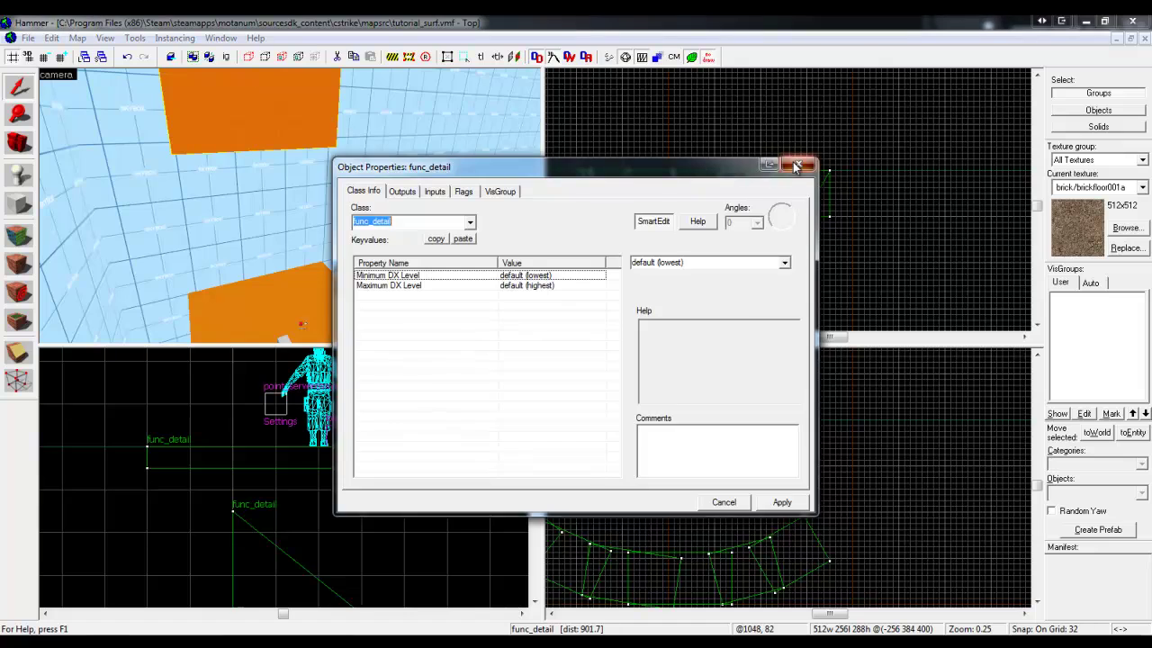
{"action": "key", "text": "Escape"}
{"action": "key", "text": "z"}
{"action": "key", "text": "z"}
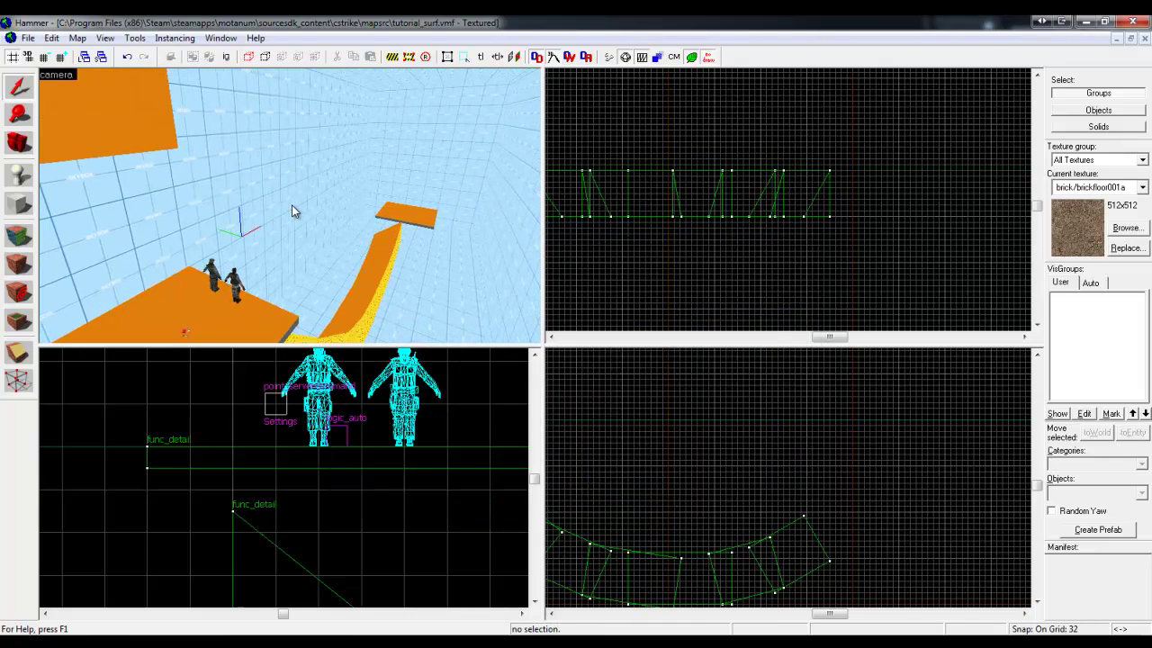
{"action": "left_click", "coordinate": [174, 38]}
{"action": "mouse_move", "coordinate": [190, 55]}
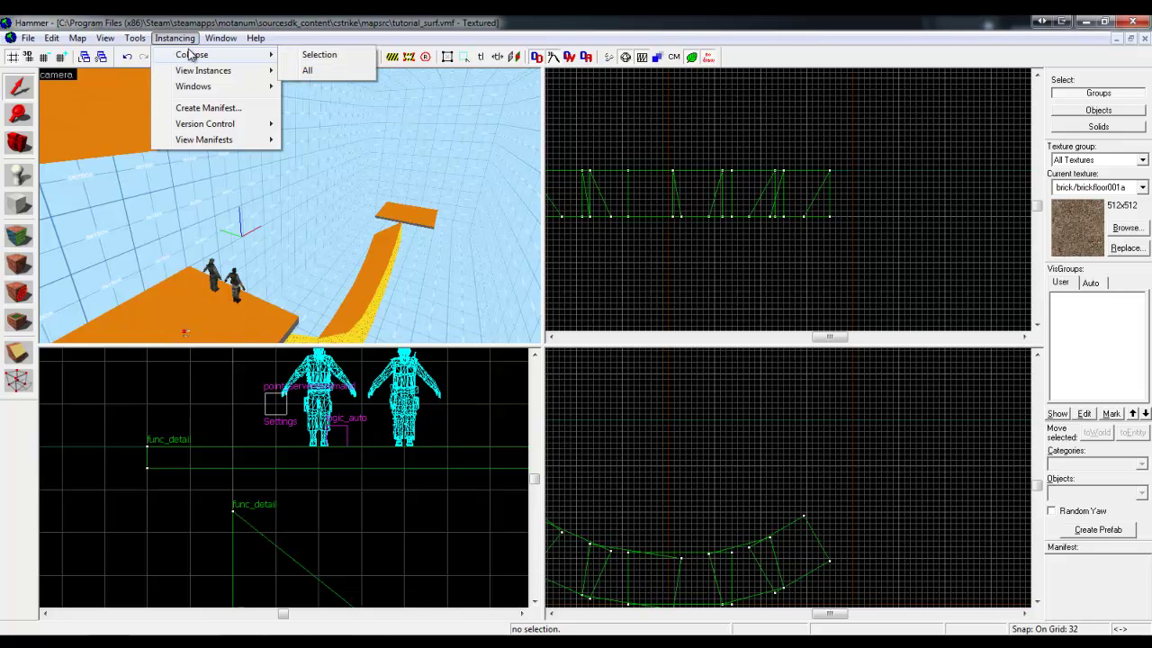
{"action": "mouse_move", "coordinate": [220, 39]}
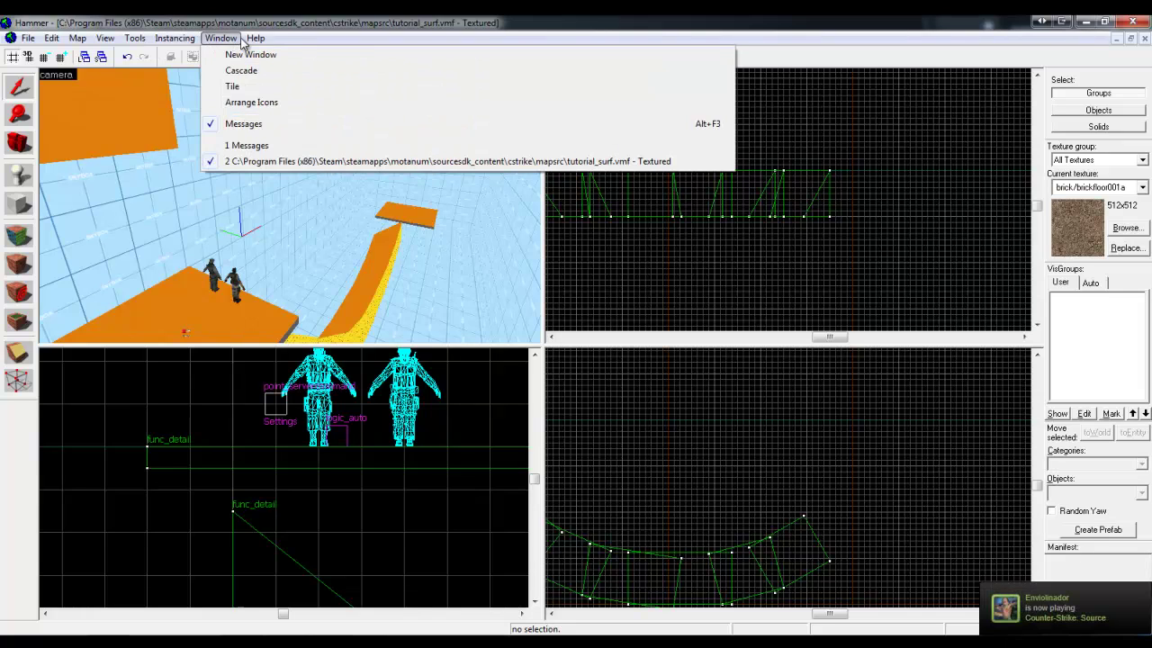
{"action": "mouse_move", "coordinate": [104, 42]}
{"action": "mouse_move", "coordinate": [101, 43]}
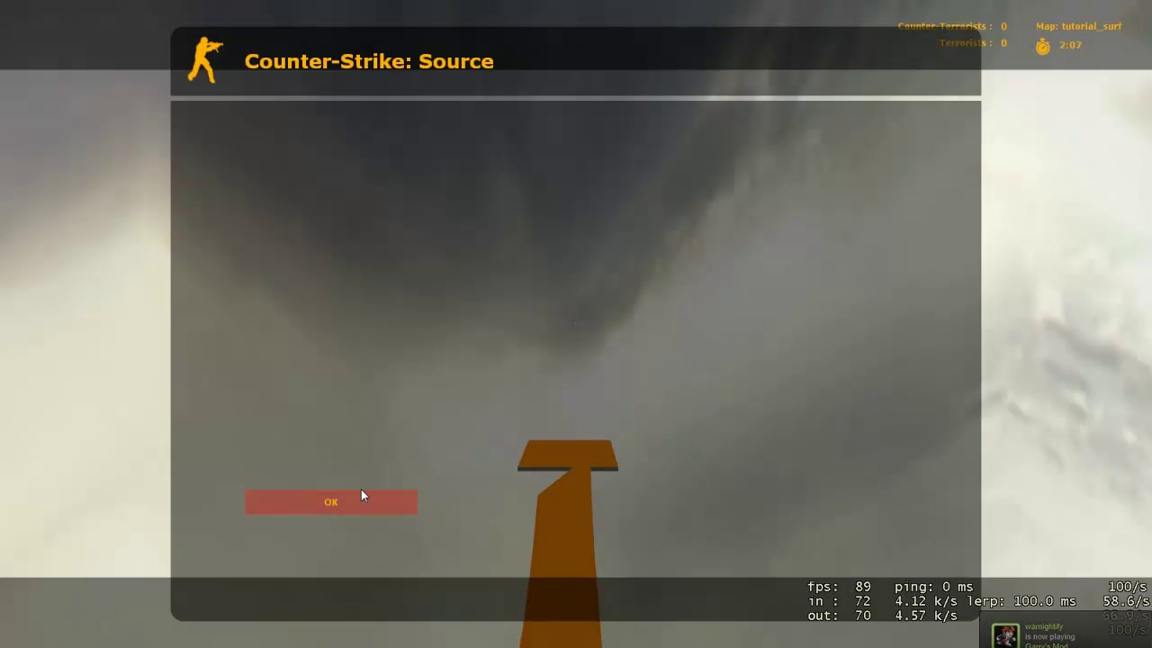
- In Counter-Strike: Source, dismiss the tutorial_surf welcome screen and join the CT forces with the first character model
{"action": "left_click", "coordinate": [359, 491]}
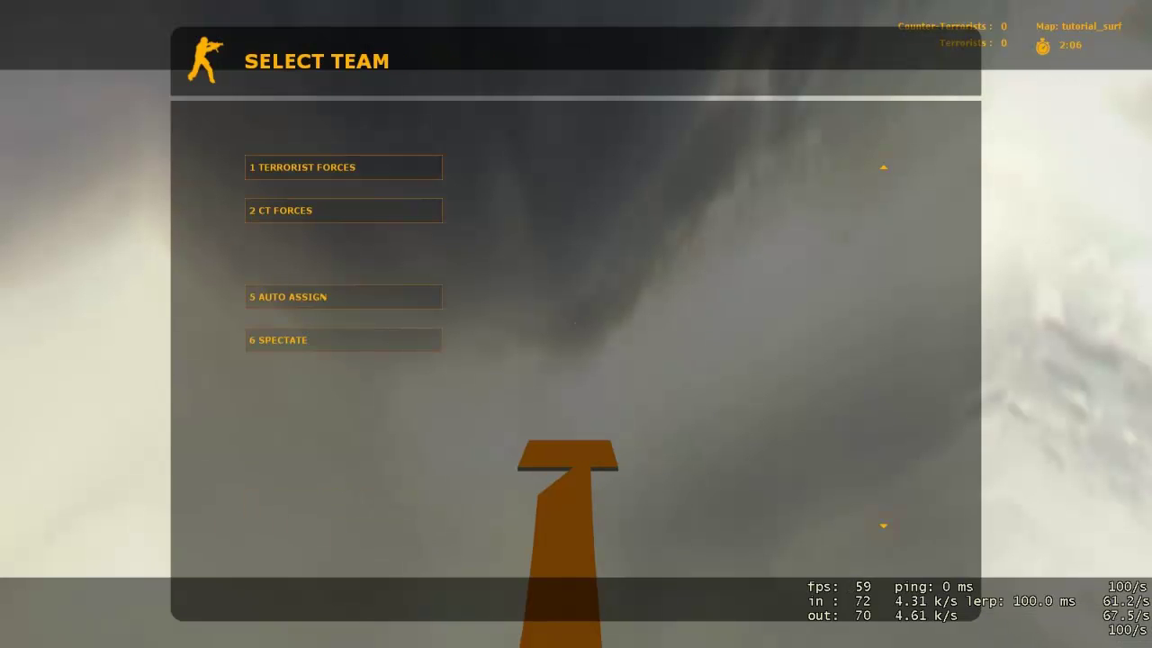
{"action": "key", "text": "2"}
{"action": "key", "text": "1"}
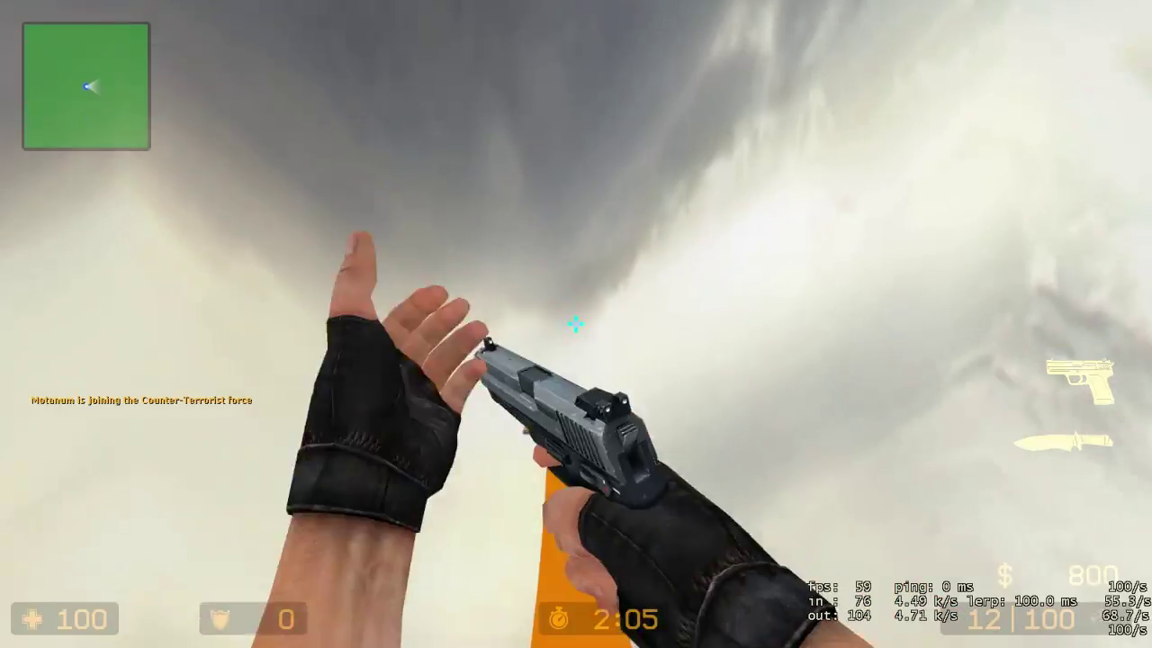
- Walk around the spawn platform in-game and inspect the skybox, the curved ramp and the far platform
{"action": "key", "text": "w"}
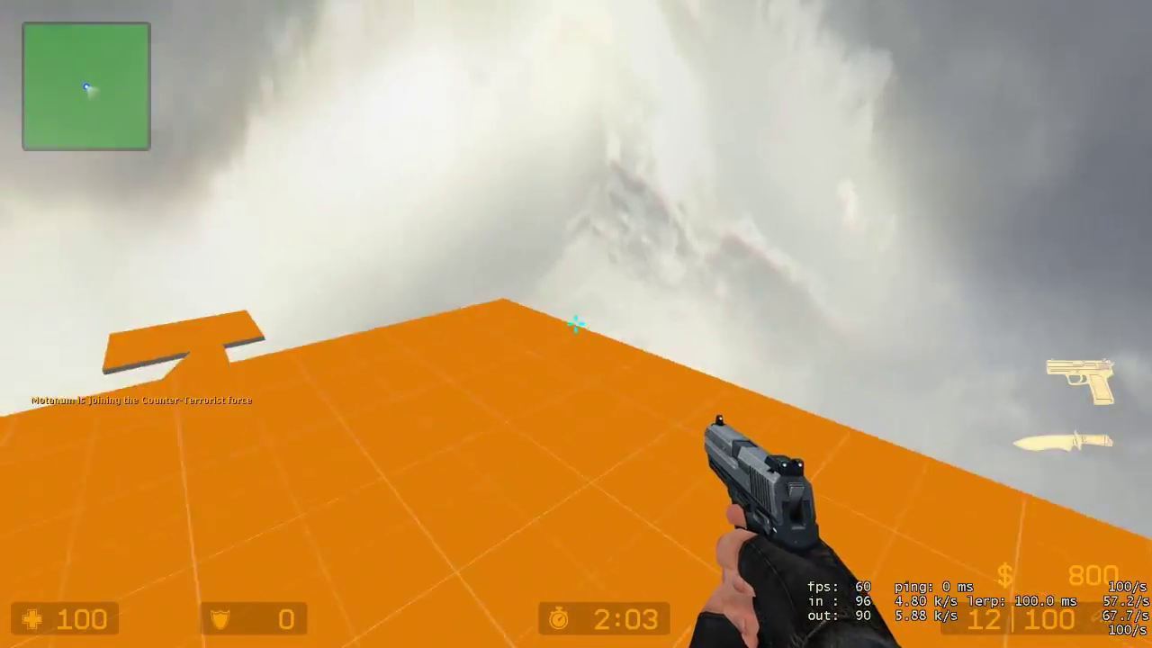
{"action": "key", "text": "w"}
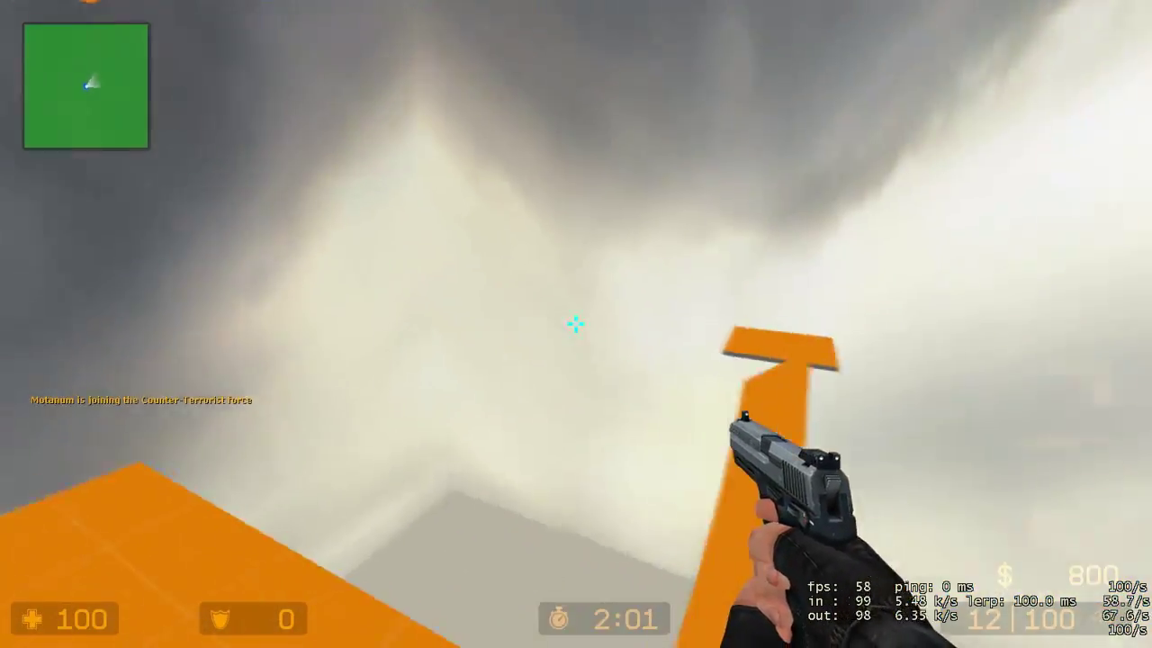
{"action": "key", "text": "w"}
{"action": "key", "text": "s"}
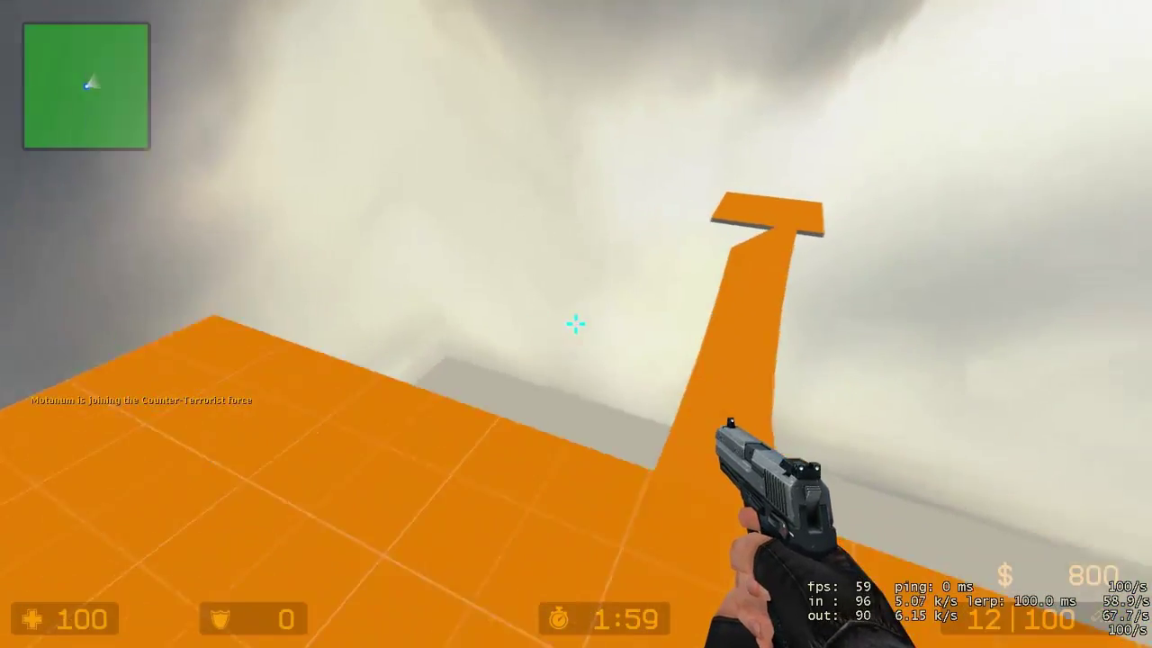
{"action": "key", "text": "Escape"}
{"action": "key", "text": "Escape"}
{"action": "key", "text": "w"}
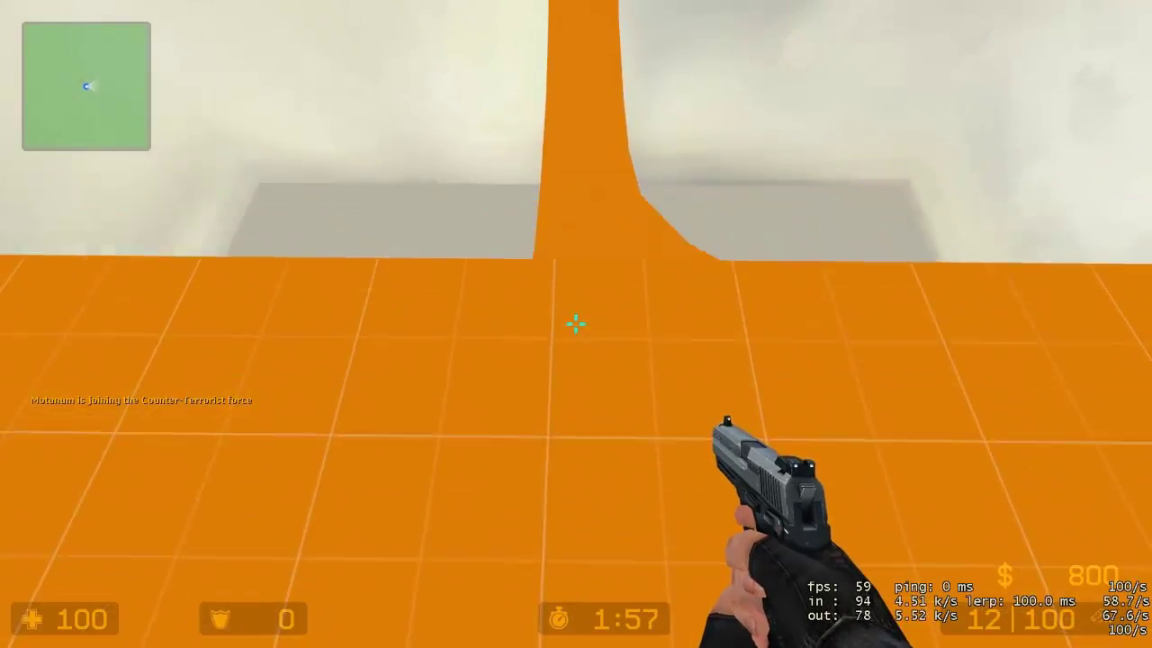
{"action": "key", "text": "w"}
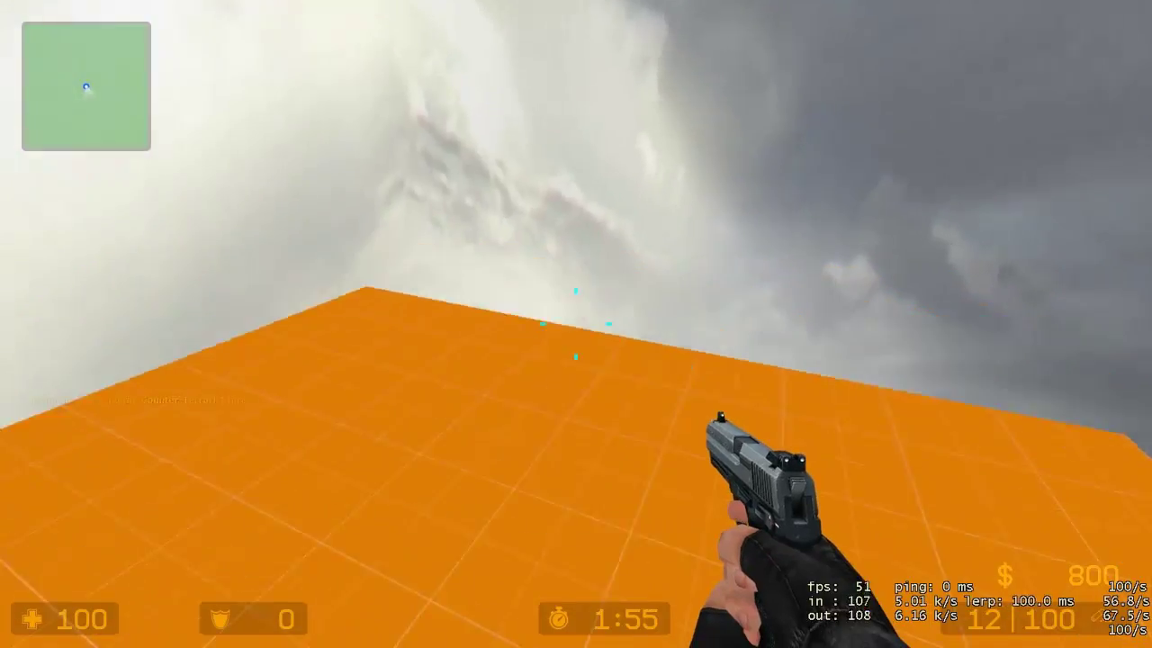
{"action": "key", "text": "w"}
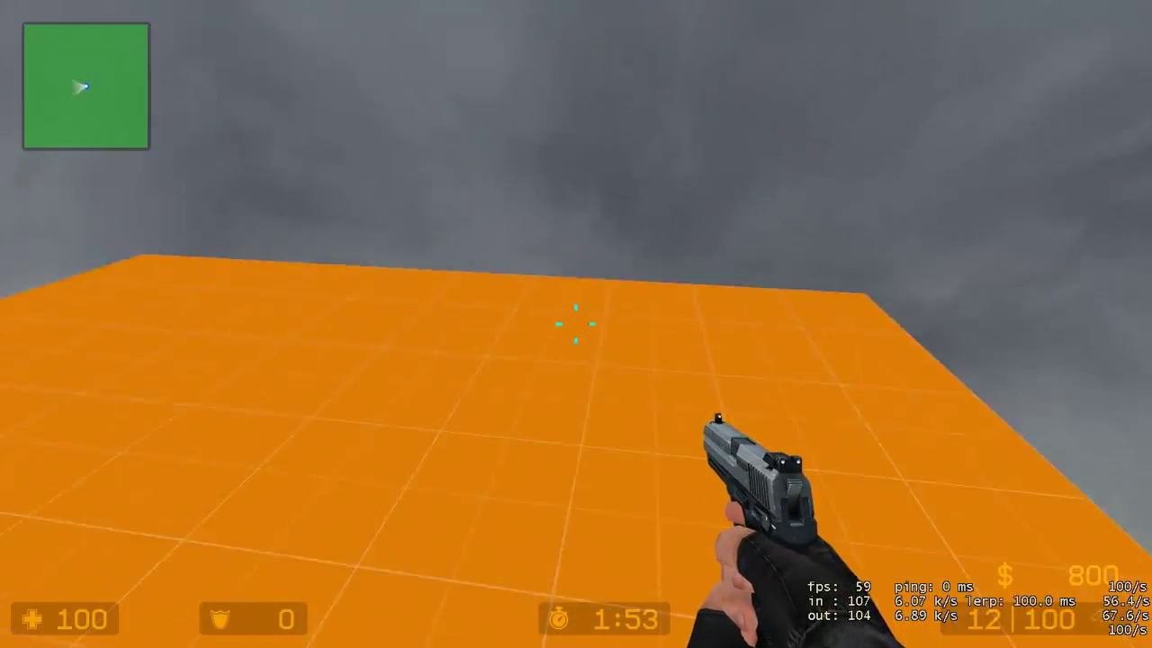
{"action": "key", "text": "w"}
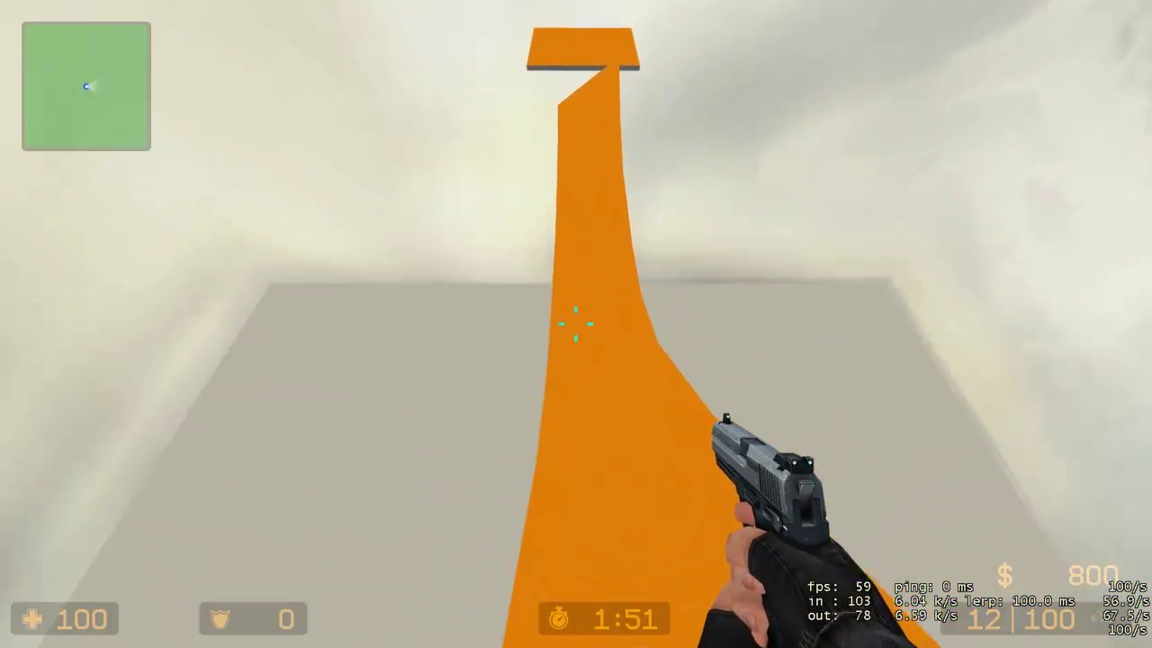
- Playtest the curved ramp by surfing from the spawn platform, repeating the run in a new round with the knife drawn
{"action": "key", "text": "w"}
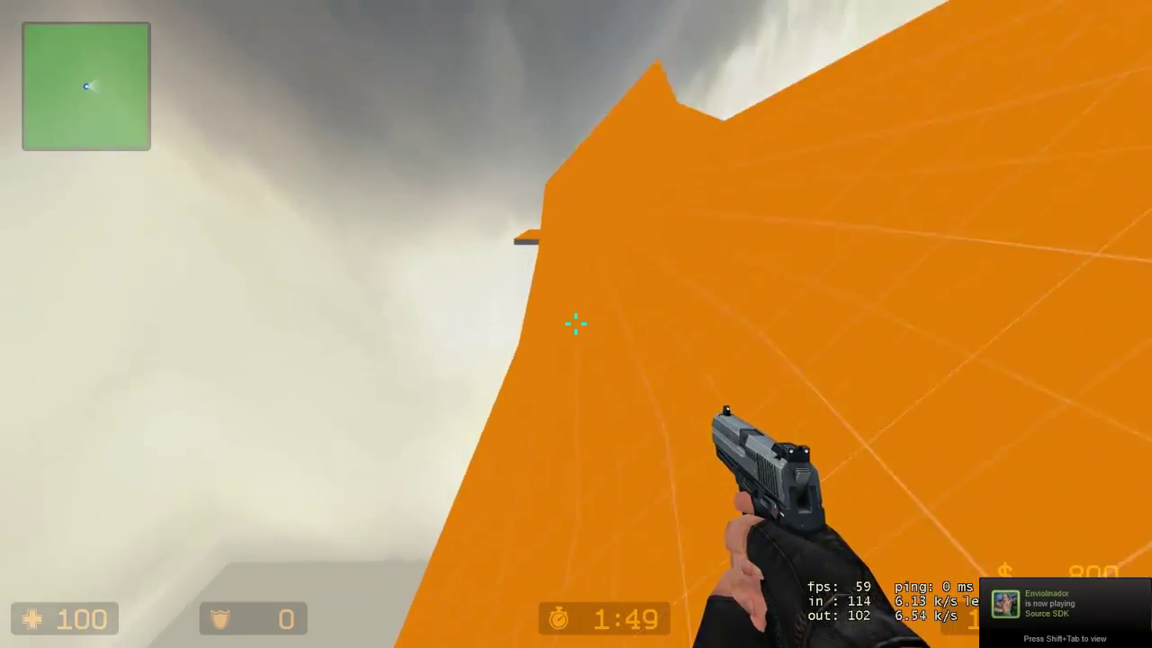
{"action": "key", "text": "d"}
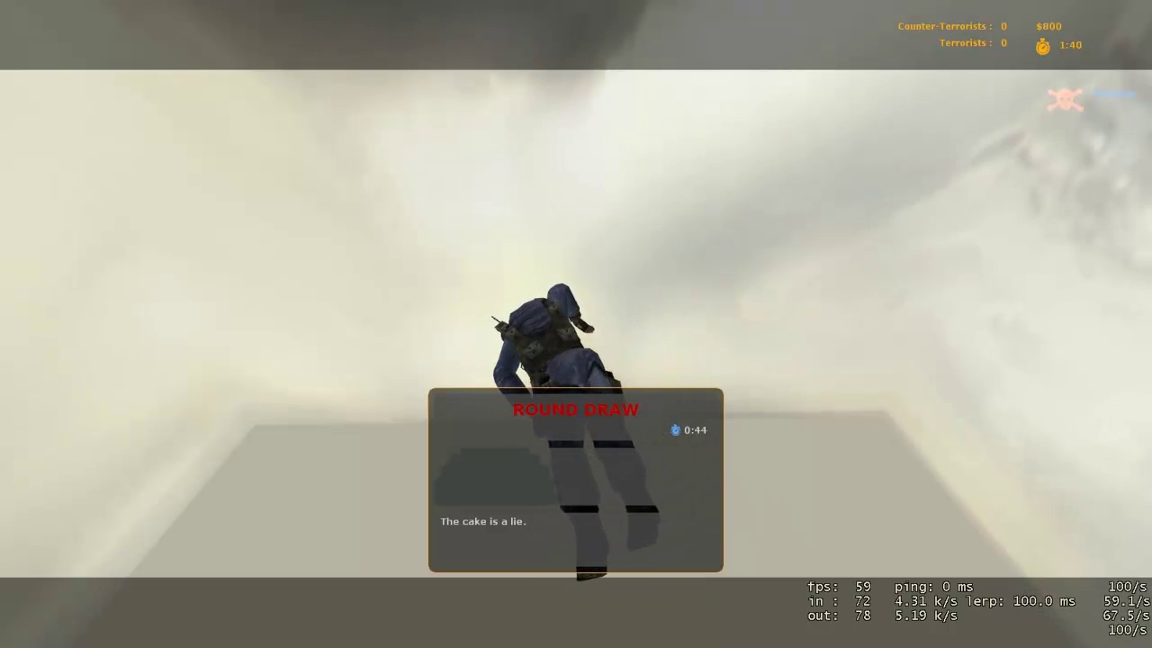
{"action": "key", "text": "q"}
{"action": "key", "text": "q"}
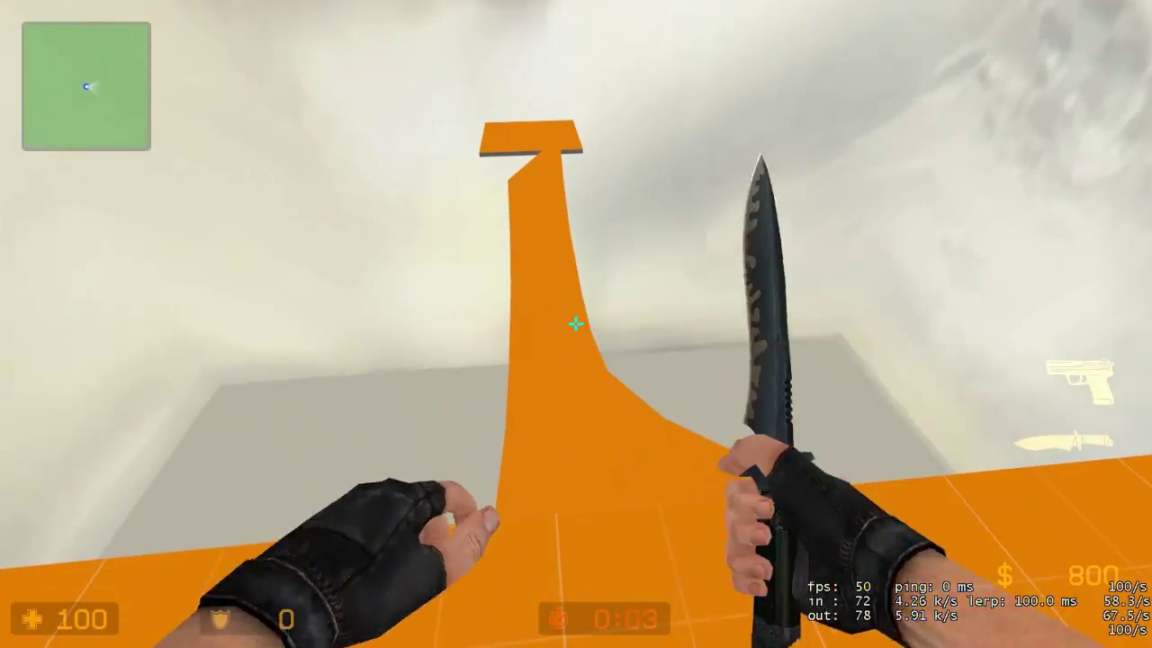
{"action": "key", "text": "q"}
{"action": "key", "text": "q"}
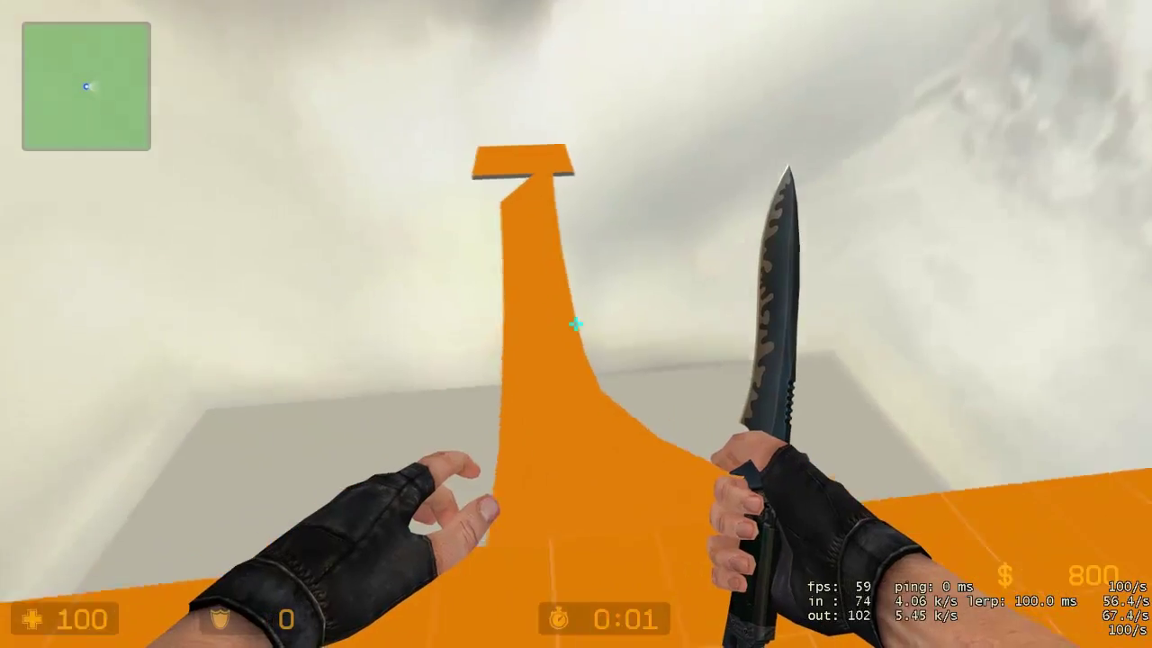
{"action": "key", "text": "d"}
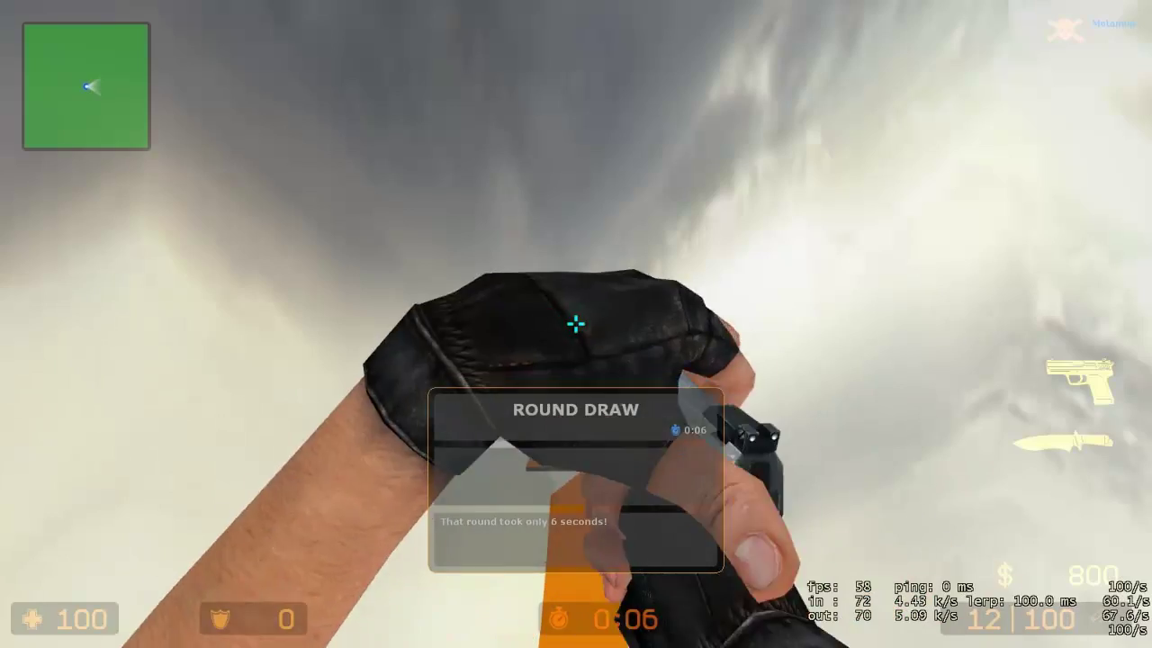
- Make further surf runs down the right side of the ramp toward the far platform to test the server settings
{"action": "key", "text": "3"}
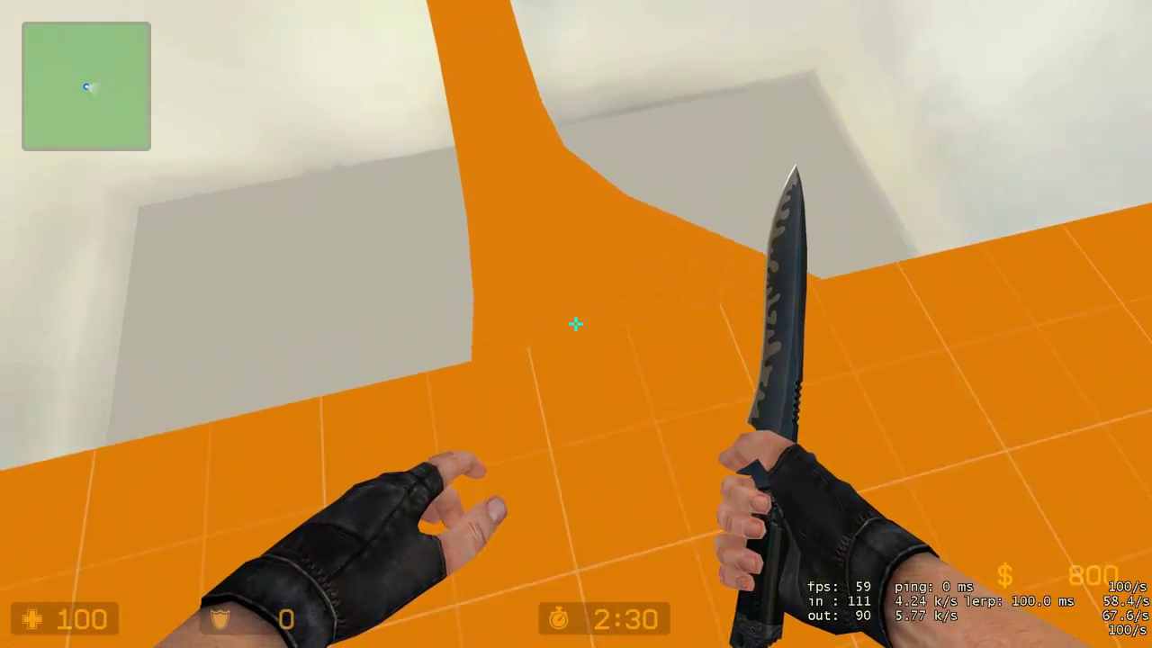
{"action": "key", "text": "w"}
{"action": "key", "text": "d"}
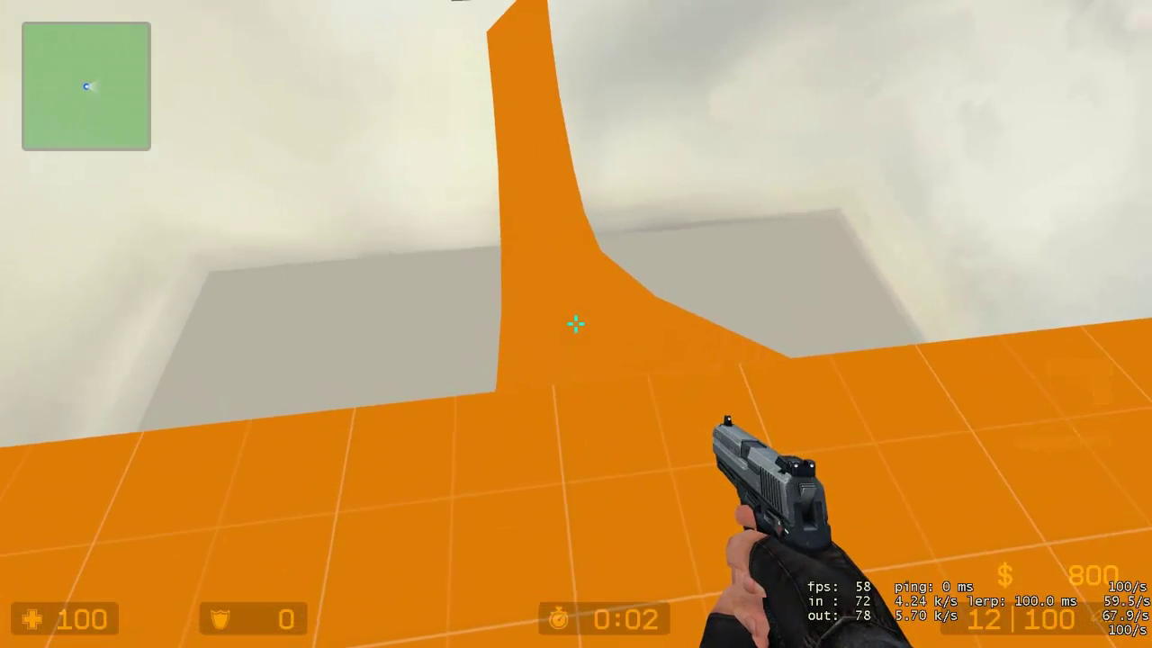
{"action": "key", "text": "w"}
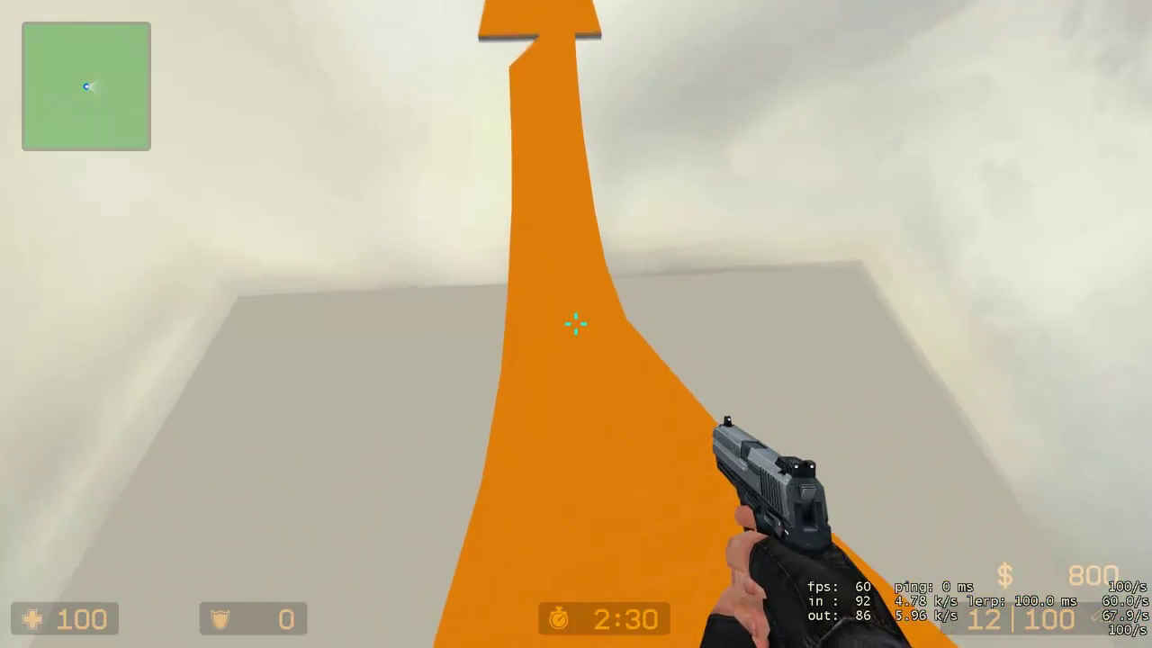
{"action": "key", "text": "d"}
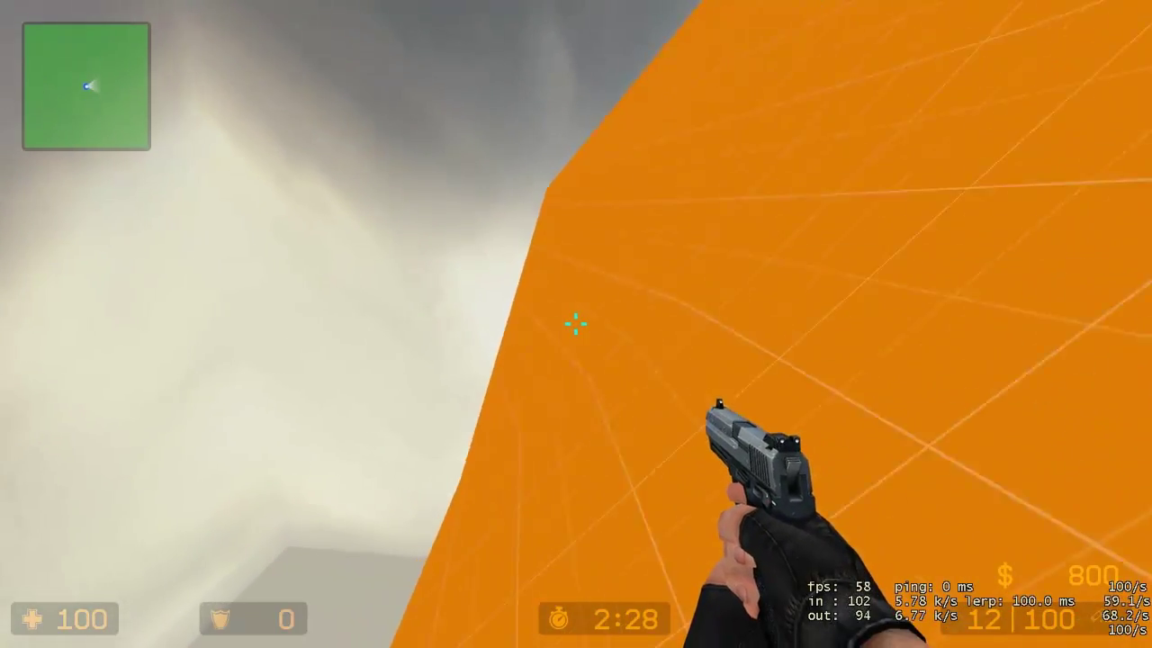
{"action": "key", "text": "d"}
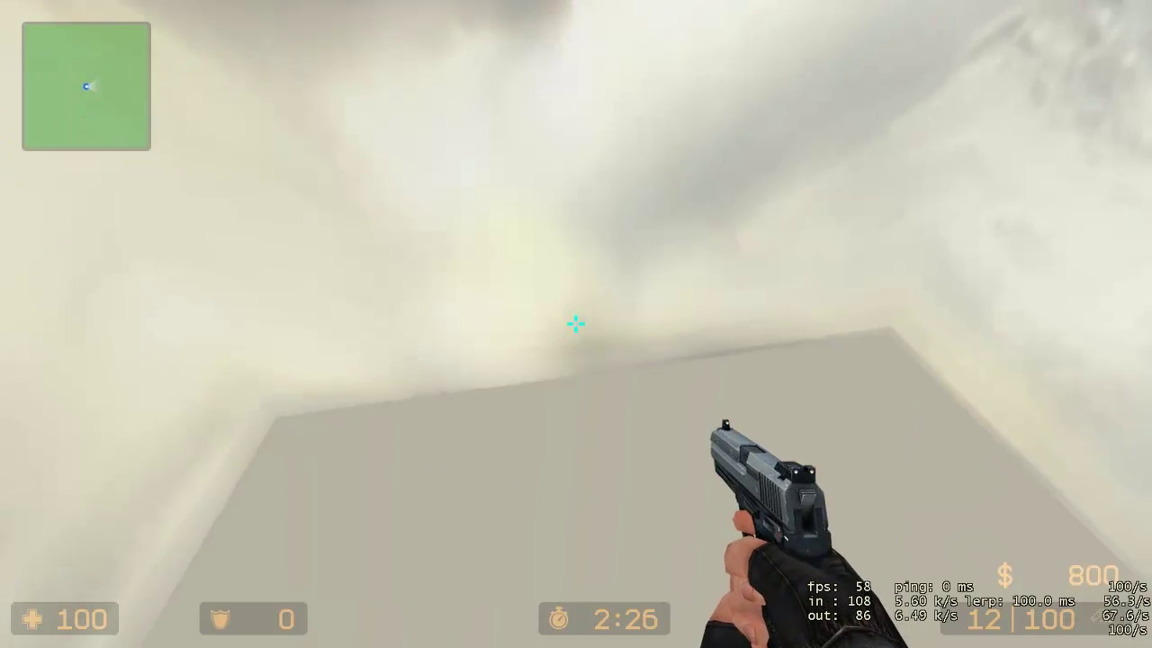